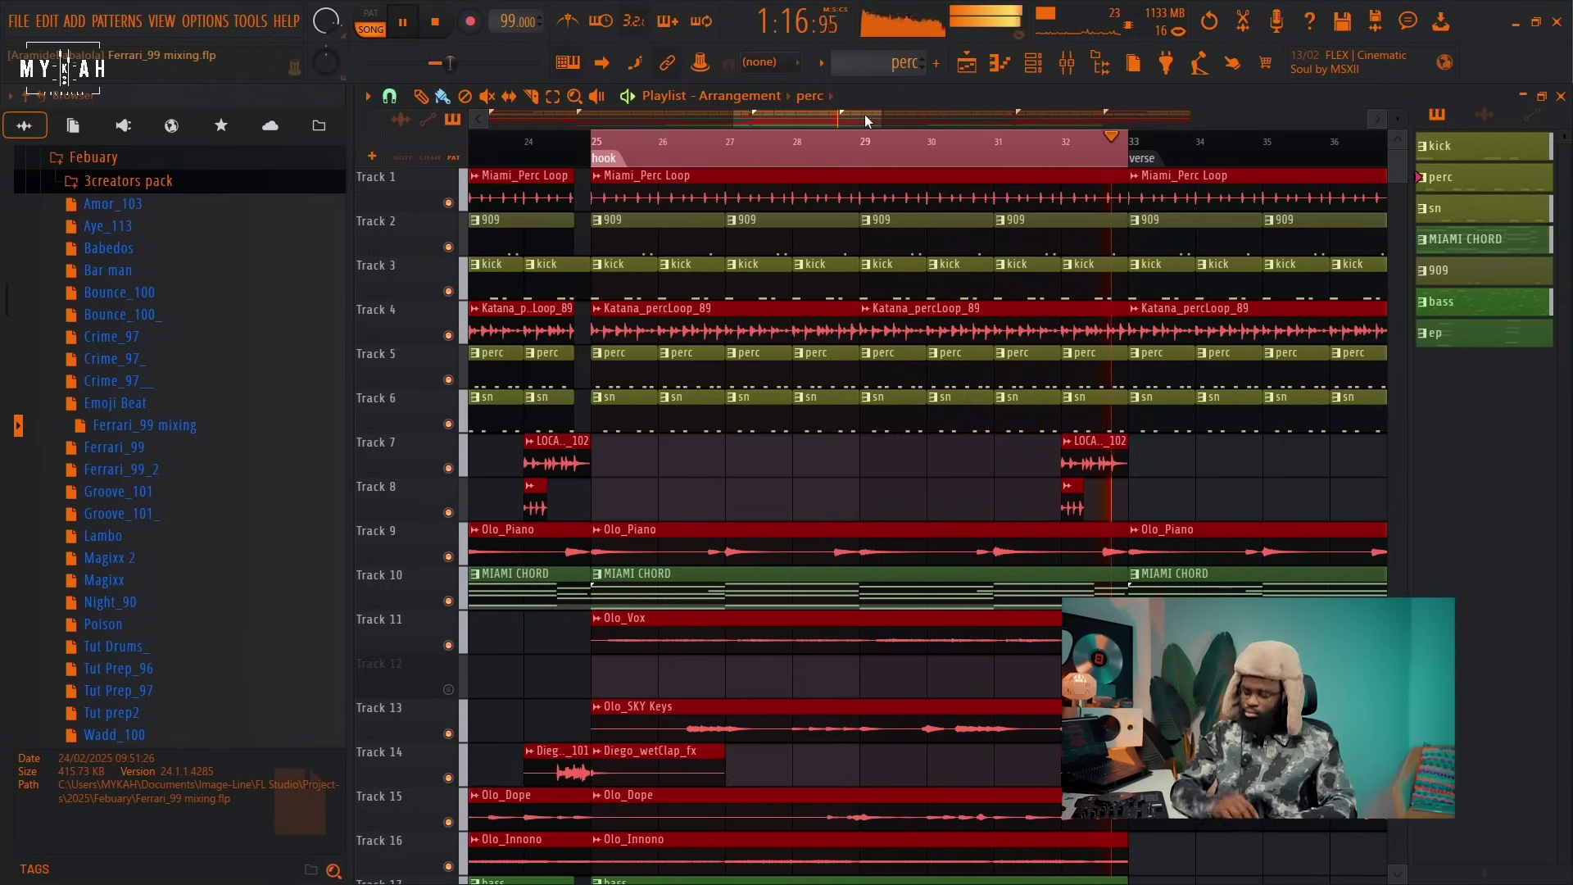
Isolate drum tracks 1 to 6 in the playlist and play the hook section with only them audible.
key("space")
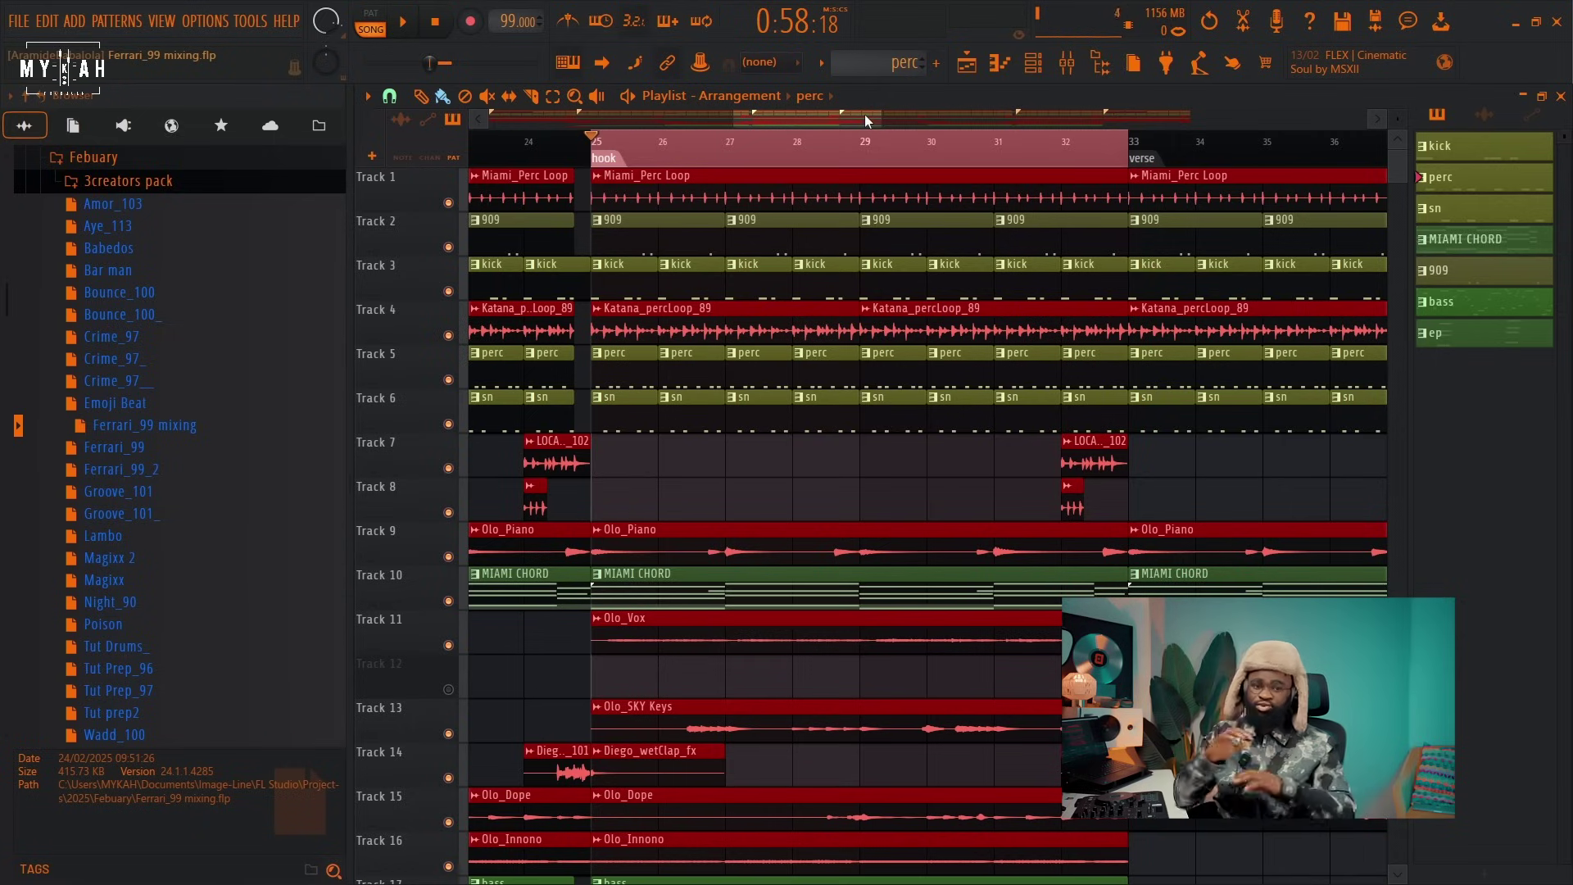
right_click(454, 331)
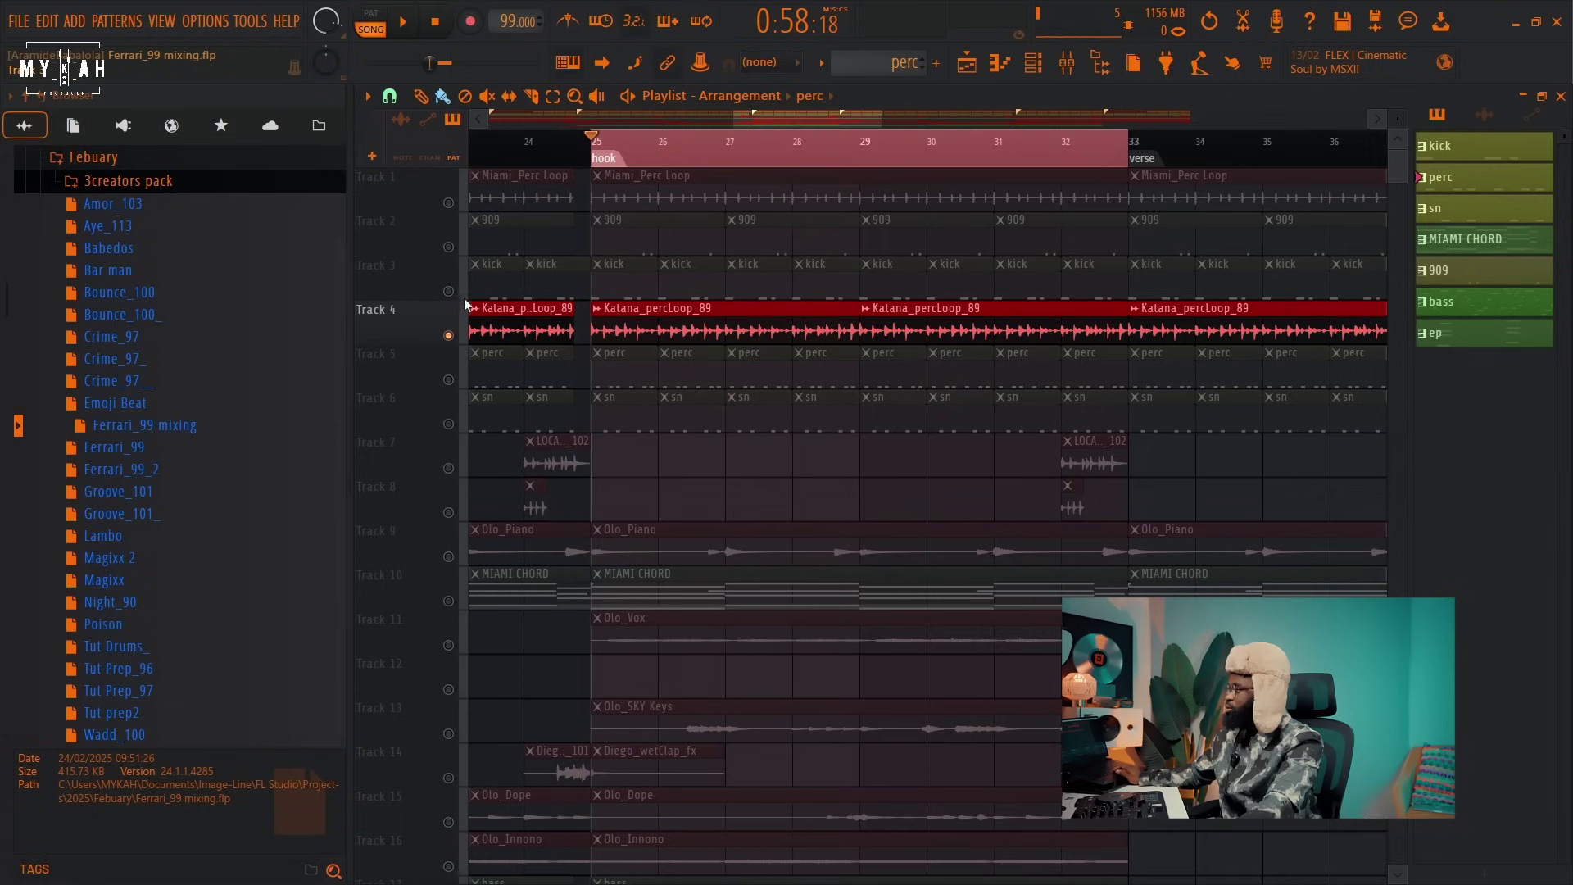
key("space")
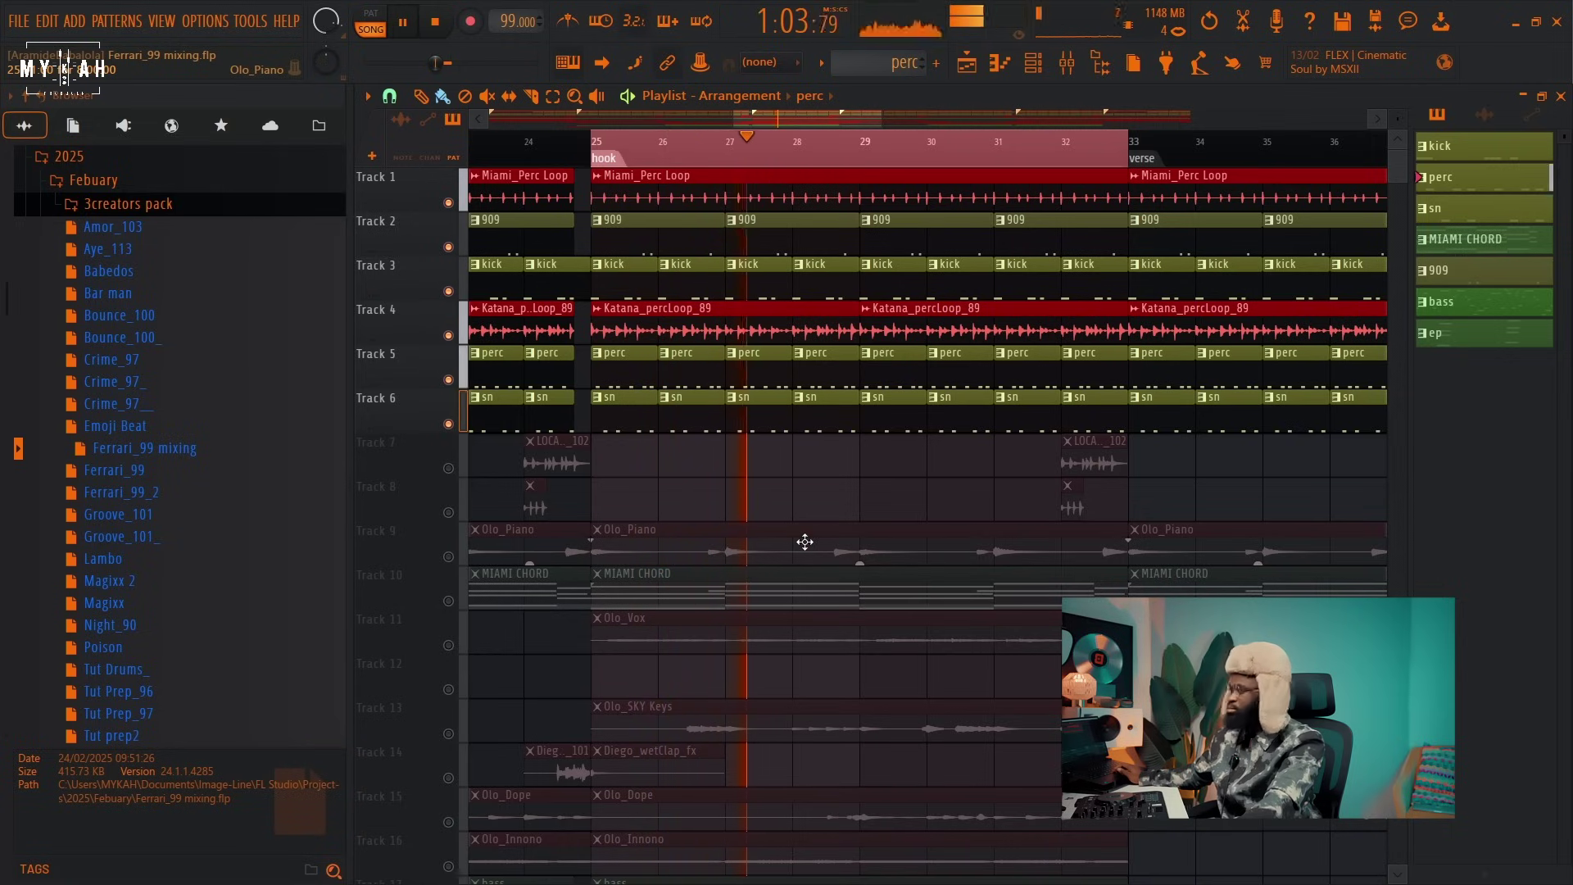
key("space")
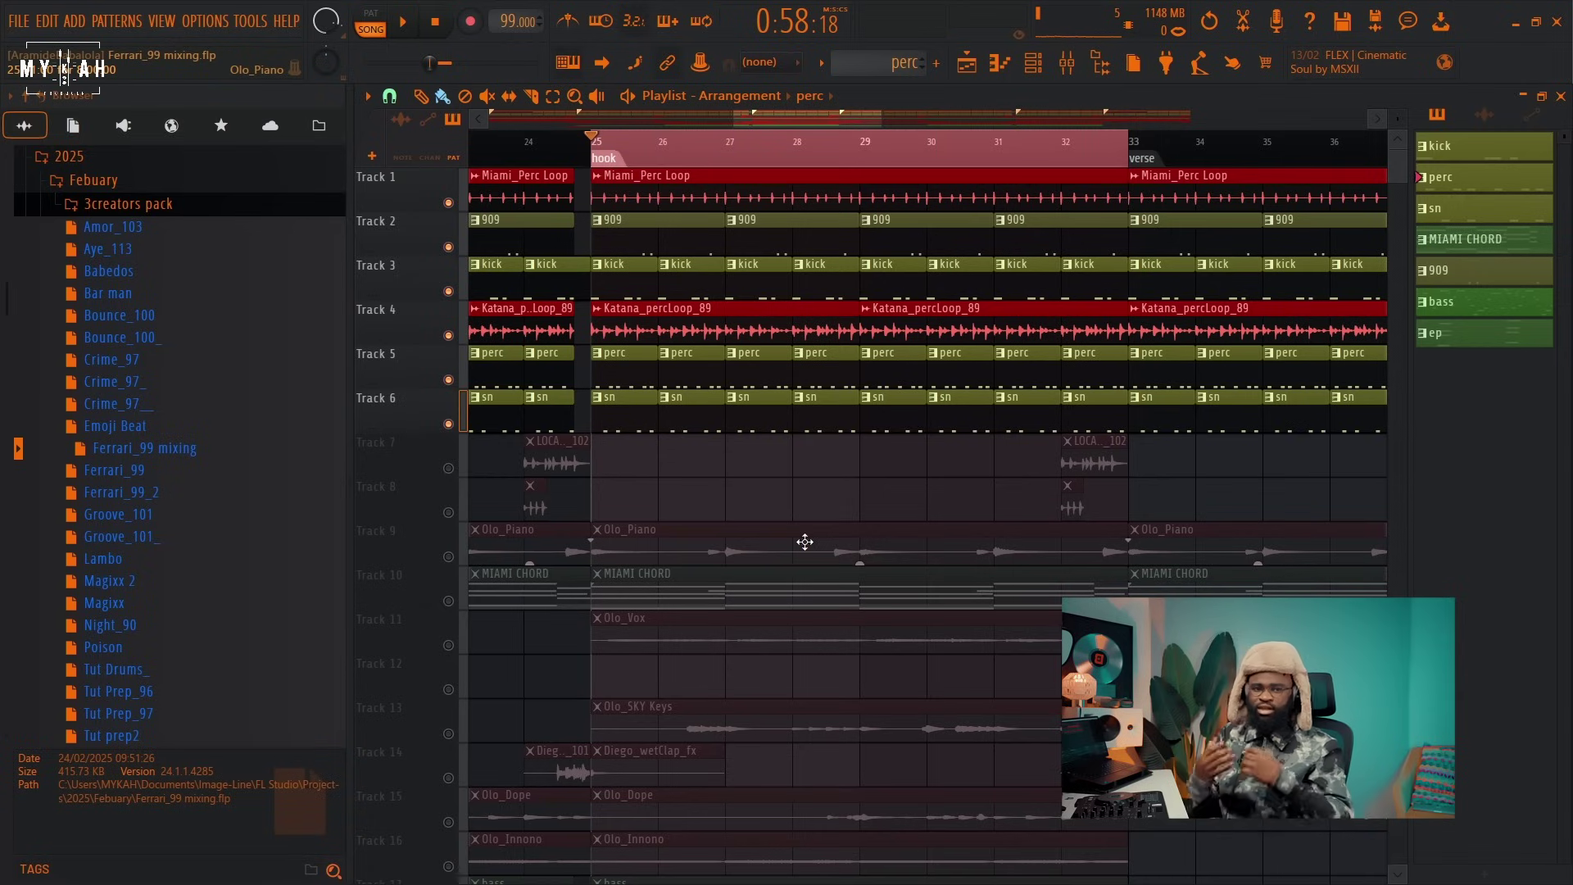
Load Fruity Soft Clipper into the first effect slot of the Master mixer track and move its window clear of the slots.
key("F9")
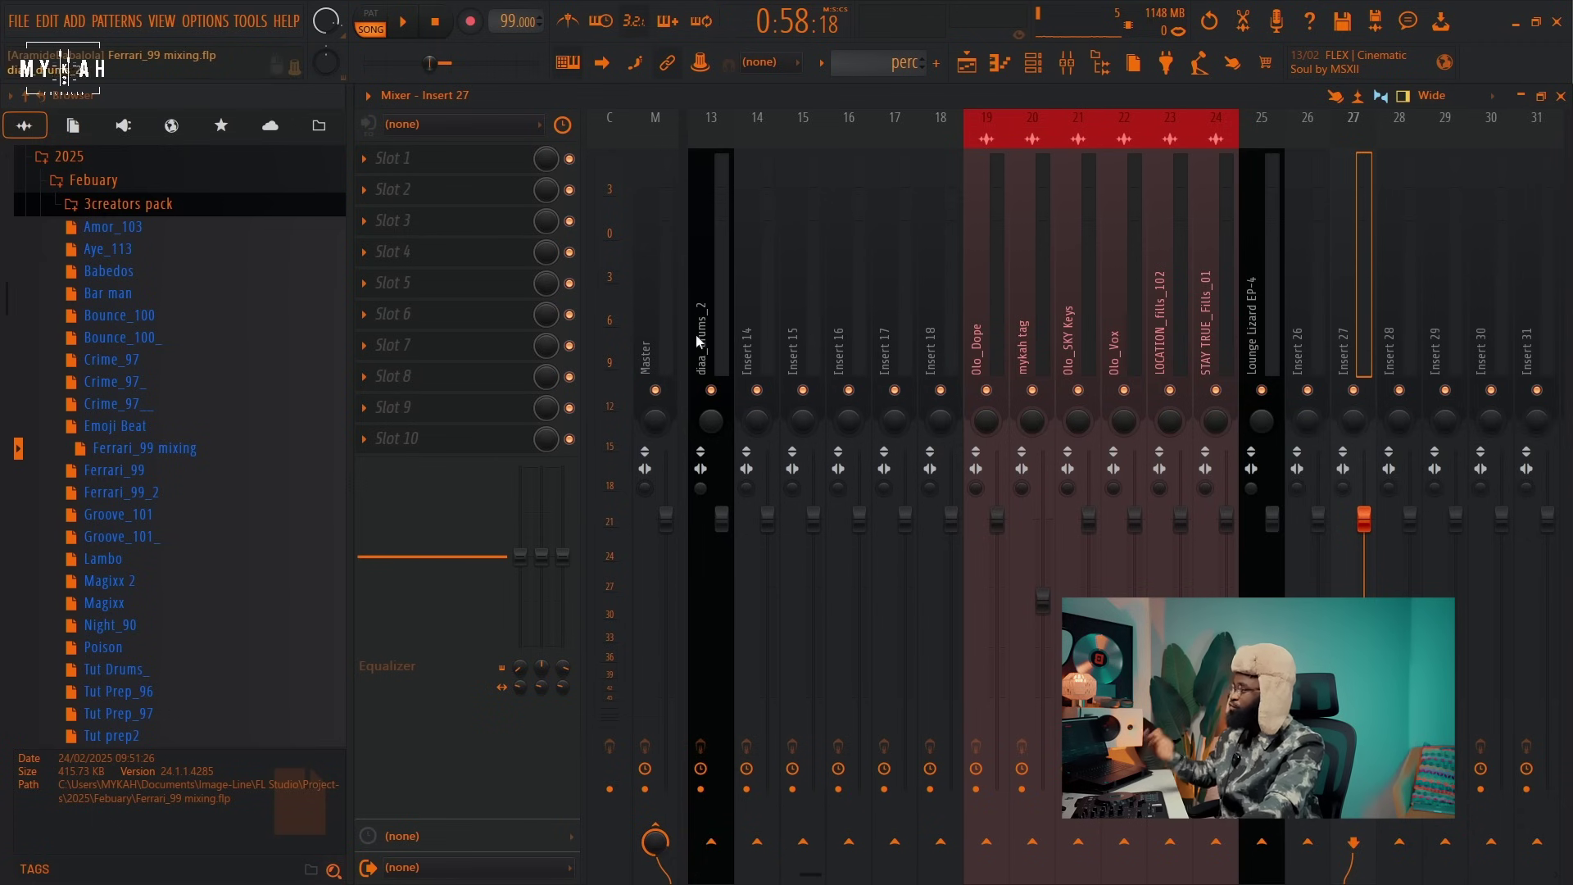
left_click(667, 331)
left_click(446, 161)
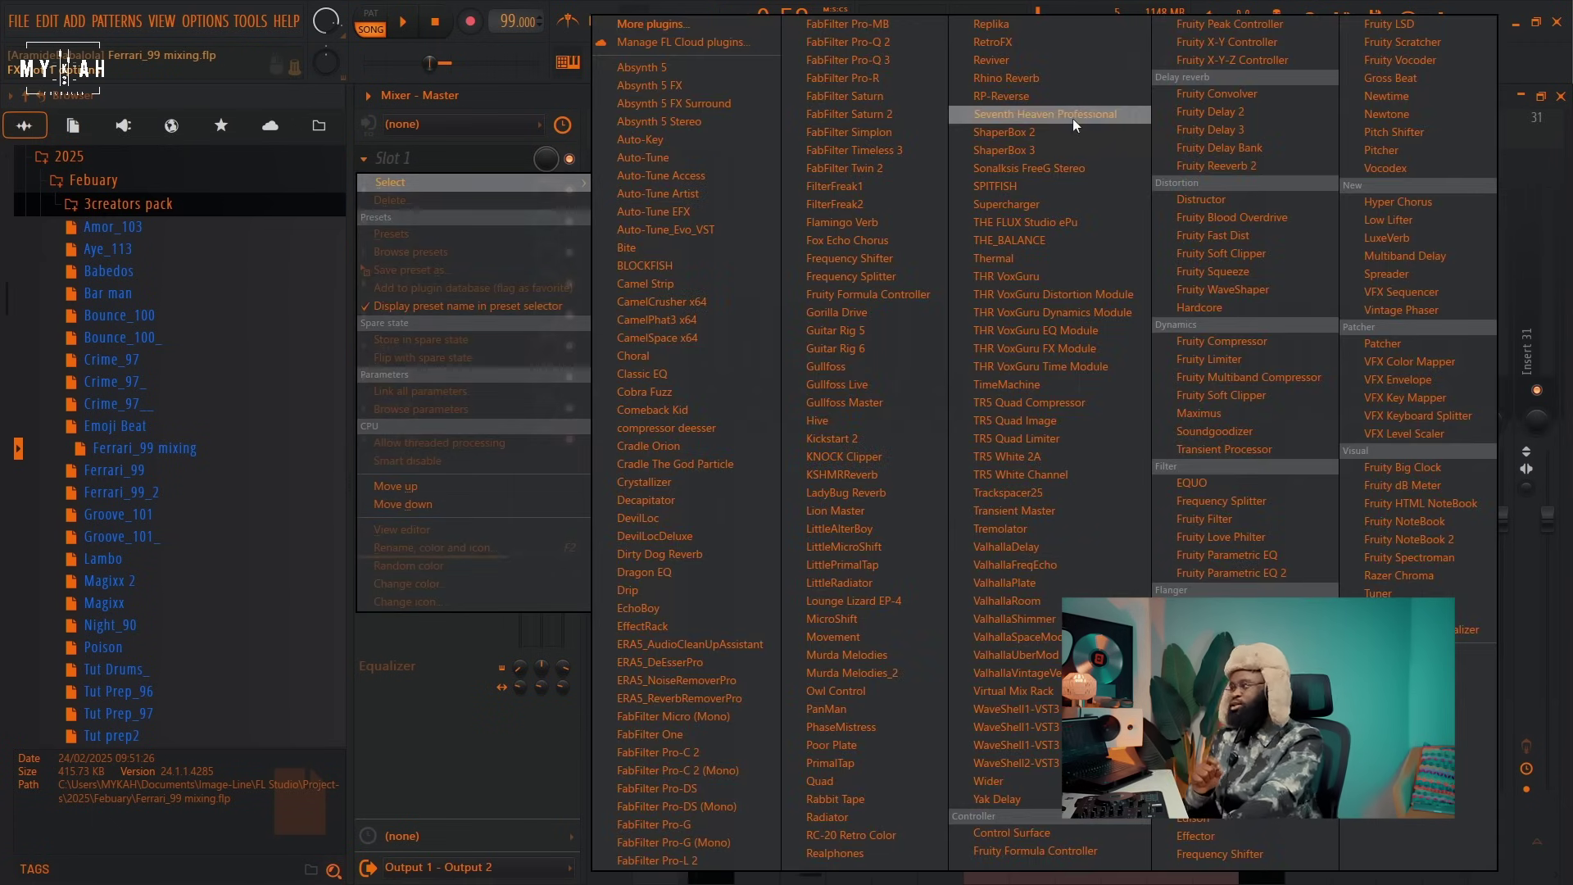
left_click(1221, 253)
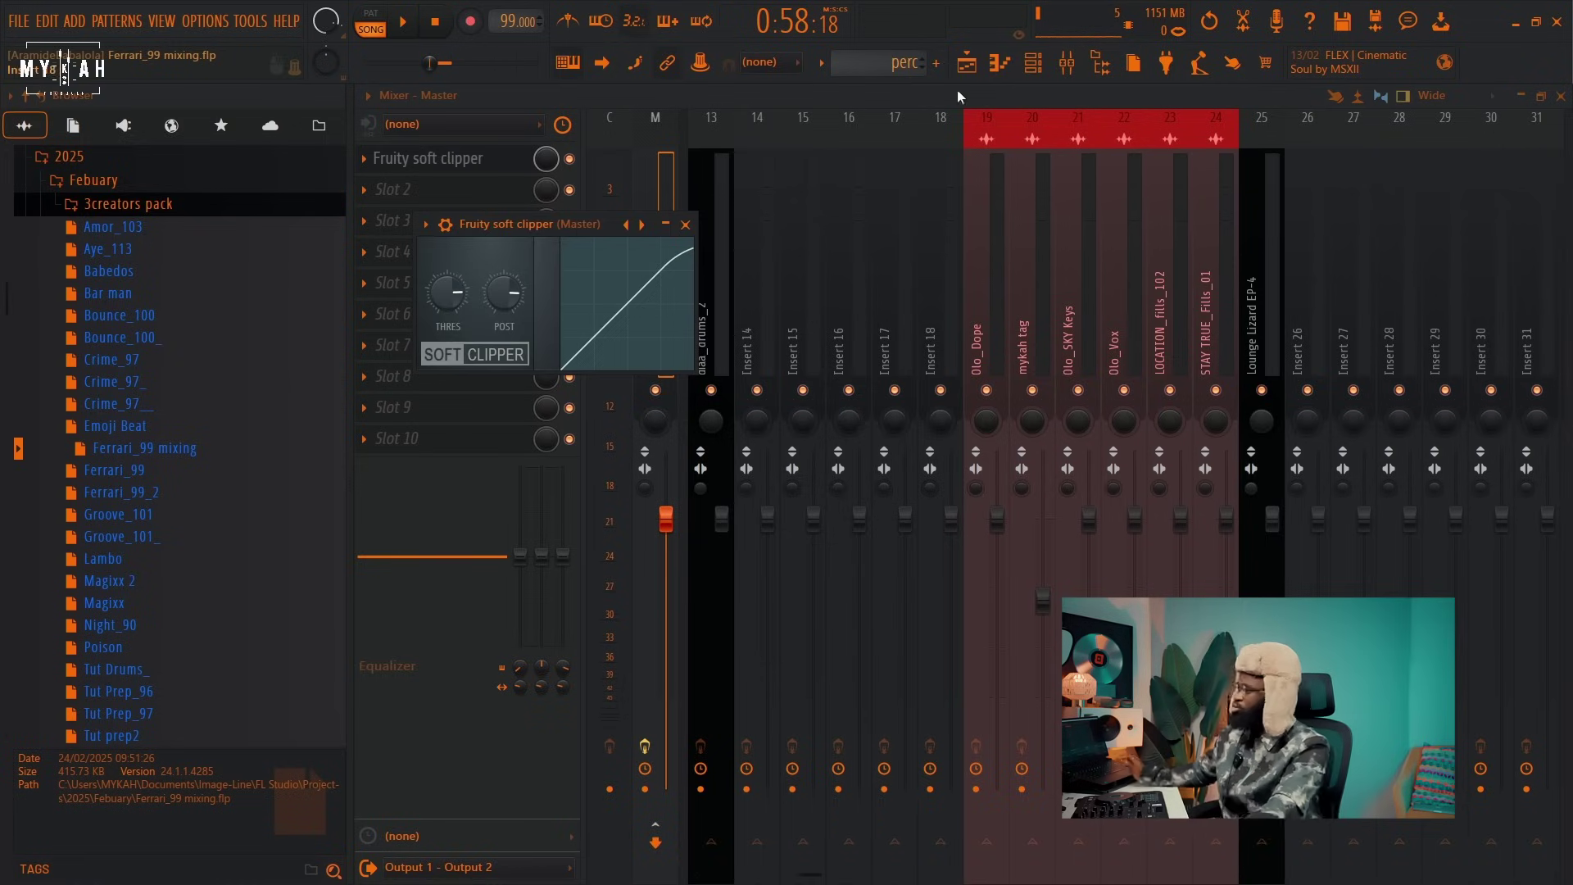
left_click_drag(564, 223, 899, 233)
Compare the master peak level during playback with the soft clipper bypassed and enabled.
key("space")
left_click(569, 160)
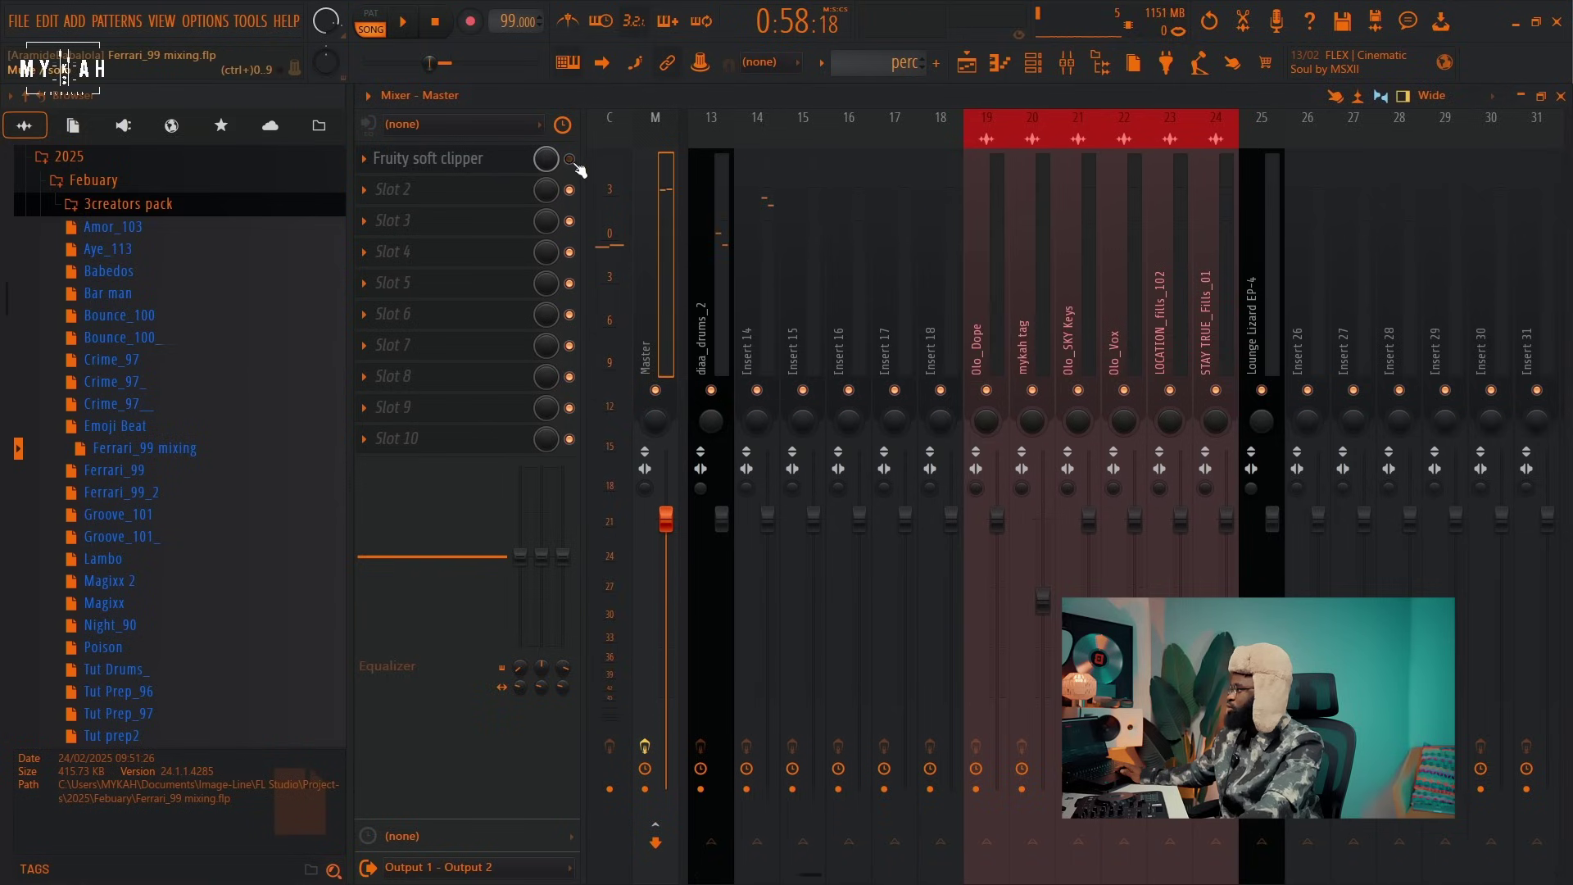
key("space")
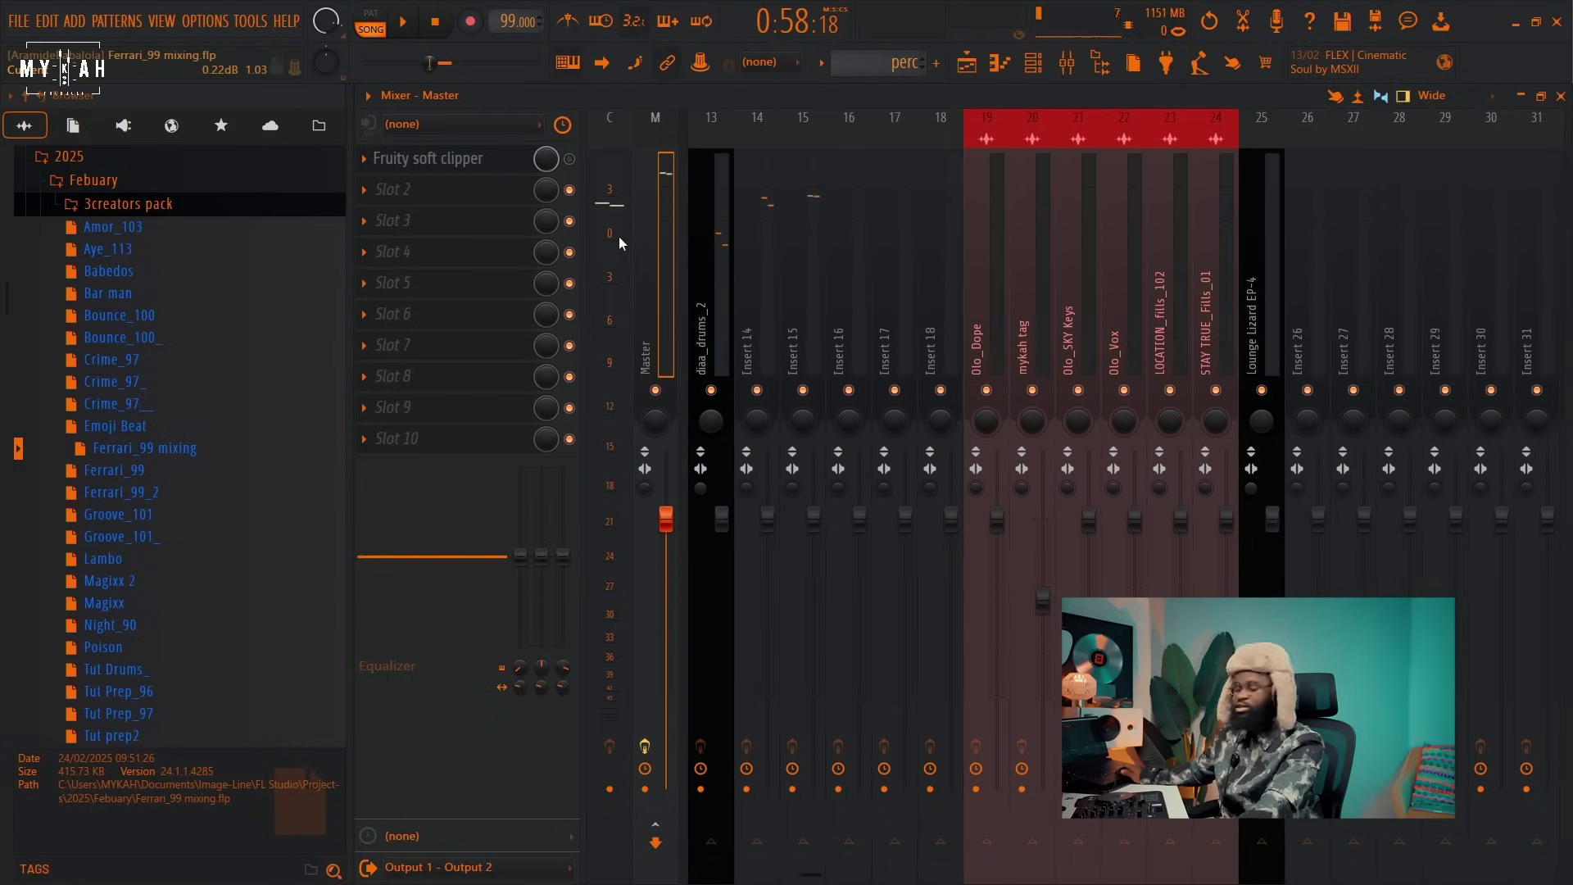
left_click(506, 164)
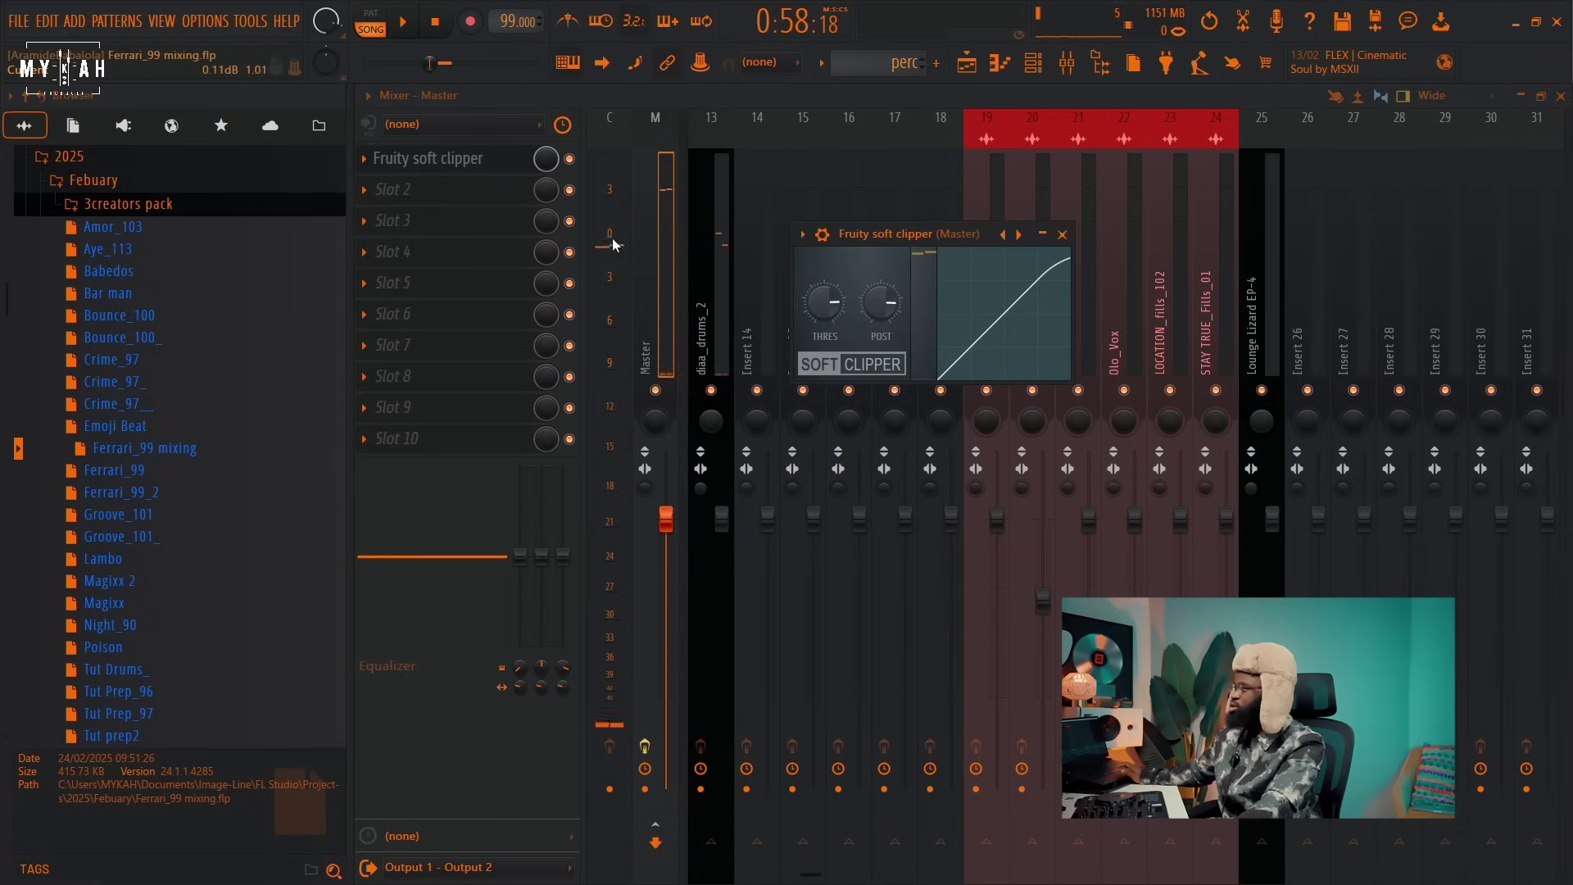
Raise the soft clipper's threshold to maximum and play the drums to check the master level.
key("space")
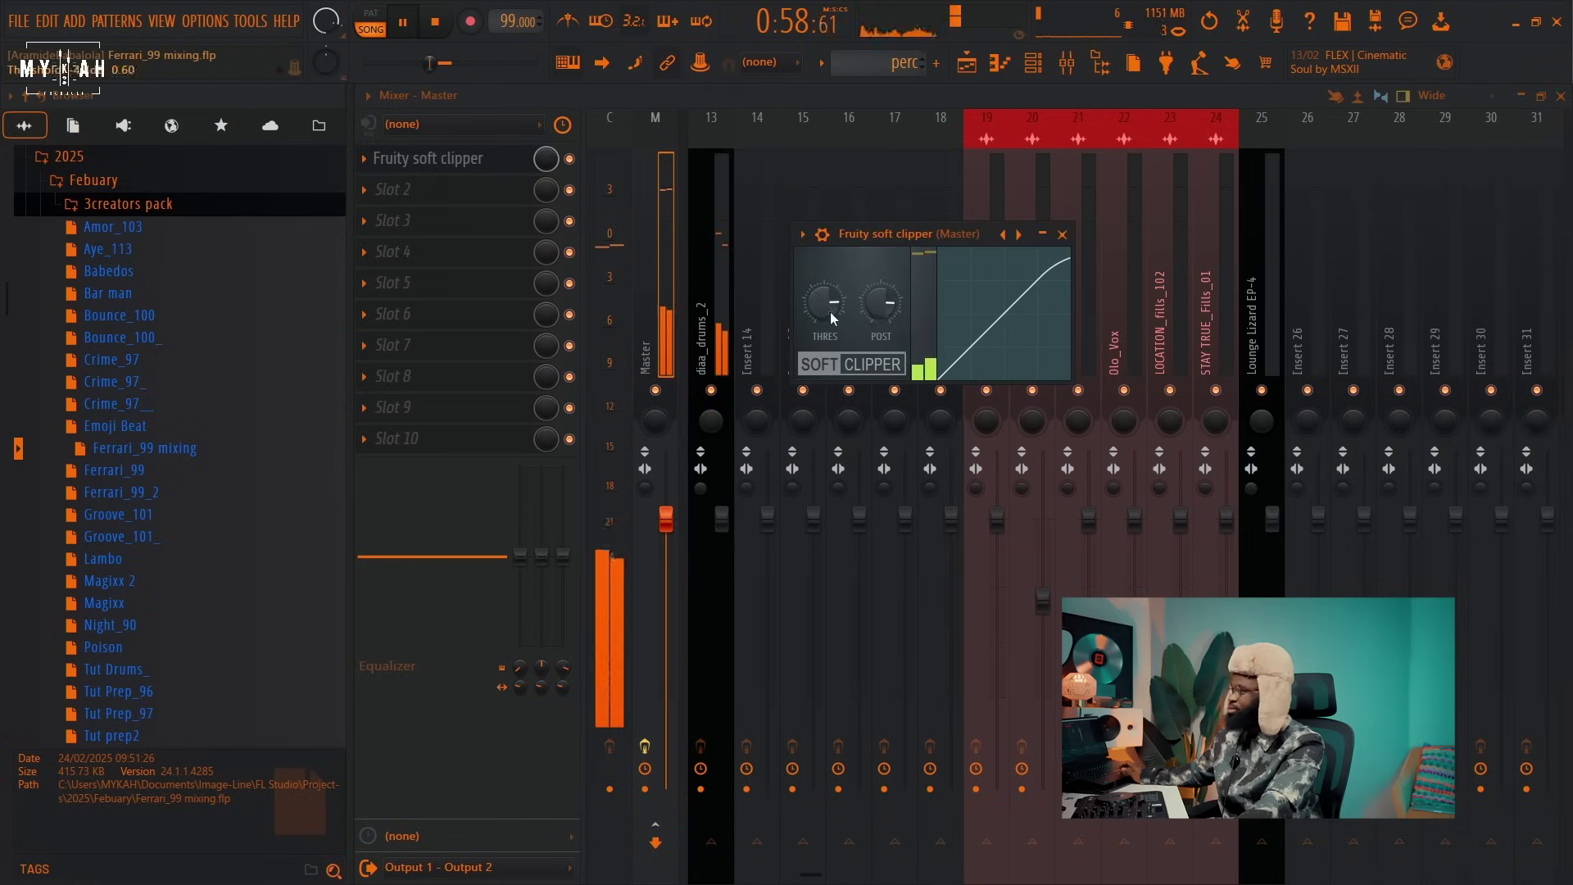
key("space")
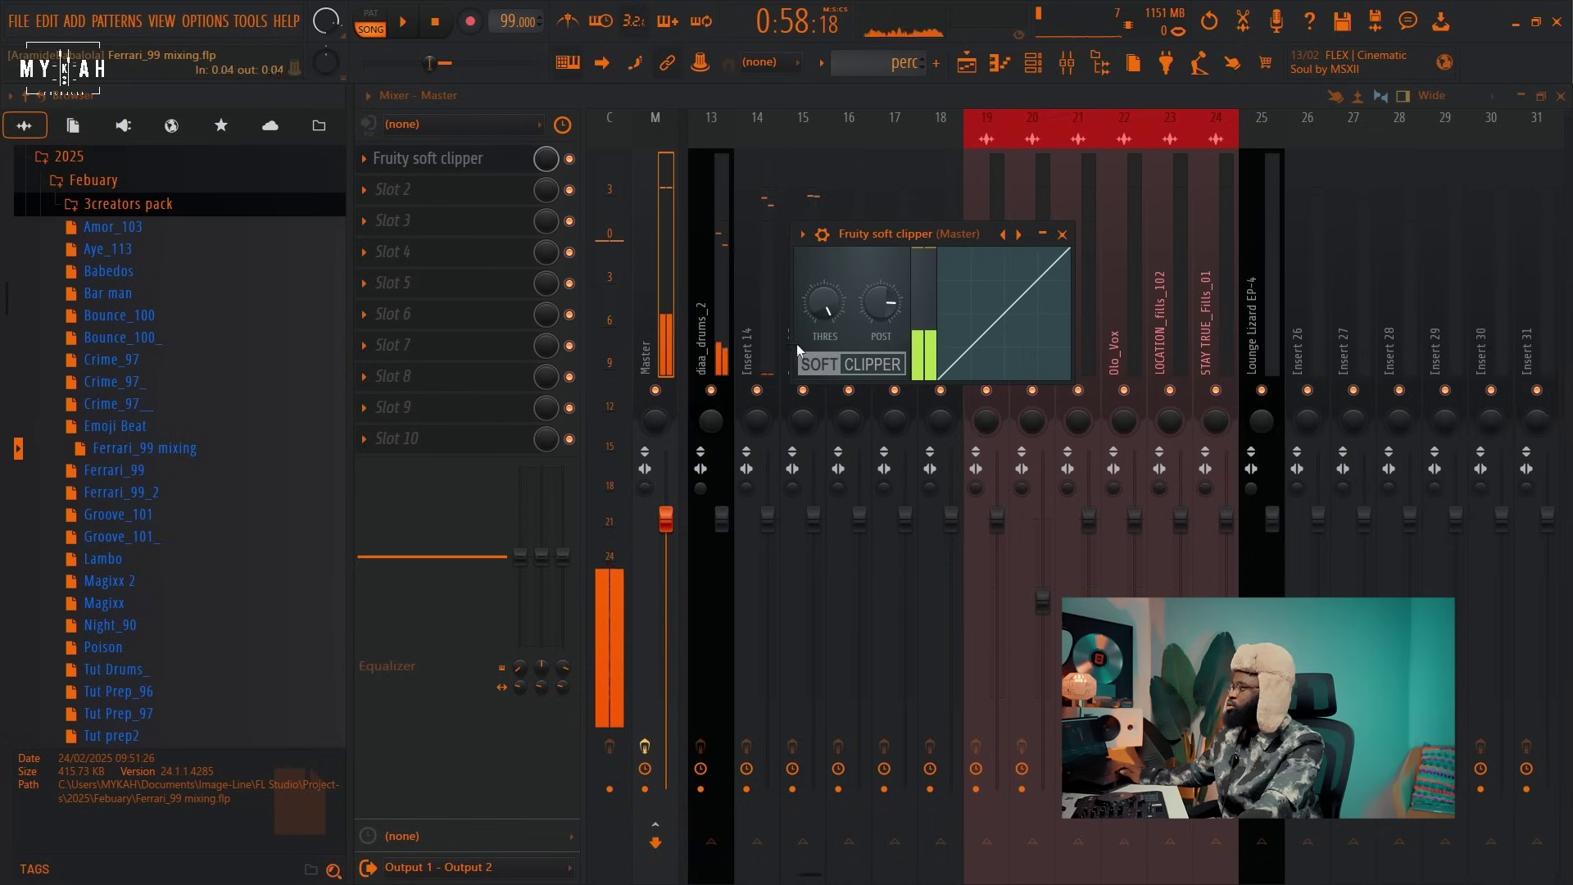
key("space")
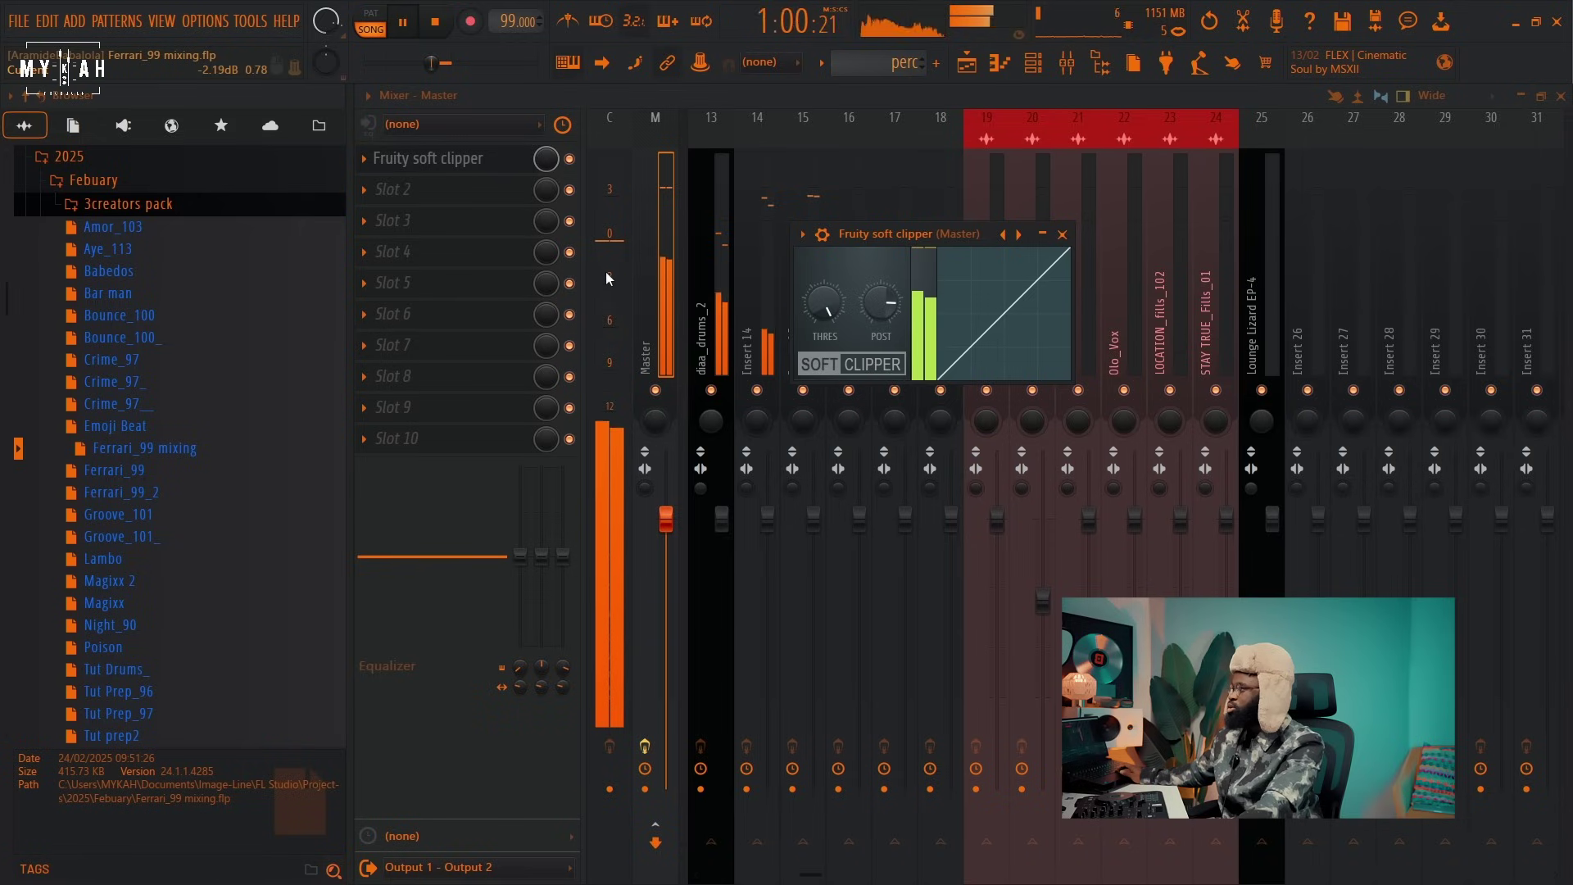
key("space")
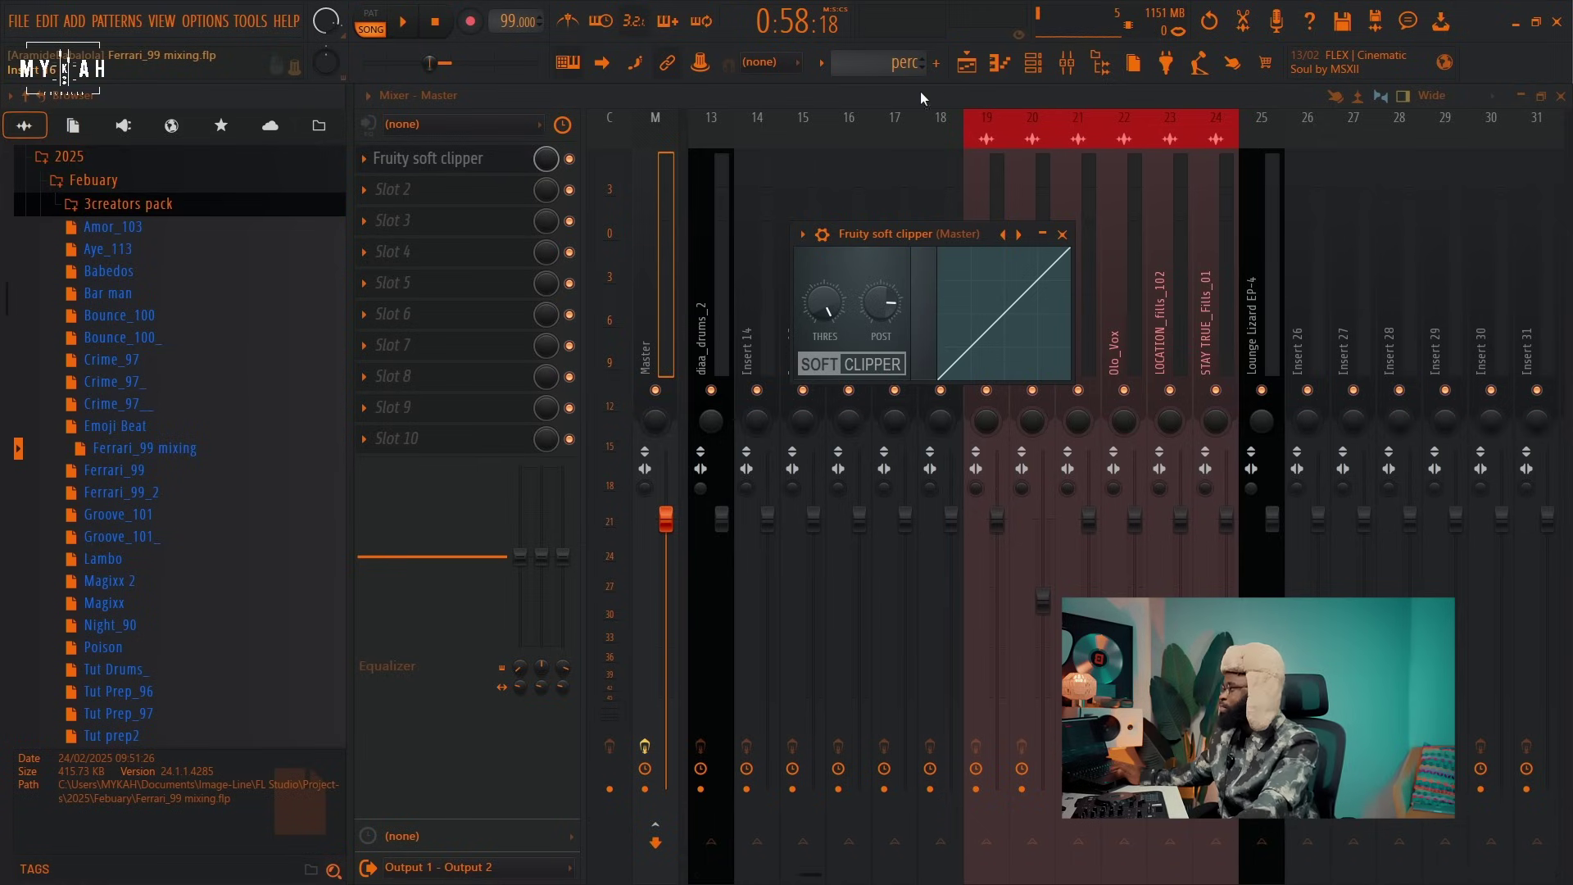
Find the kick channel's mixer insert, then rename Insert 6 as Kick and colour it olive green.
left_click(965, 69)
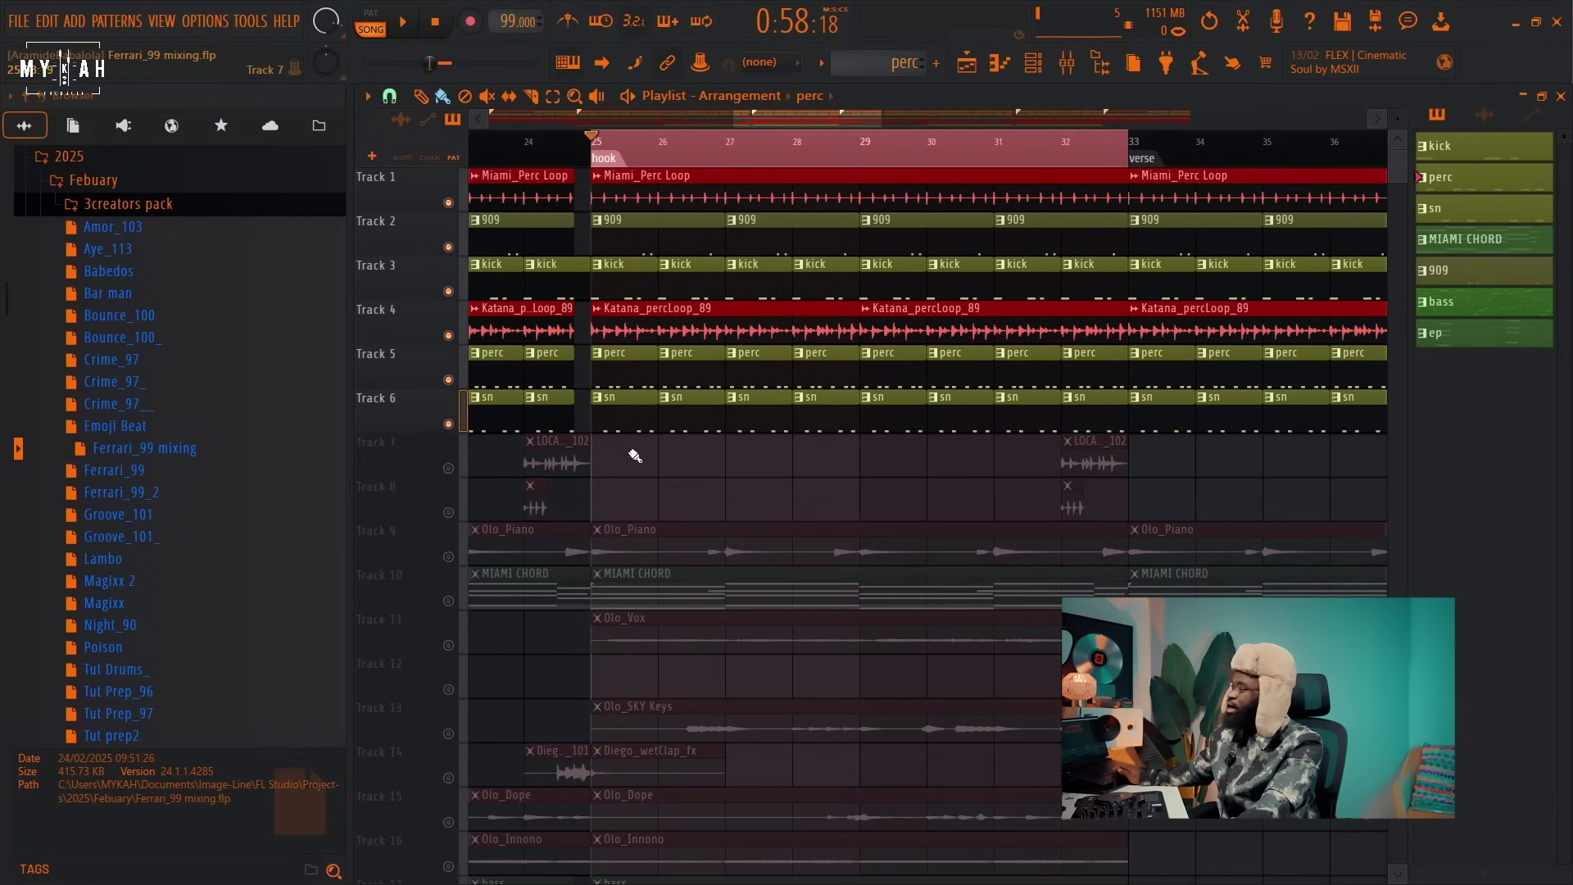
left_click(697, 279)
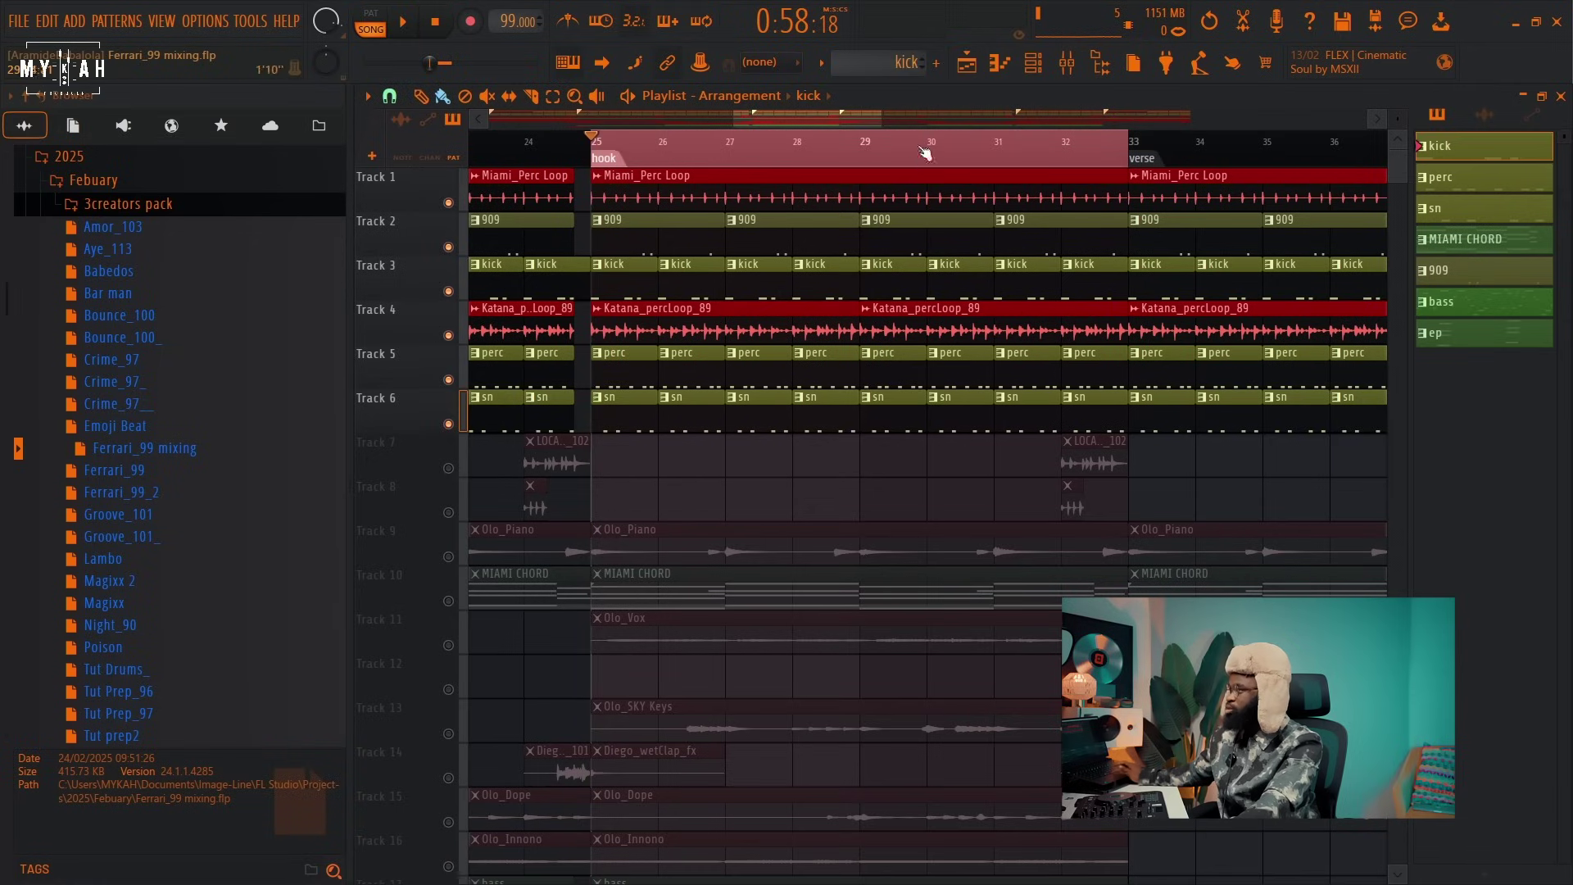
left_click(1031, 67)
left_click(655, 304)
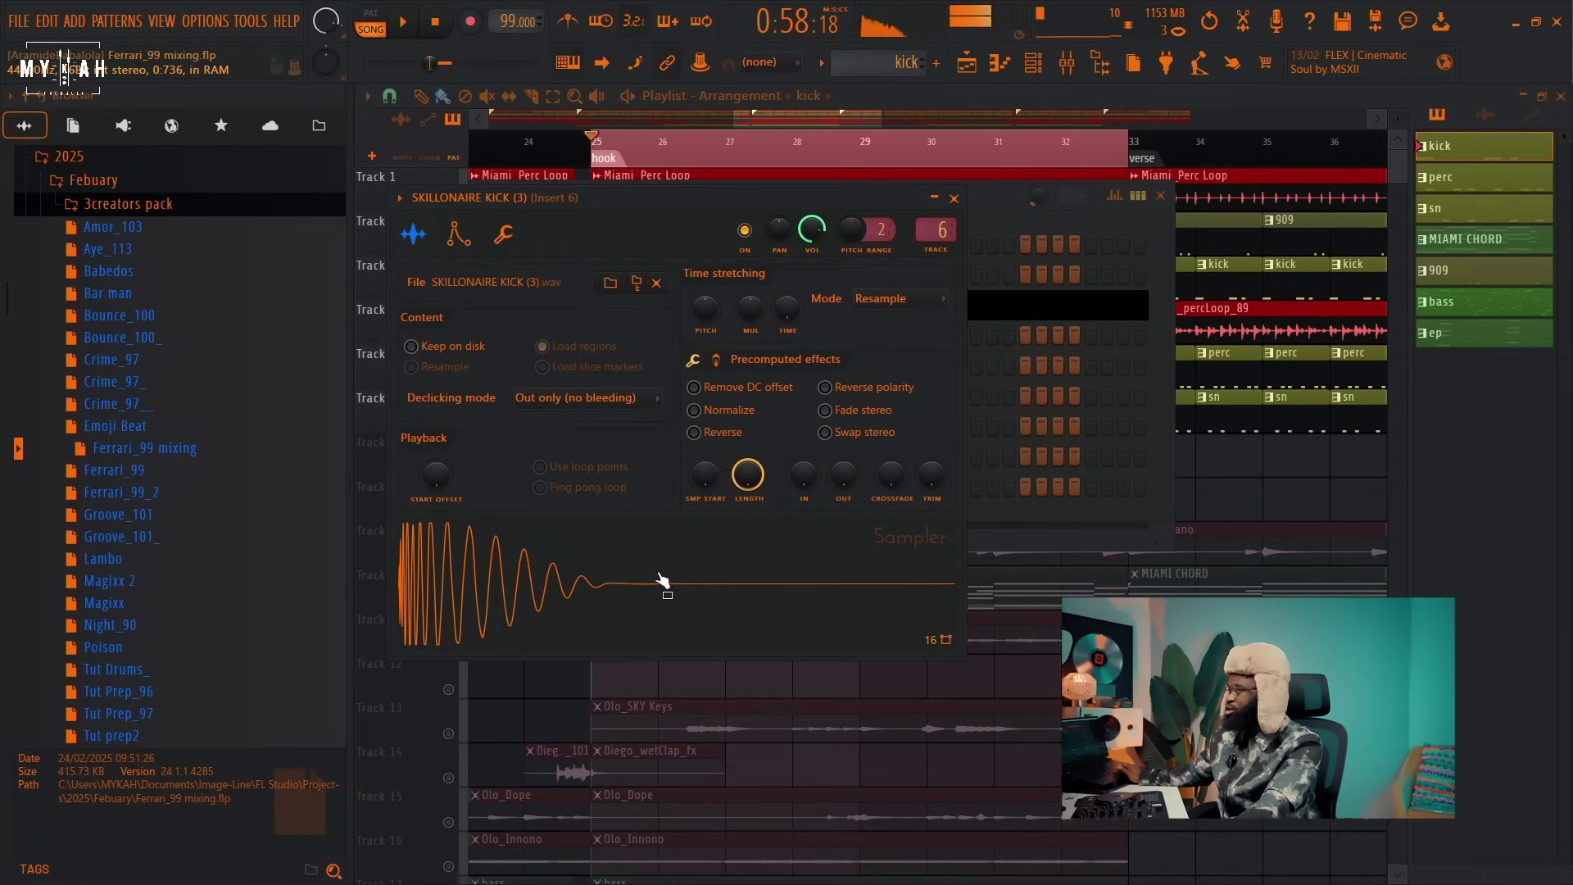
left_click(1068, 65)
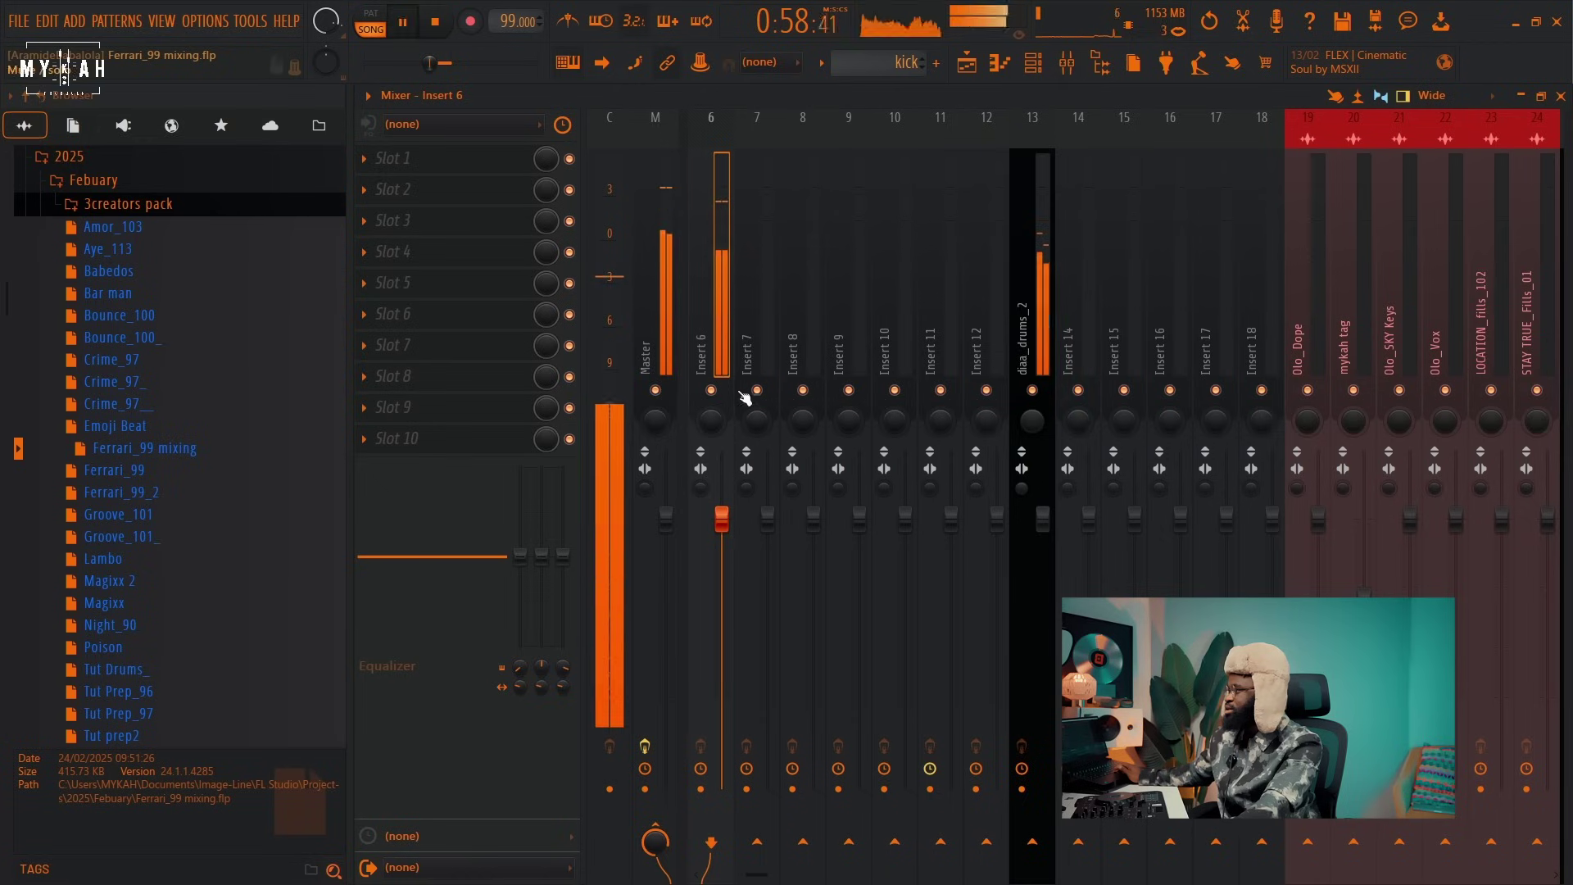
right_click(719, 307)
left_click(827, 134)
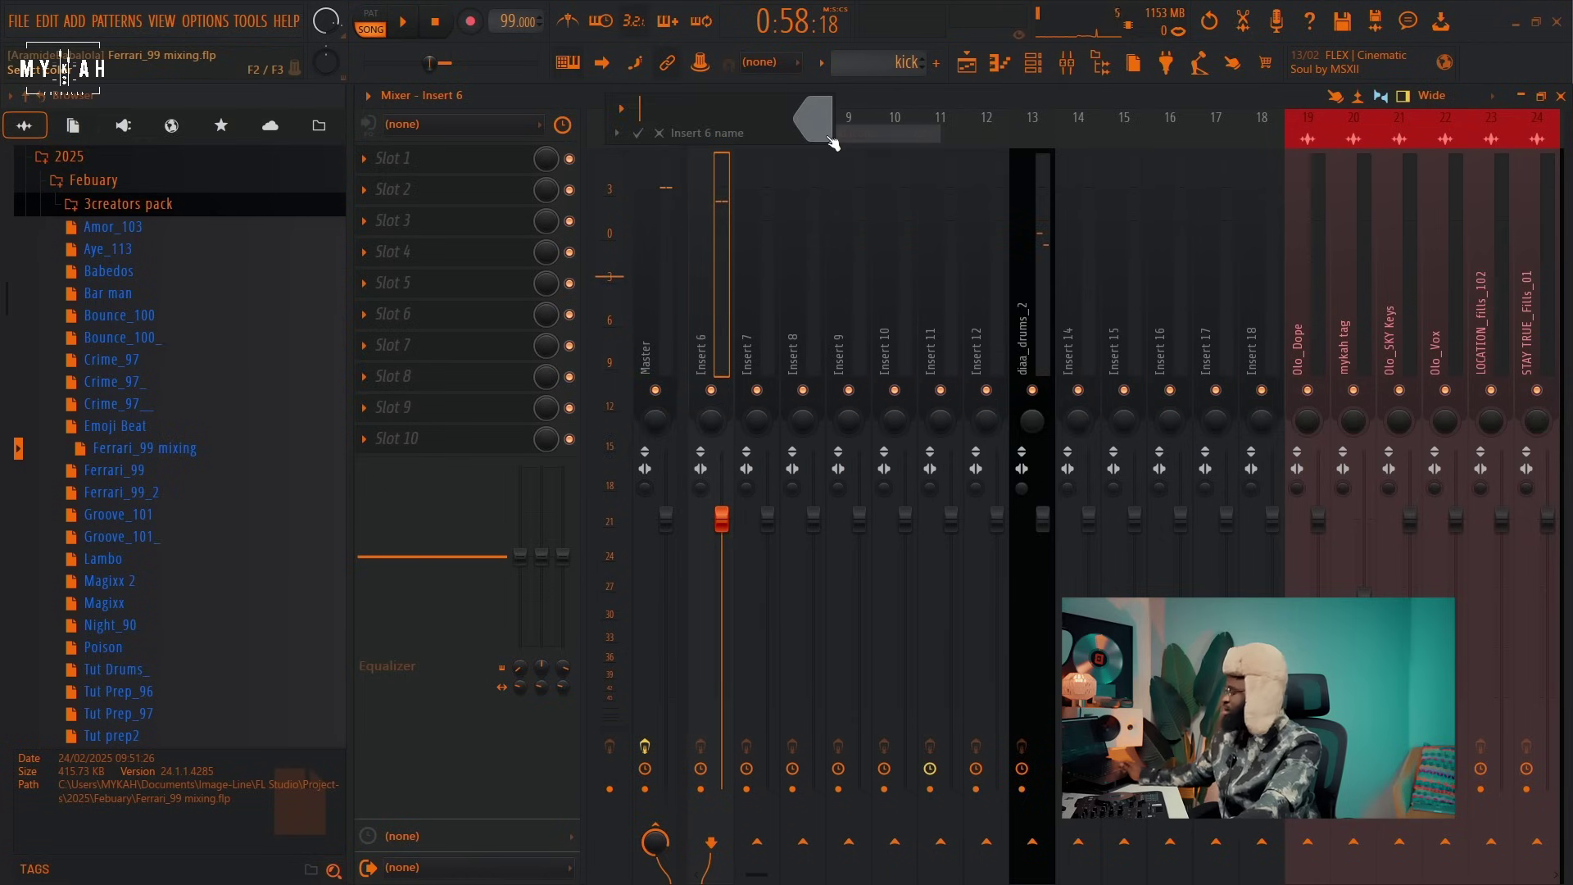
key("Caps_Lock")
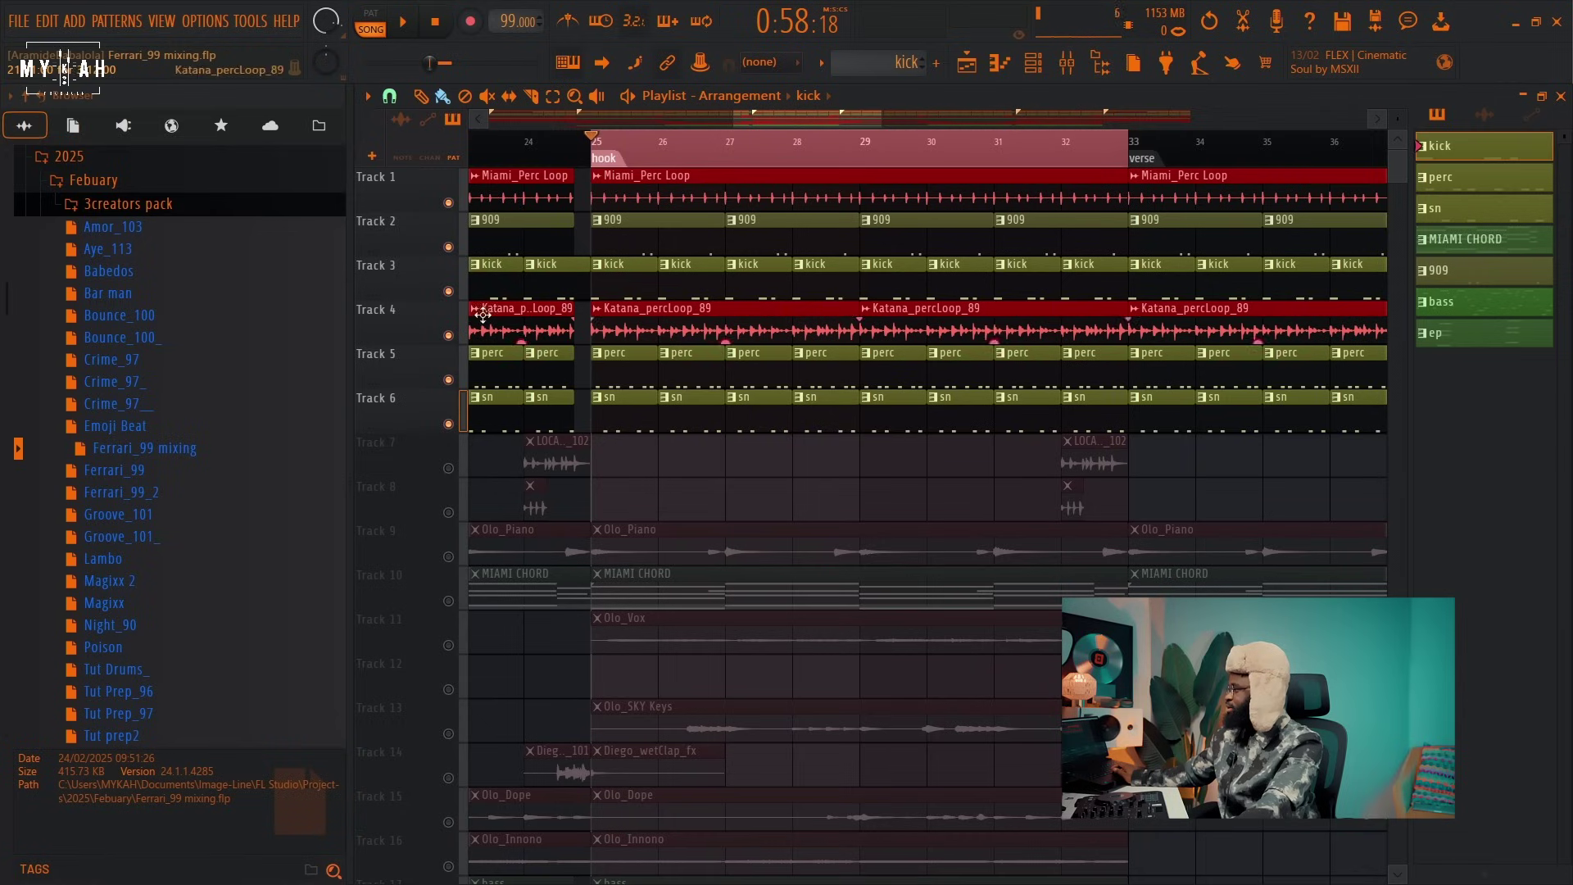
Solo the kick track, unmute the 909 track with it, play both, and select the 909 pattern.
right_click(448, 291)
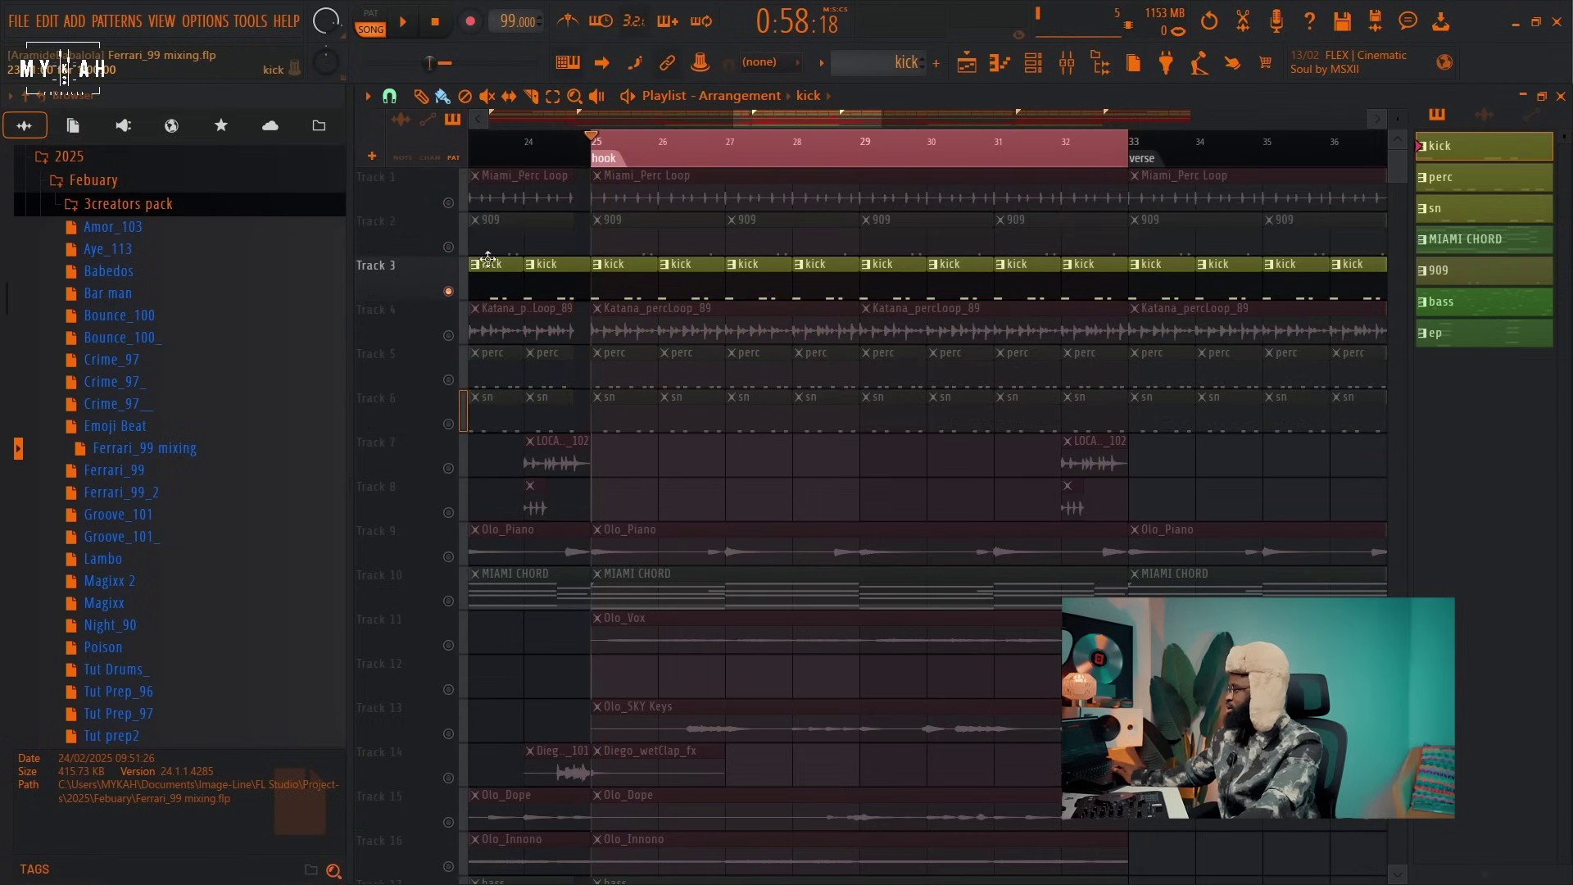
left_click(448, 247)
key("space")
left_click(655, 237)
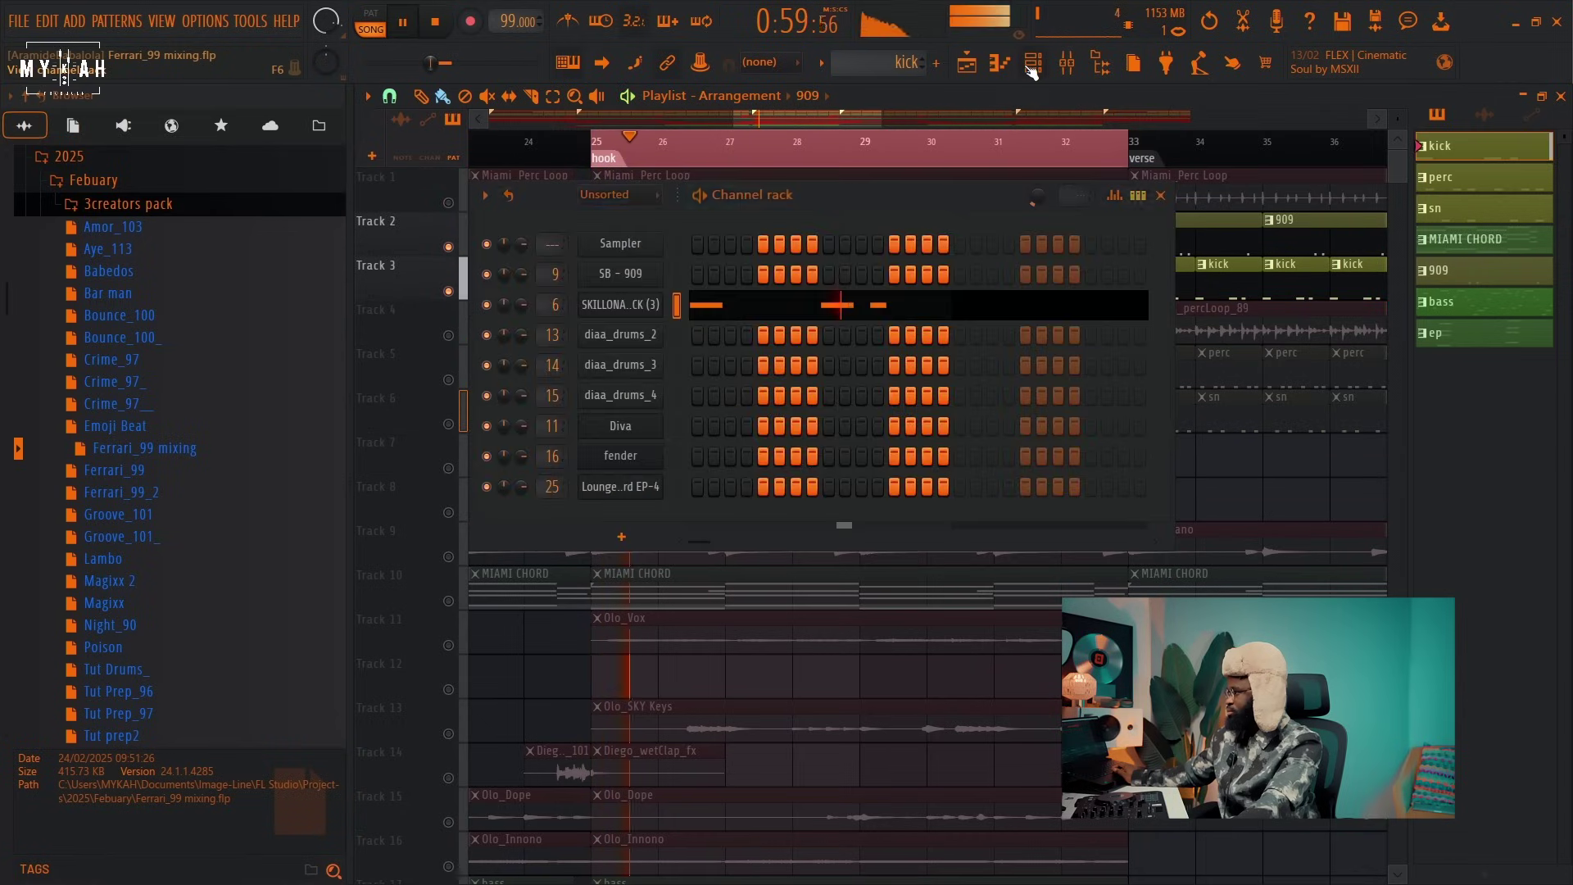
left_click(1033, 63)
key("space")
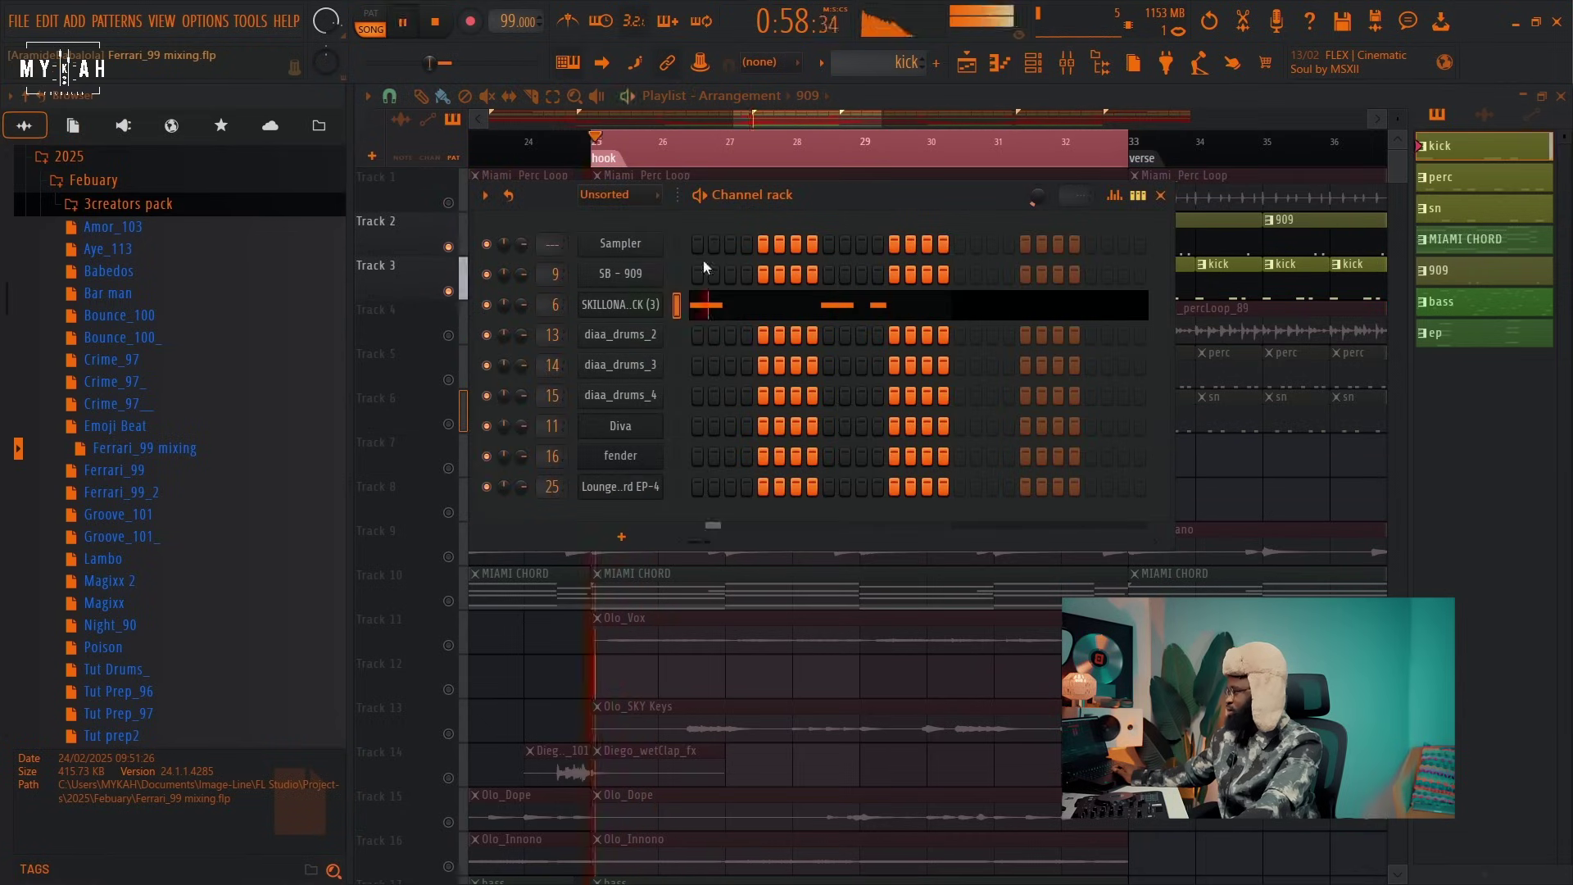
key("F6")
left_click(630, 240)
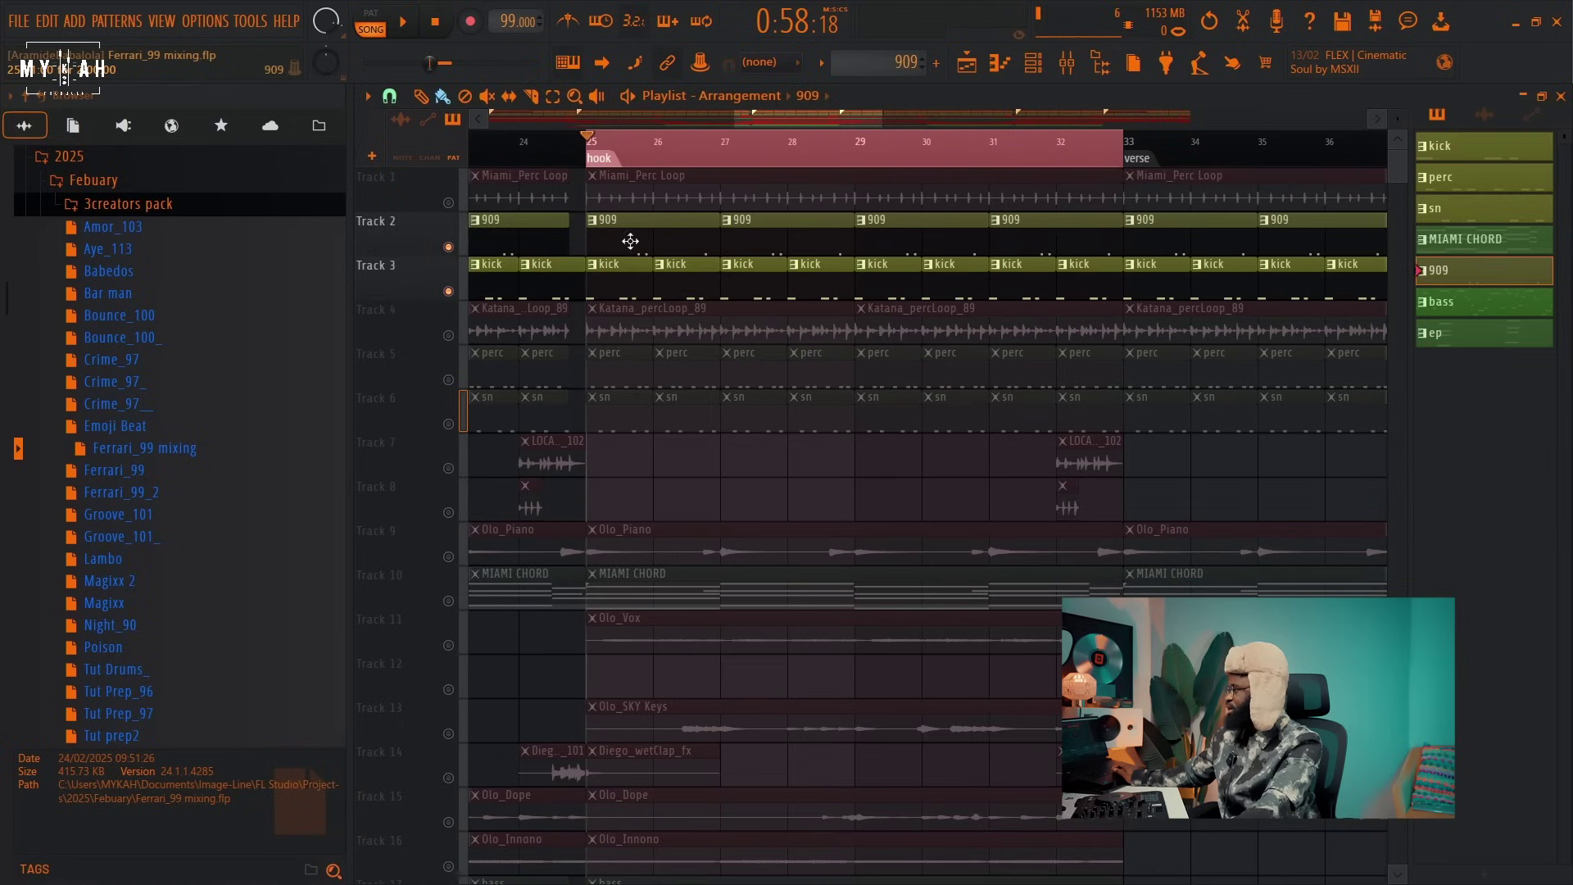
Look up the 909 channel's mixer routing and name Insert 9 as 909 with a reddish-brown colour.
left_click(1046, 65)
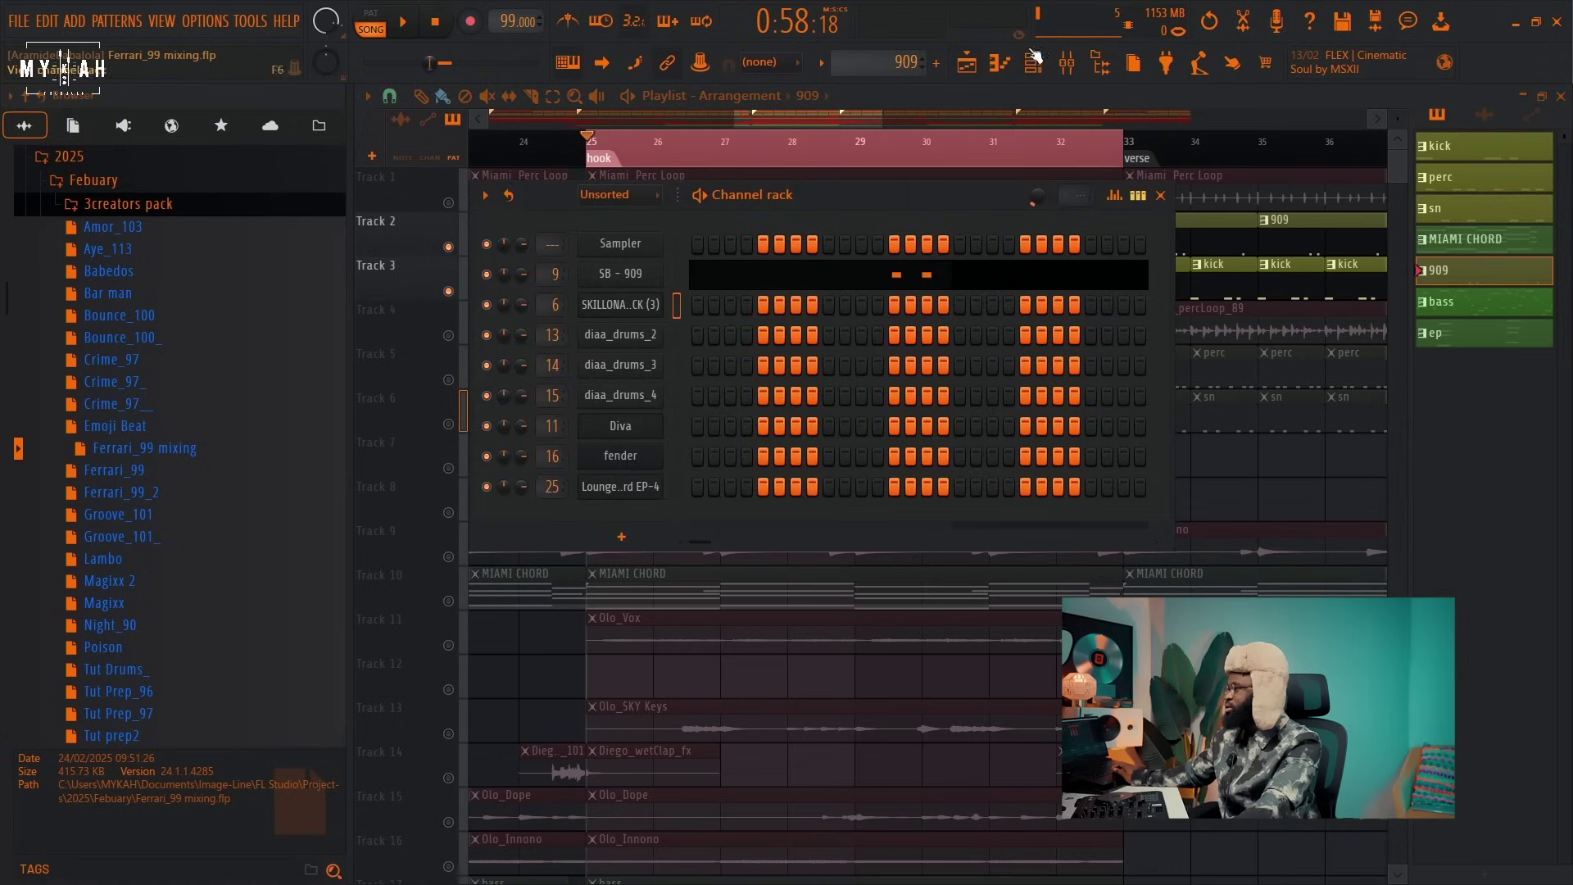
left_click(1034, 61)
key("space")
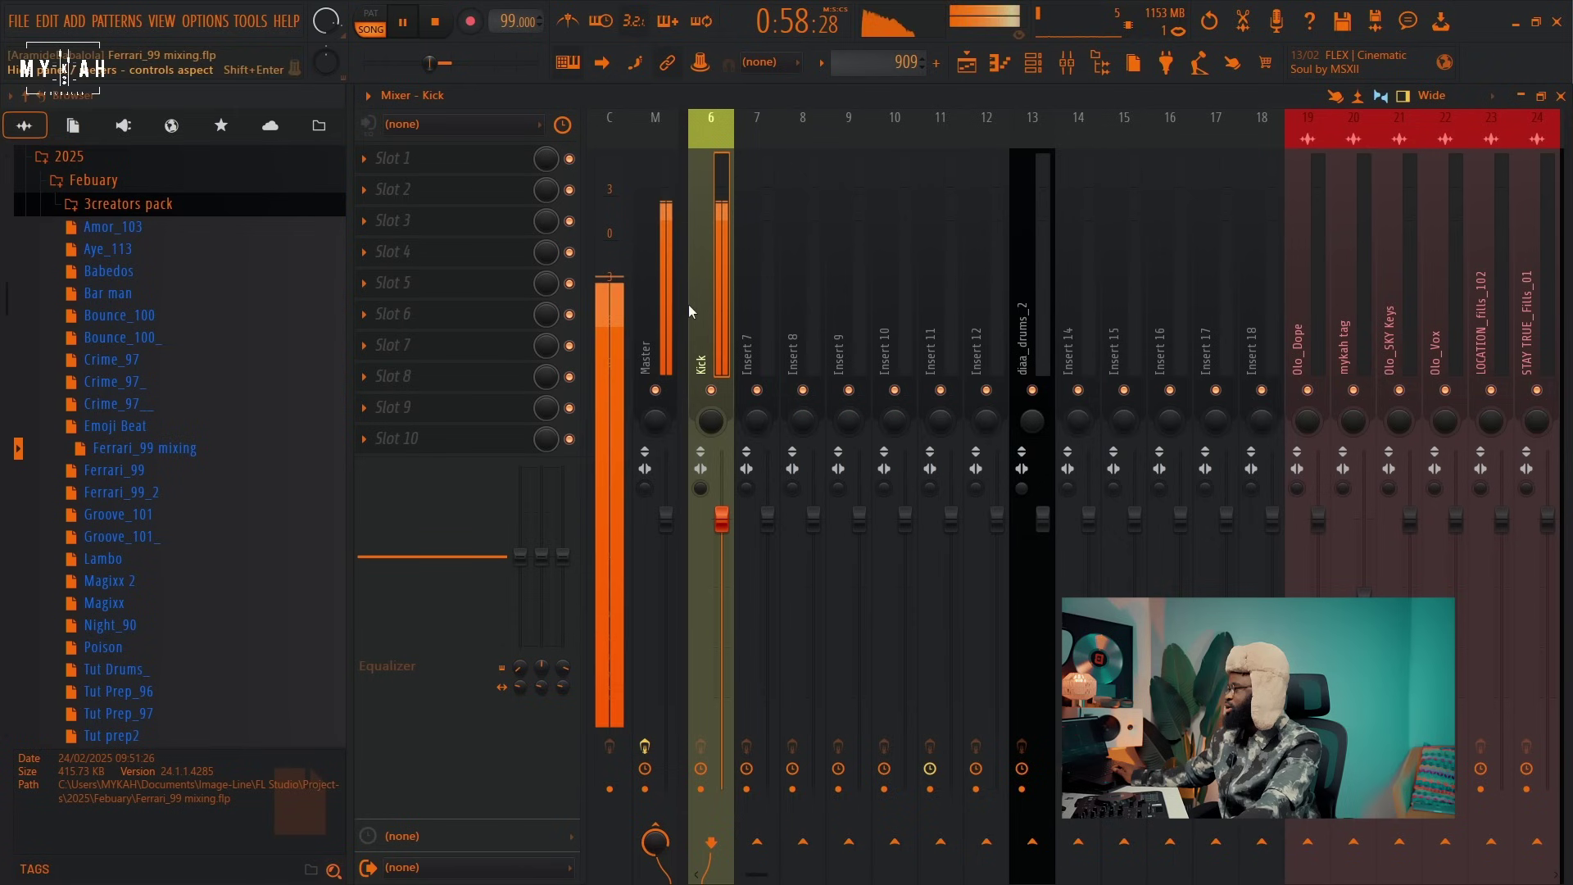
key("space")
left_click(844, 327)
Load Fruity Parametric EQ 2 into the first effect slot of the 909 mixer track.
left_click(459, 158)
mouse_move(492, 182)
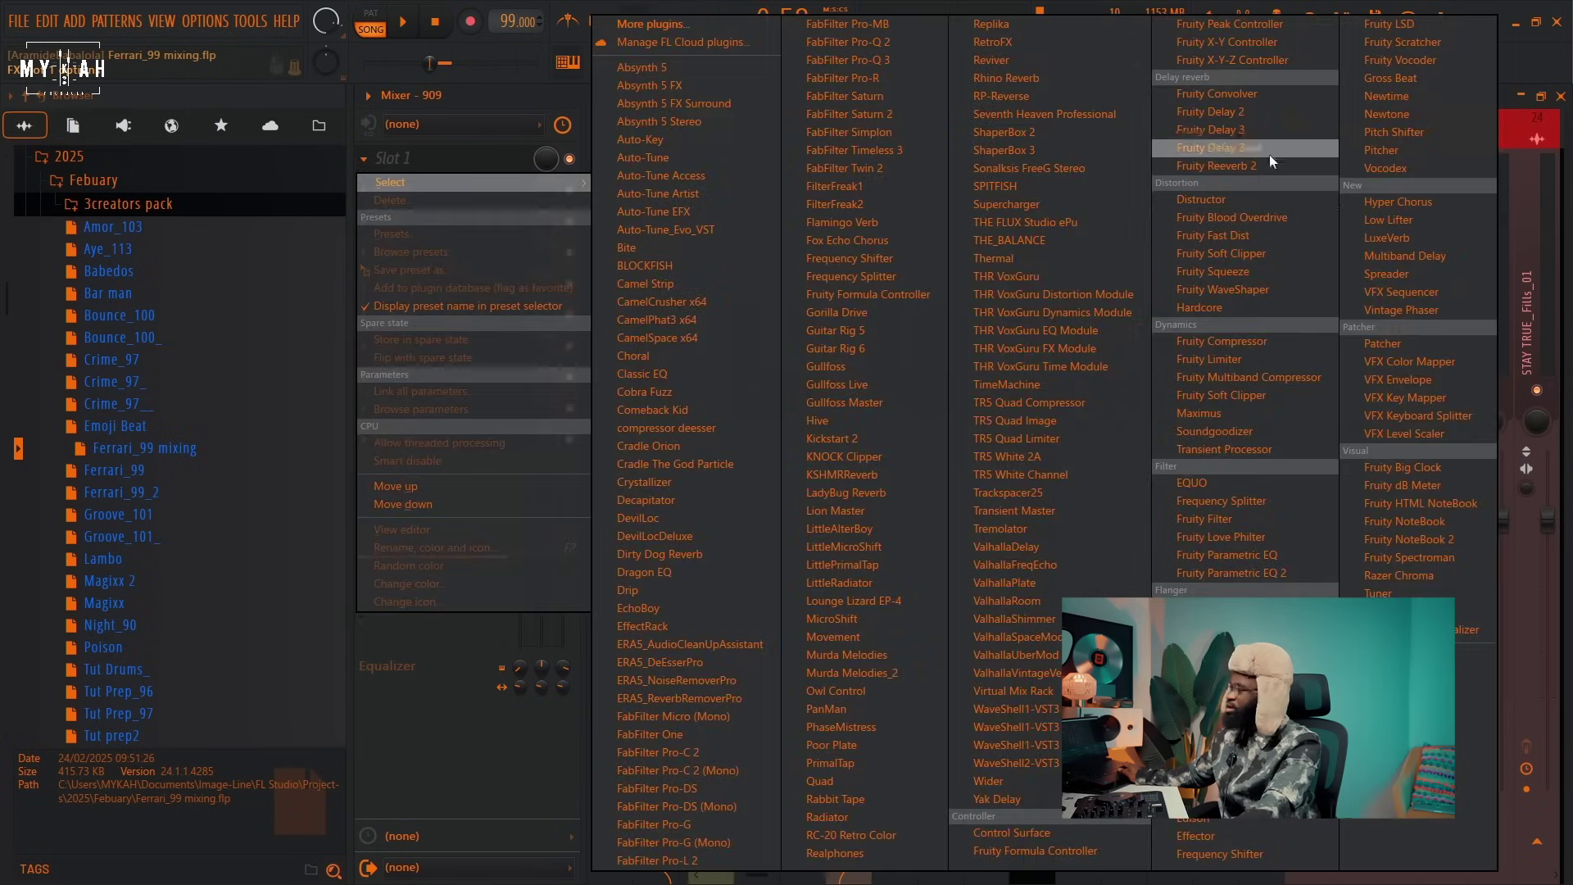
left_click(1265, 574)
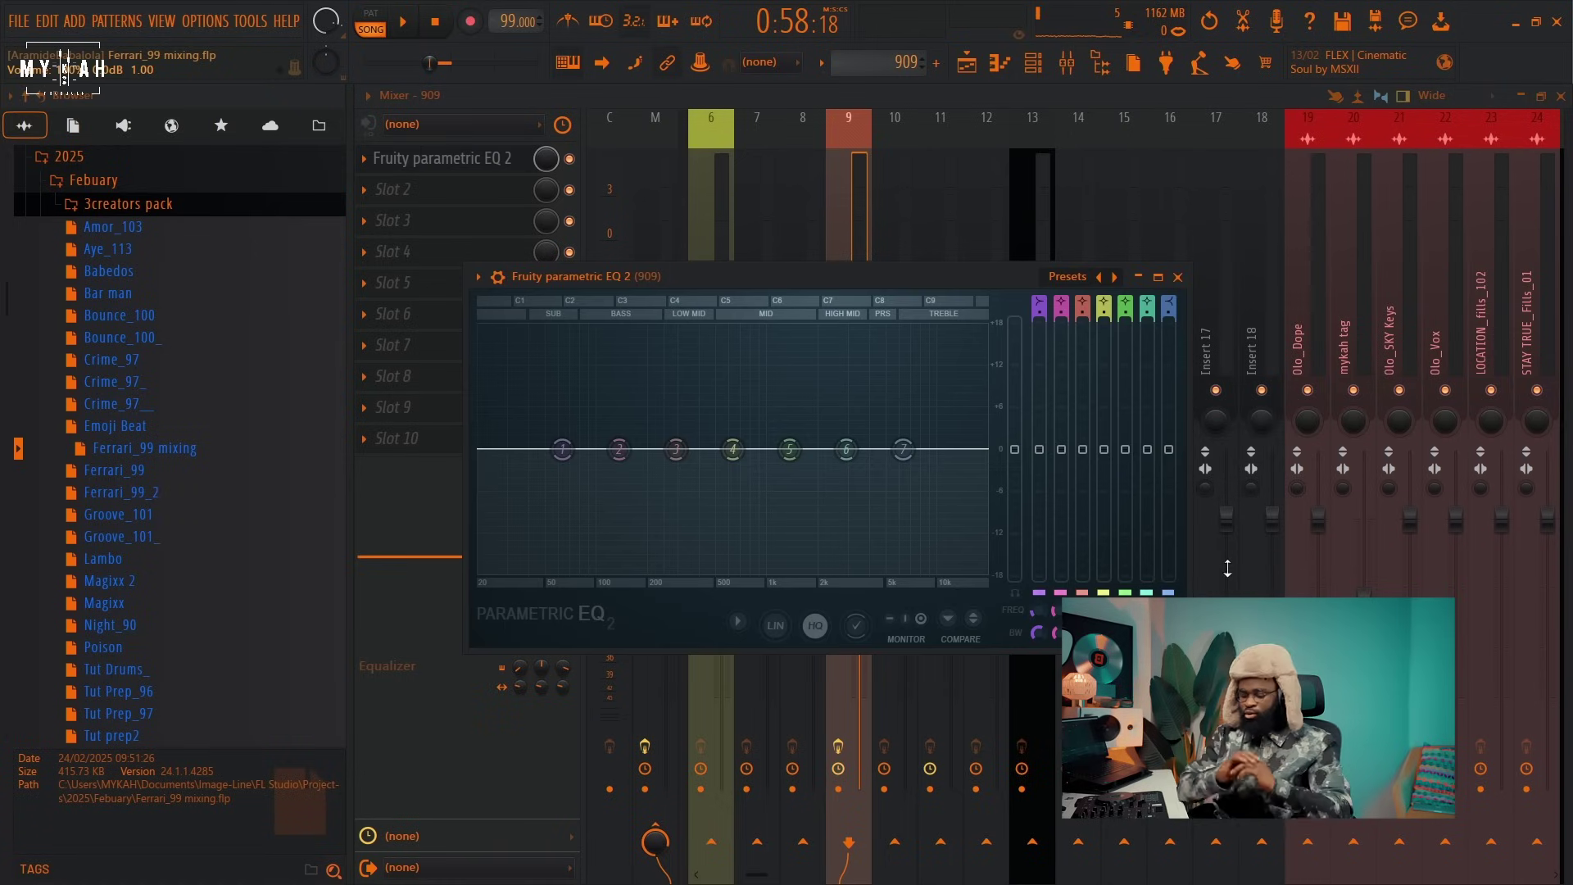
Cut the 909's low end with EQ band 1 pulled fully down just above 100 Hz at order Steep 8, and listen to it.
key("space")
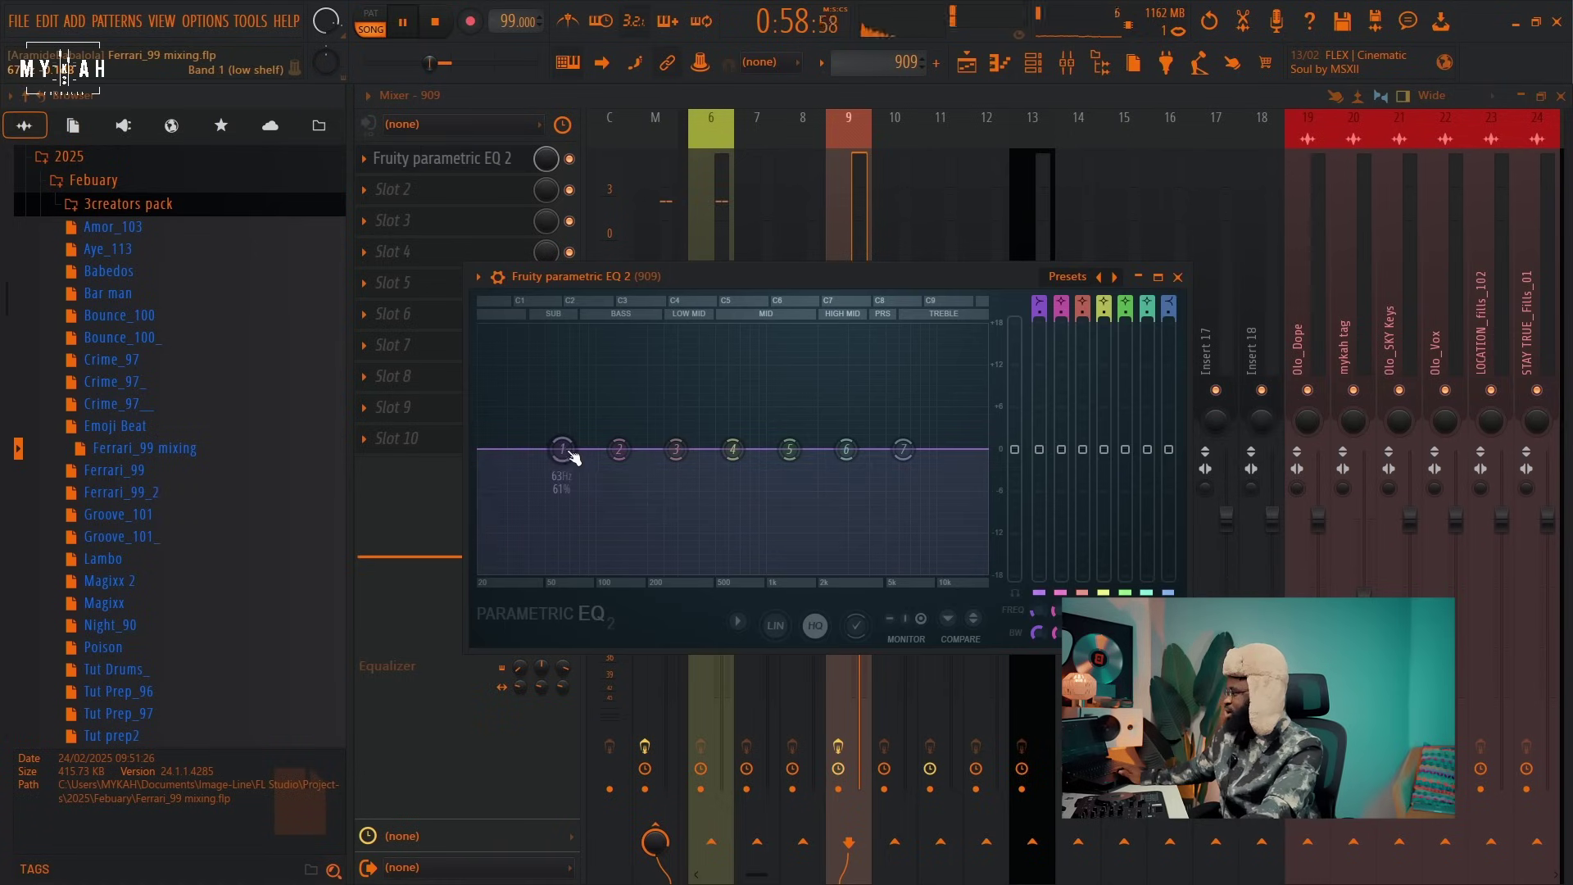
left_click_drag(576, 457, 593, 567)
key("space")
right_click(595, 567)
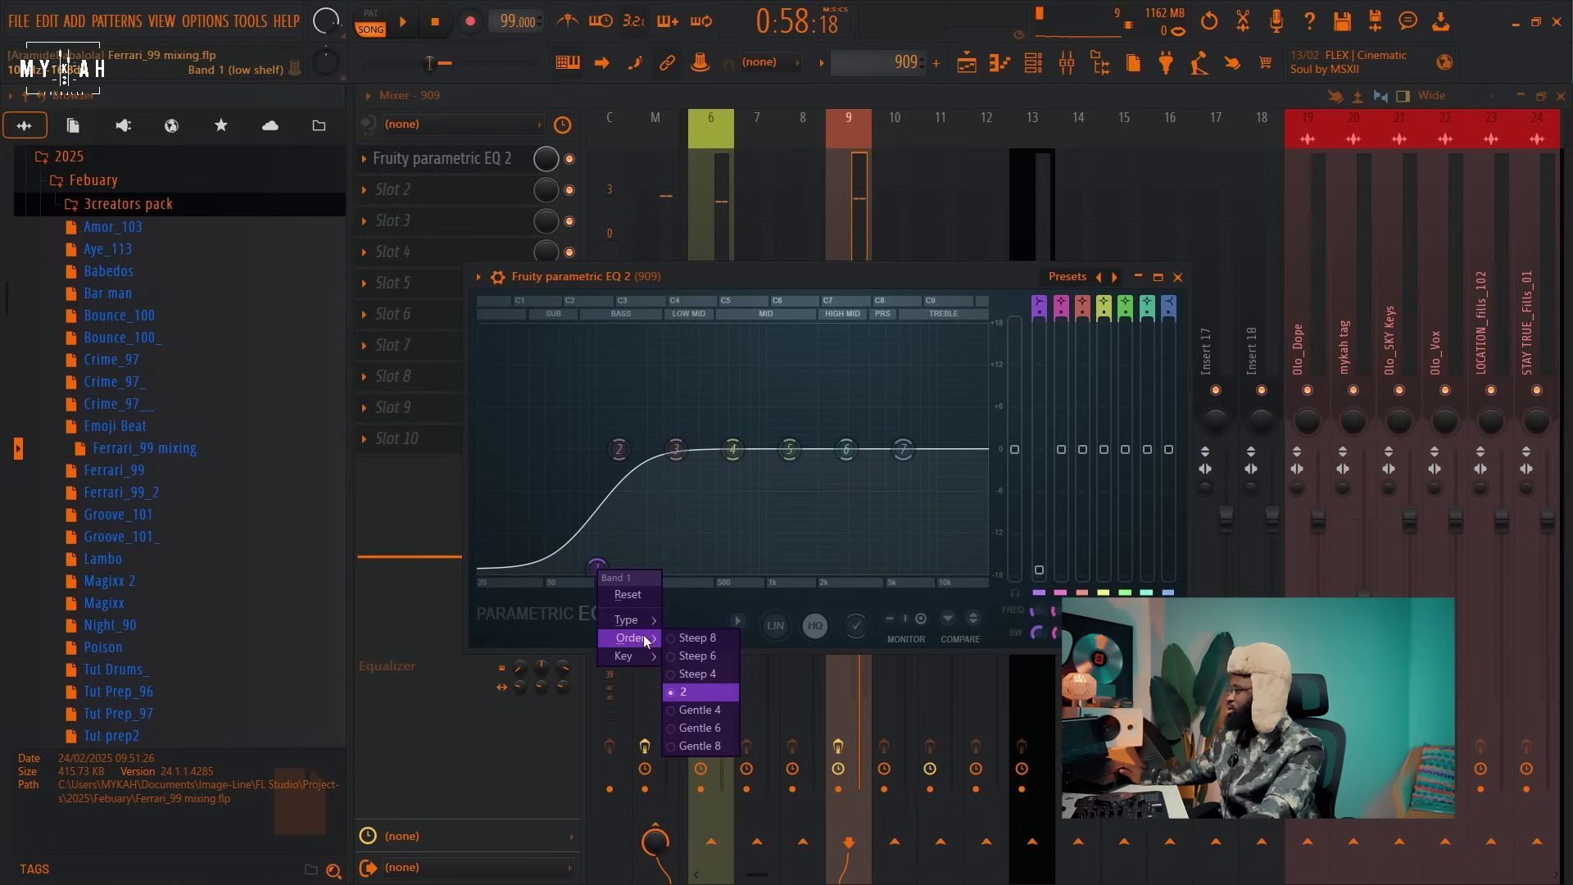
mouse_move(634, 638)
left_click(712, 643)
left_click_drag(596, 567, 623, 568)
key("space")
key("space")
key("space")
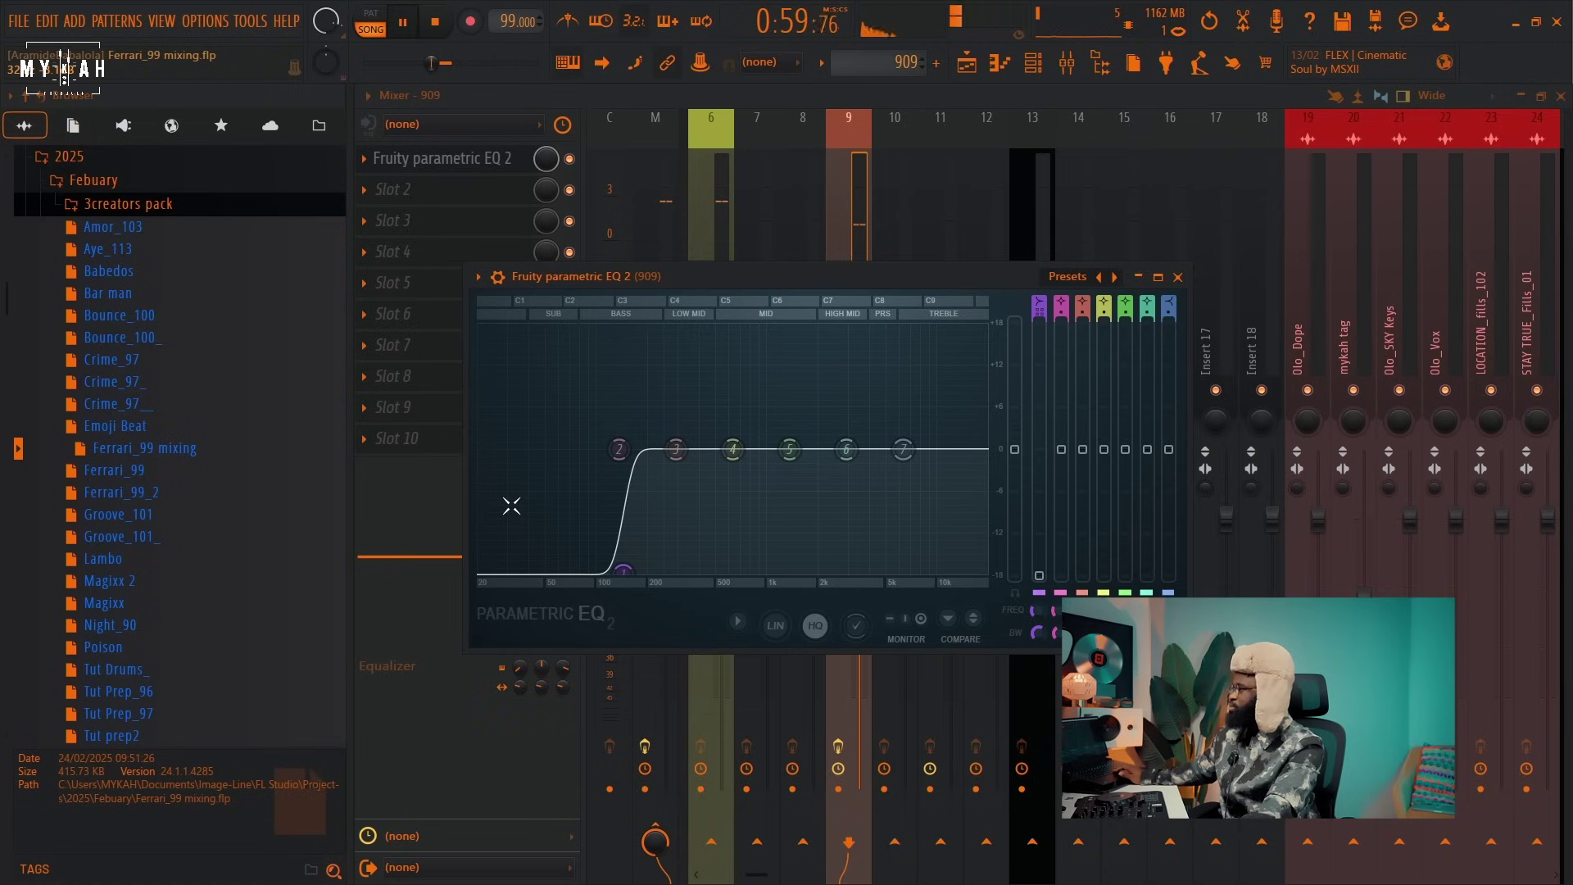
key("space")
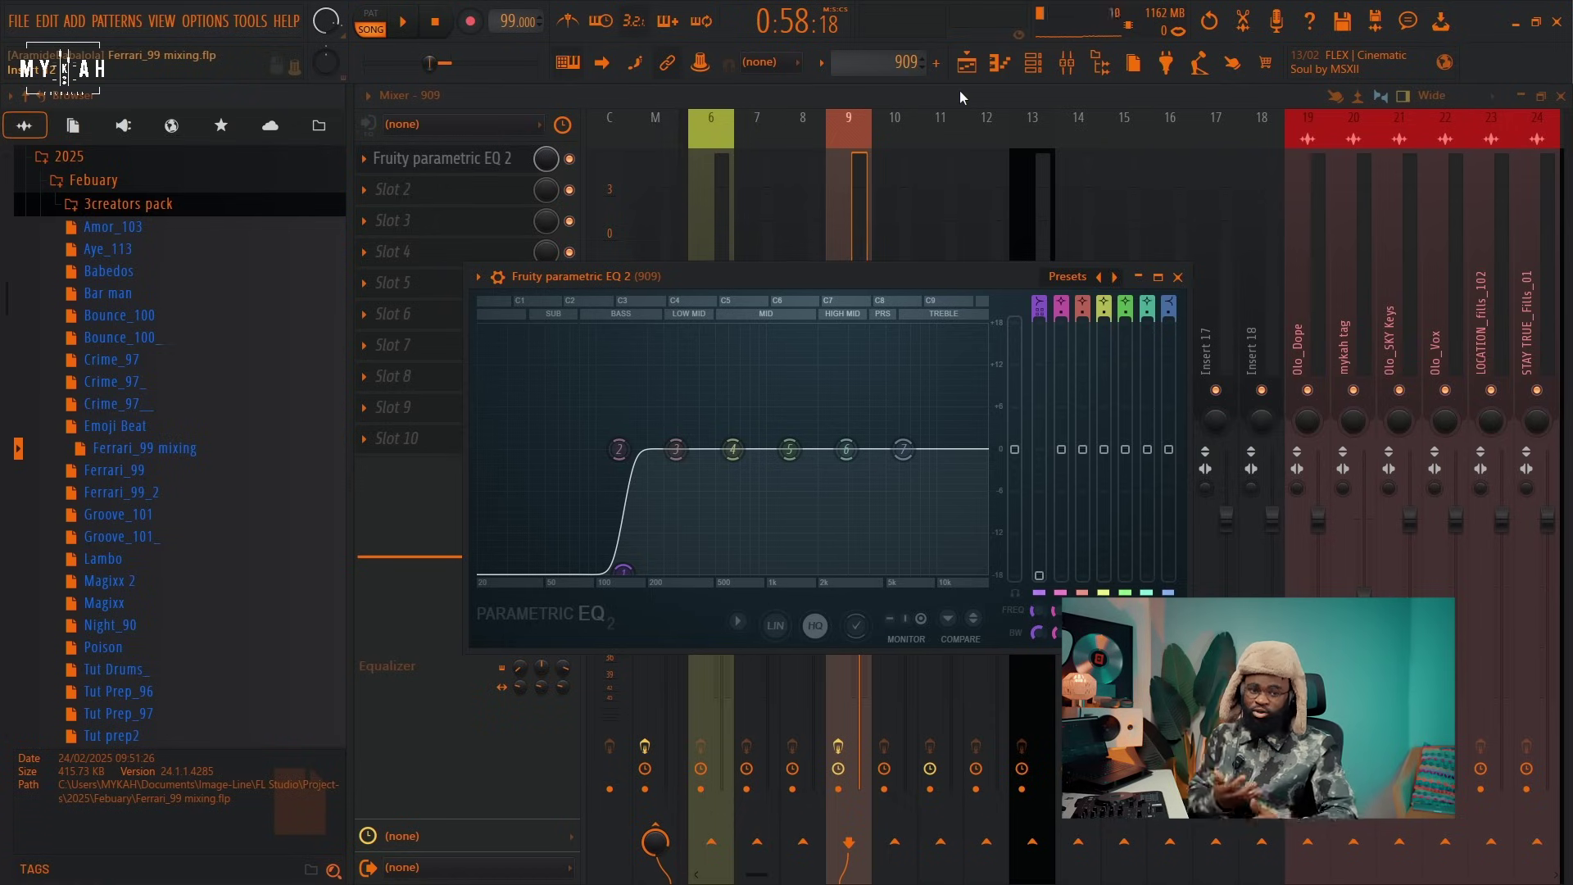
Unmute the Katana_percLoop_89 track alongside the kick and 909, and look up the loop's mixer routing in its channel settings.
key("F5")
key("space")
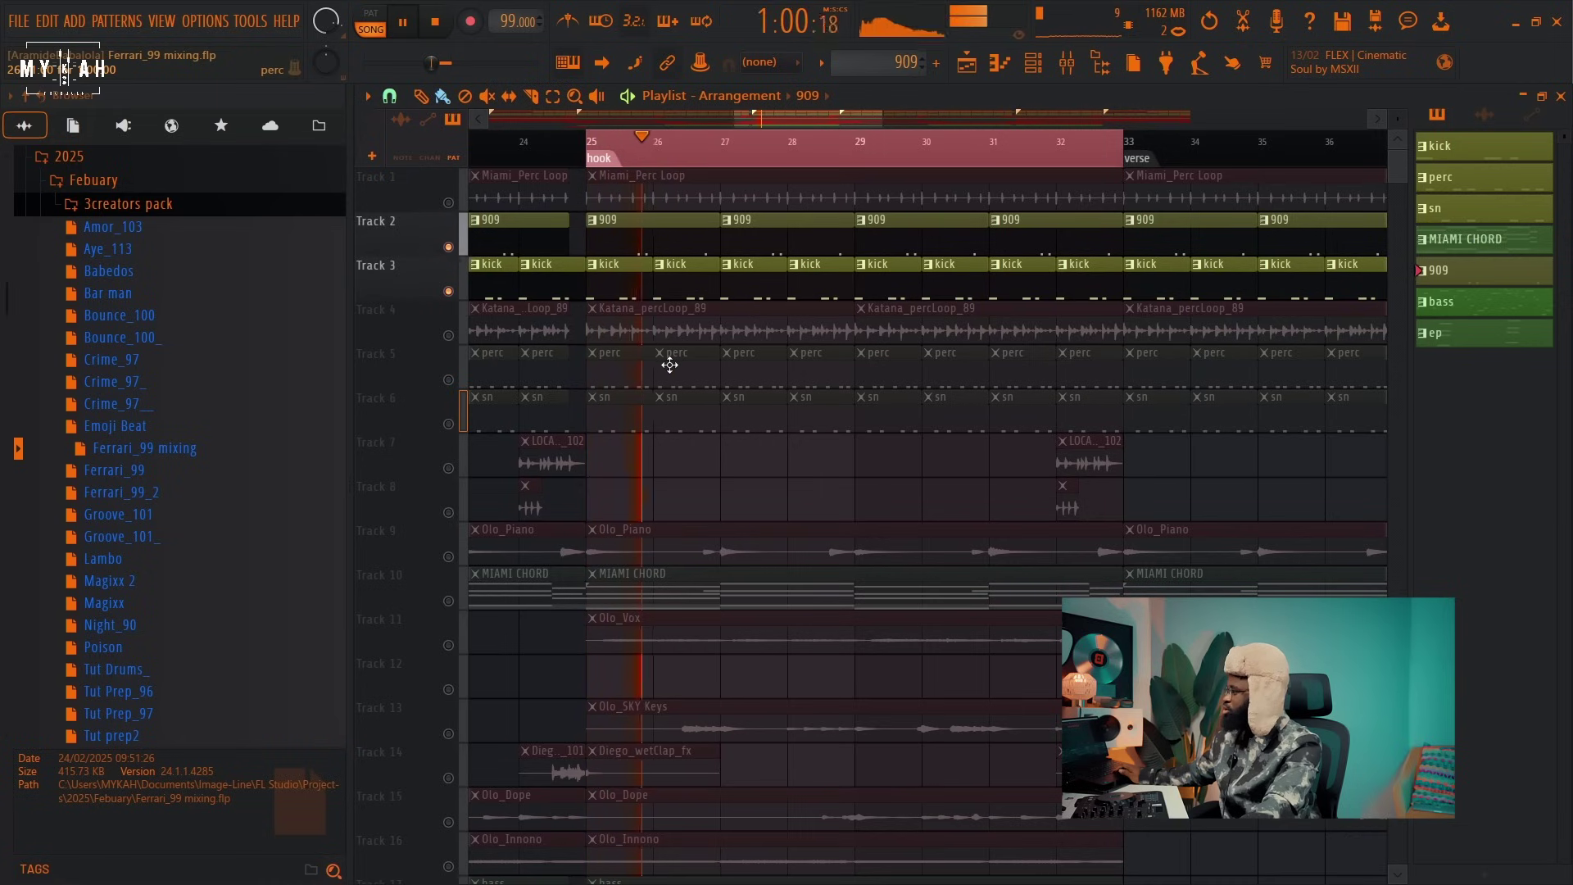
left_click(448, 335)
double_click(648, 326)
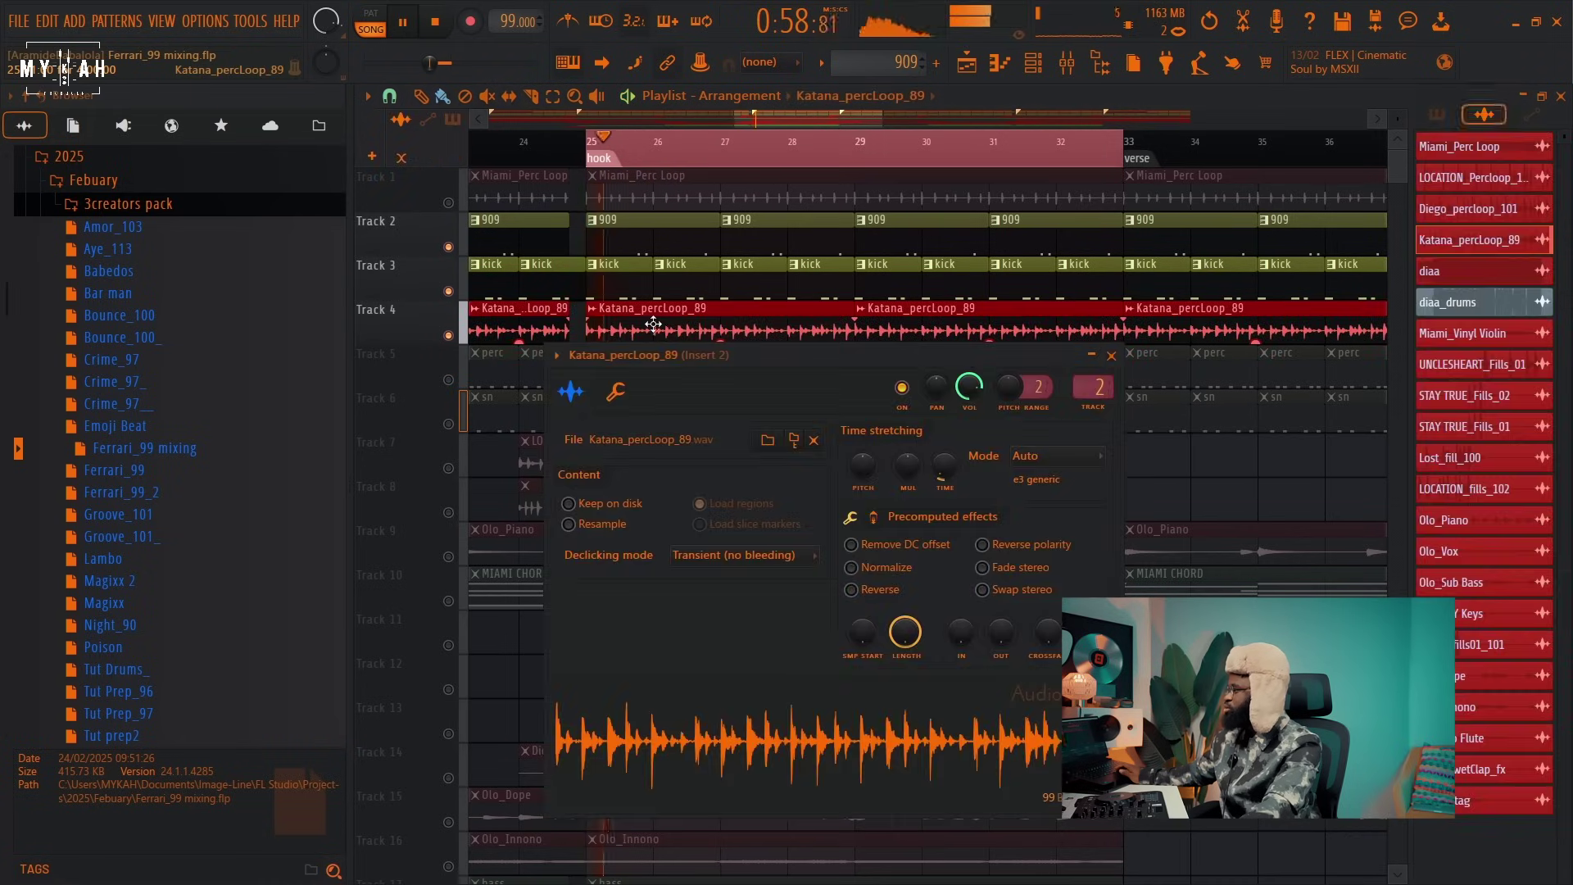
key("space")
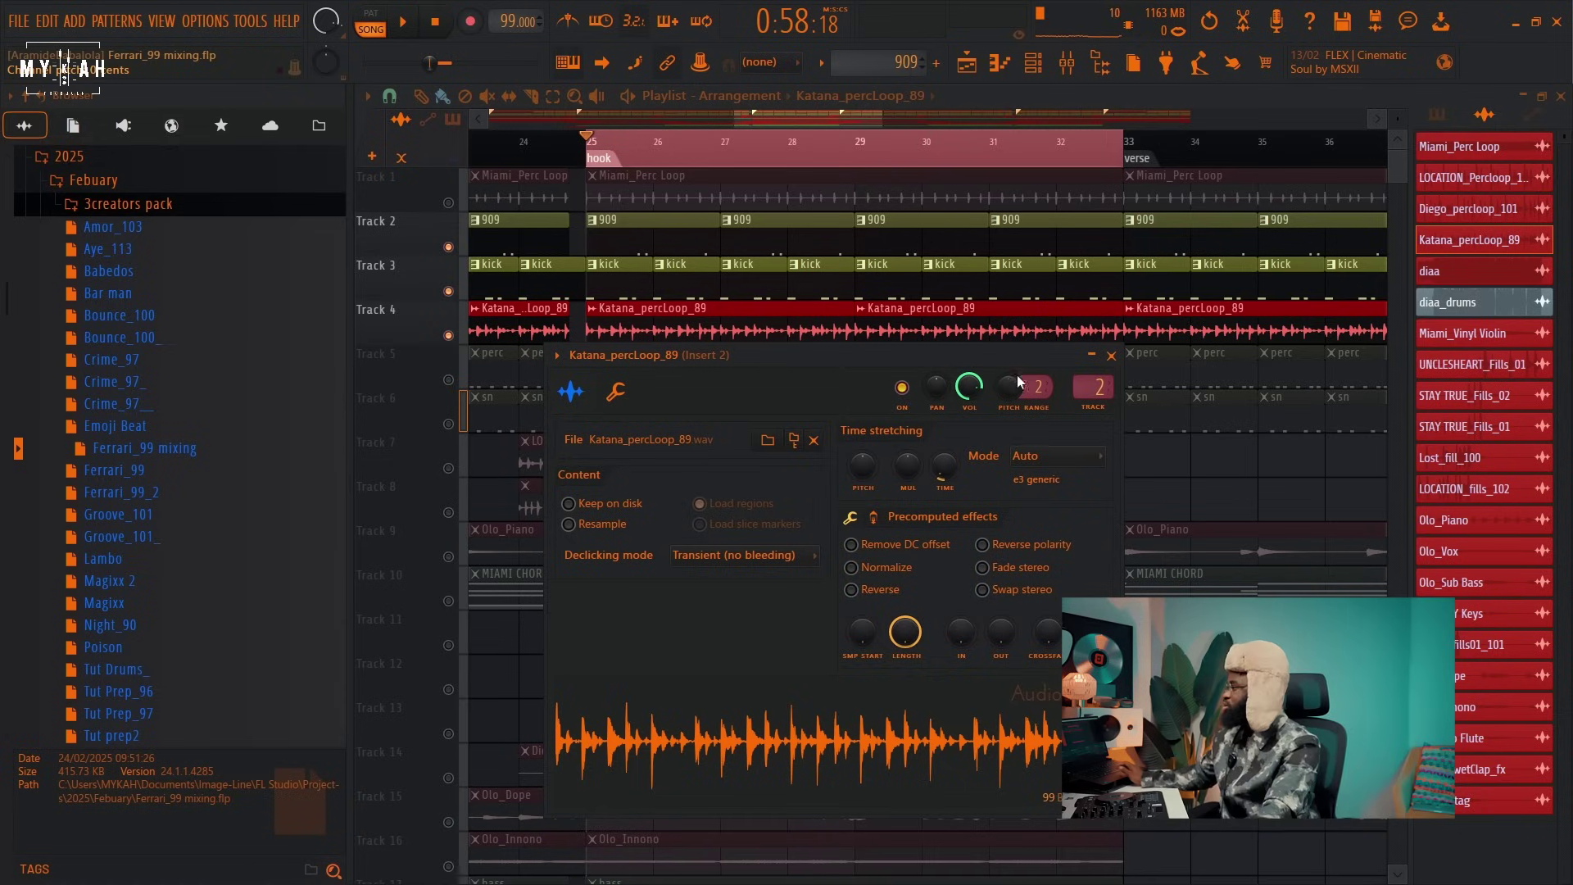
Name Insert 2 as PERCS with a green colour and load the Waves Smack Attack transient shaper into its first effect slot.
left_click(1065, 72)
right_click(715, 300)
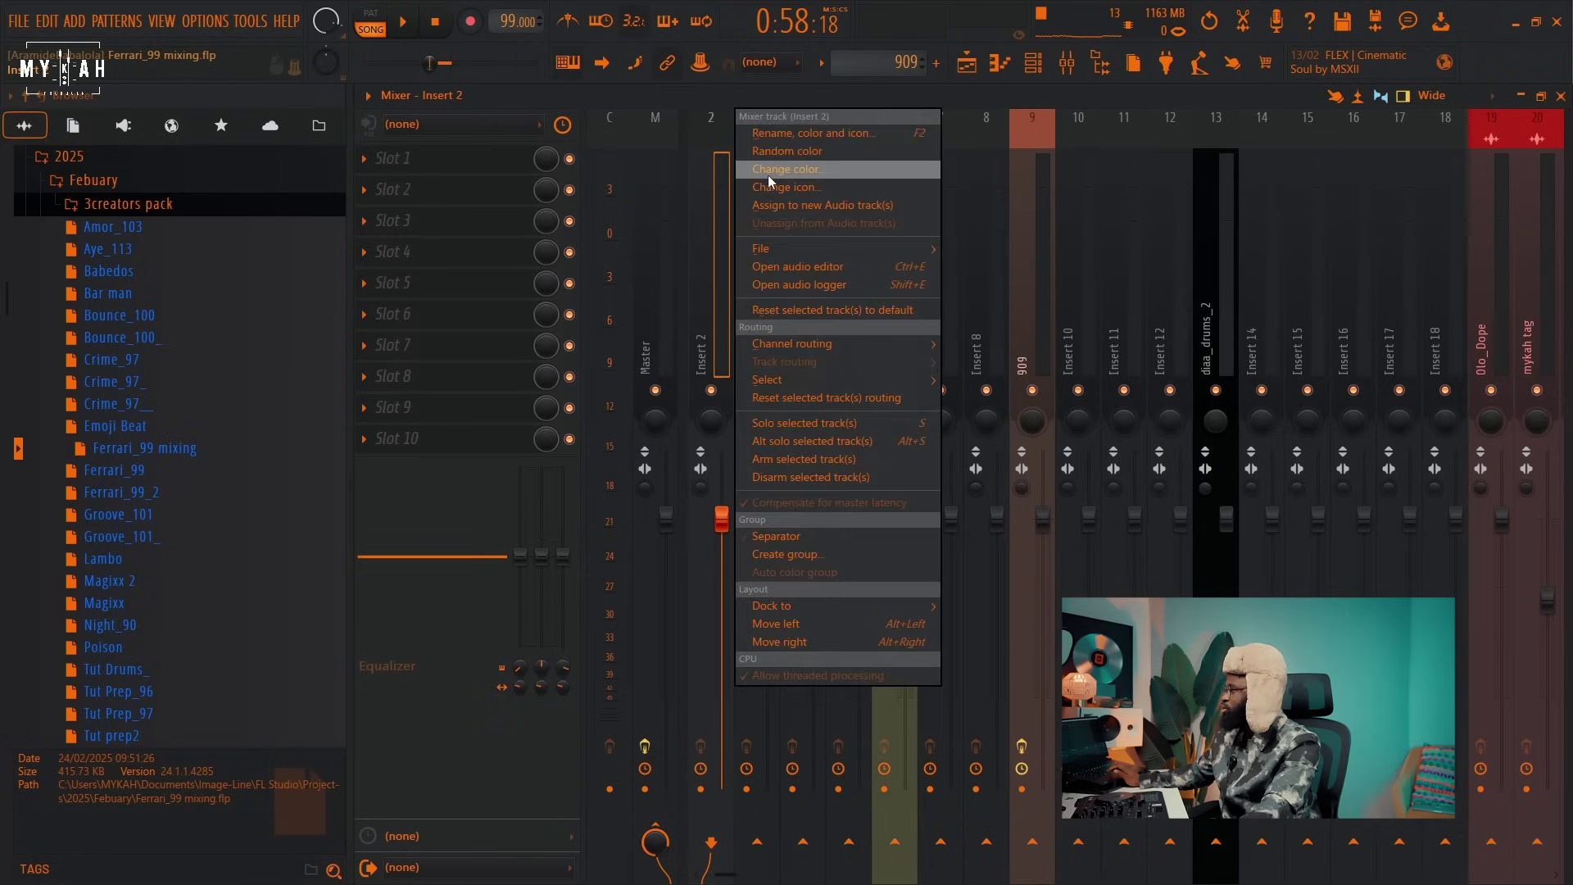
left_click(783, 136)
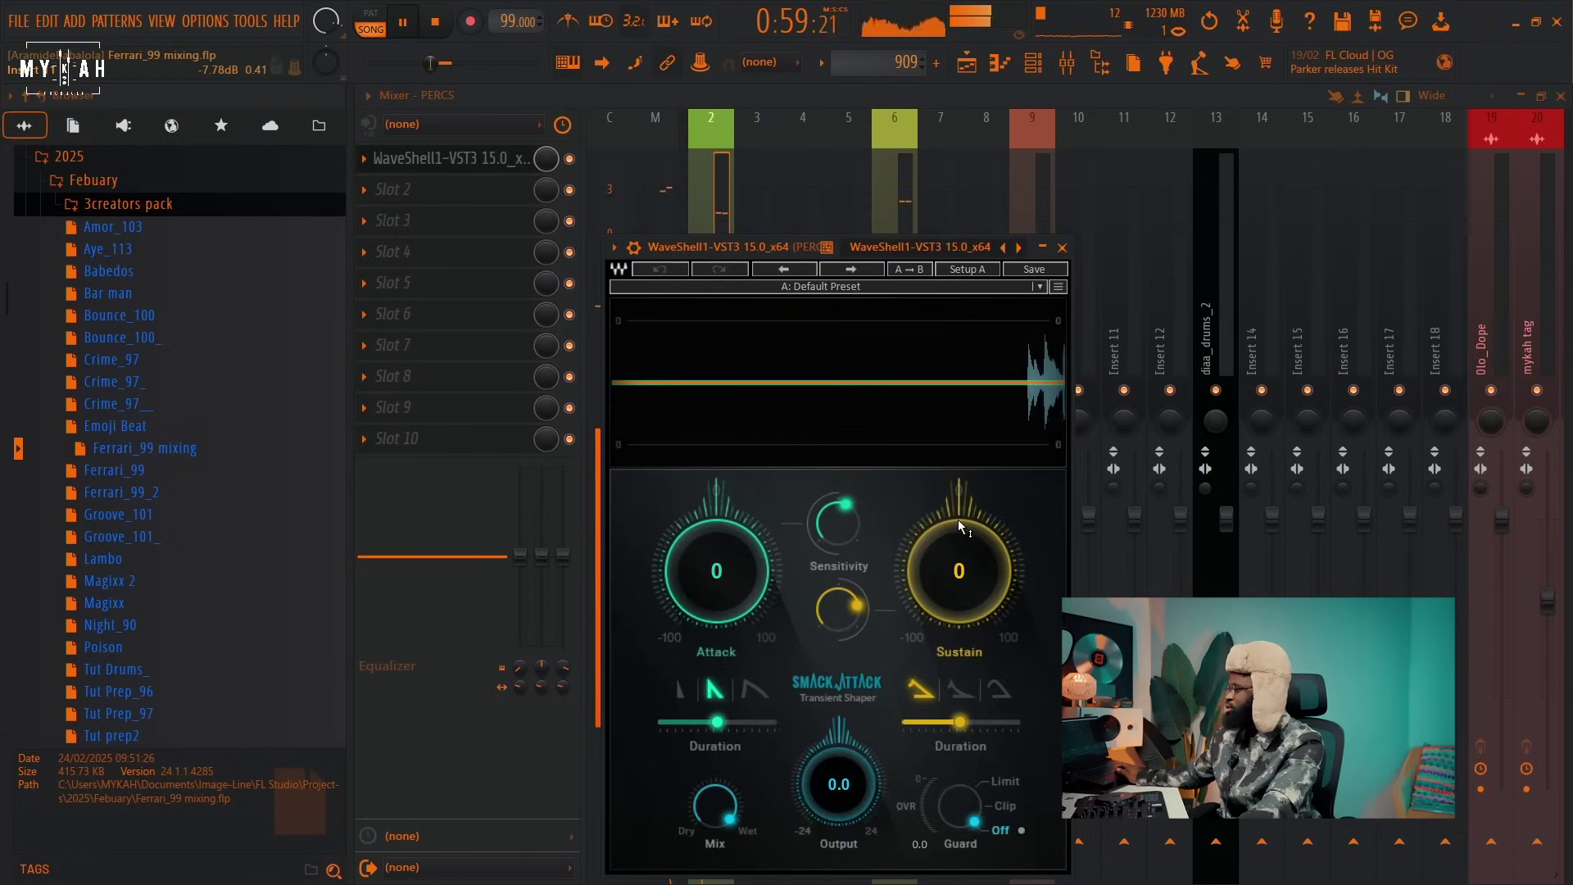
Tighten the percussion with Smack Attack's Sustain, trying -100 during playback and settling on -50.
left_click_drag(956, 566, 957, 688)
left_click_drag(772, 251, 946, 211)
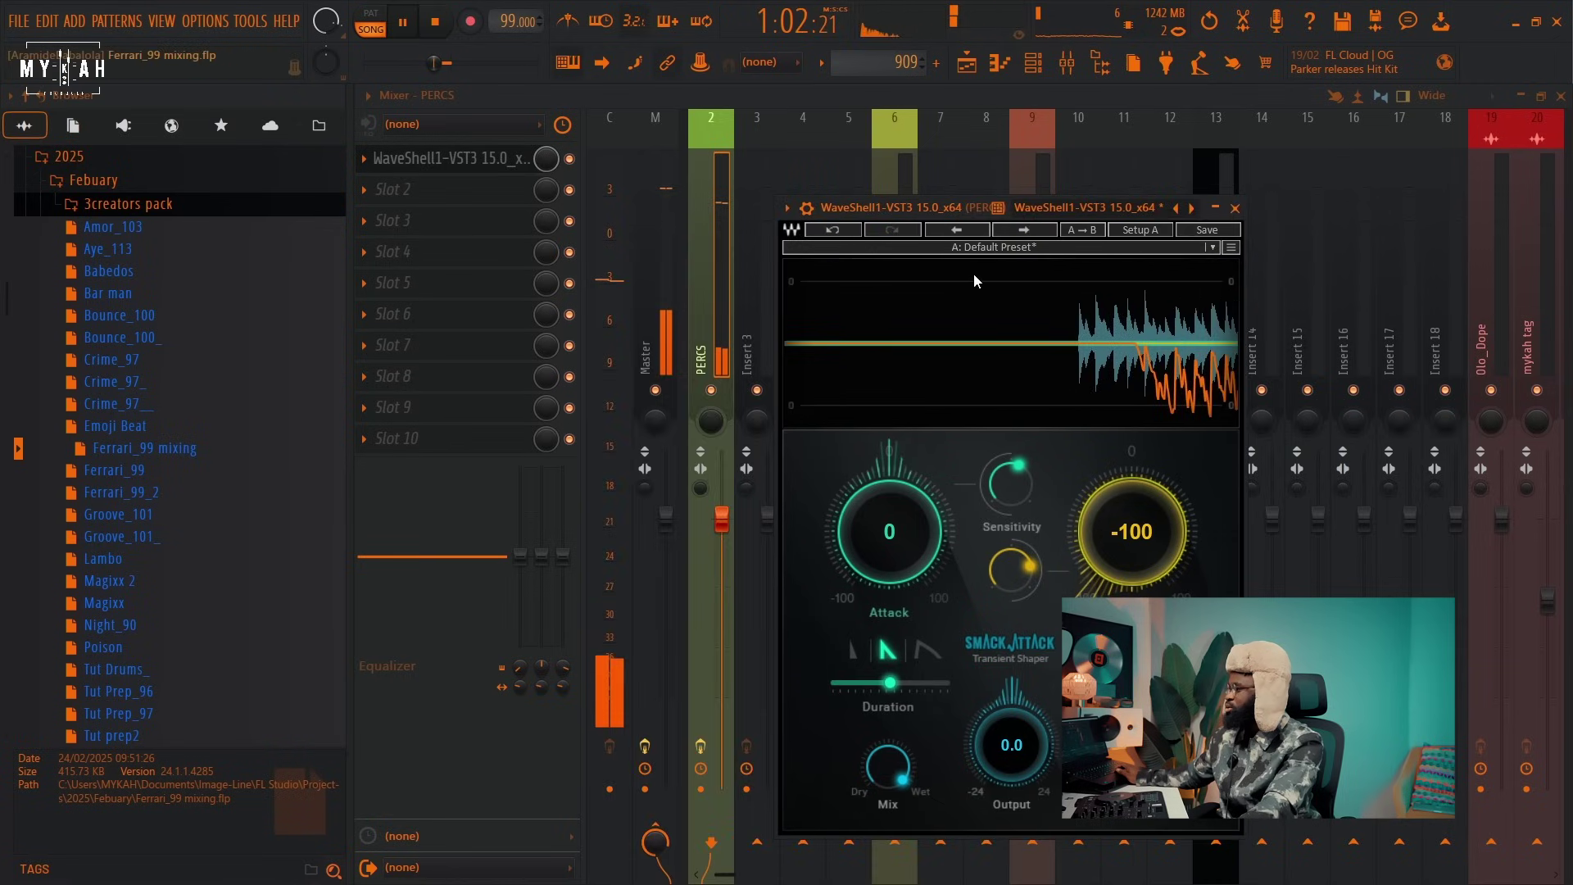
key("space")
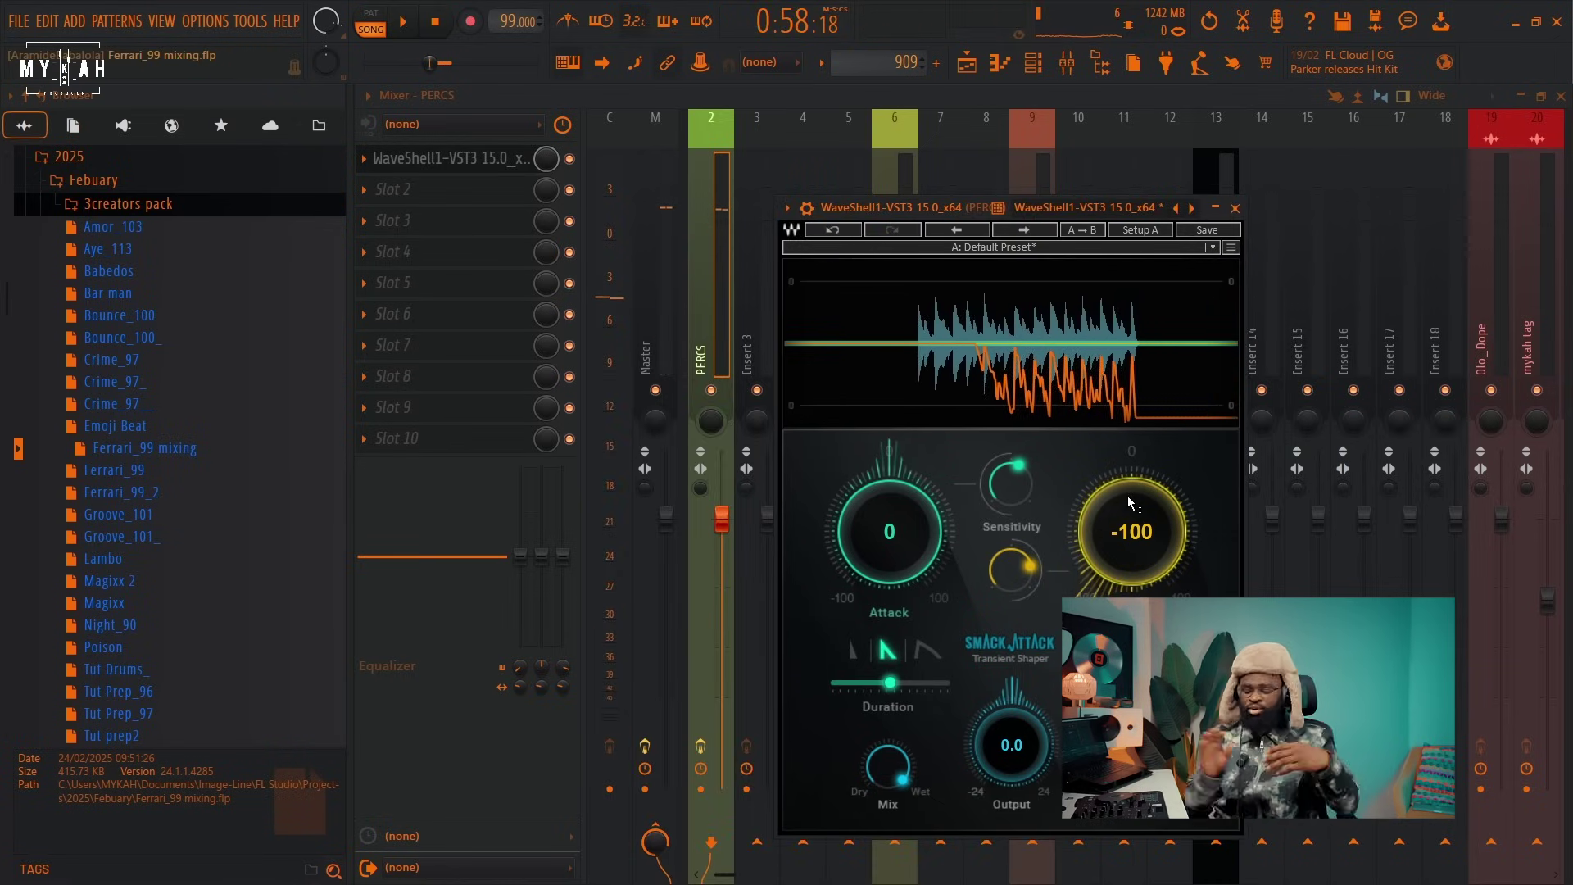
left_click_drag(1128, 501, 1128, 419)
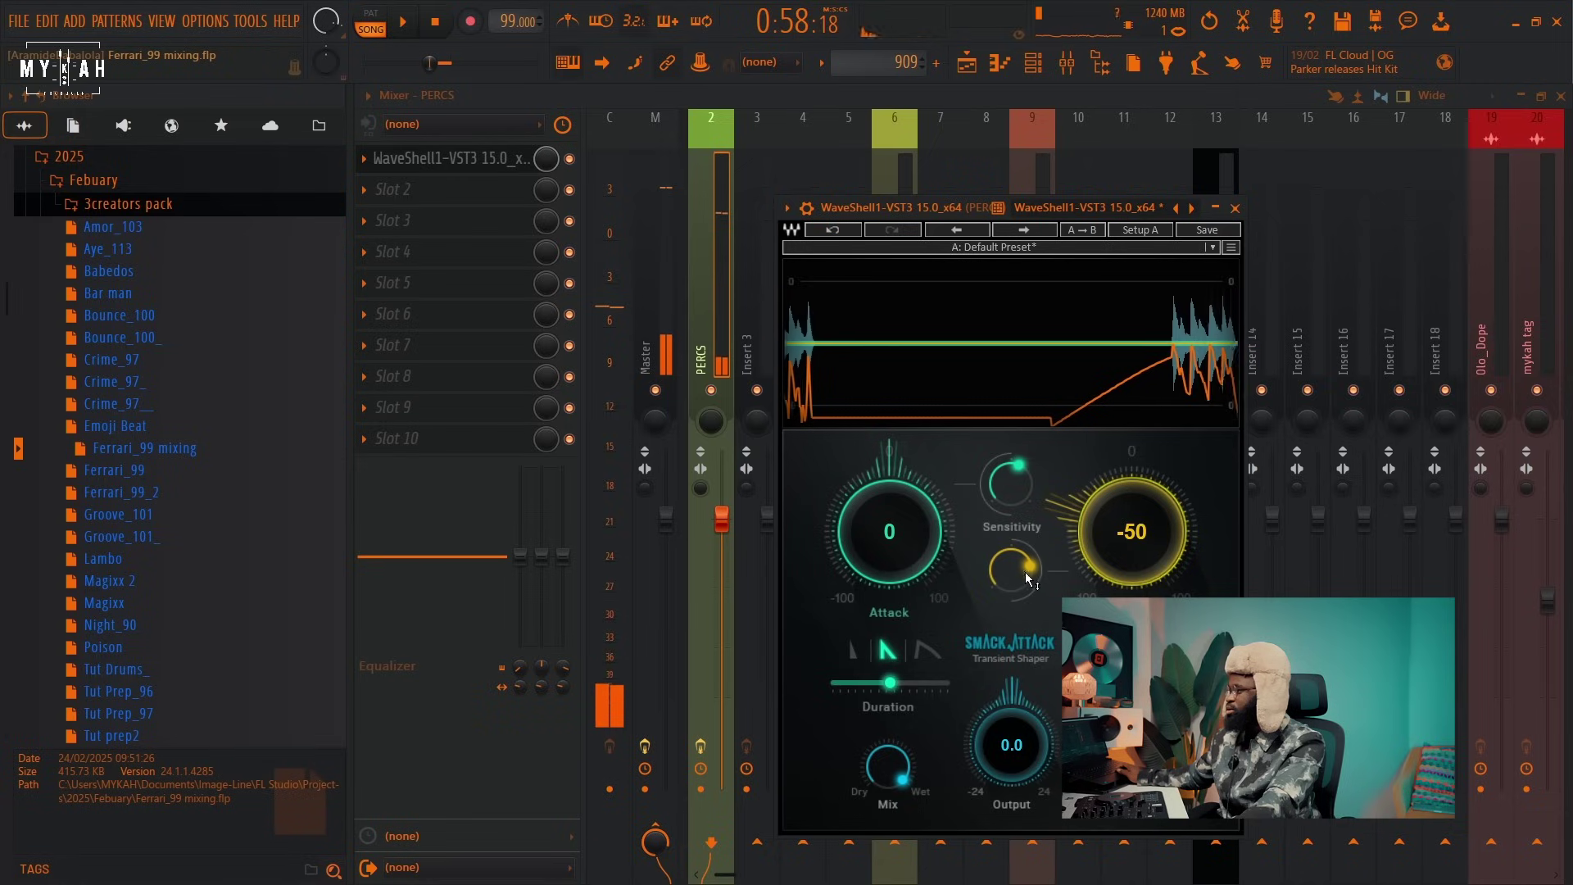
Lower Smack Attack's Sustain sensitivity to about 16.4, comparing it with 31.5 and 51.6 while listening to the percussion.
left_click_drag(1029, 580, 1029, 637)
key("space")
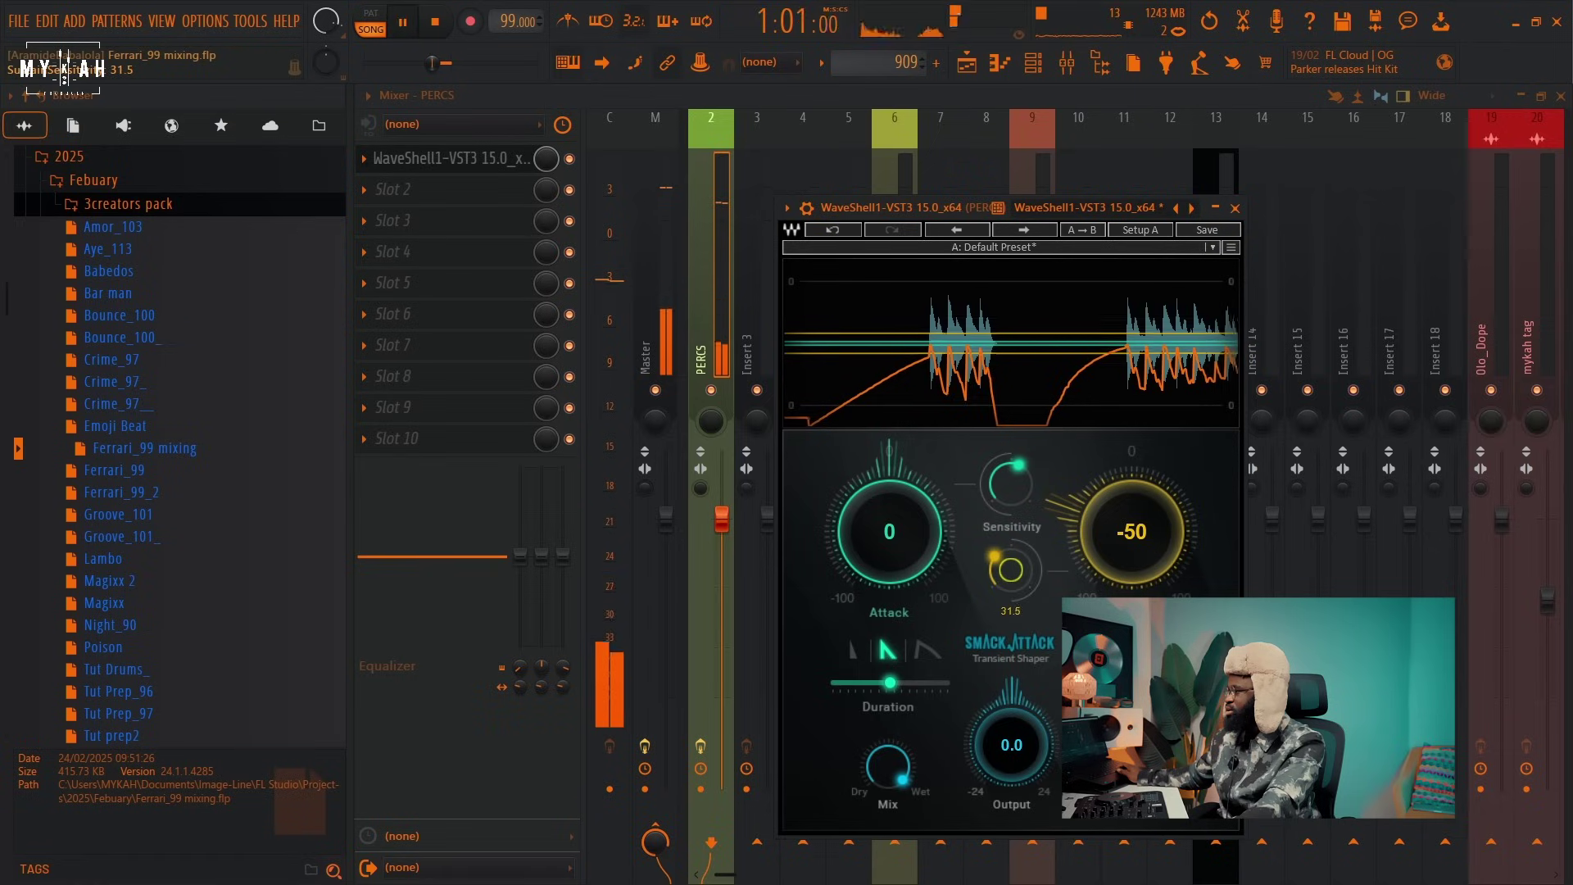
key("space")
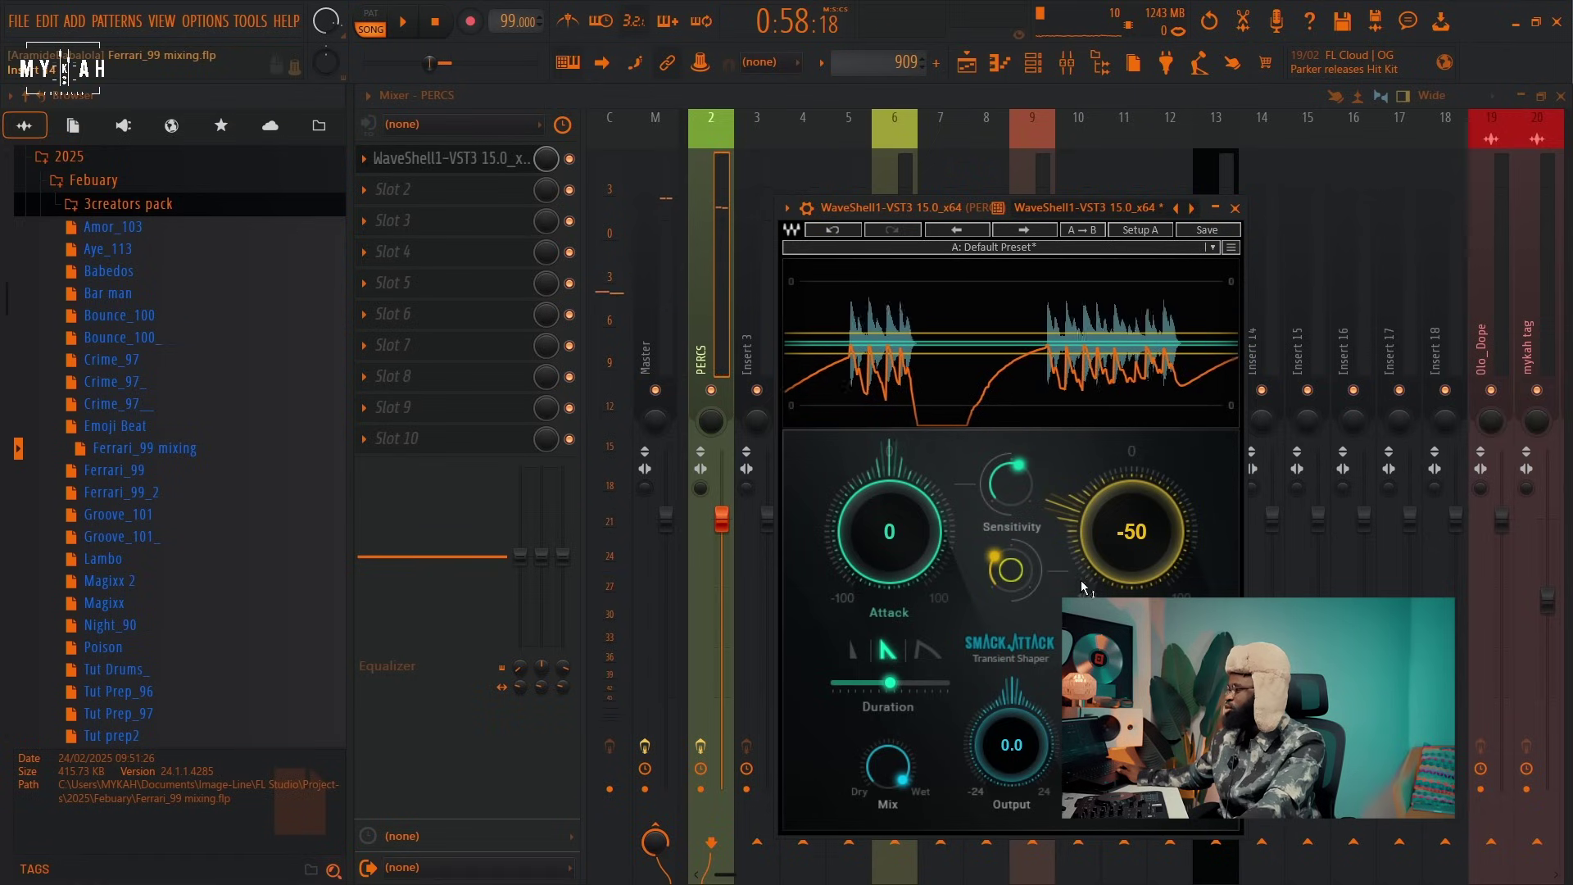
left_click_drag(1009, 570, 1010, 553)
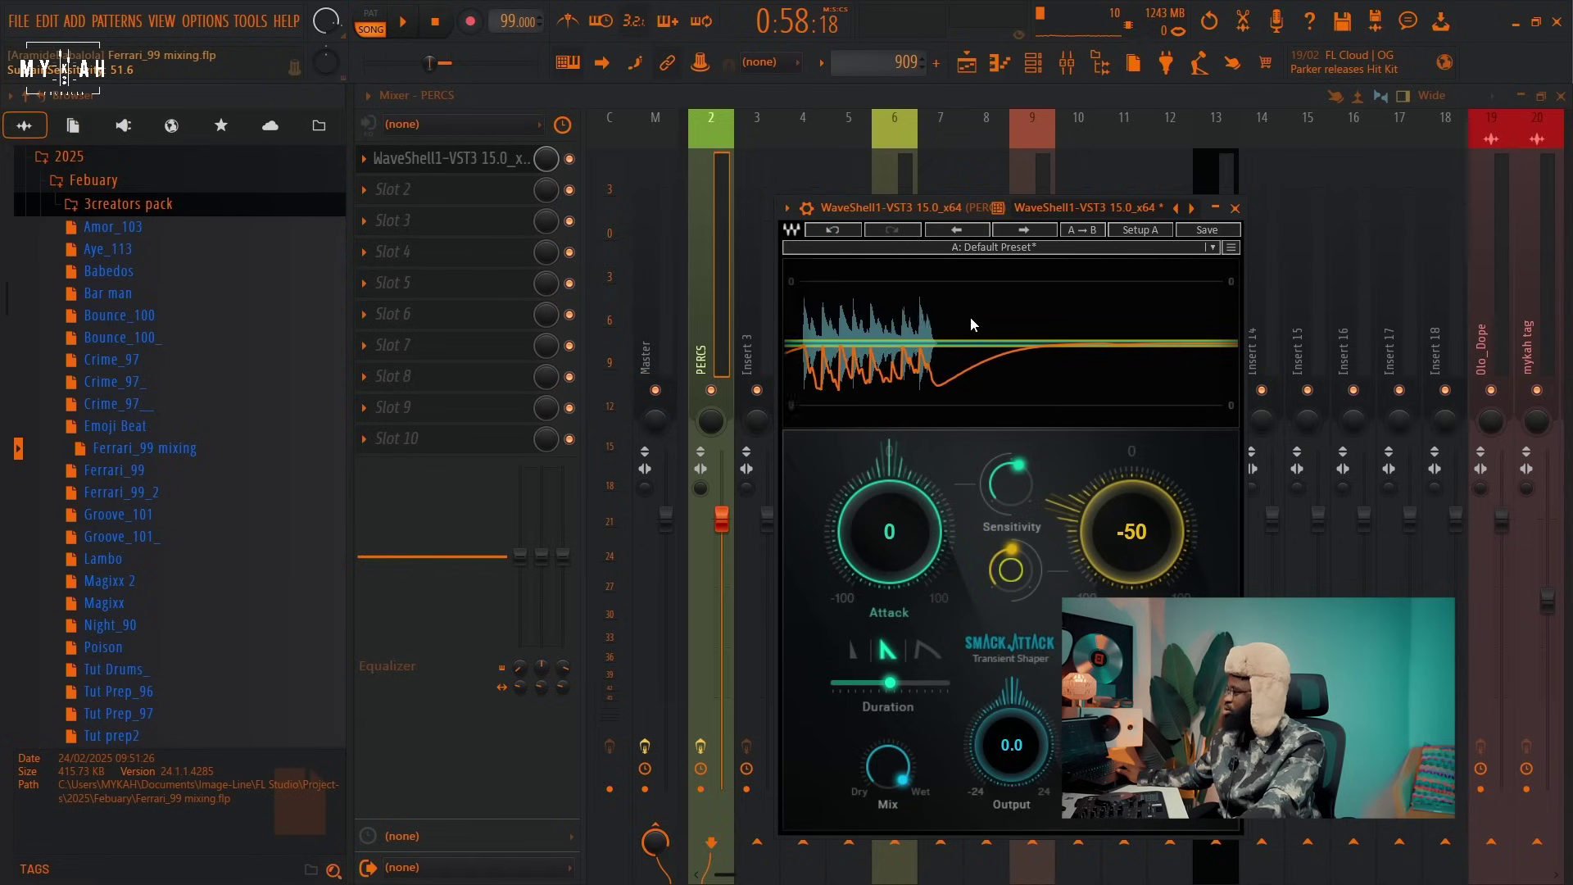
left_click_drag(1014, 566, 1014, 621)
key("space")
key("space")
key("space")
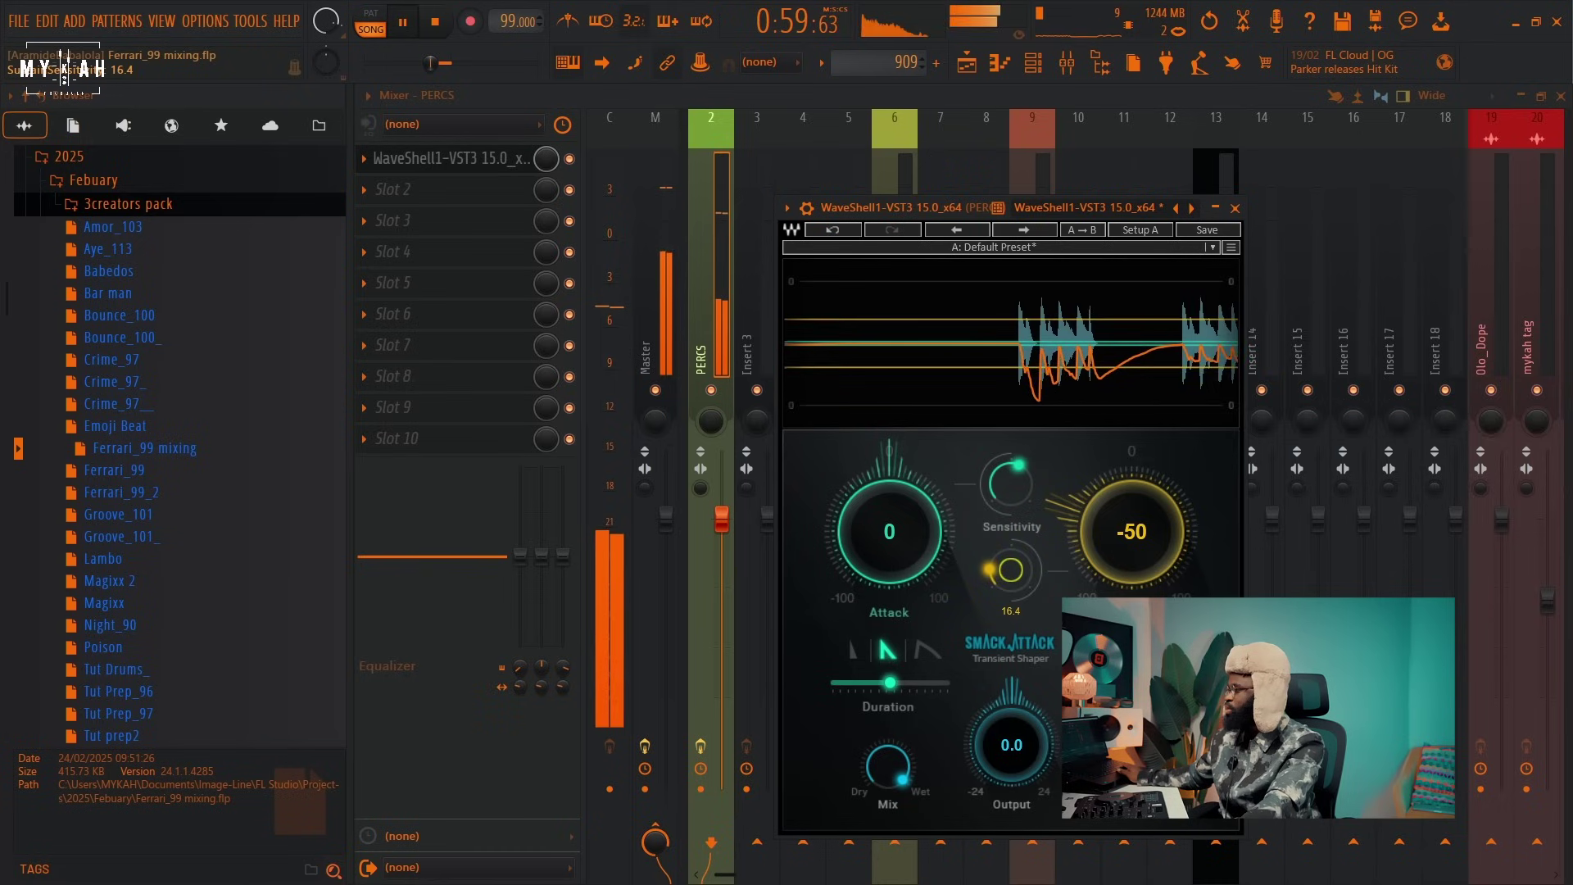
left_click_drag(1014, 621, 1014, 619)
key("space")
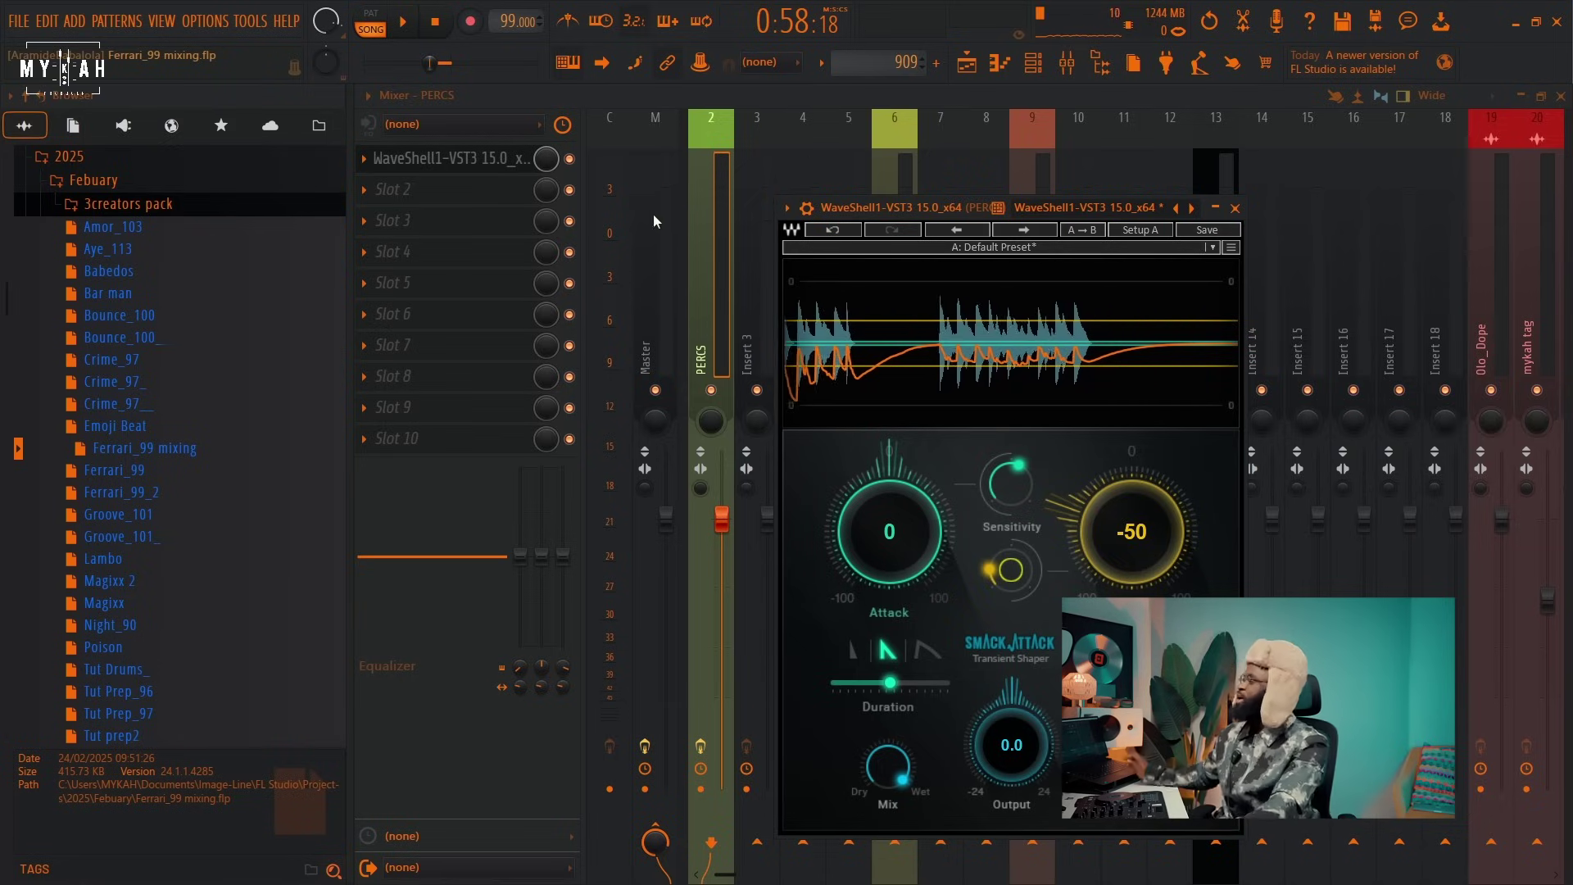
Load Fruity Parametric EQ 2 into the second PERCS slot and cut the low end with band 1 pulled fully down near 80 Hz.
left_click(393, 190)
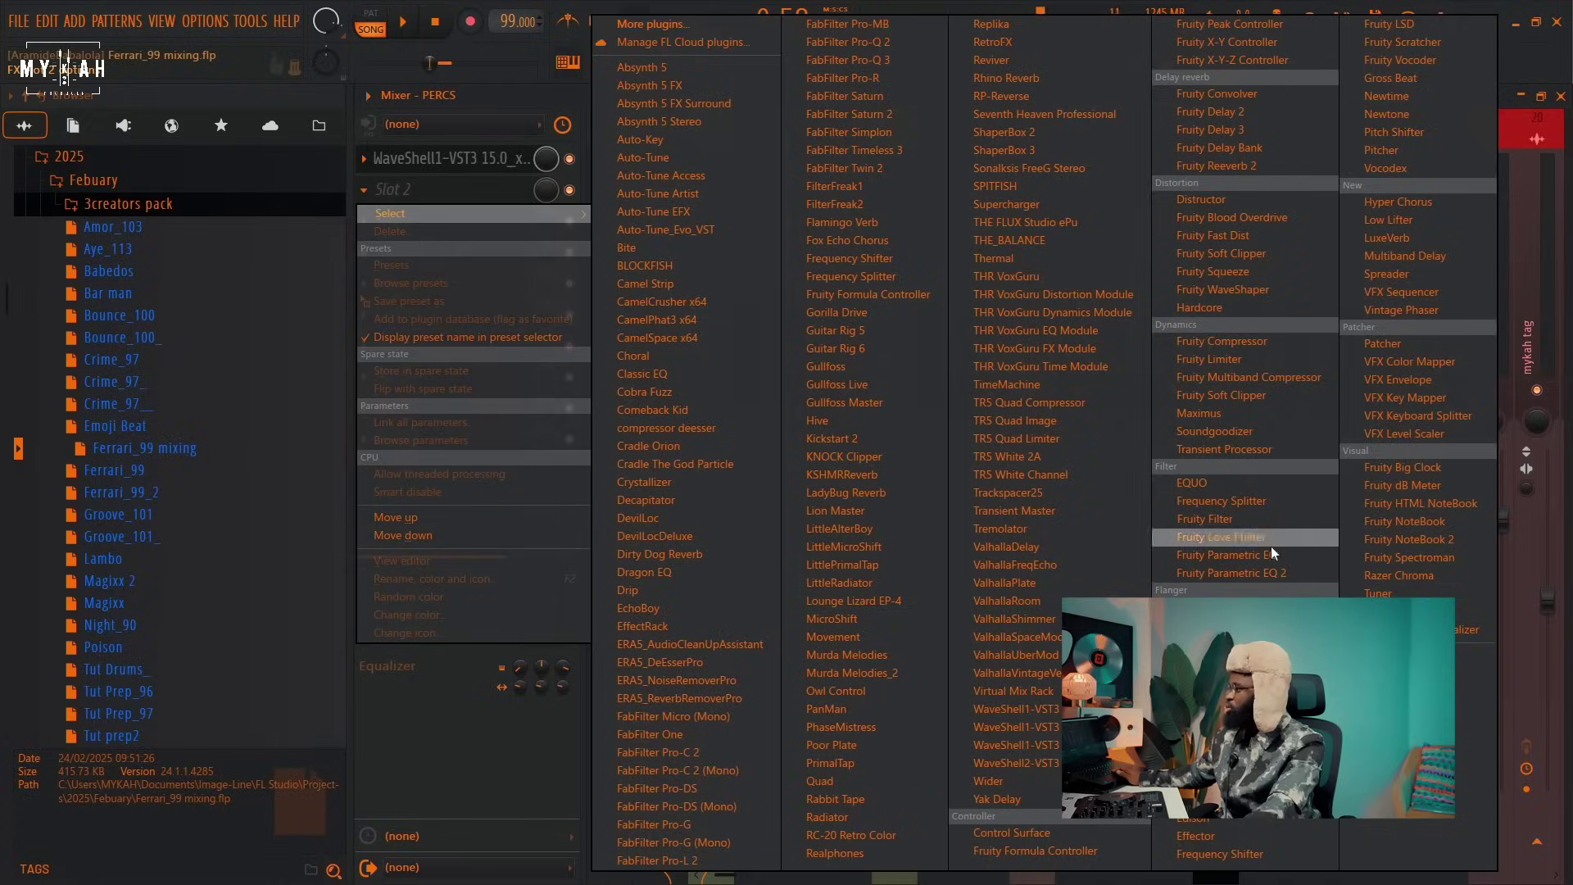
left_click(1230, 573)
left_click_drag(641, 527, 662, 649)
right_click(691, 650)
mouse_move(717, 723)
left_click(788, 729)
Play the drums and raise the PERCS EQ's band 1 low cut to just below 100 Hz, closing the EQ when done.
key("space")
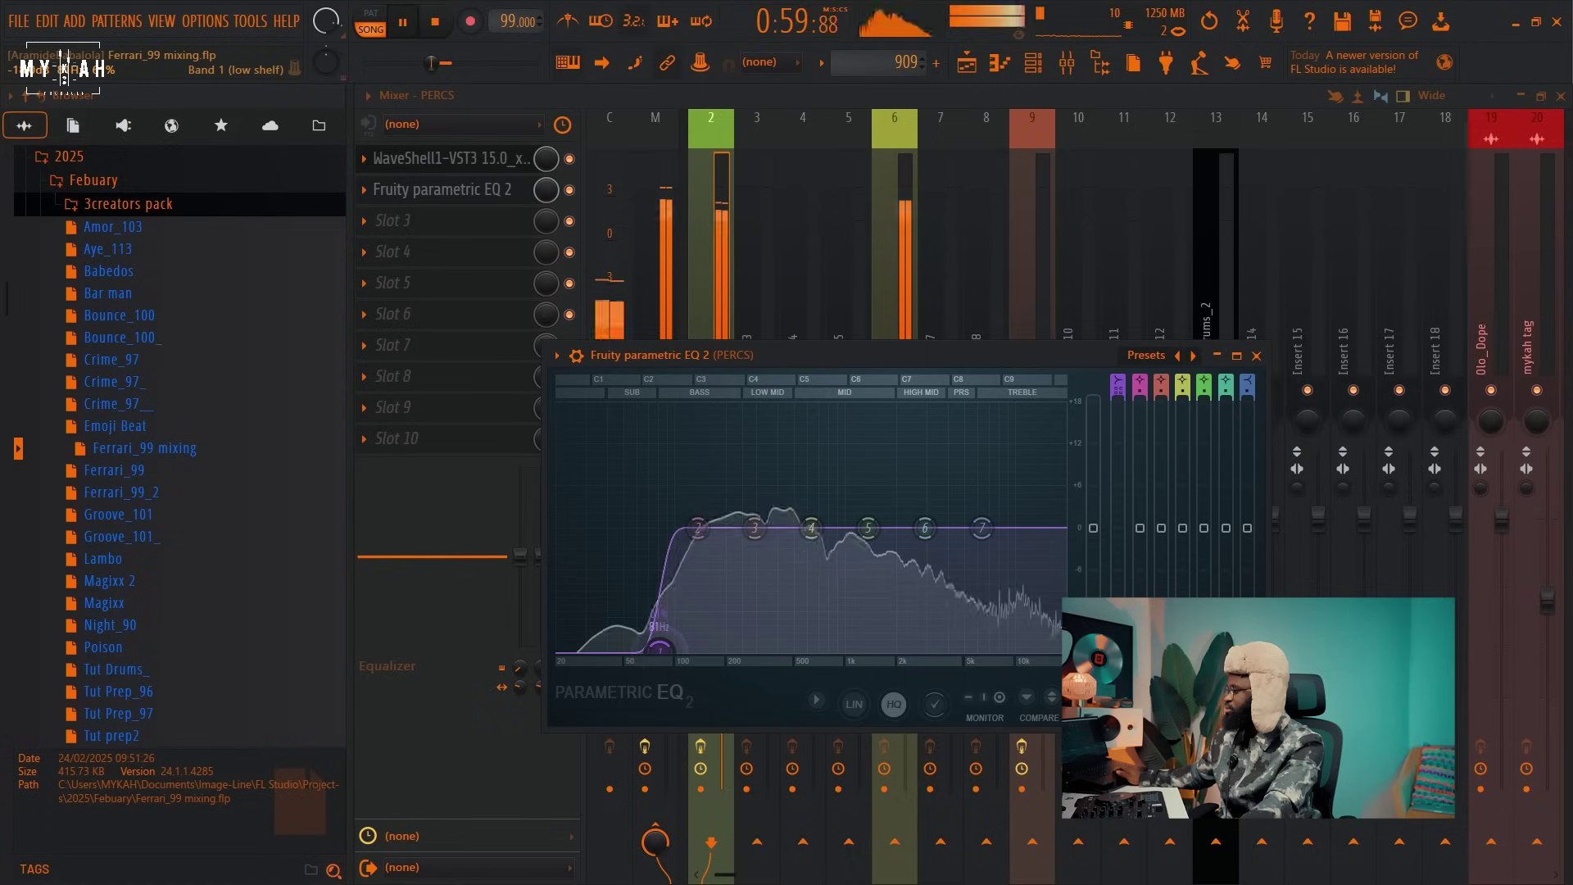
key("space")
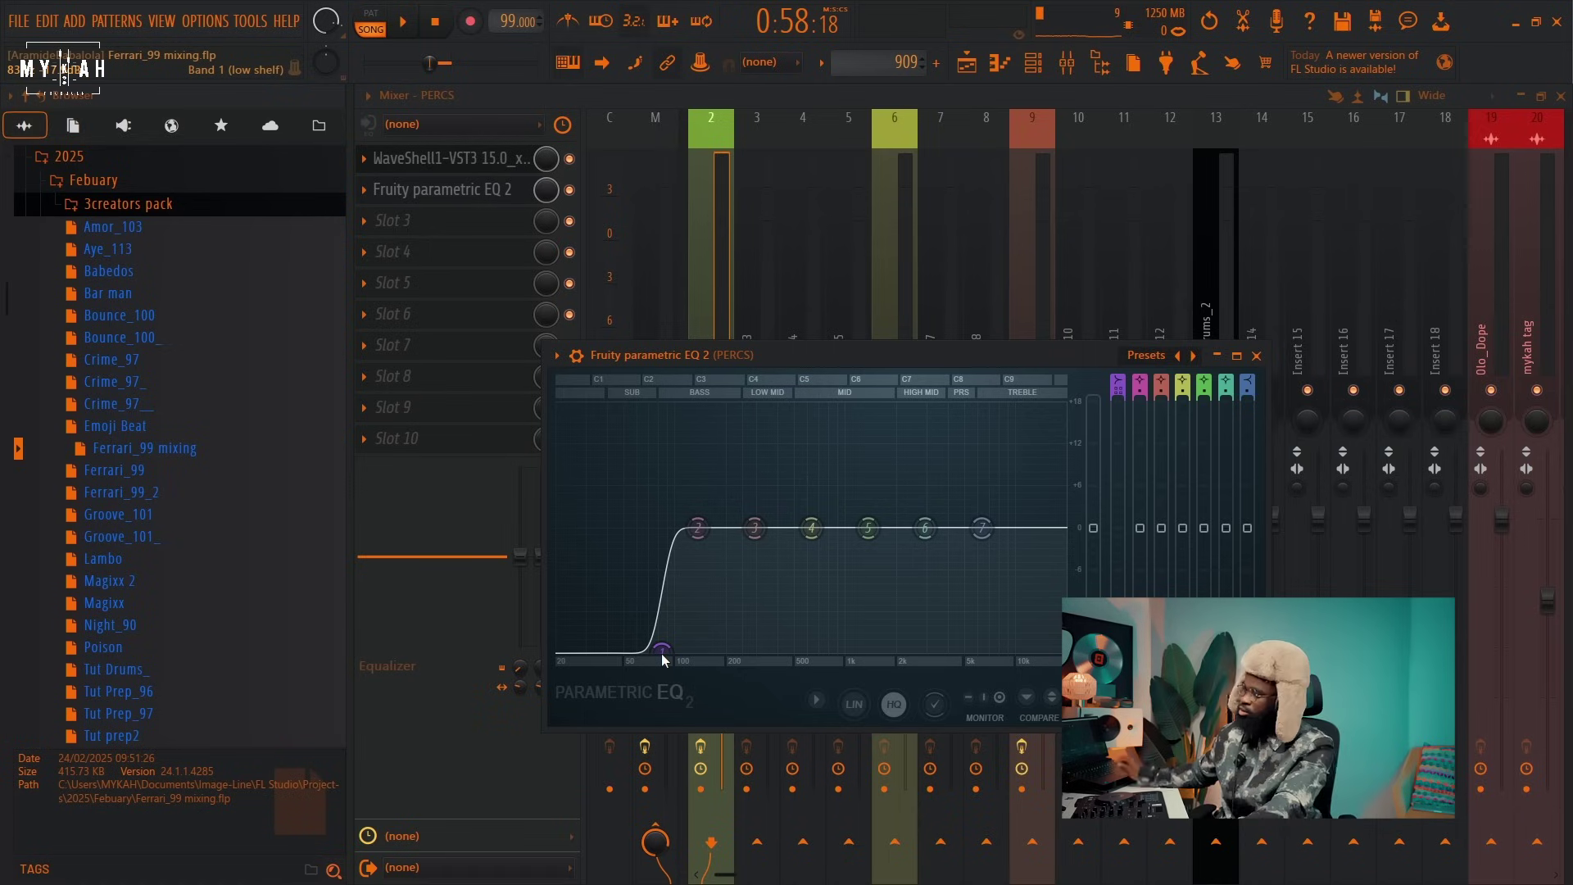
key("space")
left_click_drag(662, 656, 676, 648)
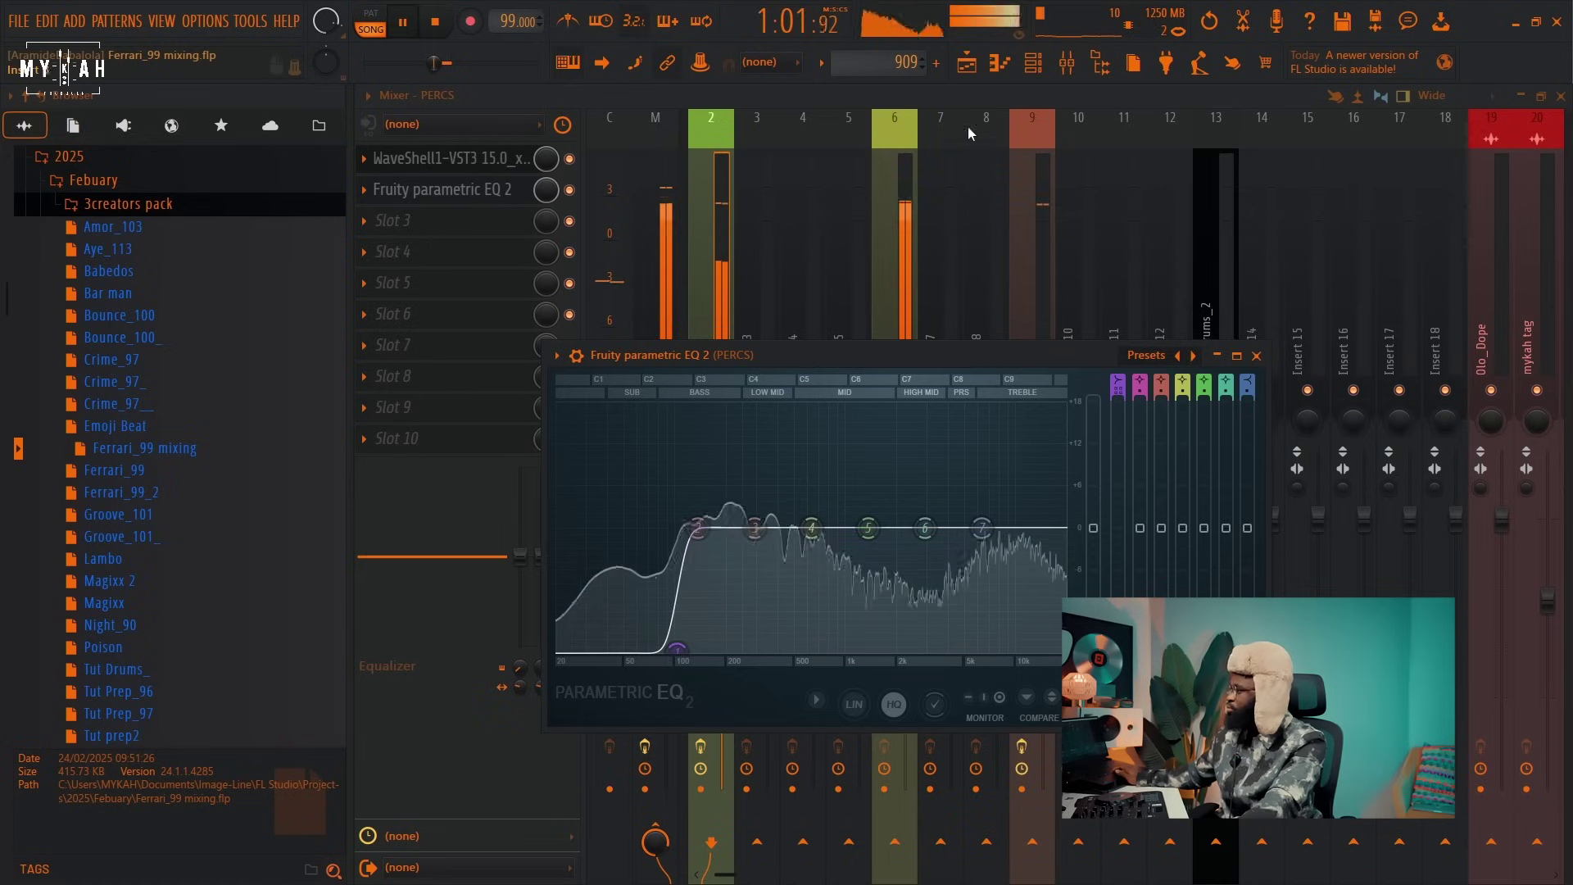
key("space")
key("Escape")
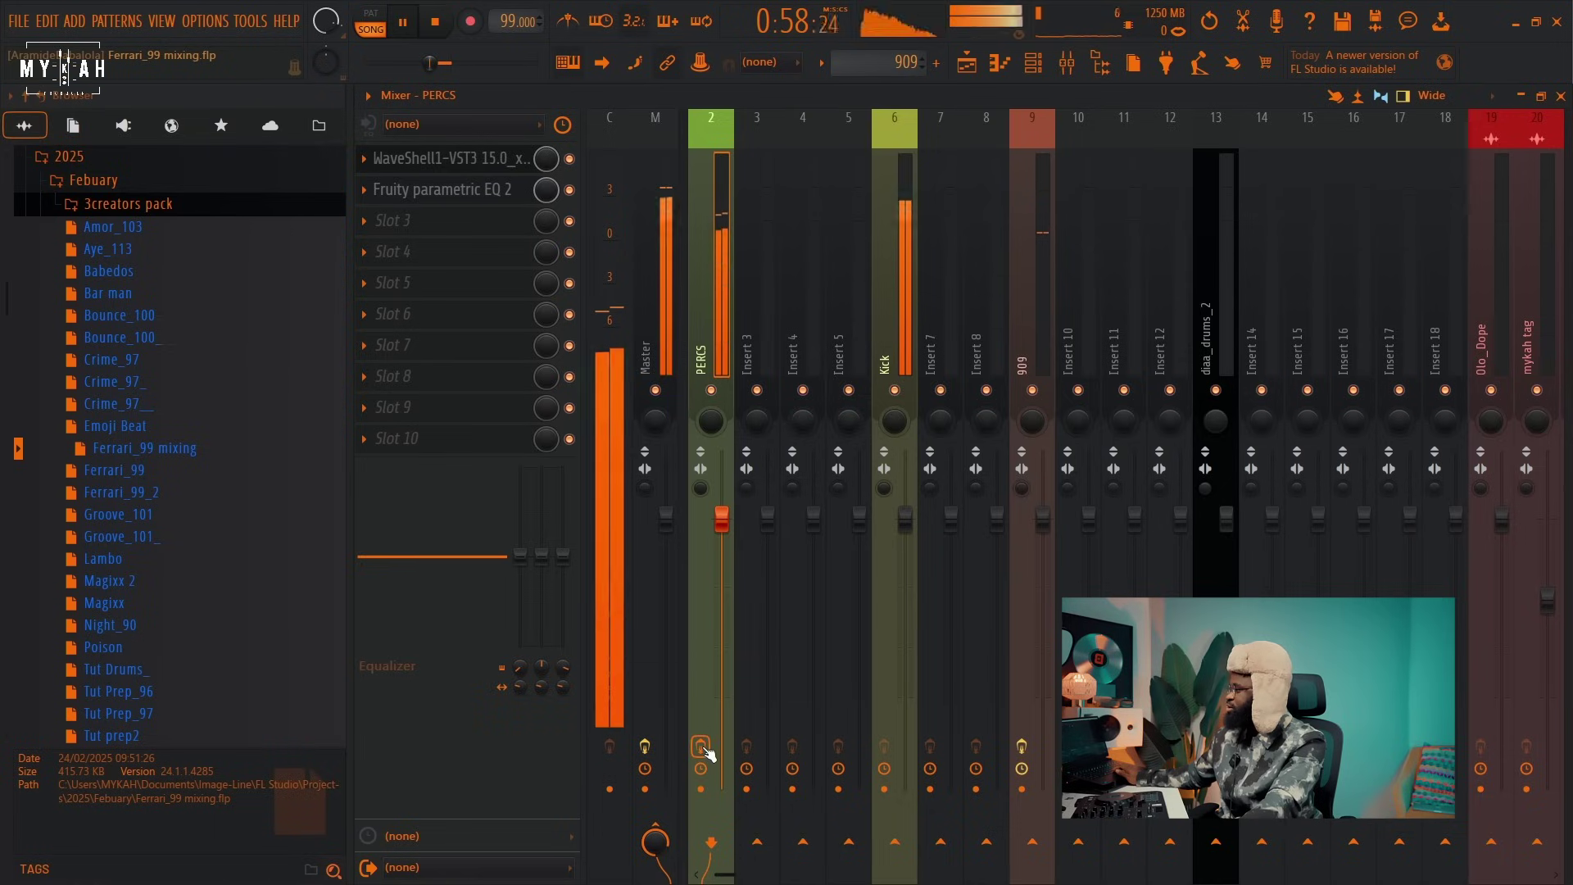
Compare the PERCS track with and without its effects, and lower Smack Attack's Output to -2.0.
key("space")
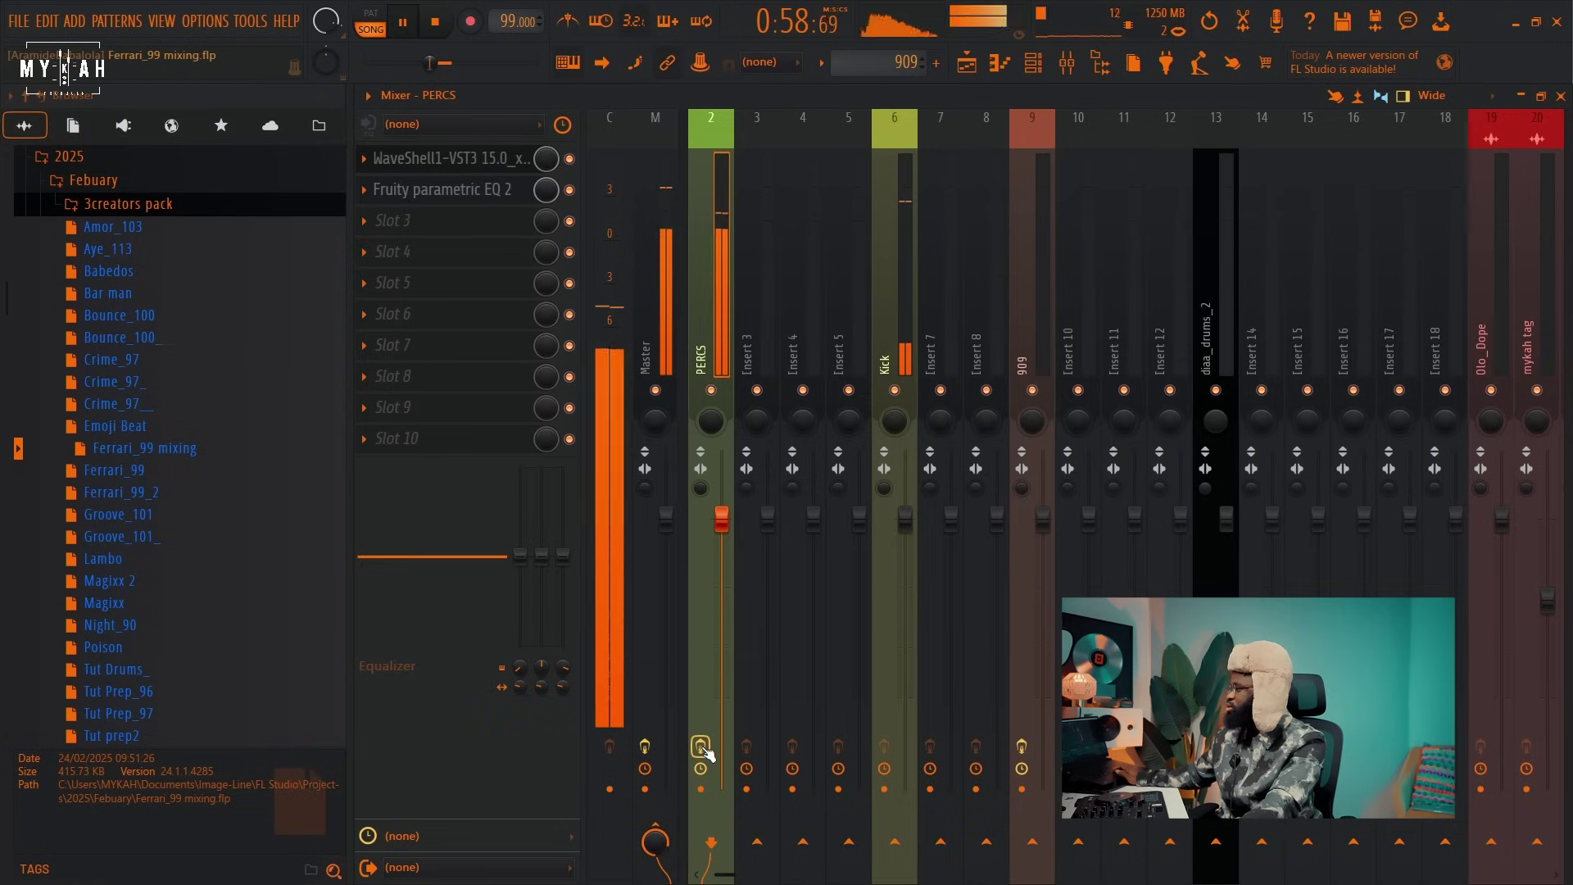
left_click(433, 159)
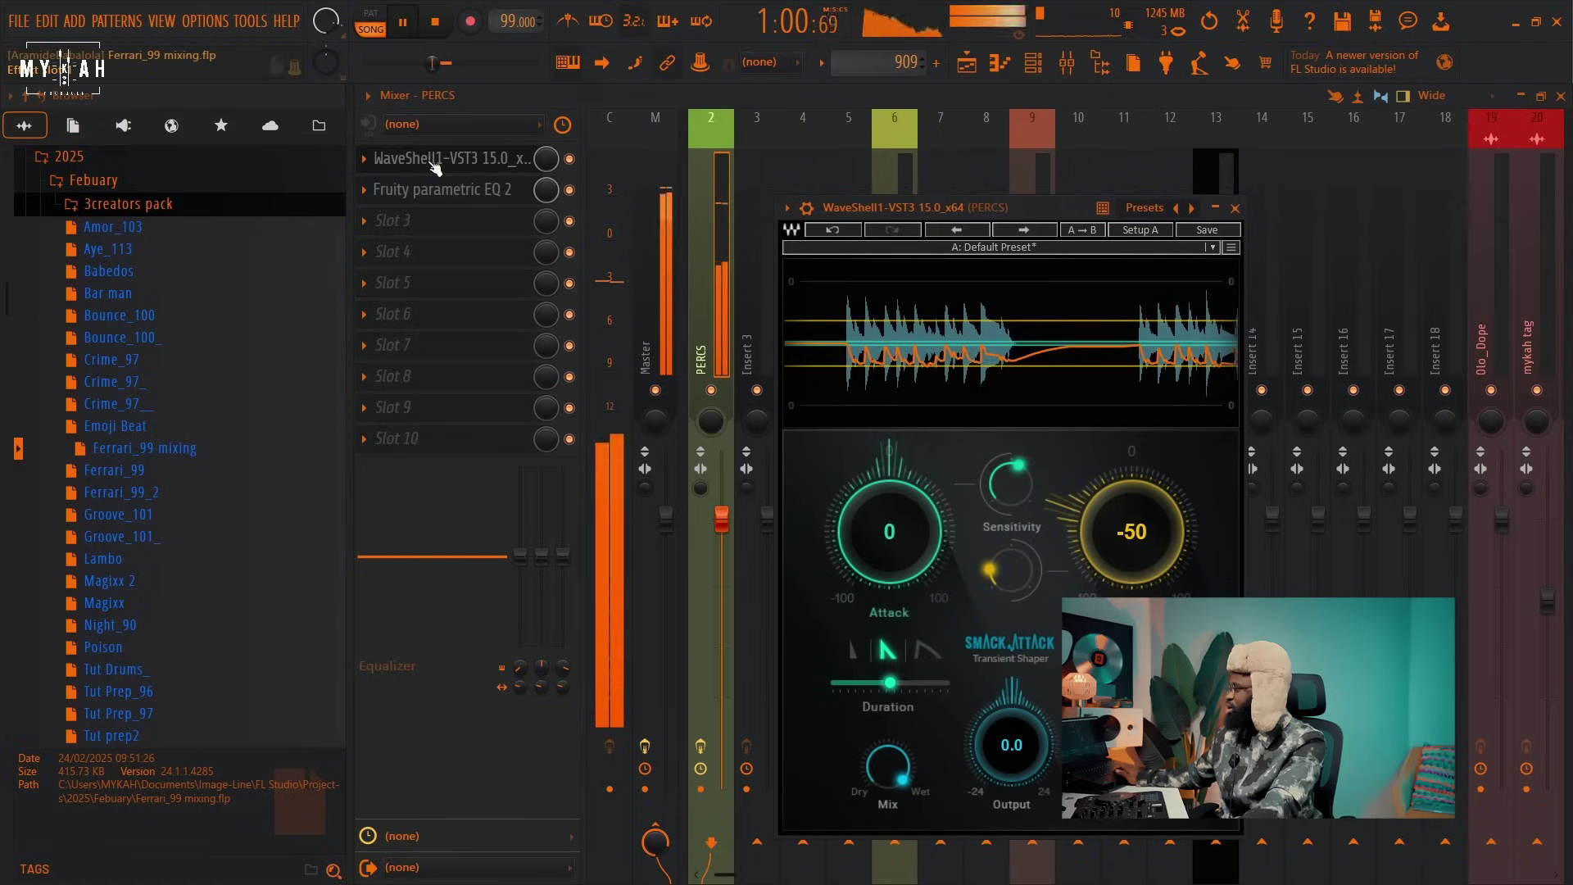
key("space")
left_click_drag(1012, 745, 1012, 751)
key("space")
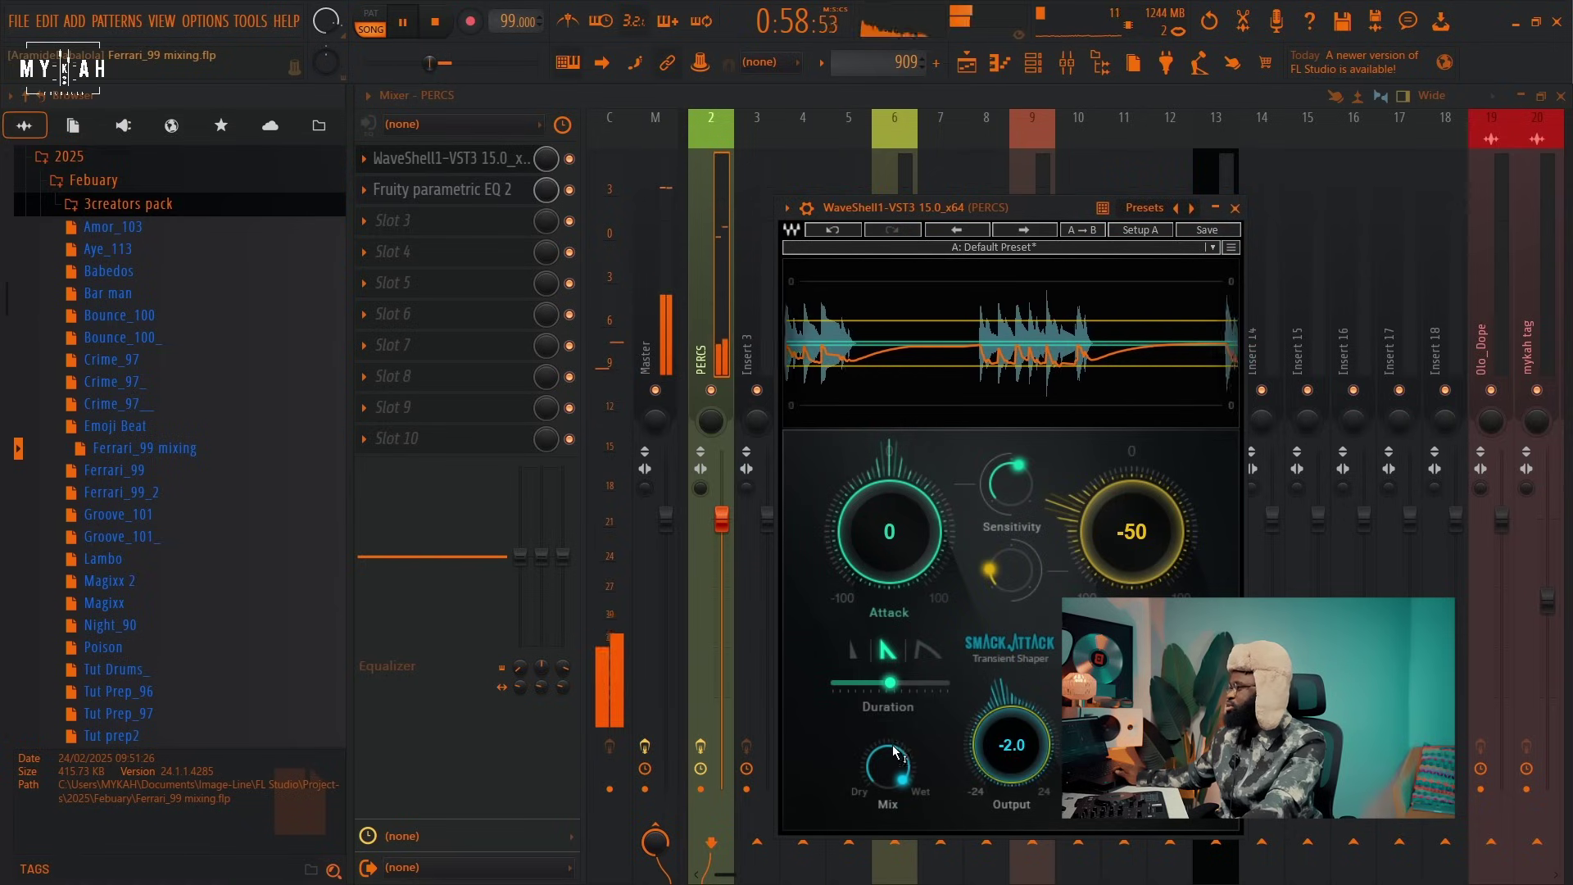
Unmute the bass track in the playlist alongside the drums, play them together, and select the bass pattern.
key("F5")
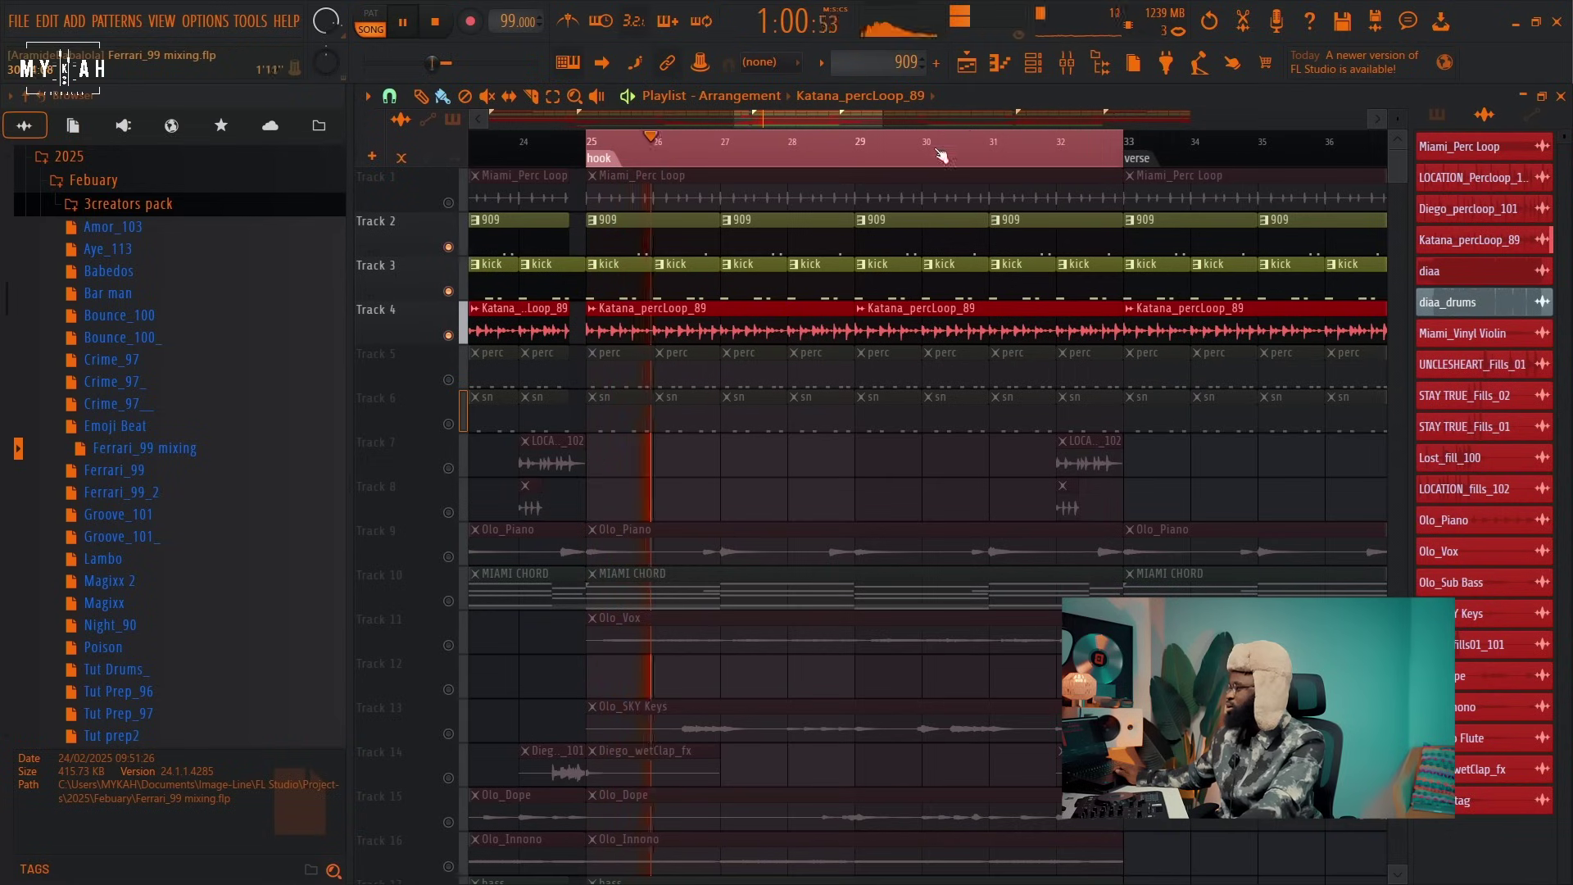
key("space")
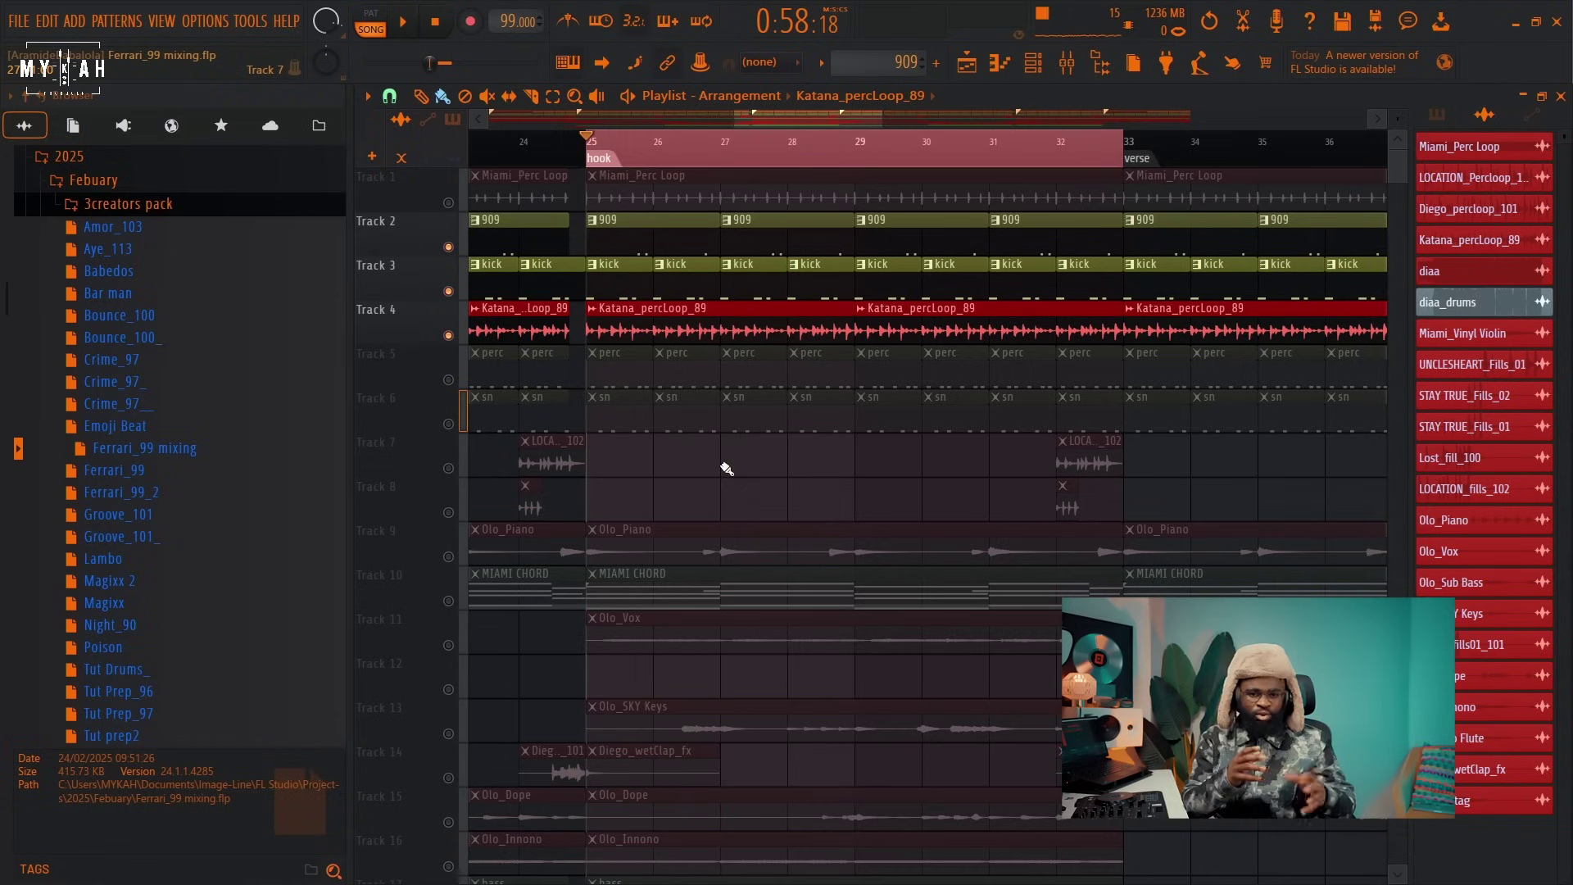
scroll(904, 734, "down", 4)
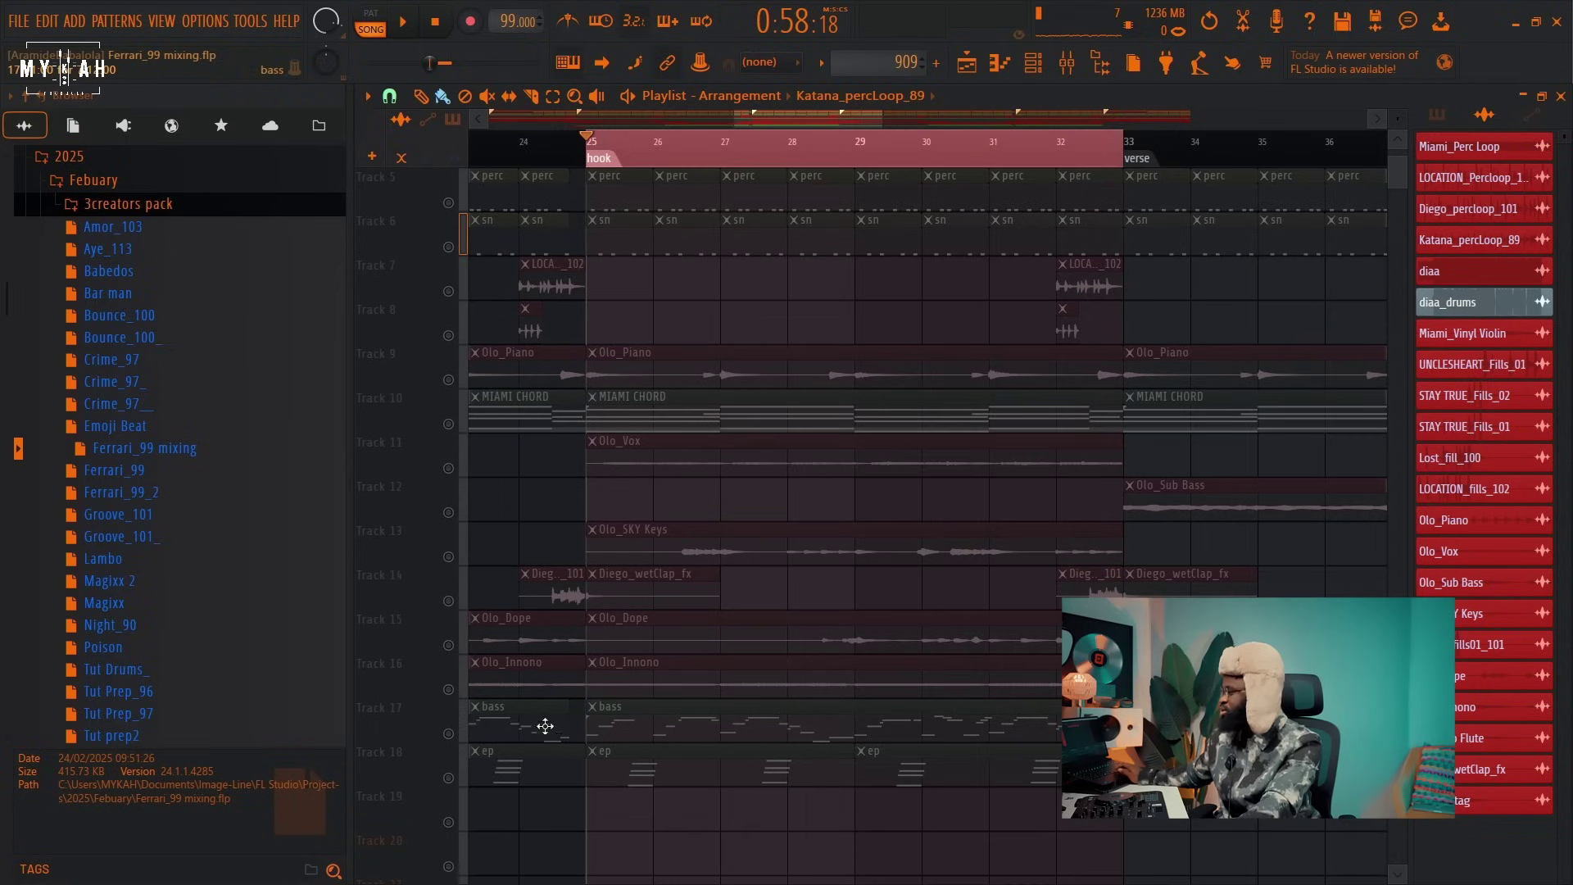
left_click(449, 736)
key("space")
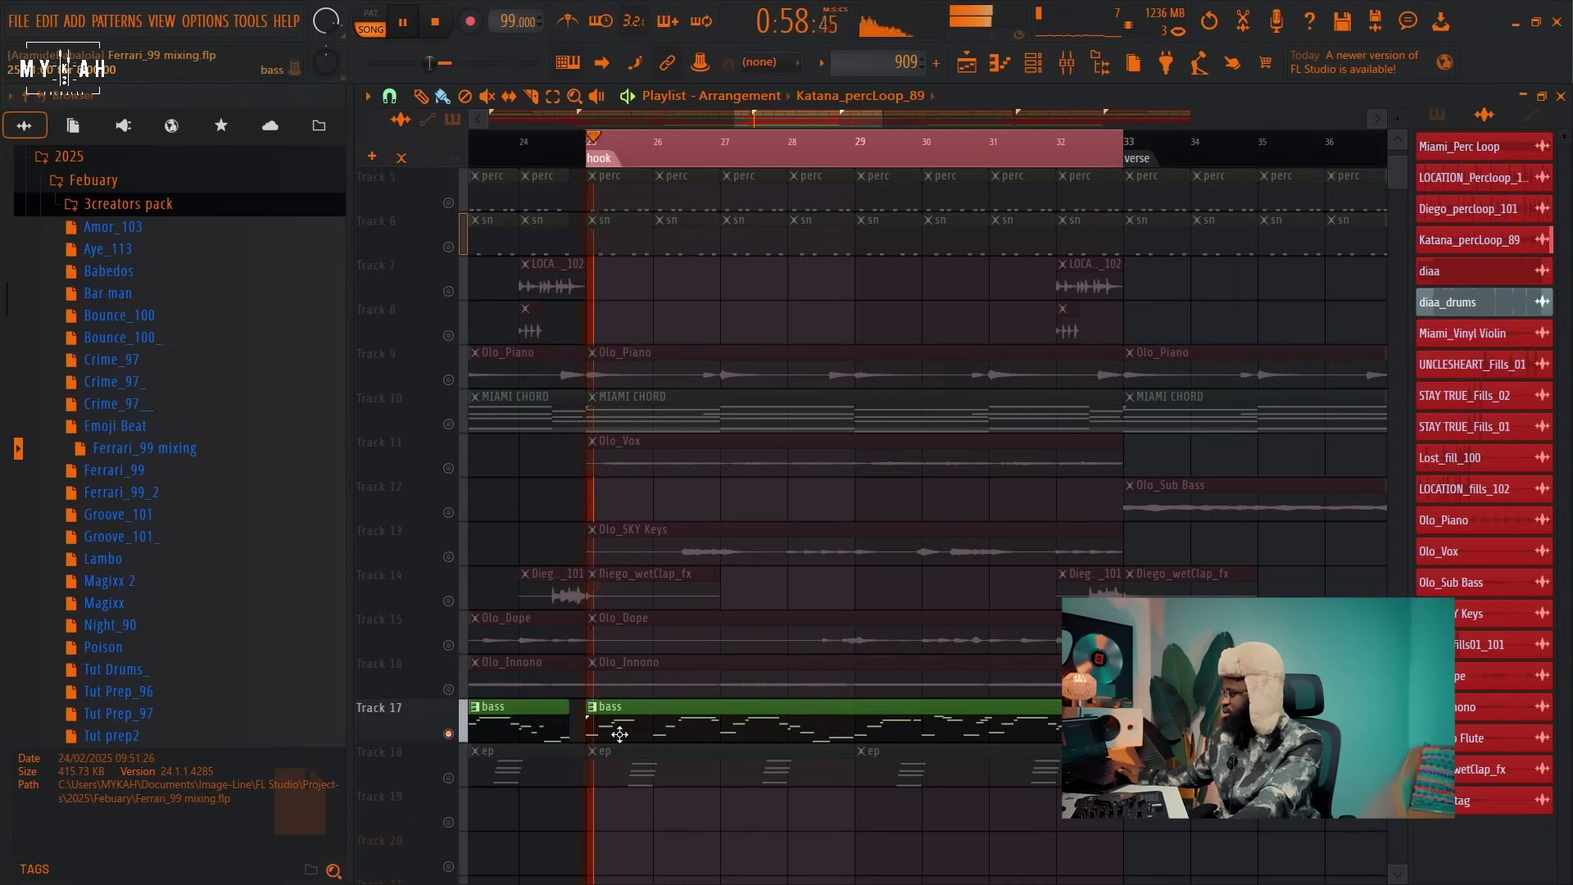
left_click(660, 724)
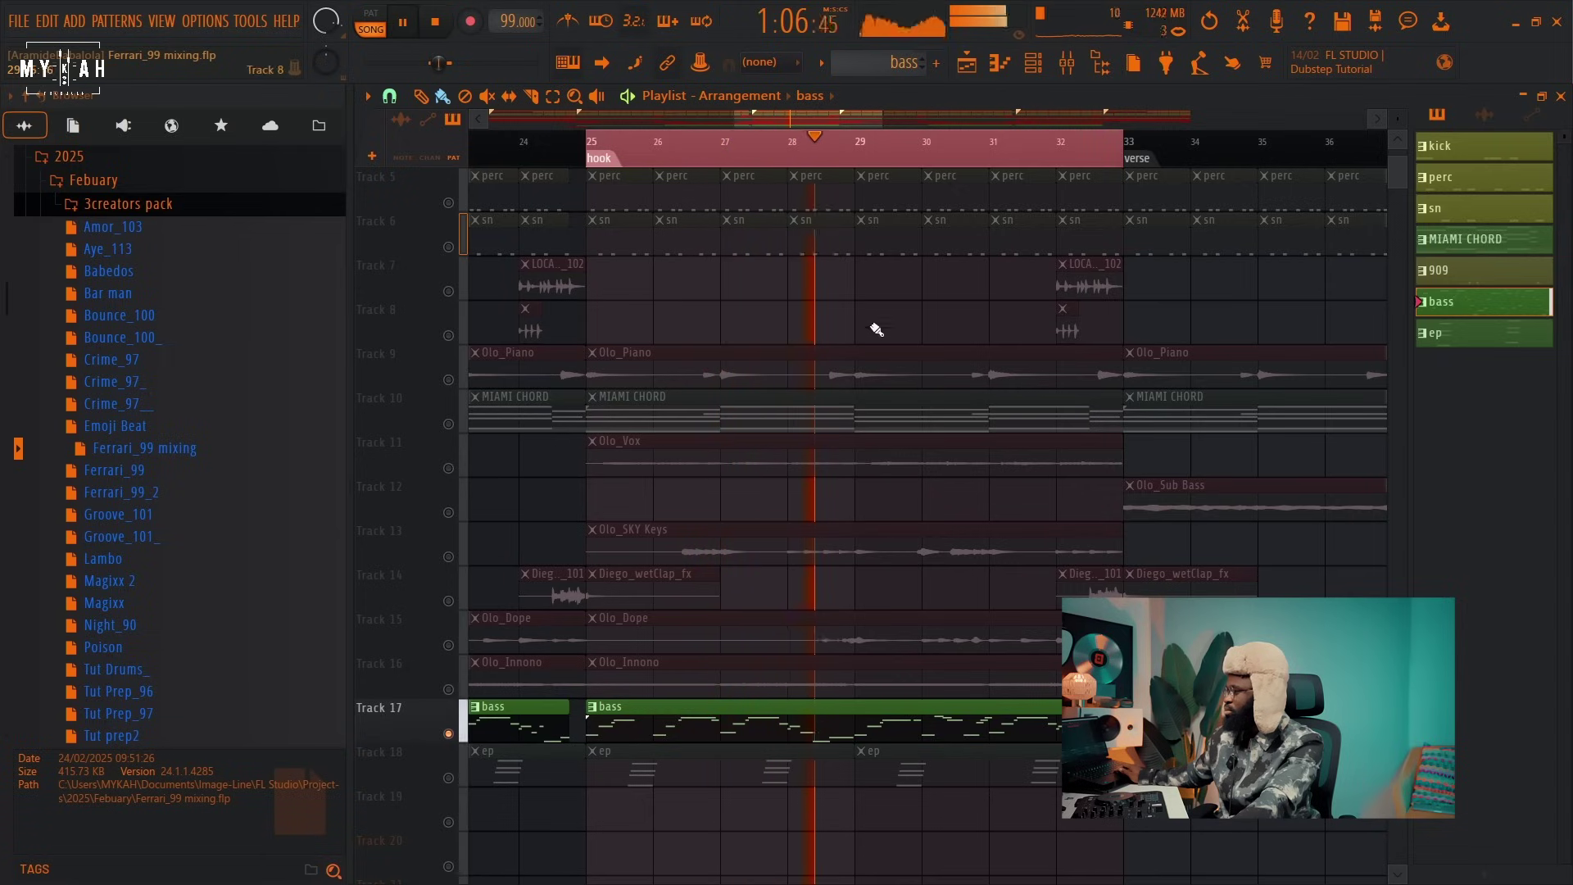
Find the bass channel's mixer track and name Insert 16 as bASS with a teal-blue colour.
left_click(1033, 62)
key("space")
key("F9")
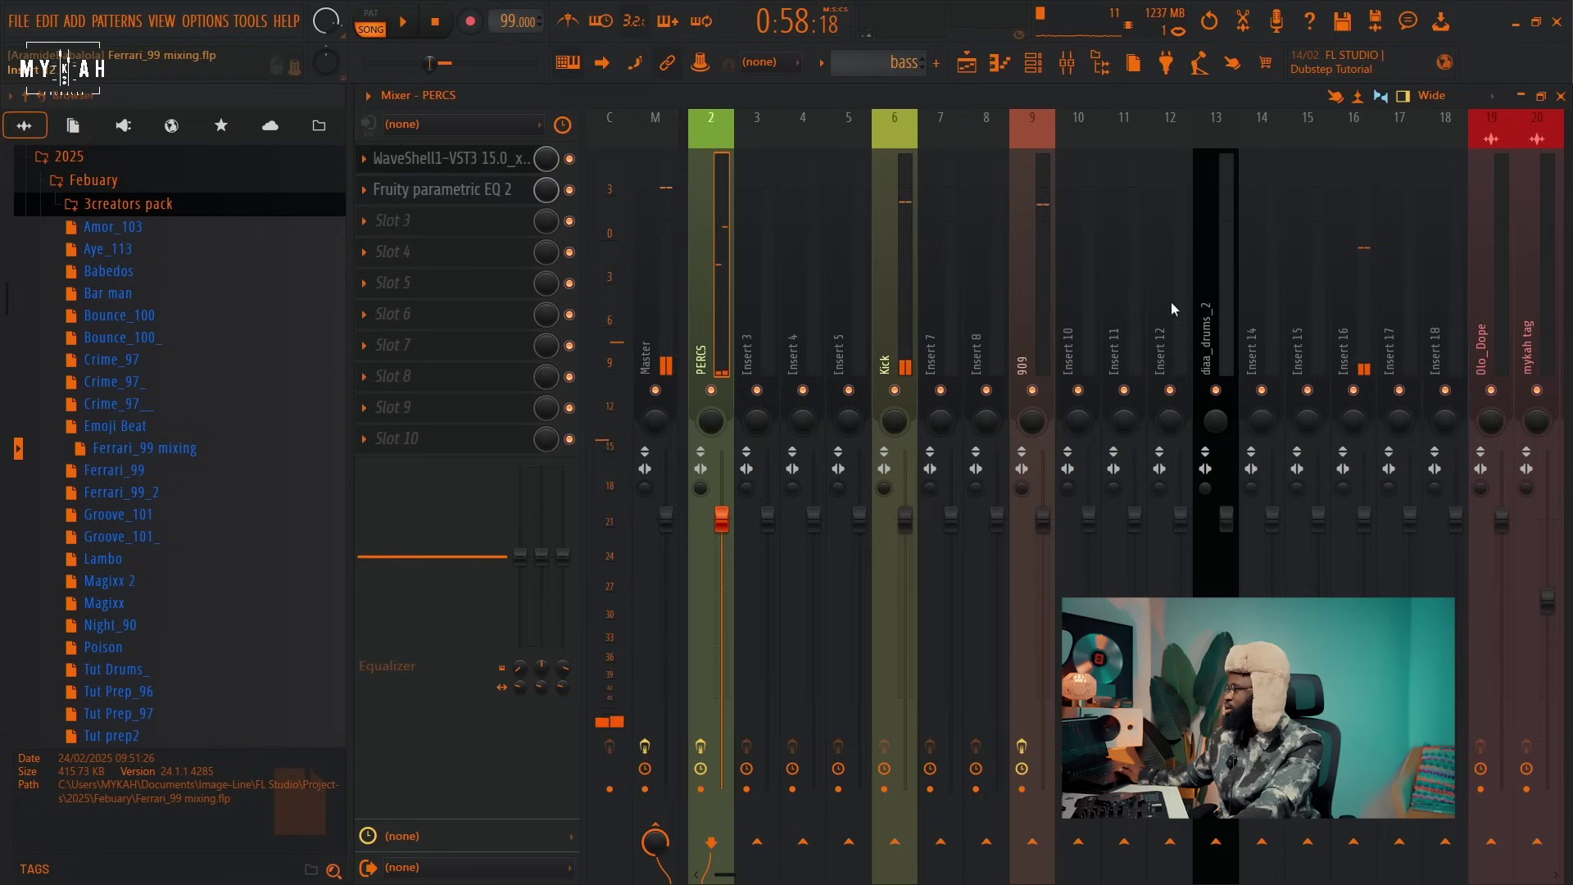
left_click(1353, 317)
right_click(1354, 317)
left_click(1424, 135)
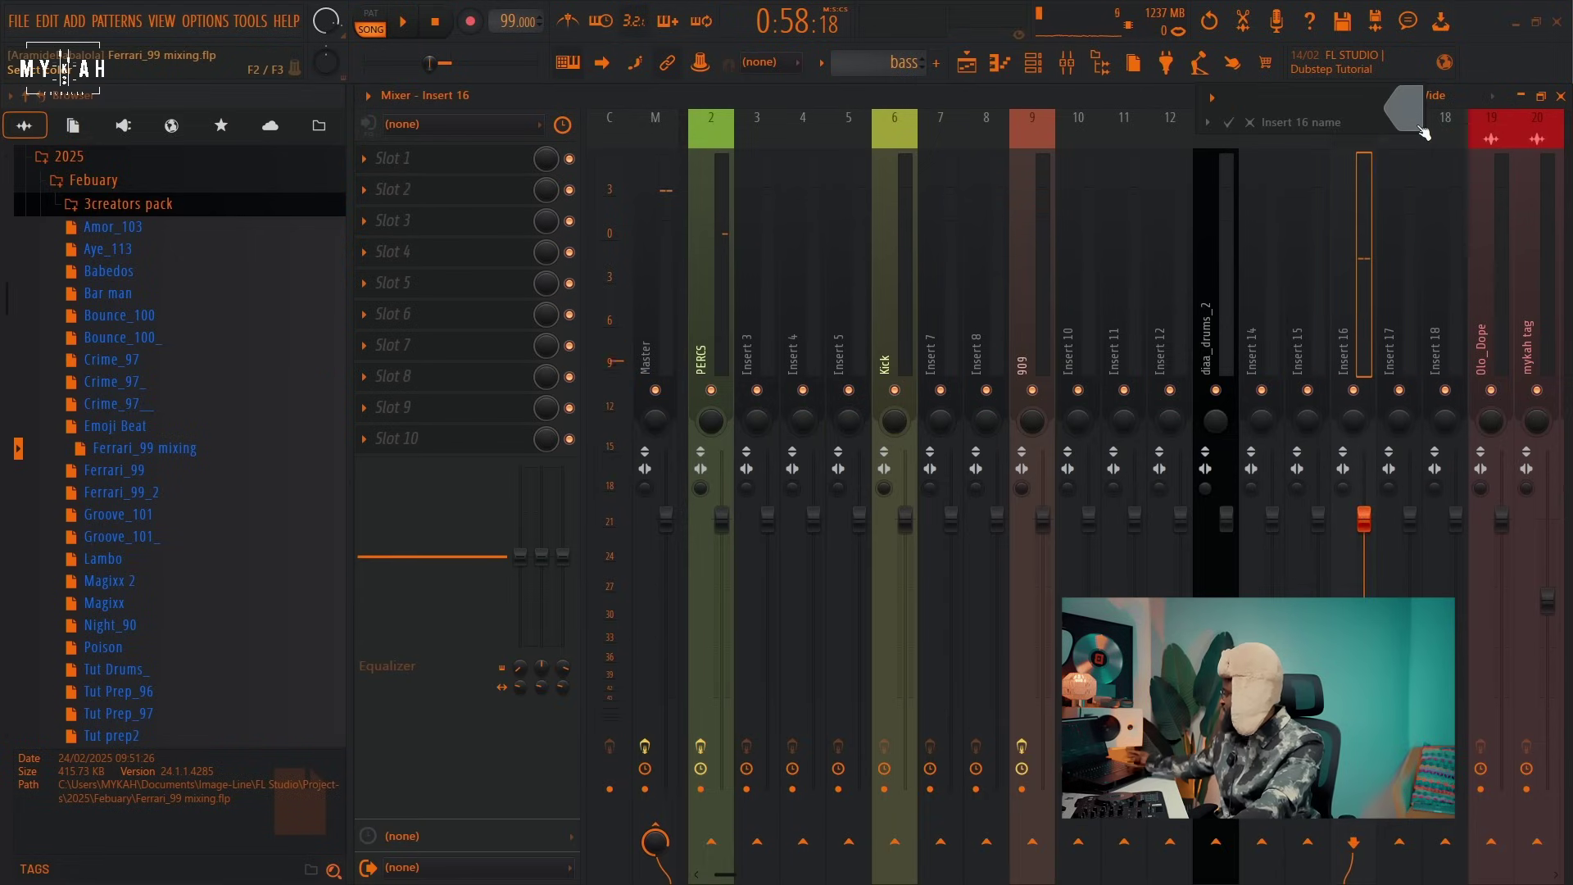
type("b")
key("Caps_Lock")
type("ASS")
left_click(1415, 118)
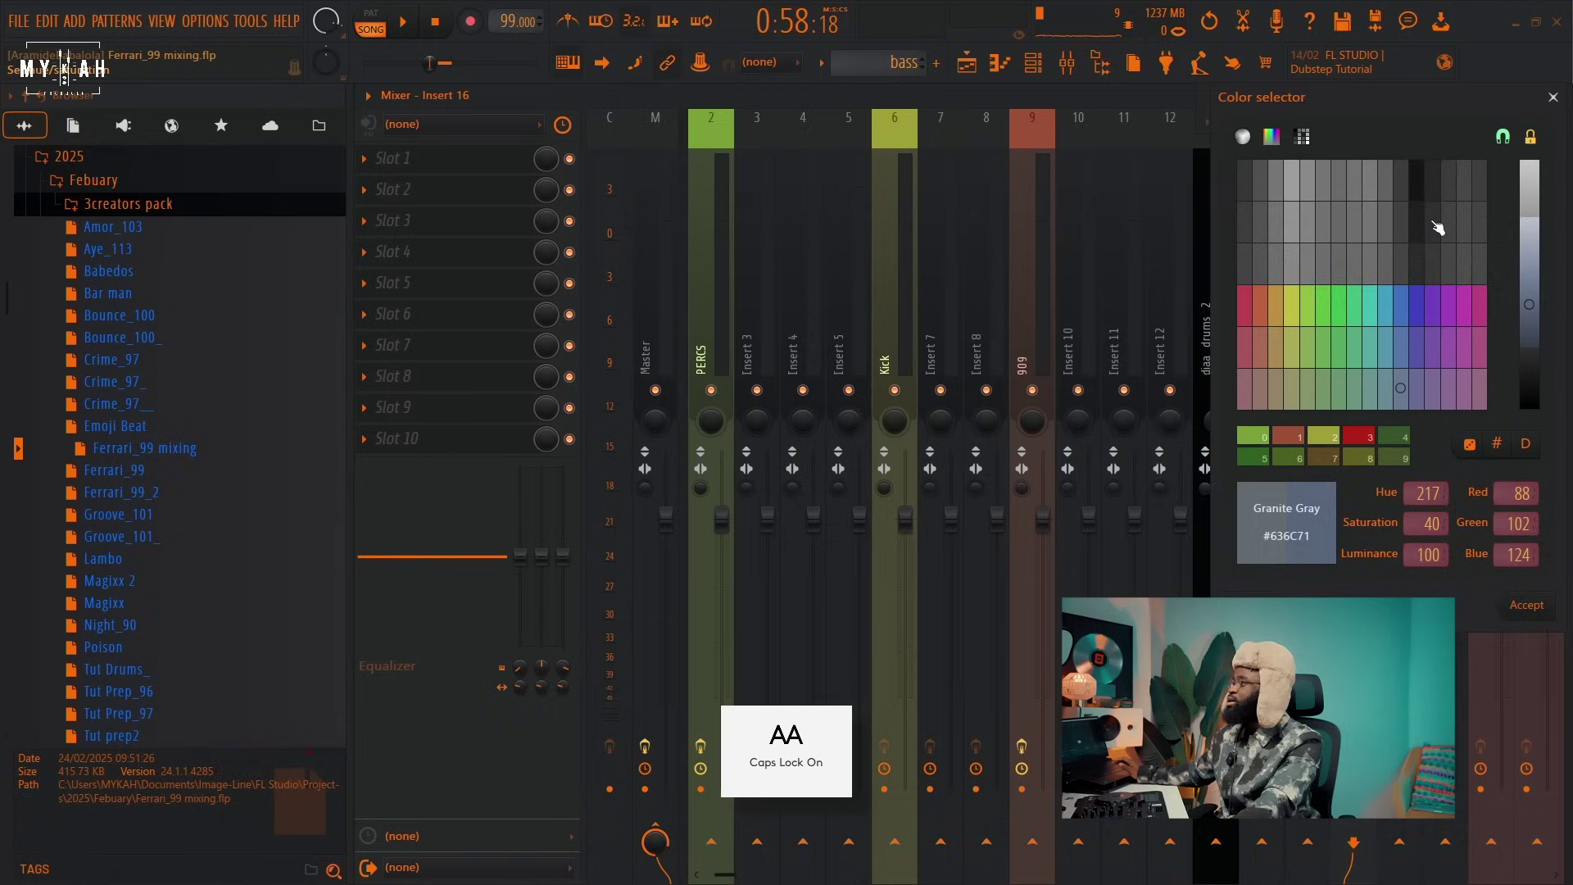
left_click(1387, 308)
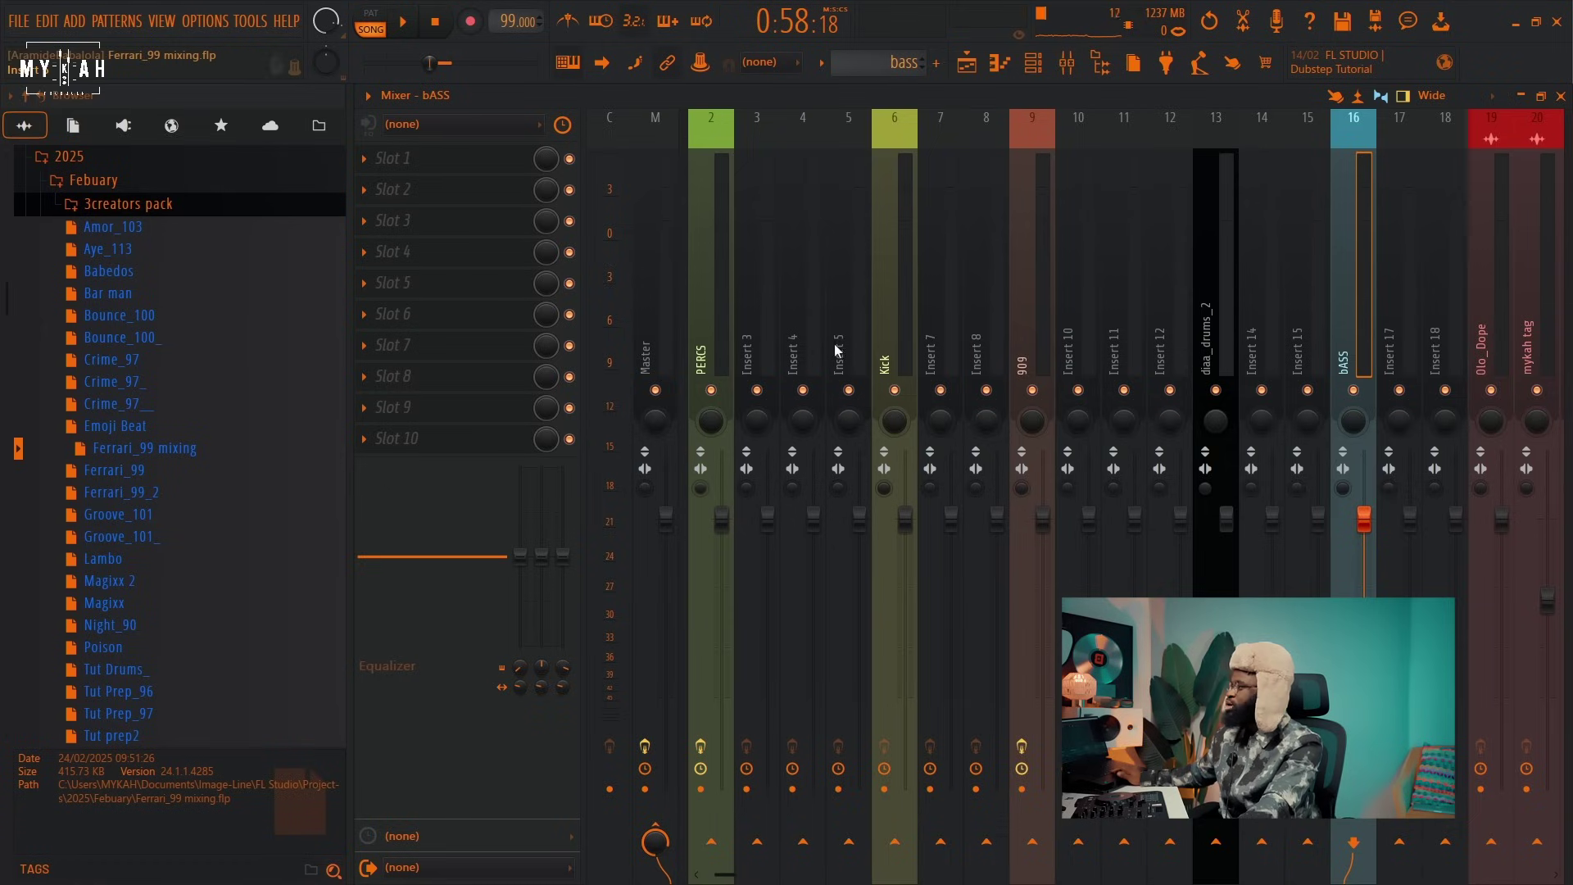
Listen to the mix, select the Kick mixer track, and sidechain it to the bASS track.
key("space")
left_click(909, 344)
key("space")
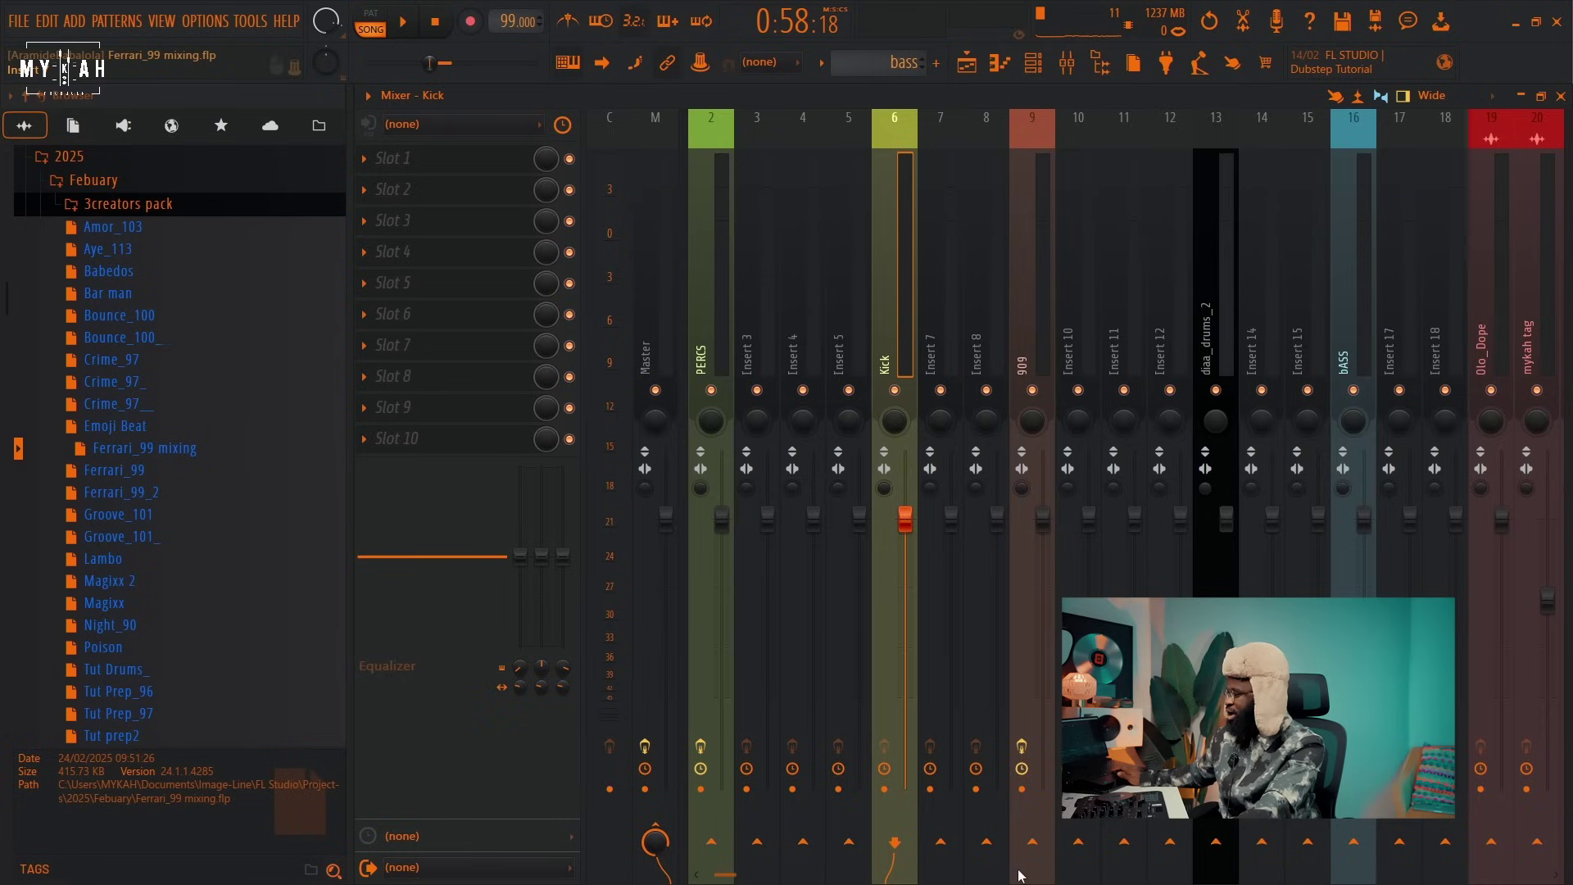
right_click(1358, 854)
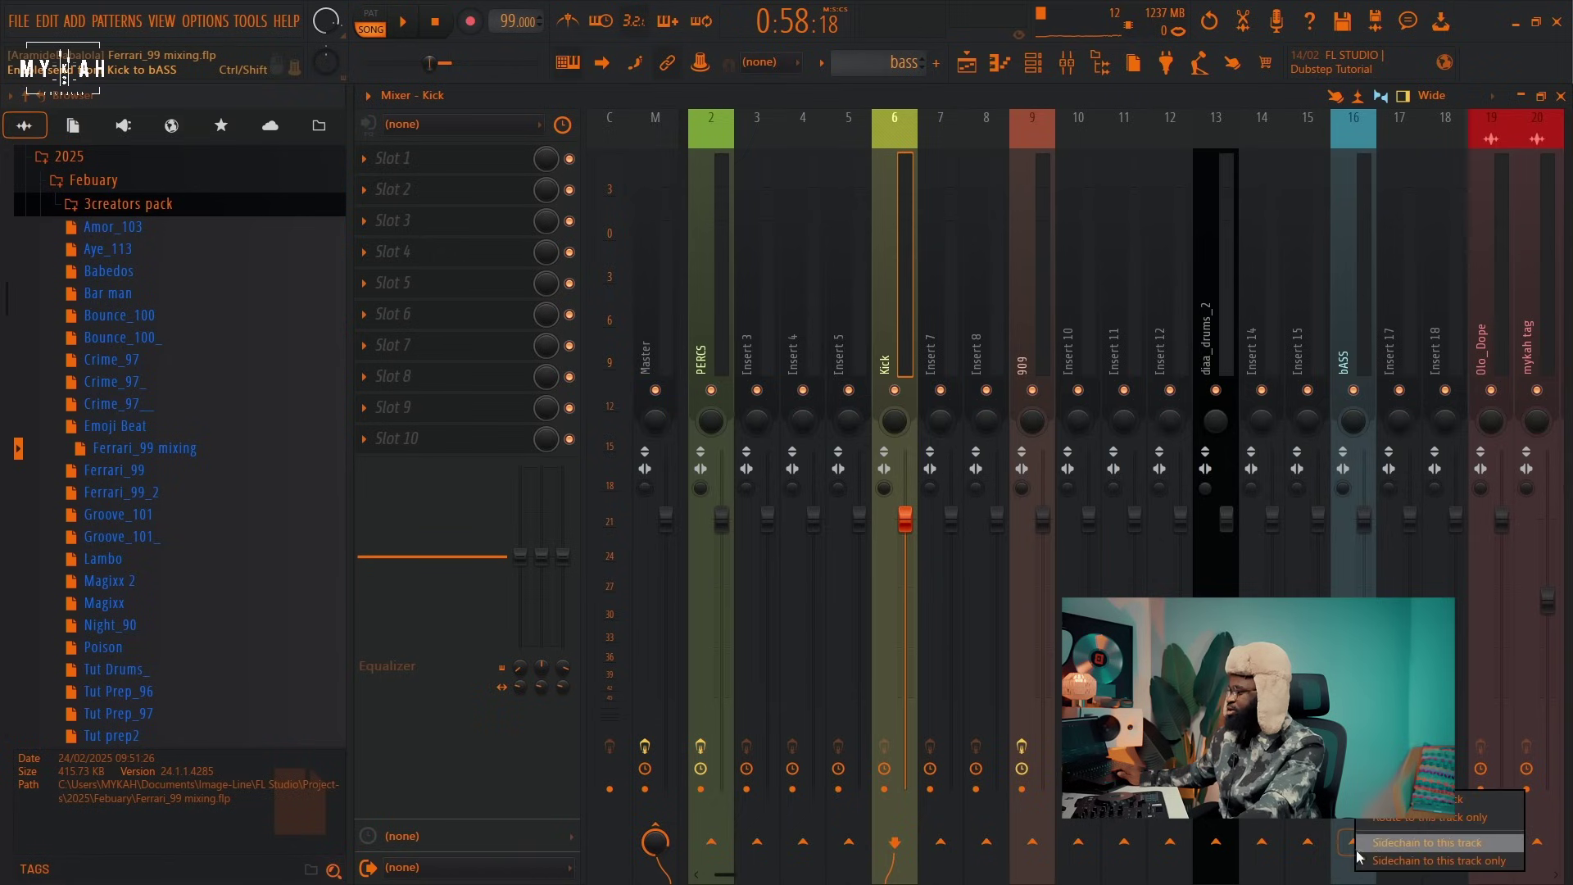
left_click(1384, 851)
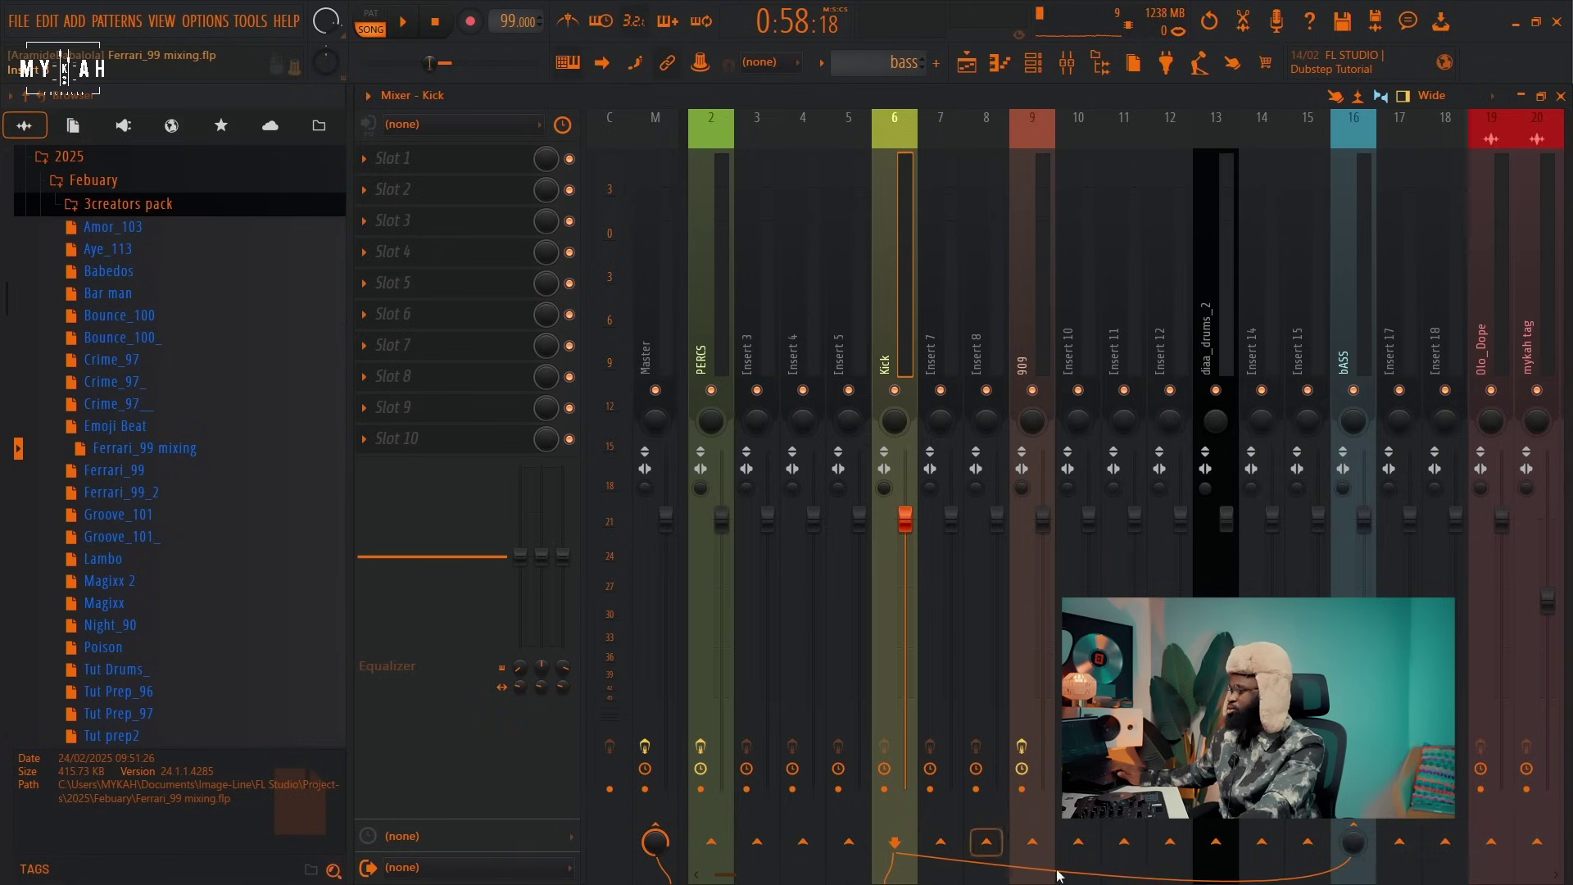
Load Fruity Limiter in the bASS track's first effect slot, switch it to compressor mode, and set its sidechain input to 1.
left_click(1352, 327)
left_click(448, 162)
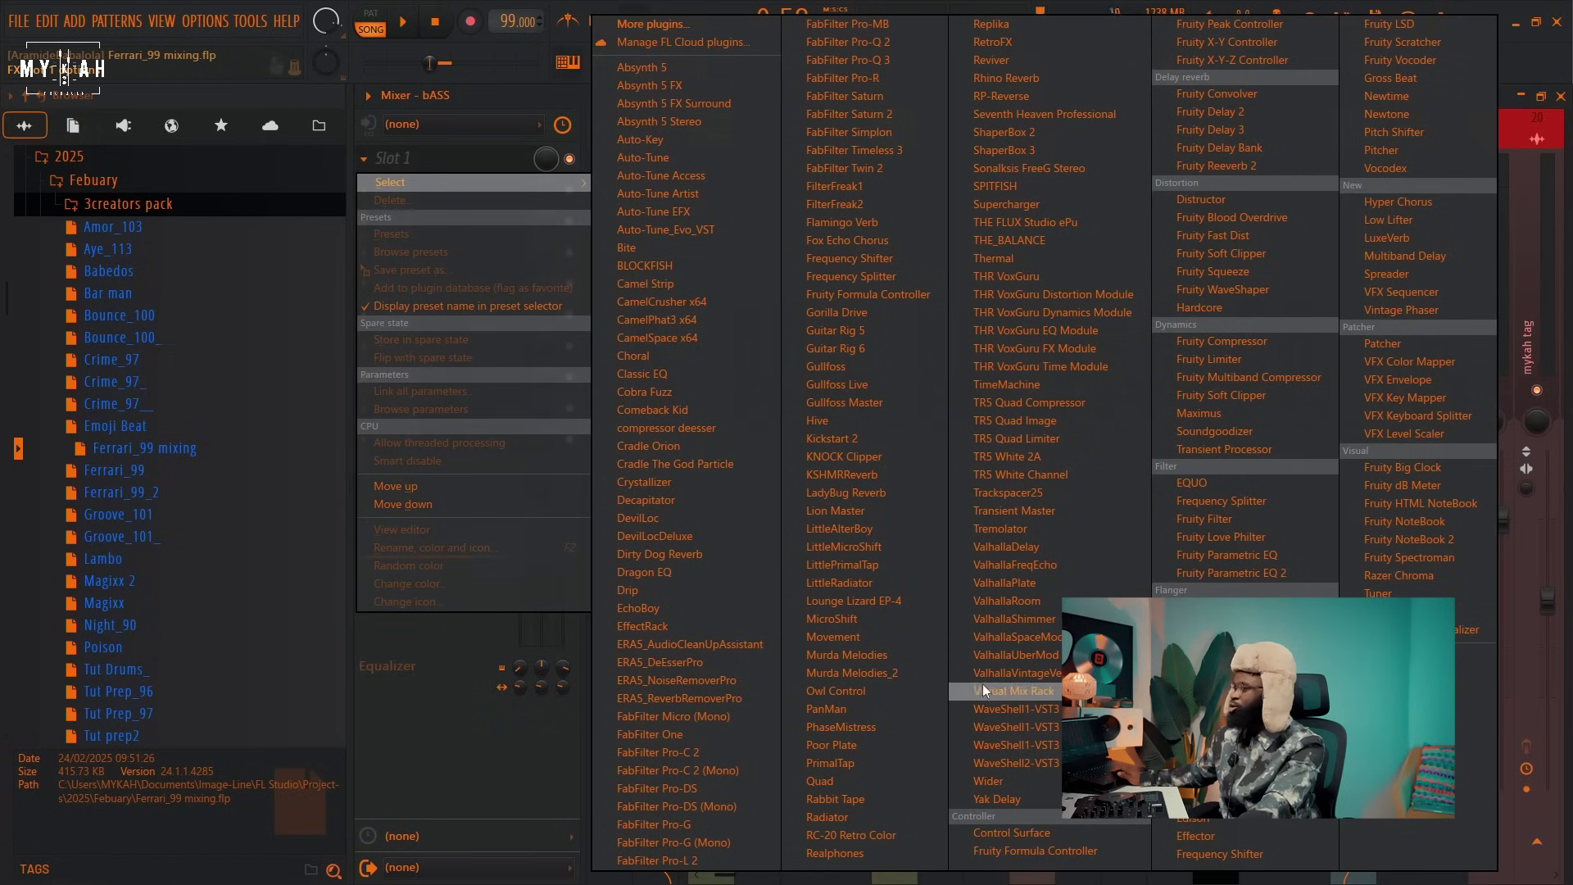
left_click(1267, 503)
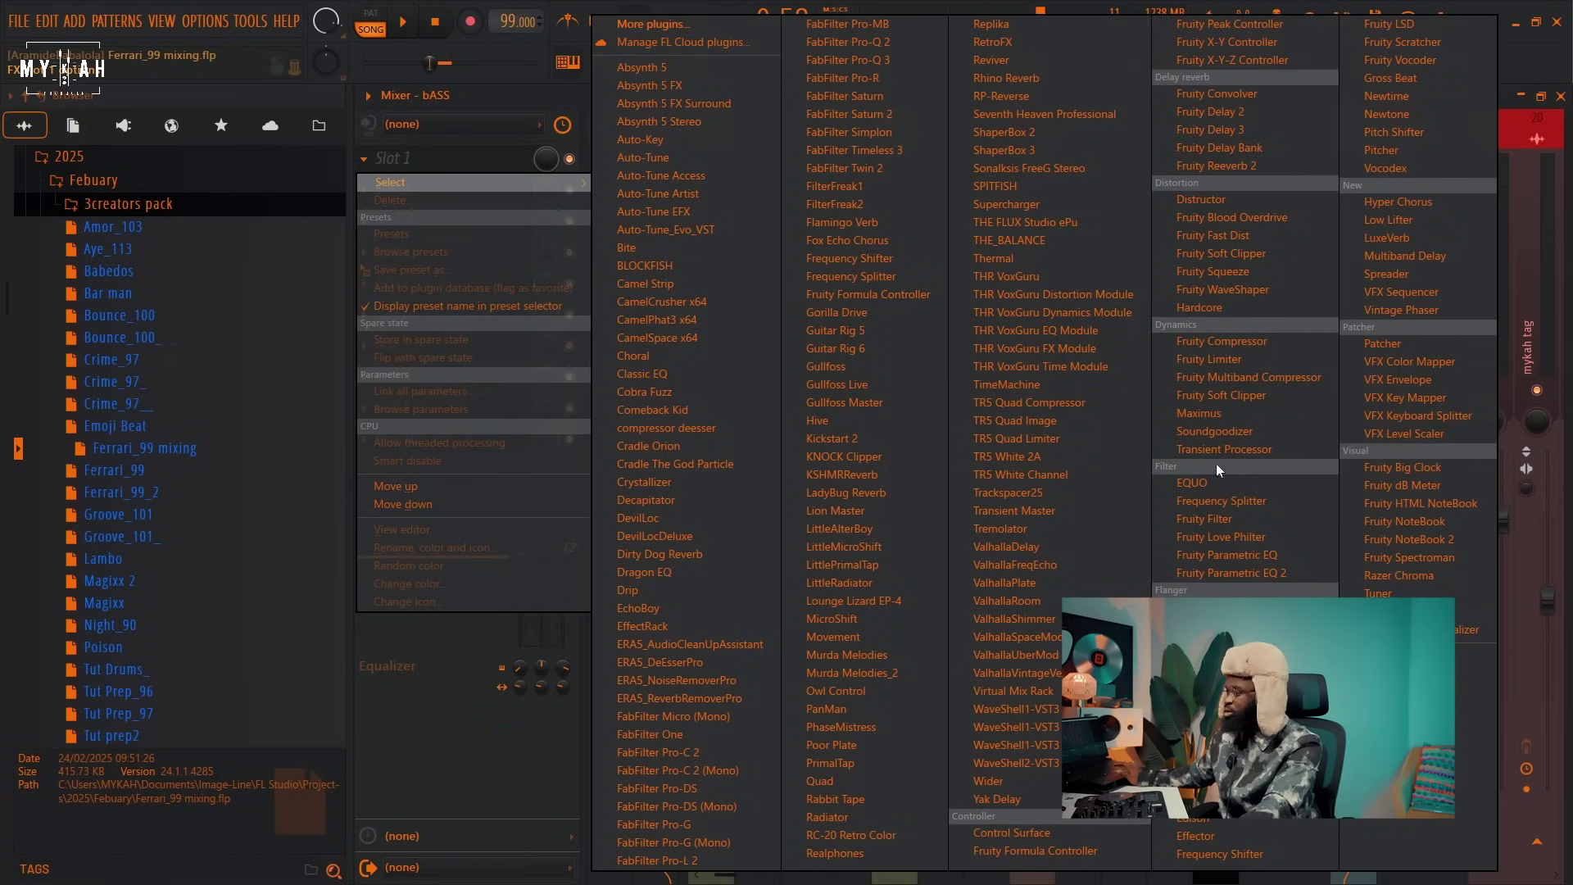
left_click(1231, 358)
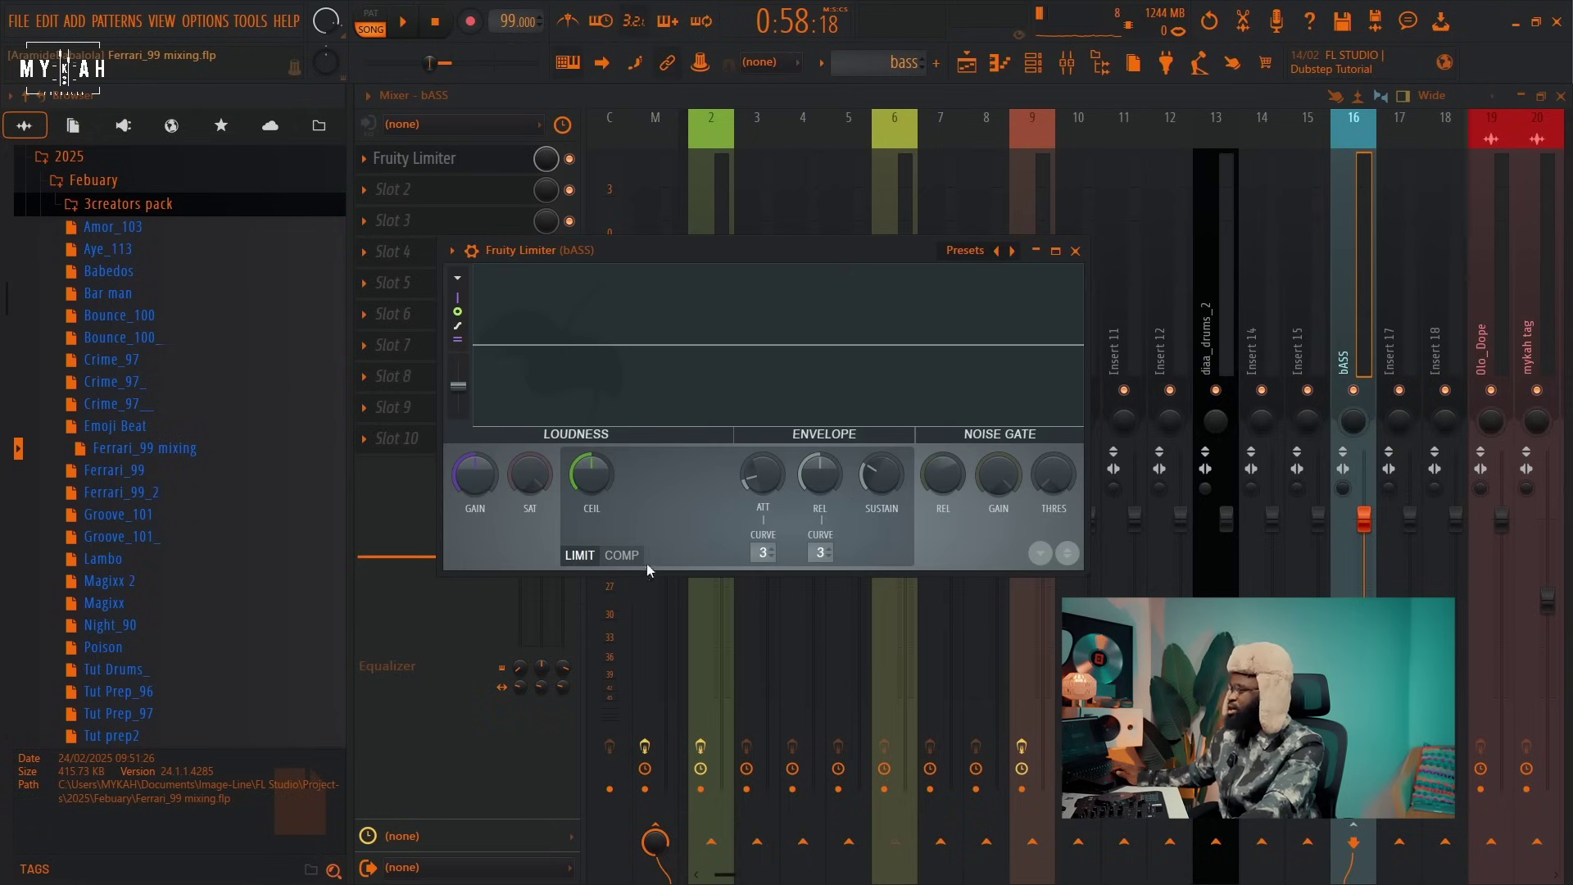
left_click(622, 556)
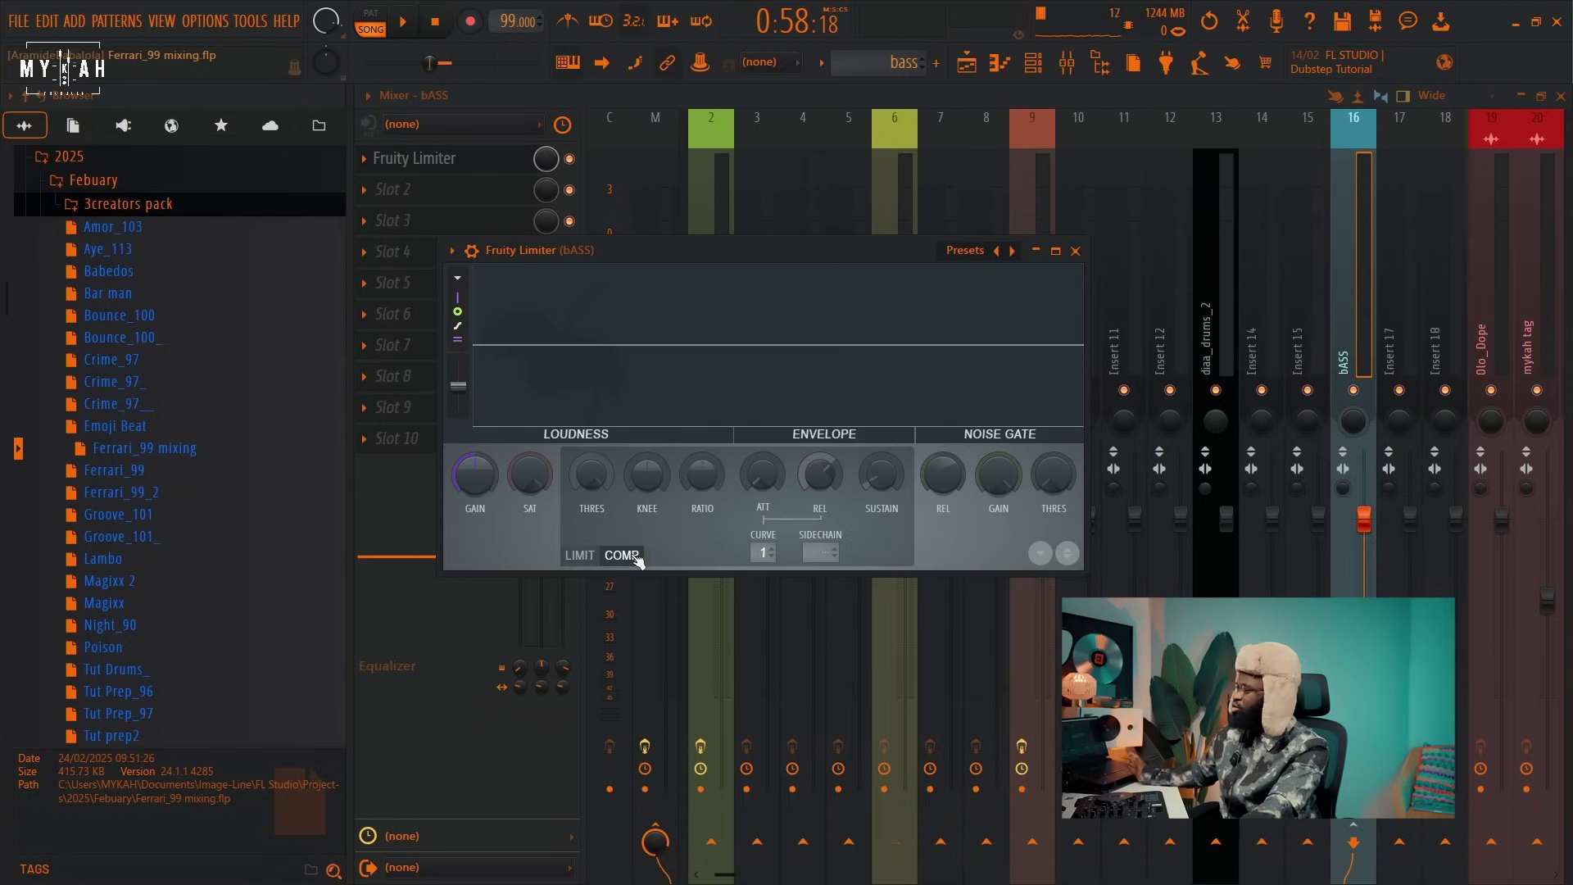
left_click(829, 552)
left_click(859, 582)
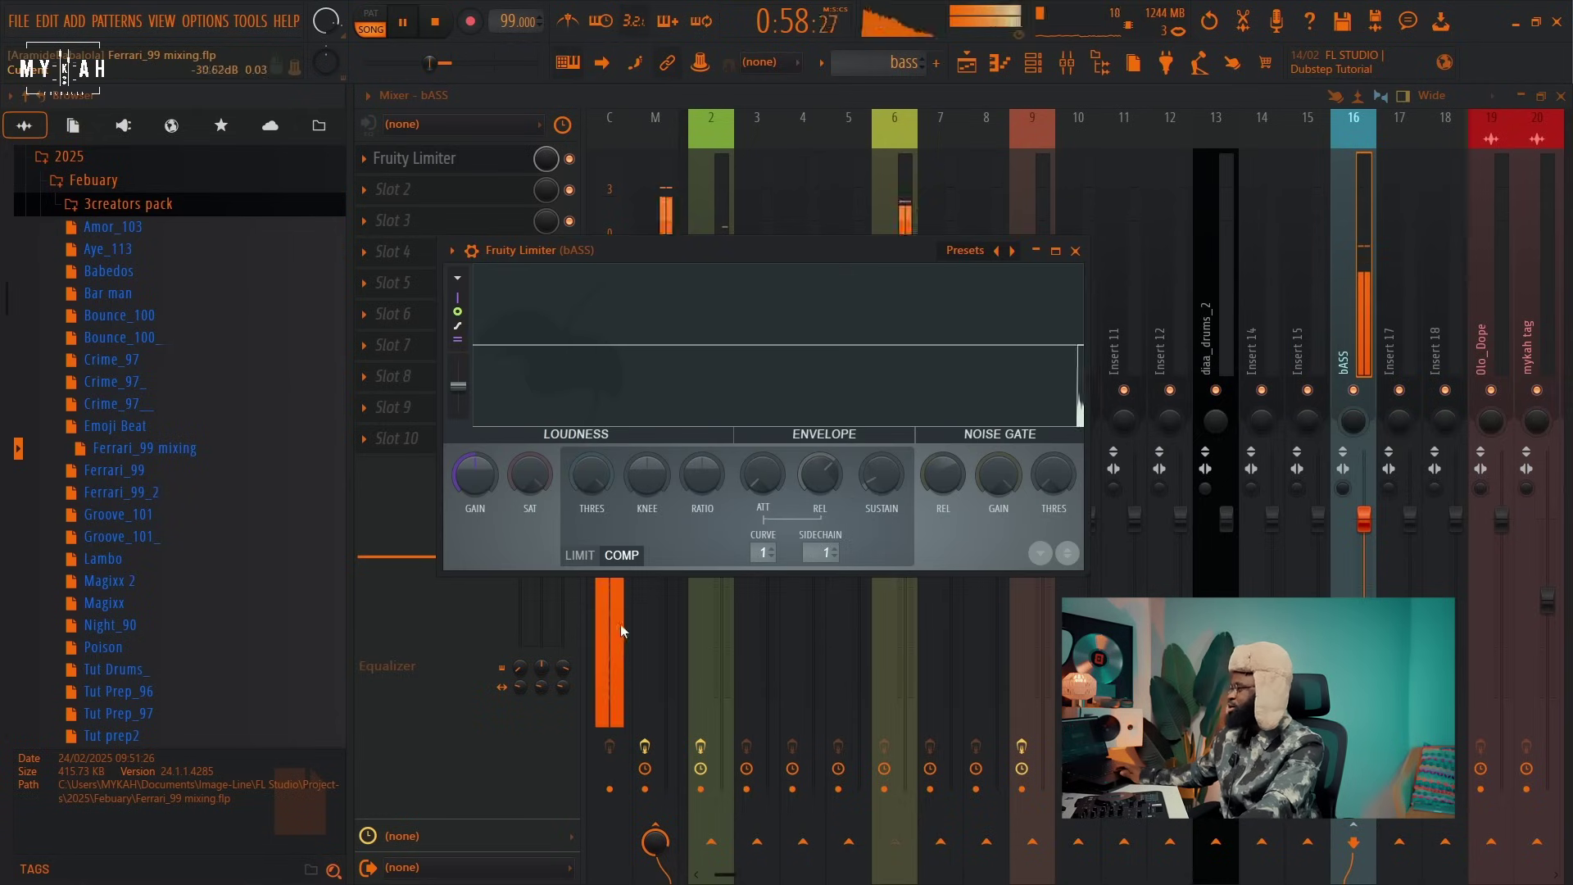
Lower the bASS limiter's compression threshold, raise its ratio and release, and play the mix to hear the ducking.
left_click_drag(600, 485, 602, 481)
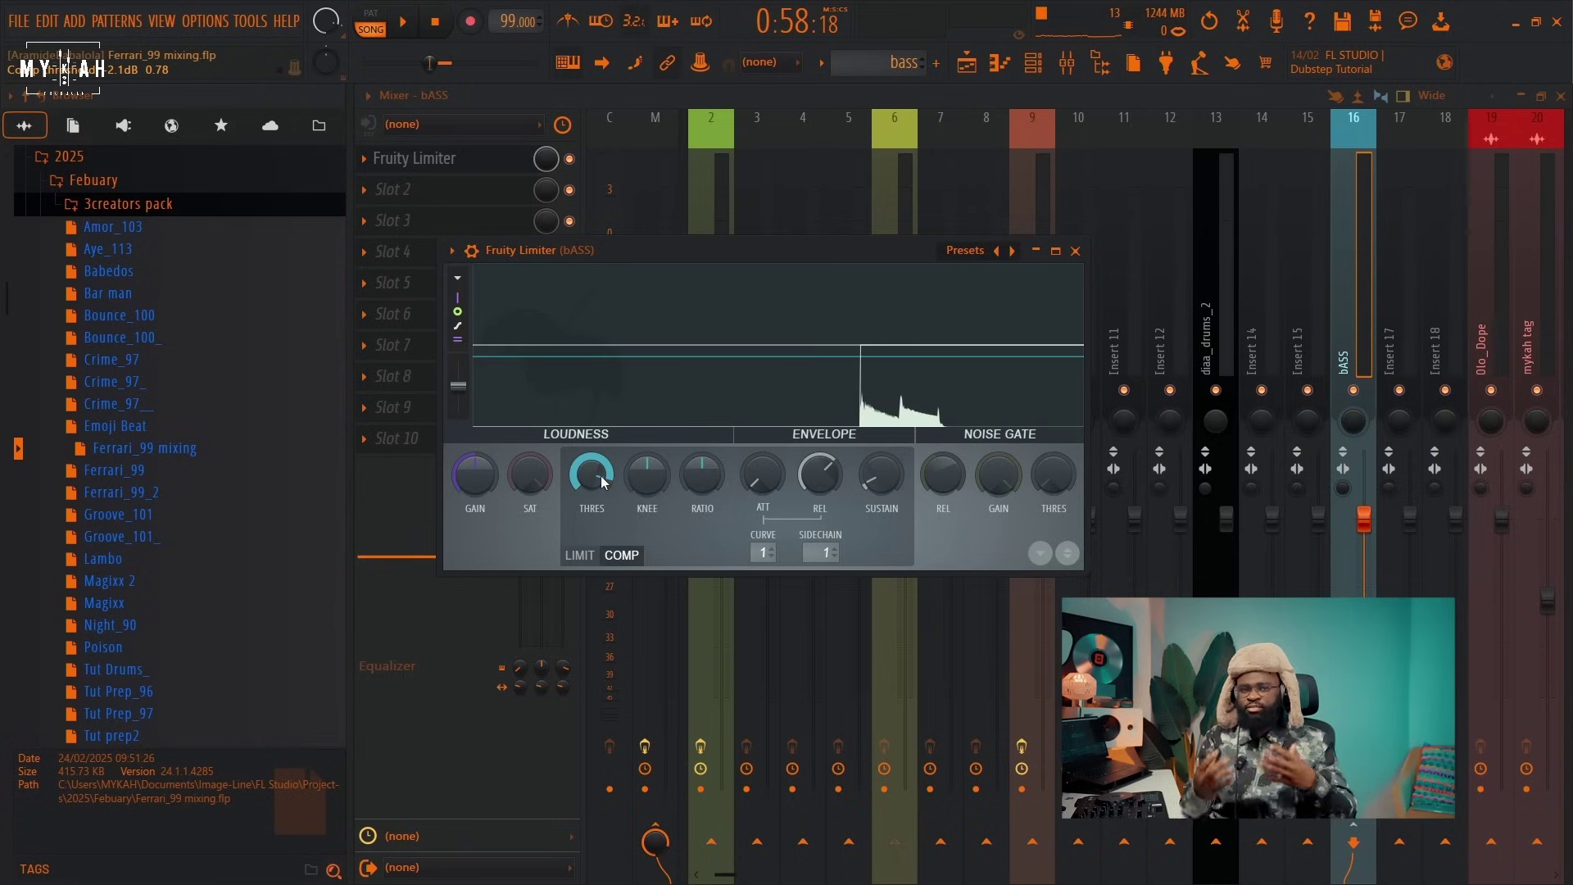
left_click_drag(602, 482, 602, 531)
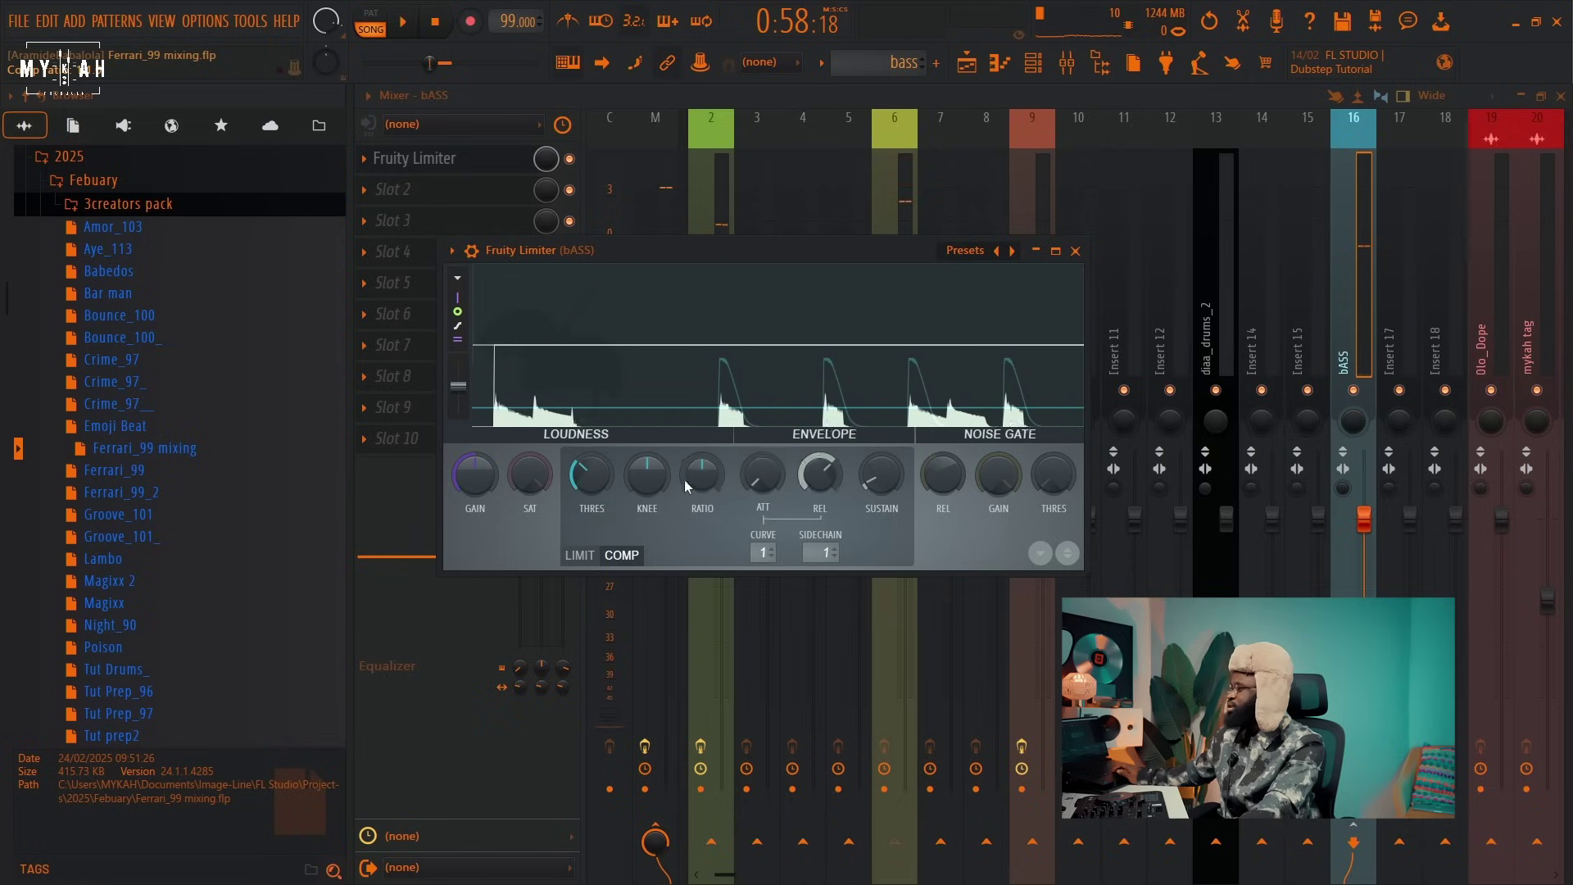
left_click_drag(702, 474, 702, 446)
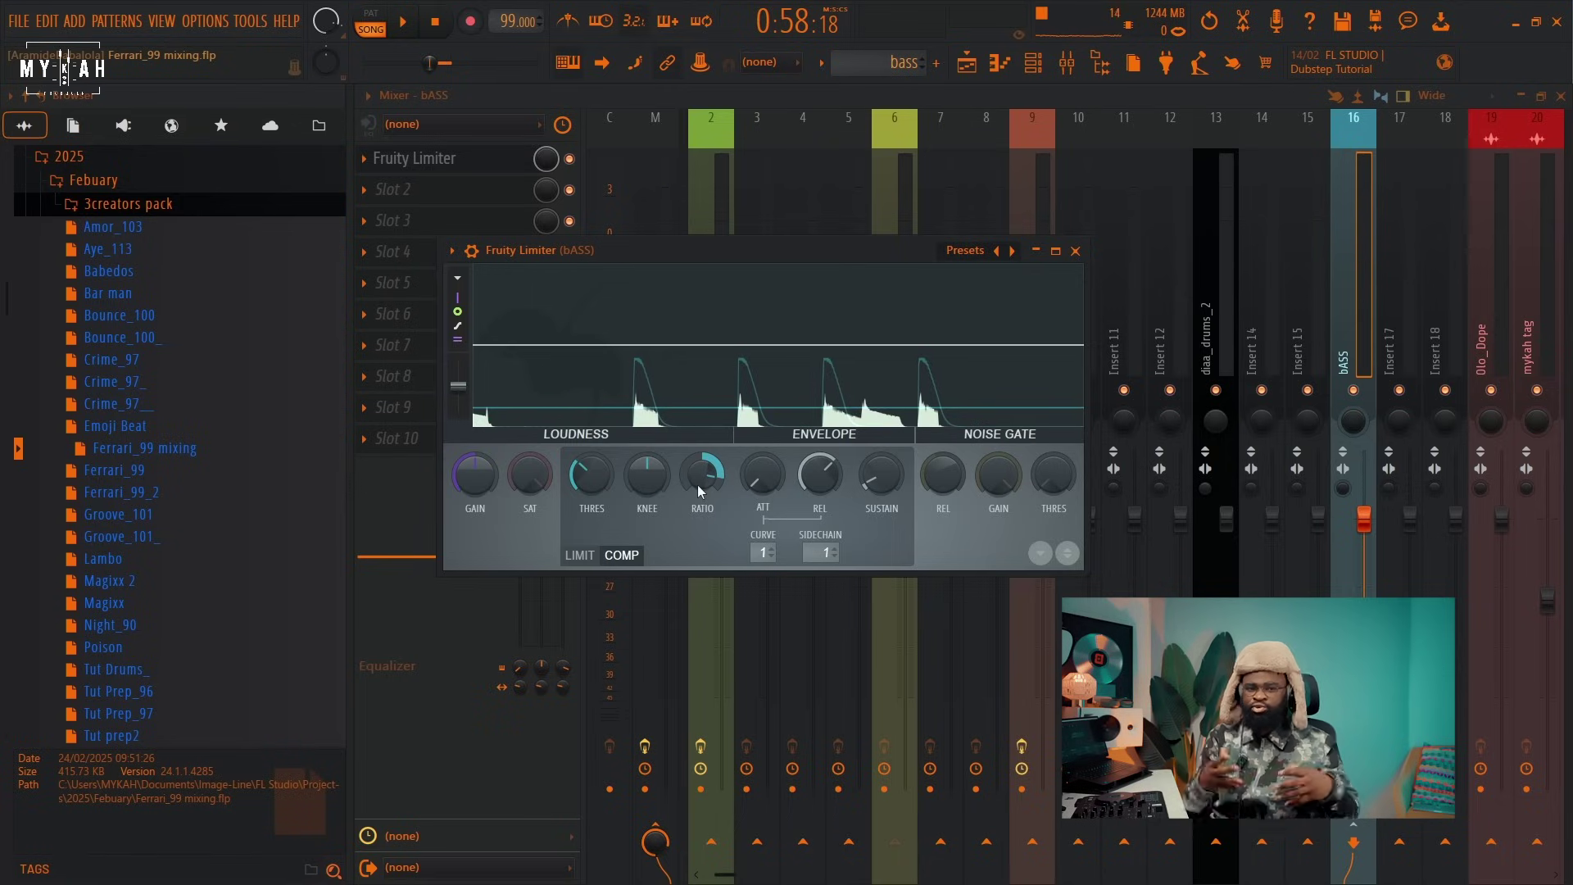
left_click_drag(591, 474, 592, 503)
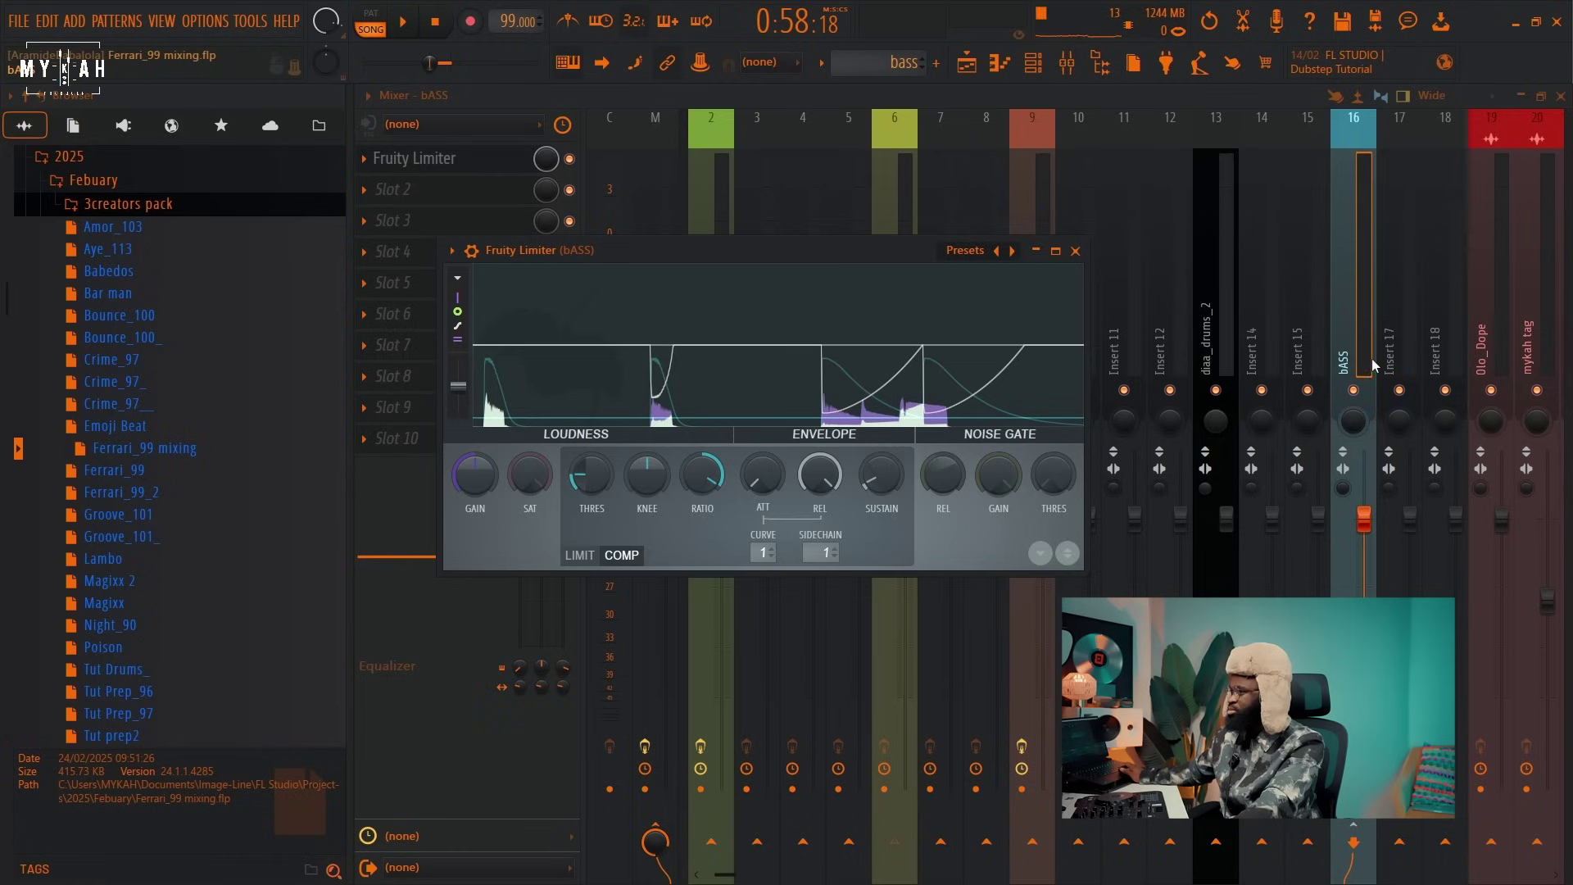
key("space")
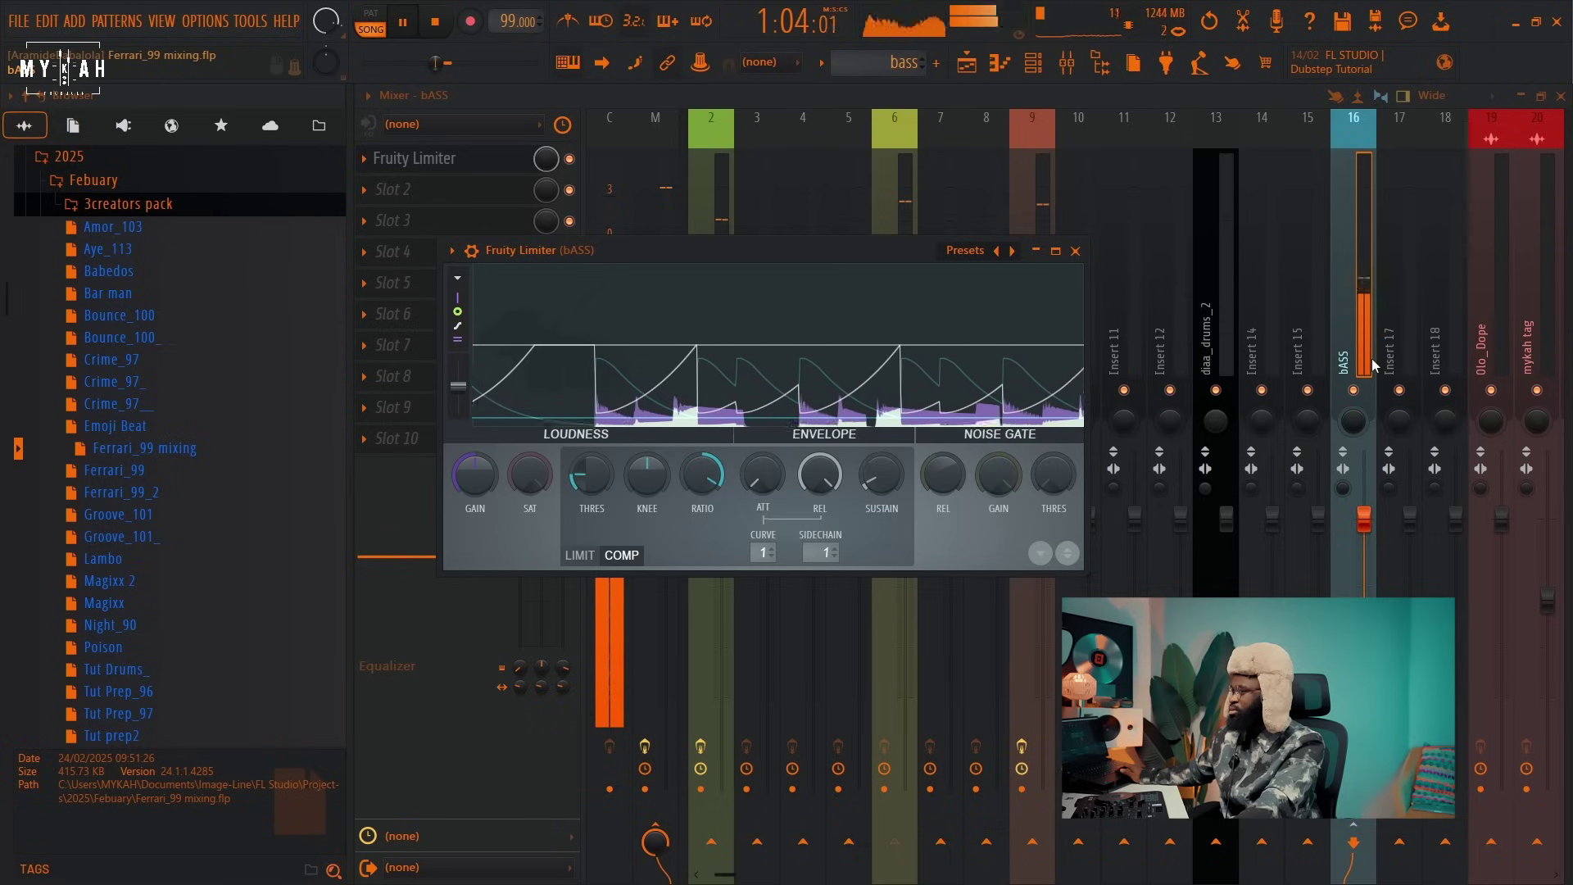
key("space")
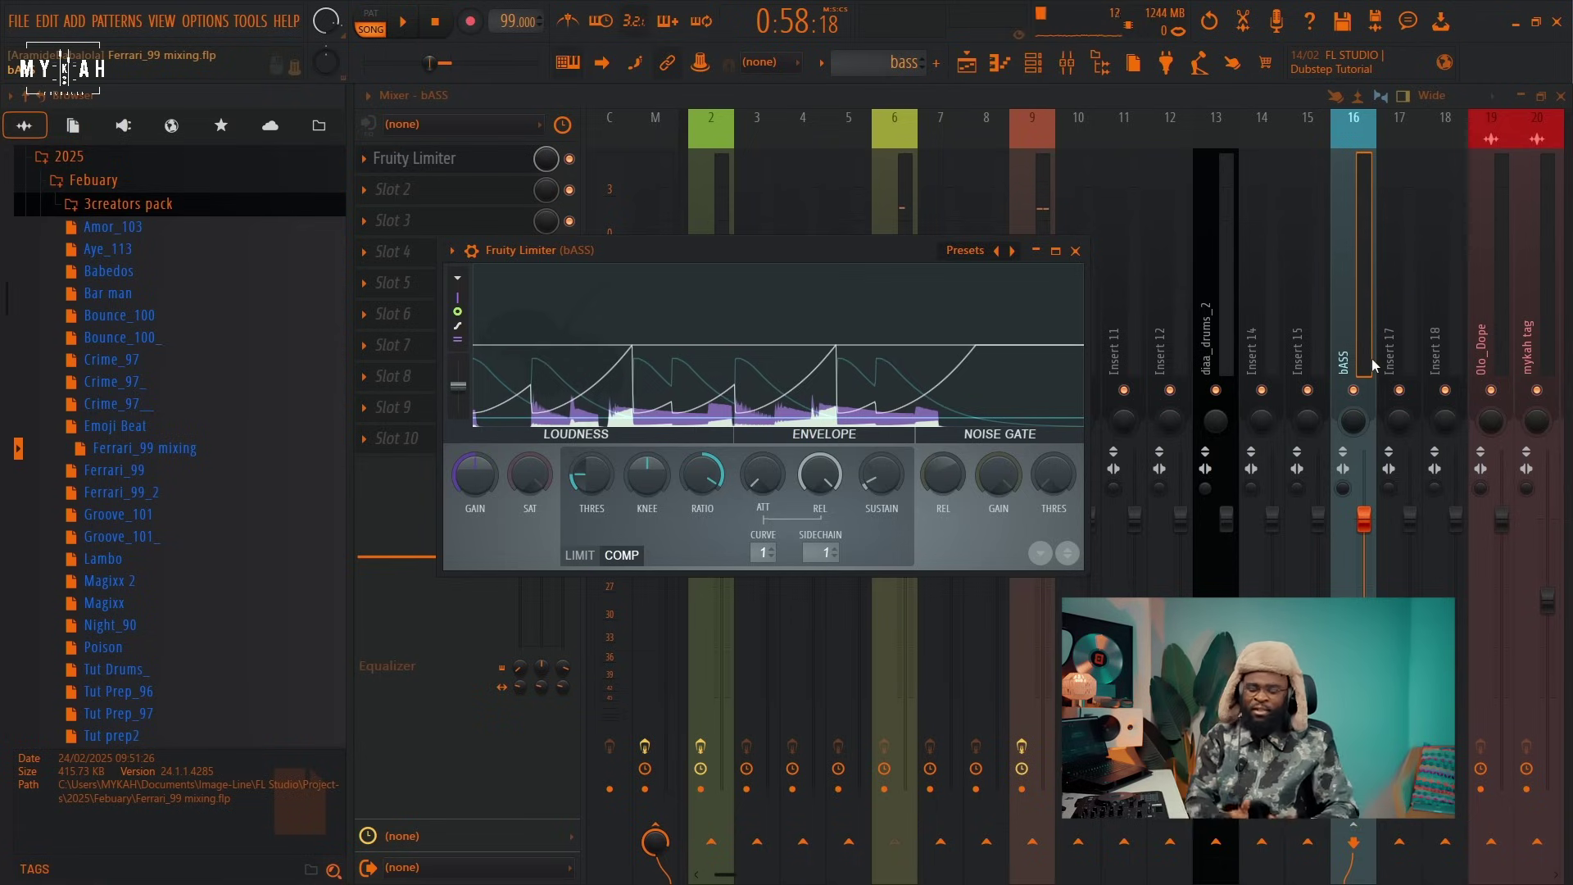
Ease the bass ducking with a shorter release, a softer ratio and a threshold of about -17.3 dB while listening to the mix.
left_click_drag(590, 475, 589, 468)
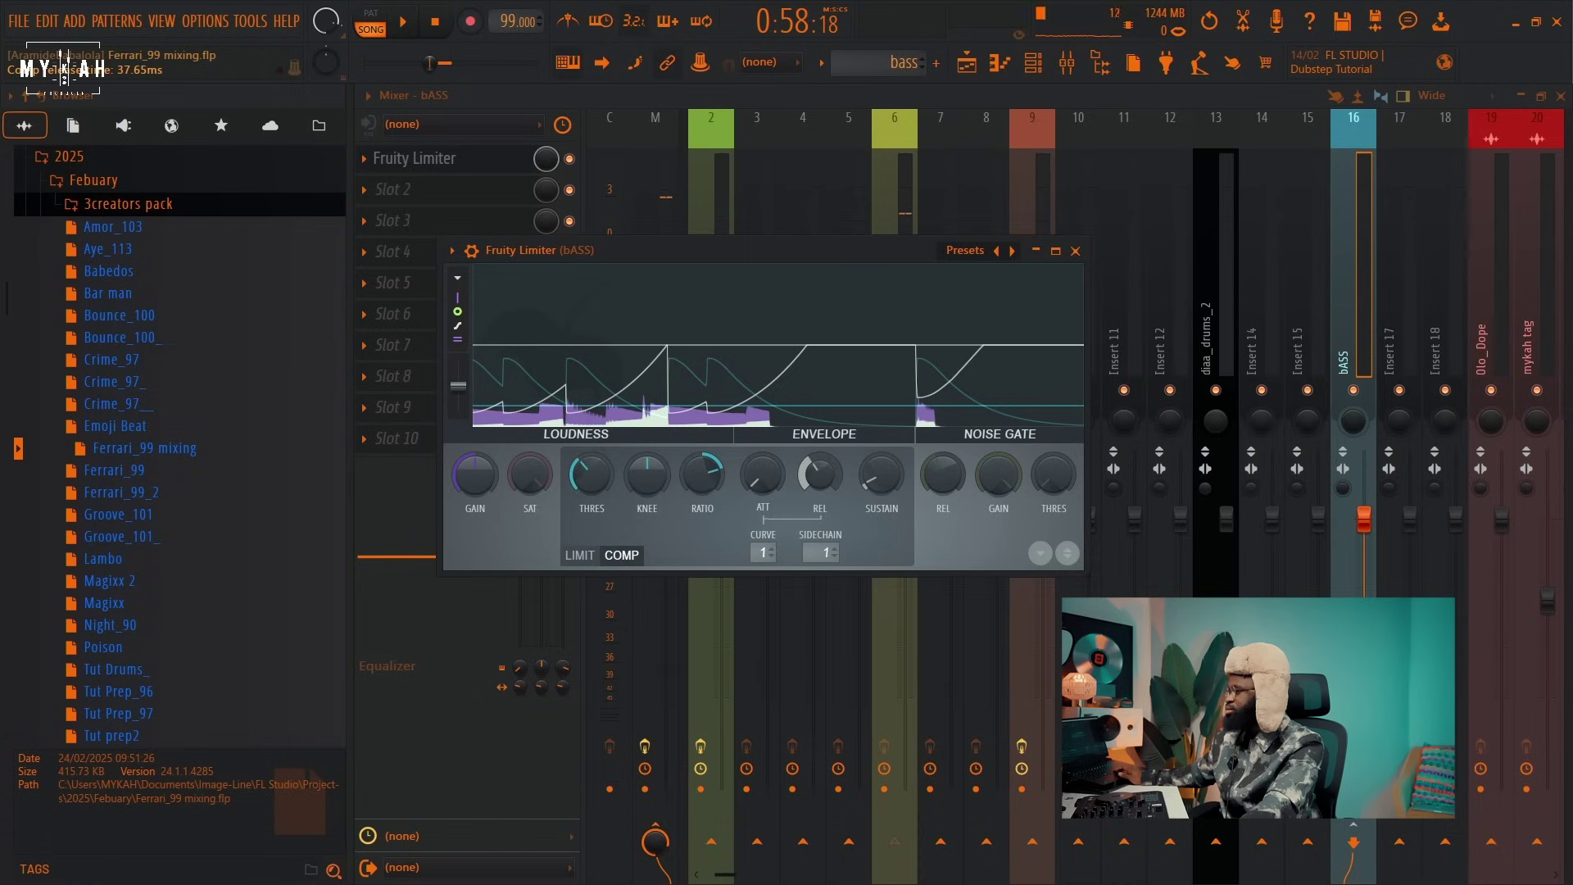
key("space")
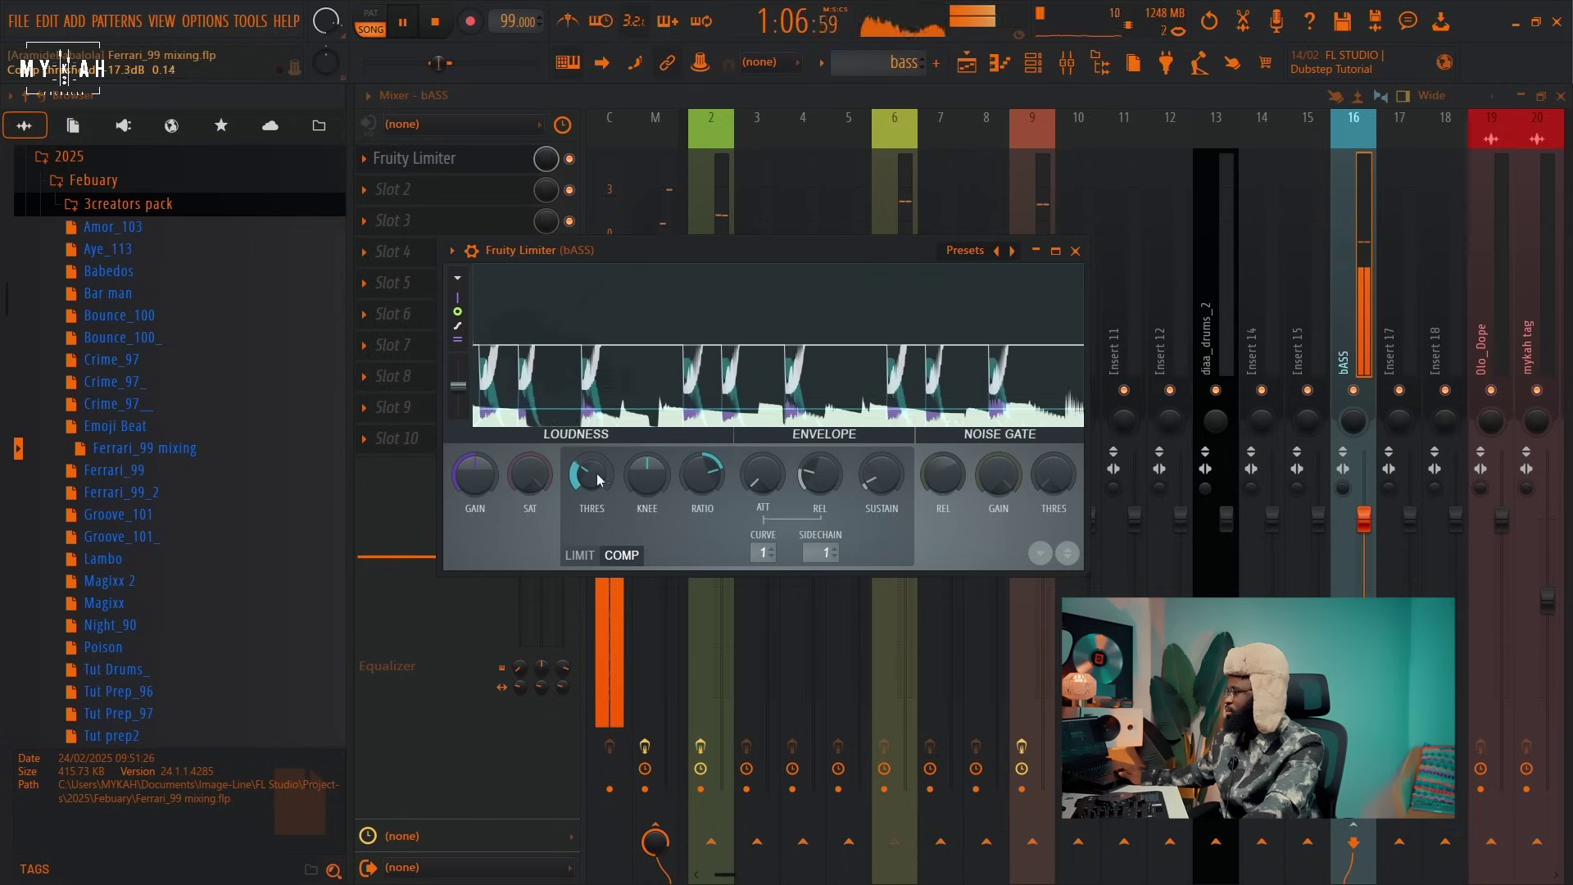
key("space")
Load the Waves RBass Stereo plugin in the bASS track's second effect slot.
left_click(829, 96)
left_click(445, 188)
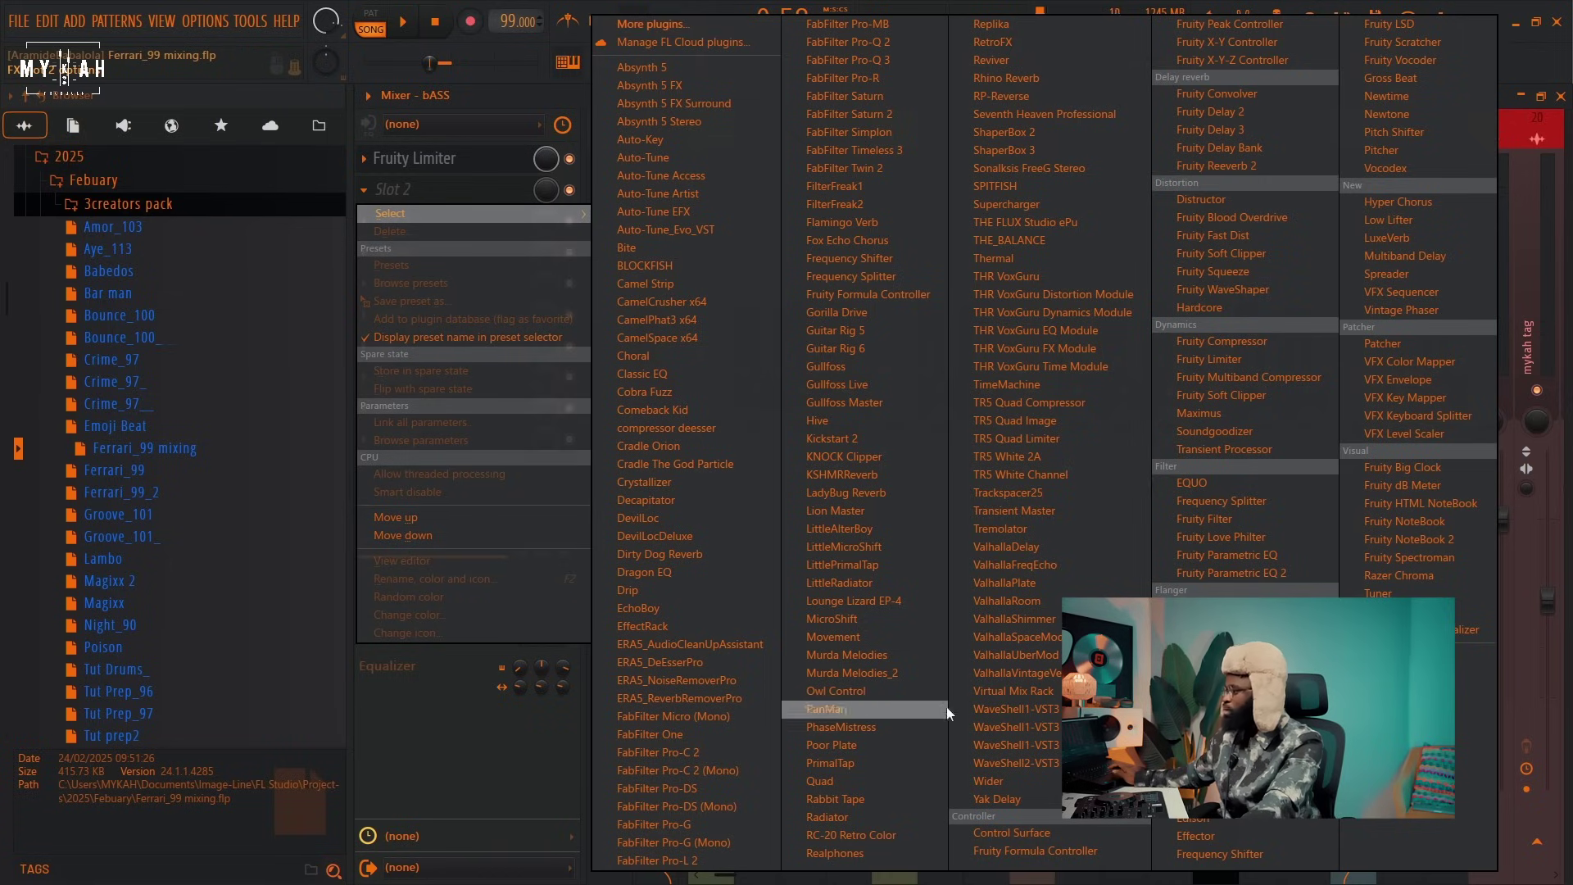
left_click(989, 715)
left_click(750, 346)
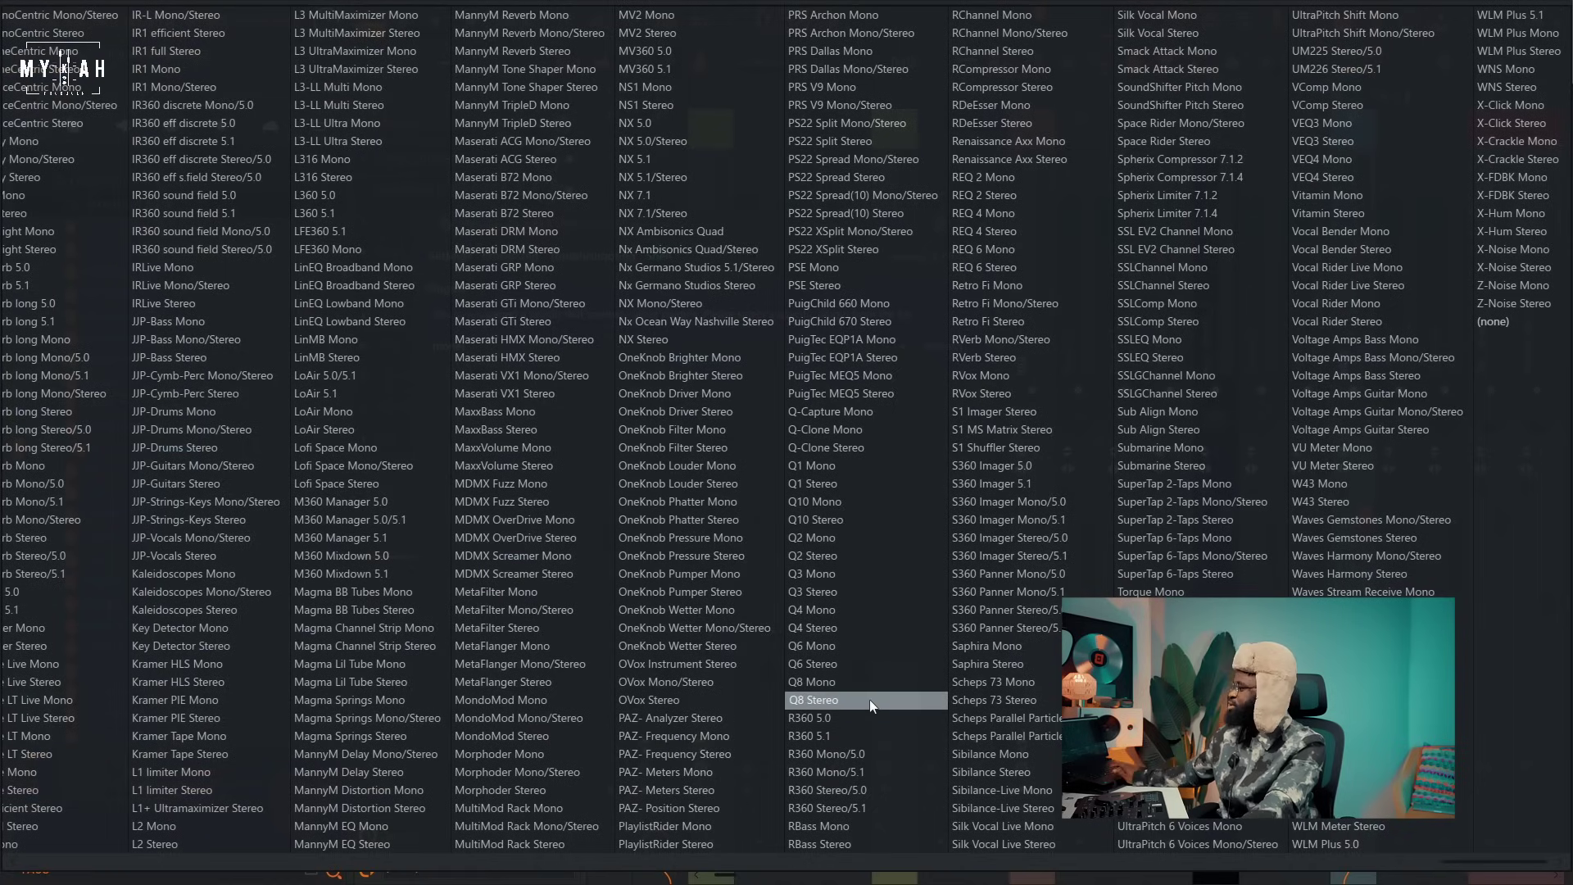
left_click(848, 842)
left_click_drag(577, 239, 722, 249)
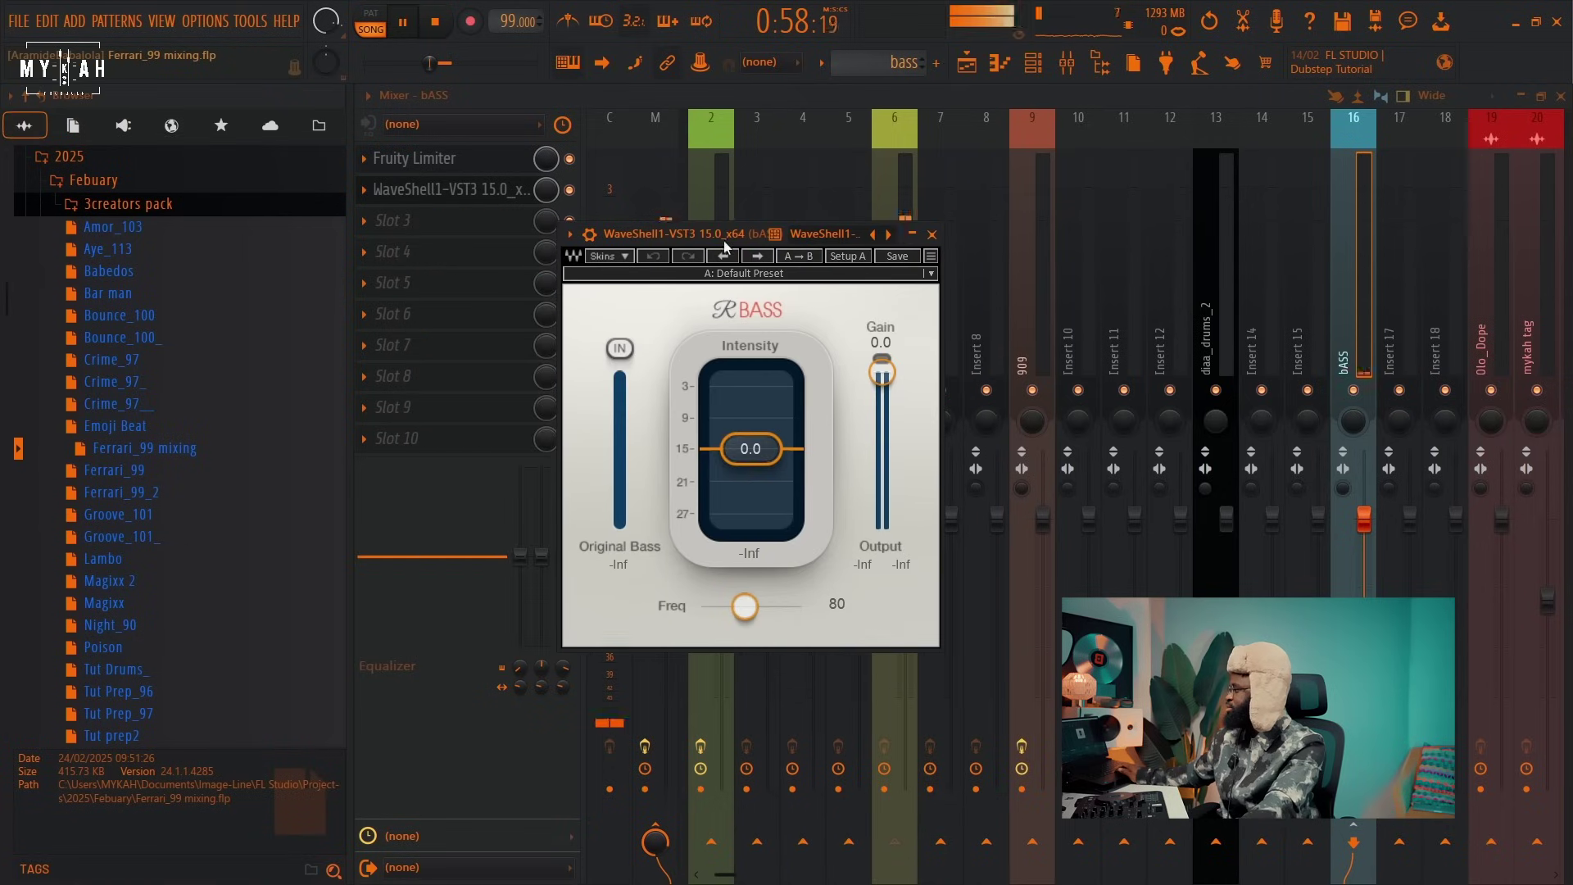
Set RBass's Freq to 123 and Gain to -6.9 while playing the mix to judge the bass.
left_click_drag(744, 606, 748, 606)
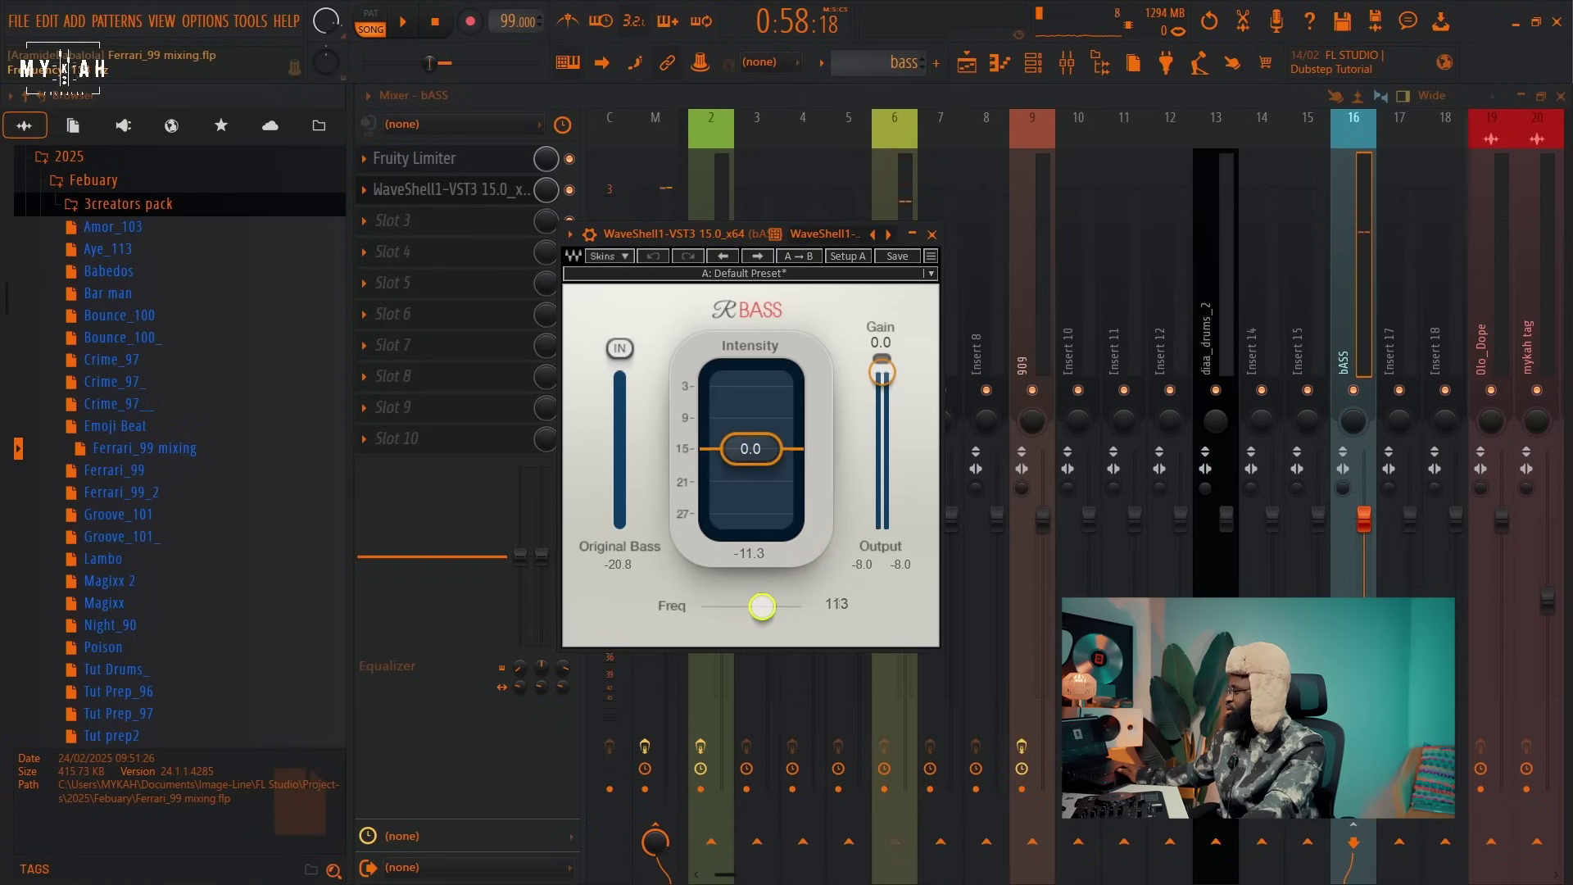
key("space")
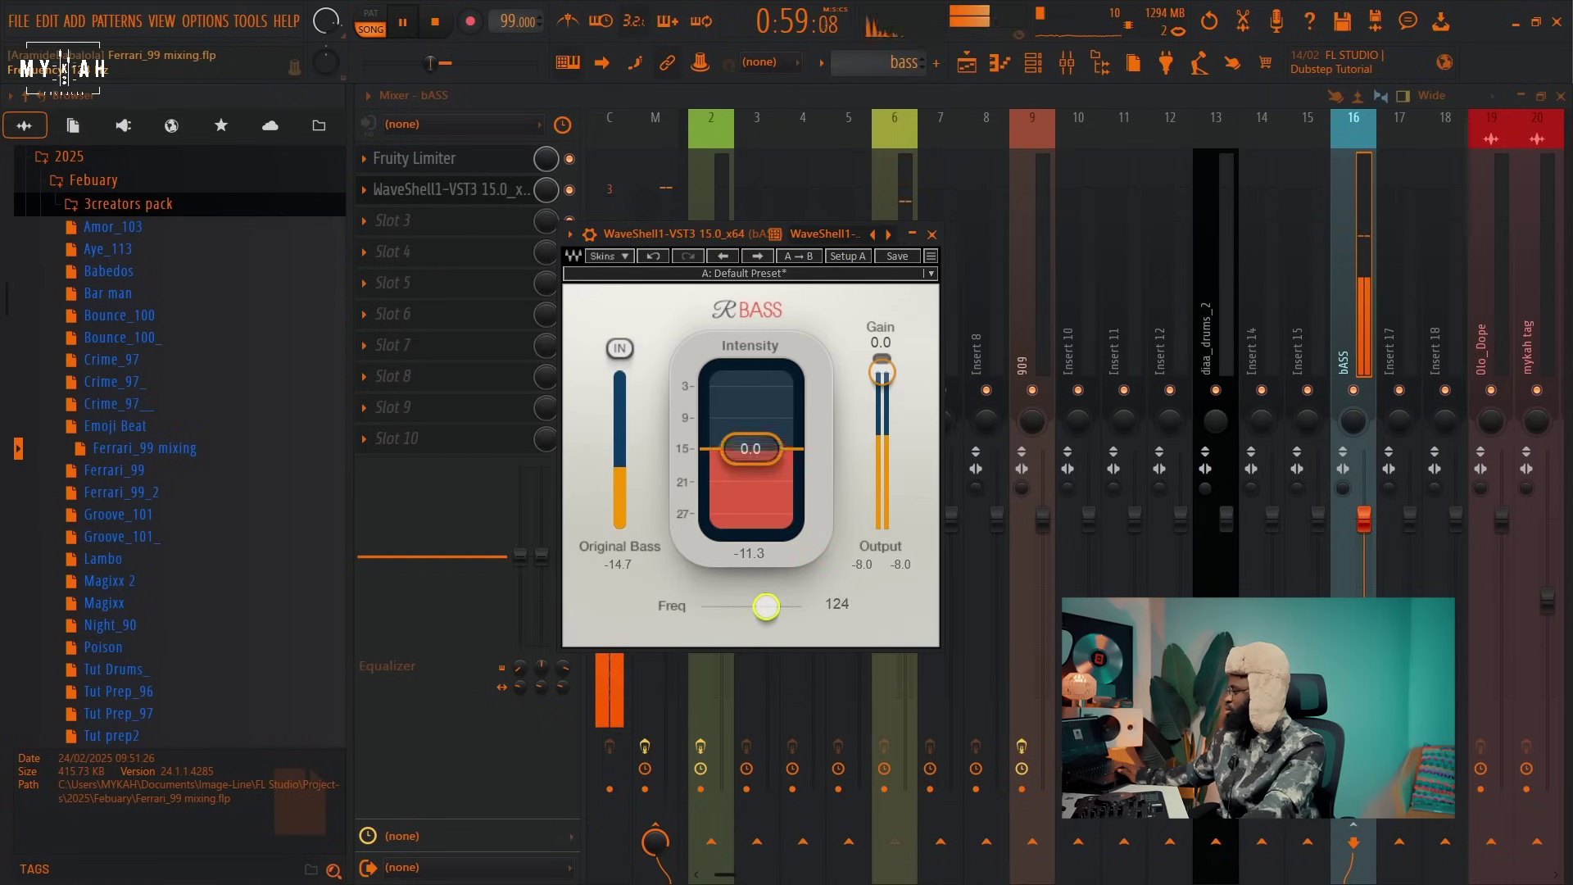
left_click_drag(875, 374, 882, 405)
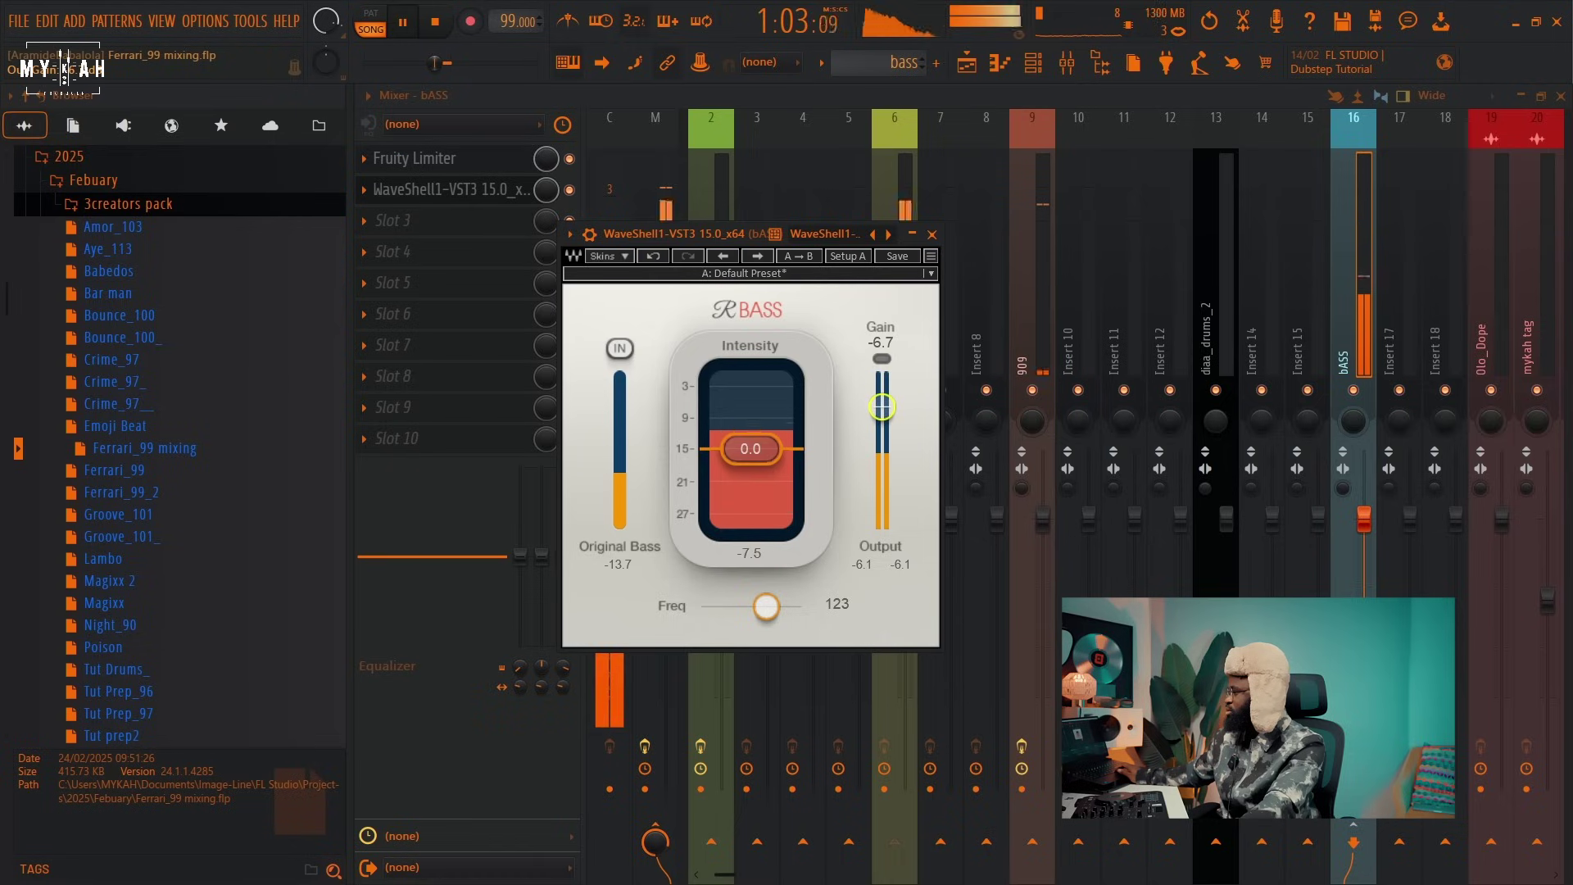
key("space")
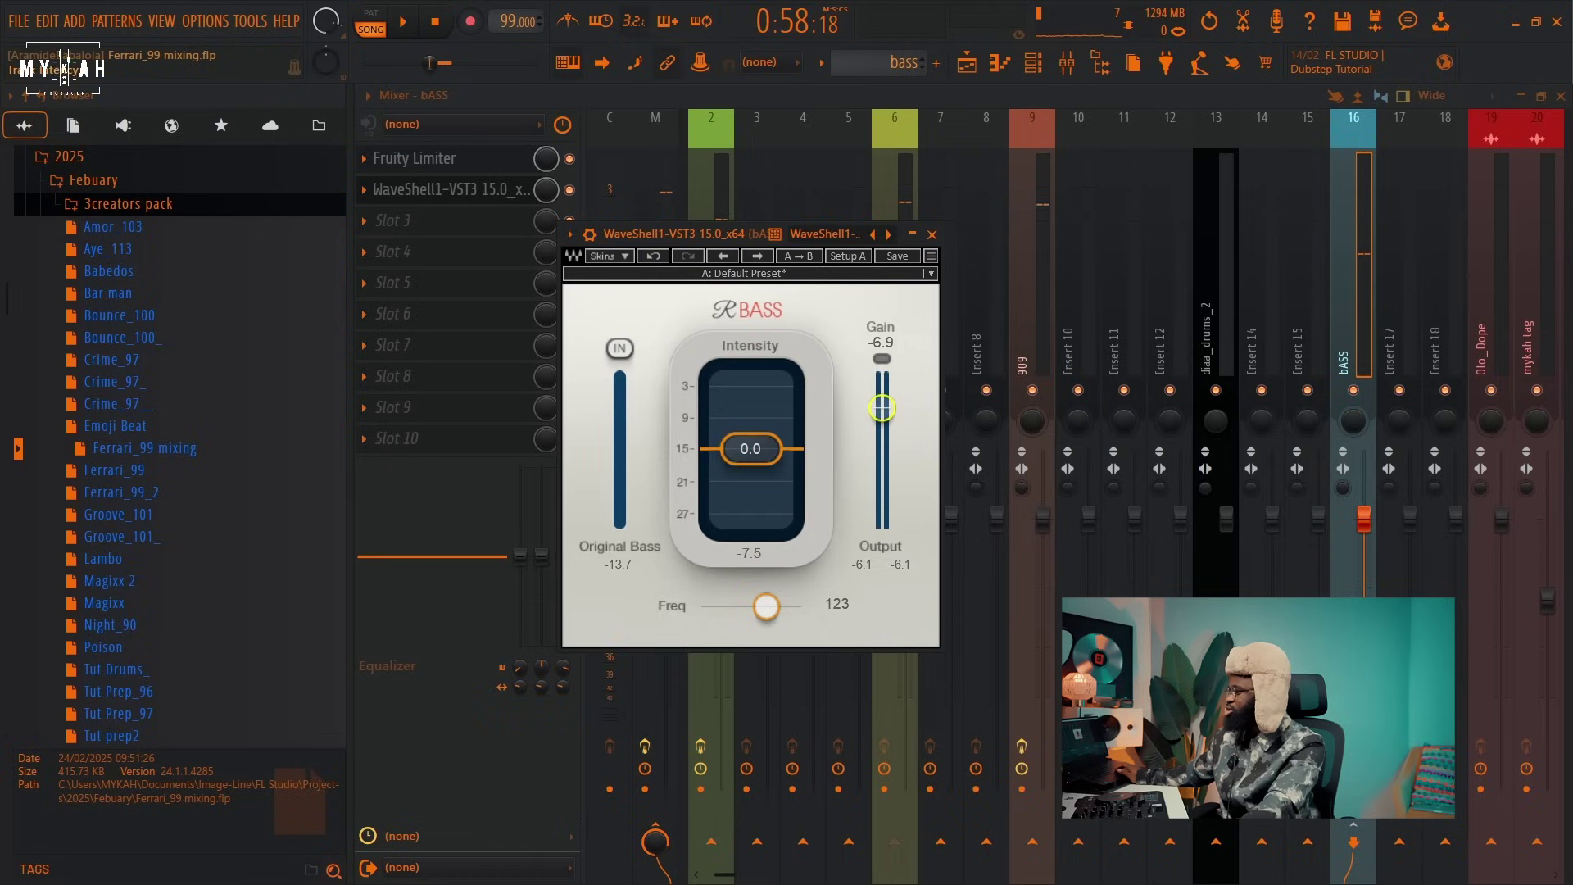
key("space")
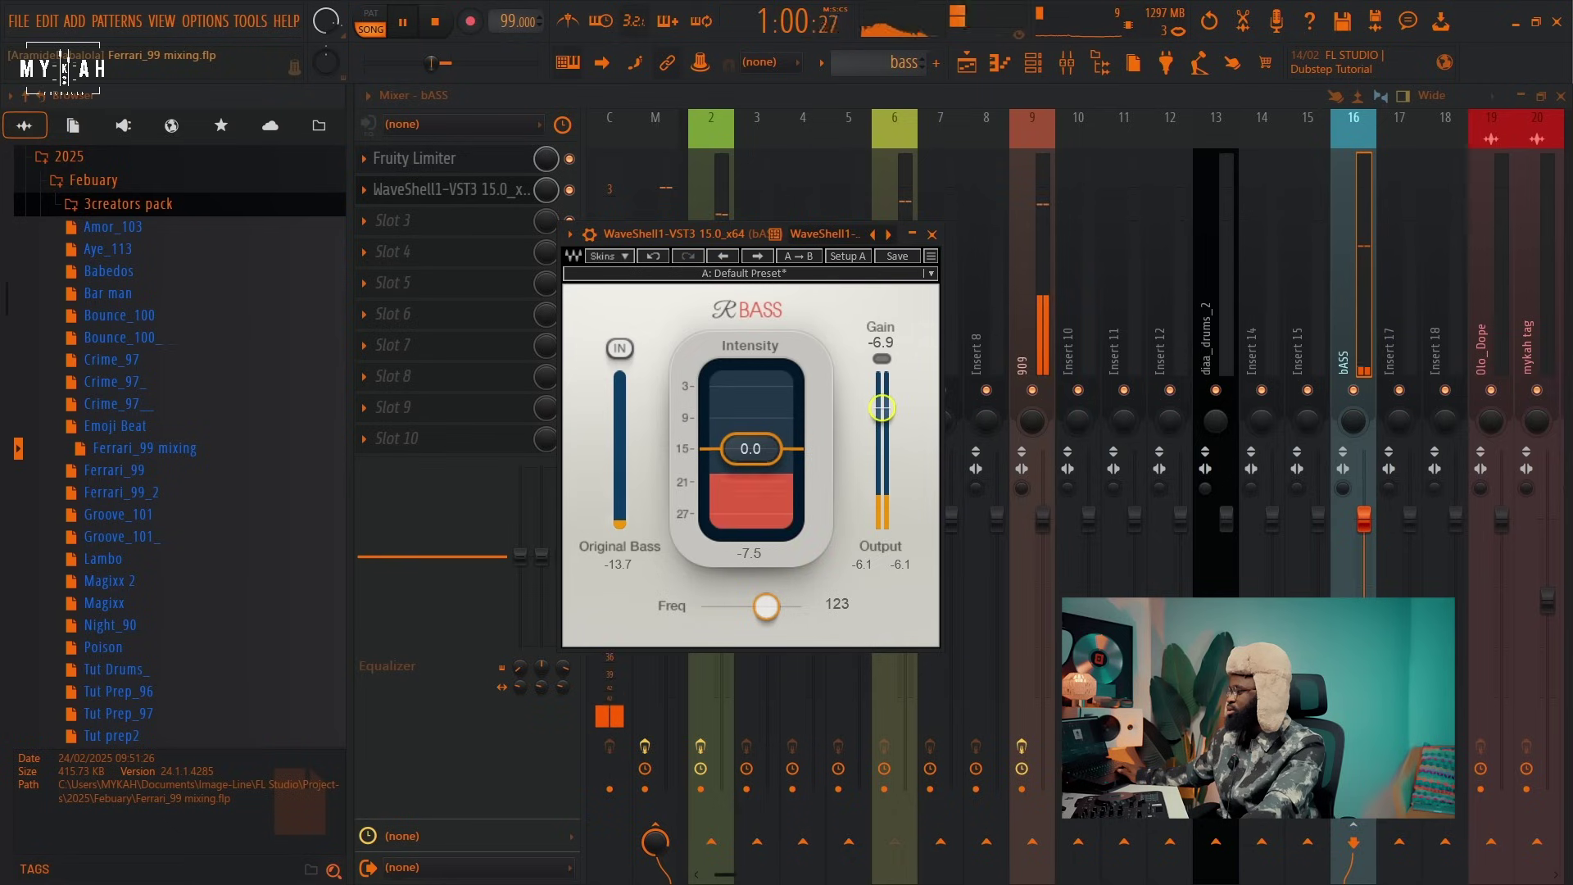
key("space")
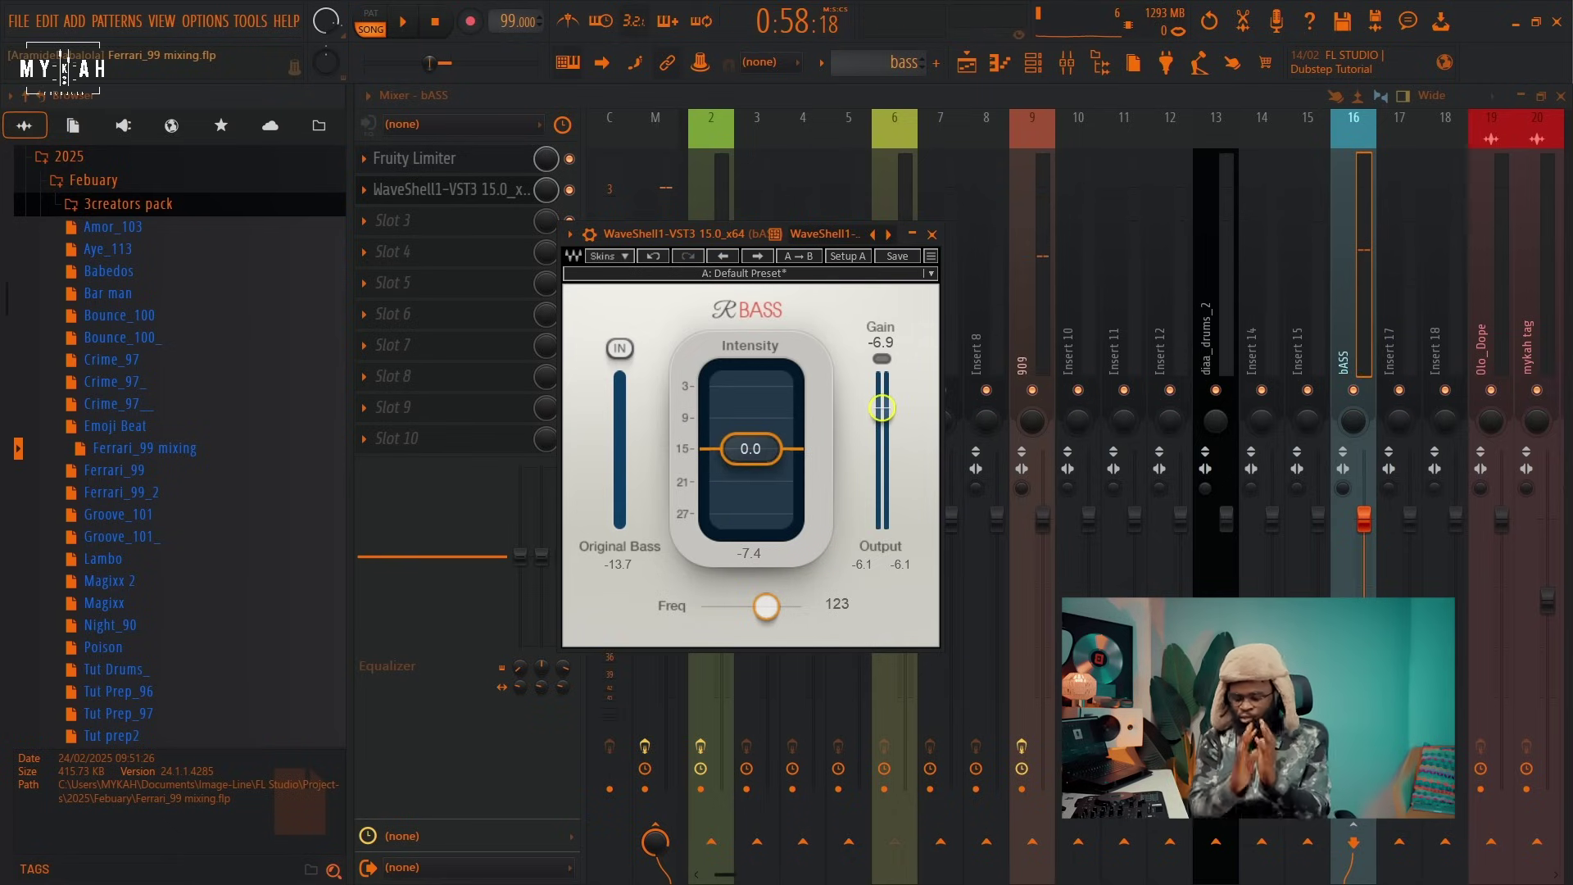
Add Fruity Parametric EQ 2 to the bASS track's third slot and play the mix to inspect the bass spectrum.
left_click(380, 237)
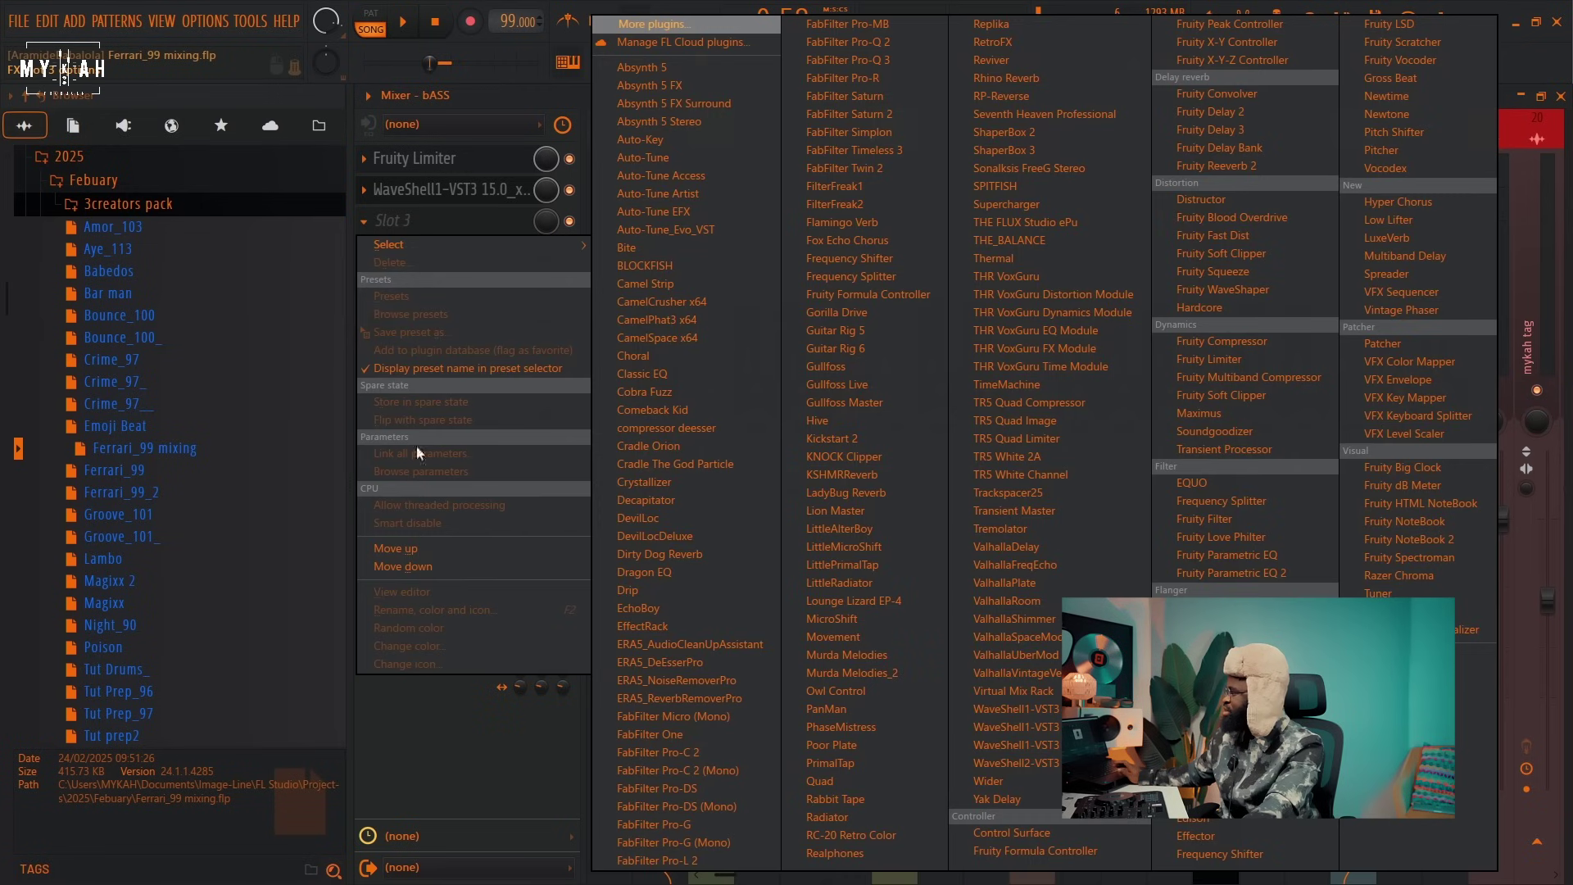
left_click(1237, 572)
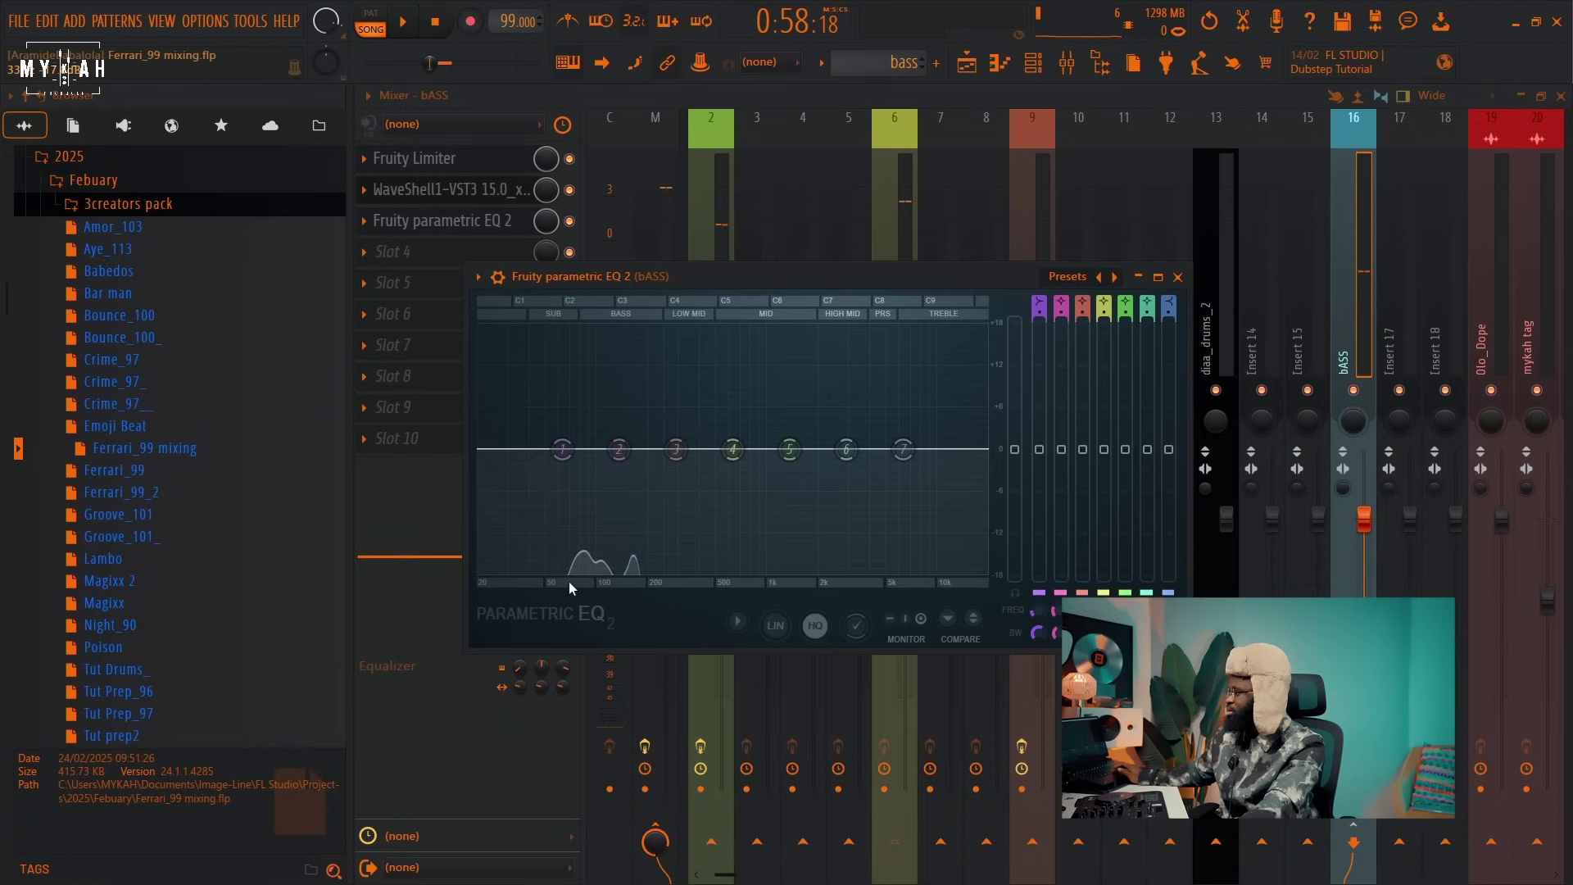
key("space")
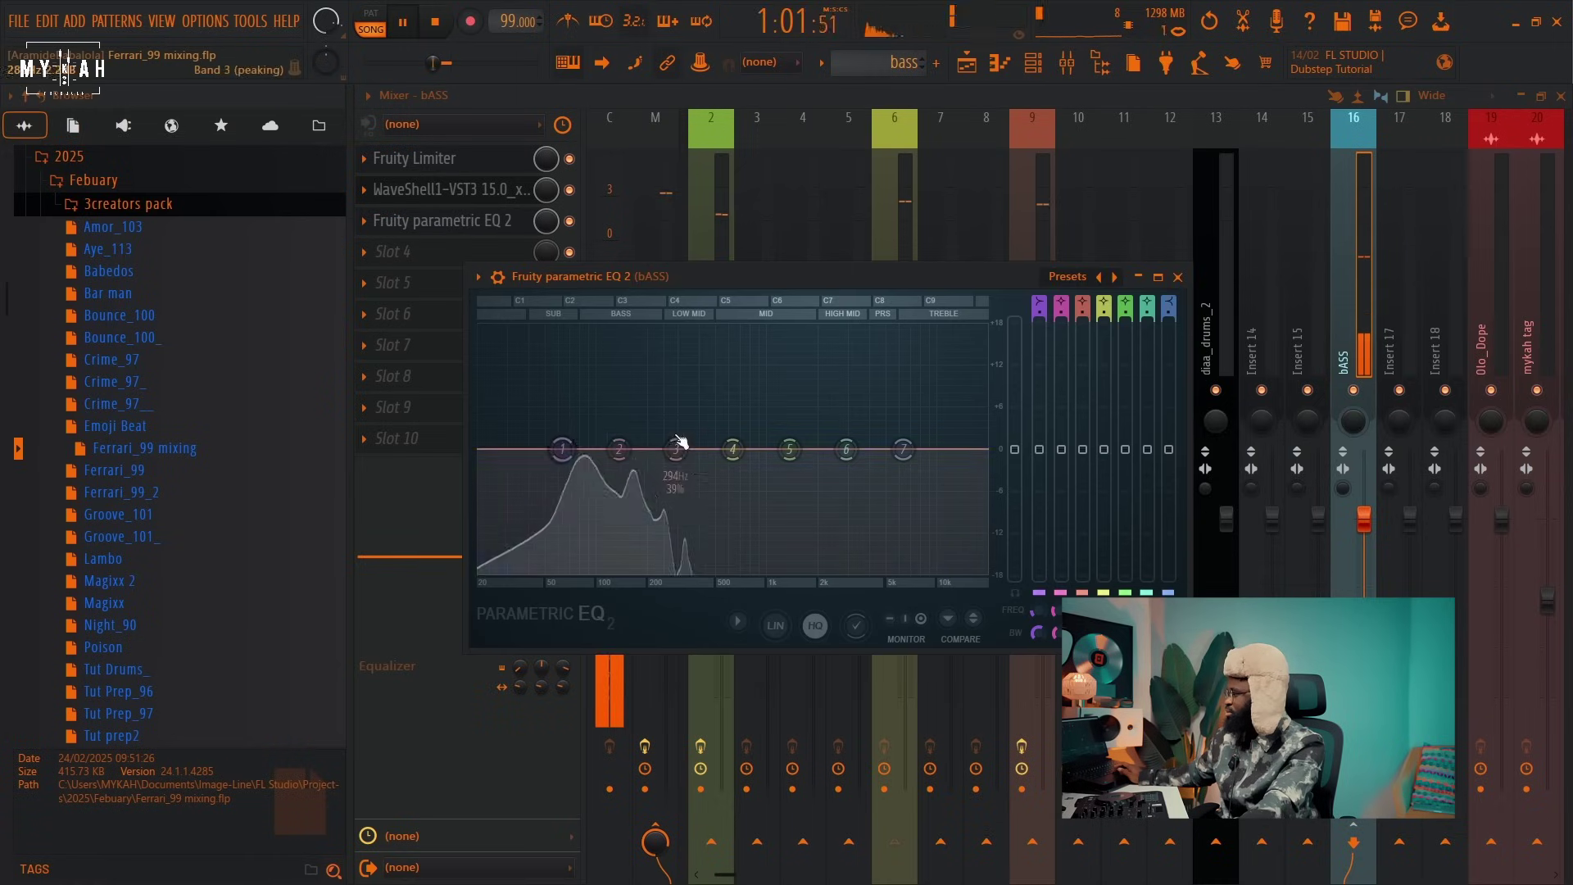
left_click(705, 279)
key("space")
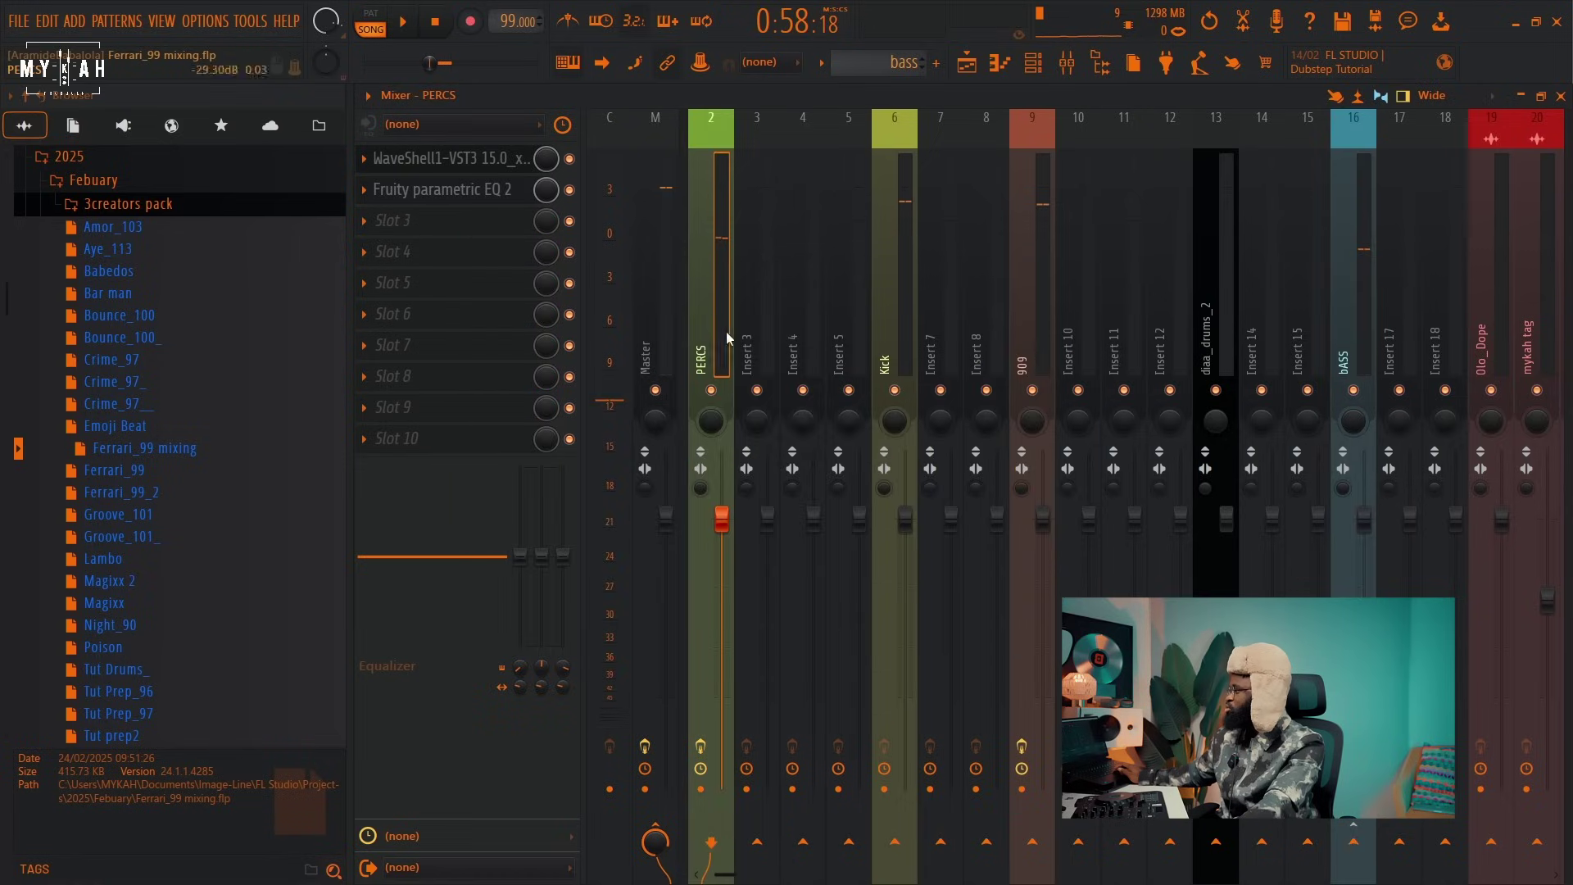
Add Fruity Parametric EQ 2 to the Kick track's first slot and play the mix to inspect the kick's spectrum.
left_click(890, 342)
left_click(409, 157)
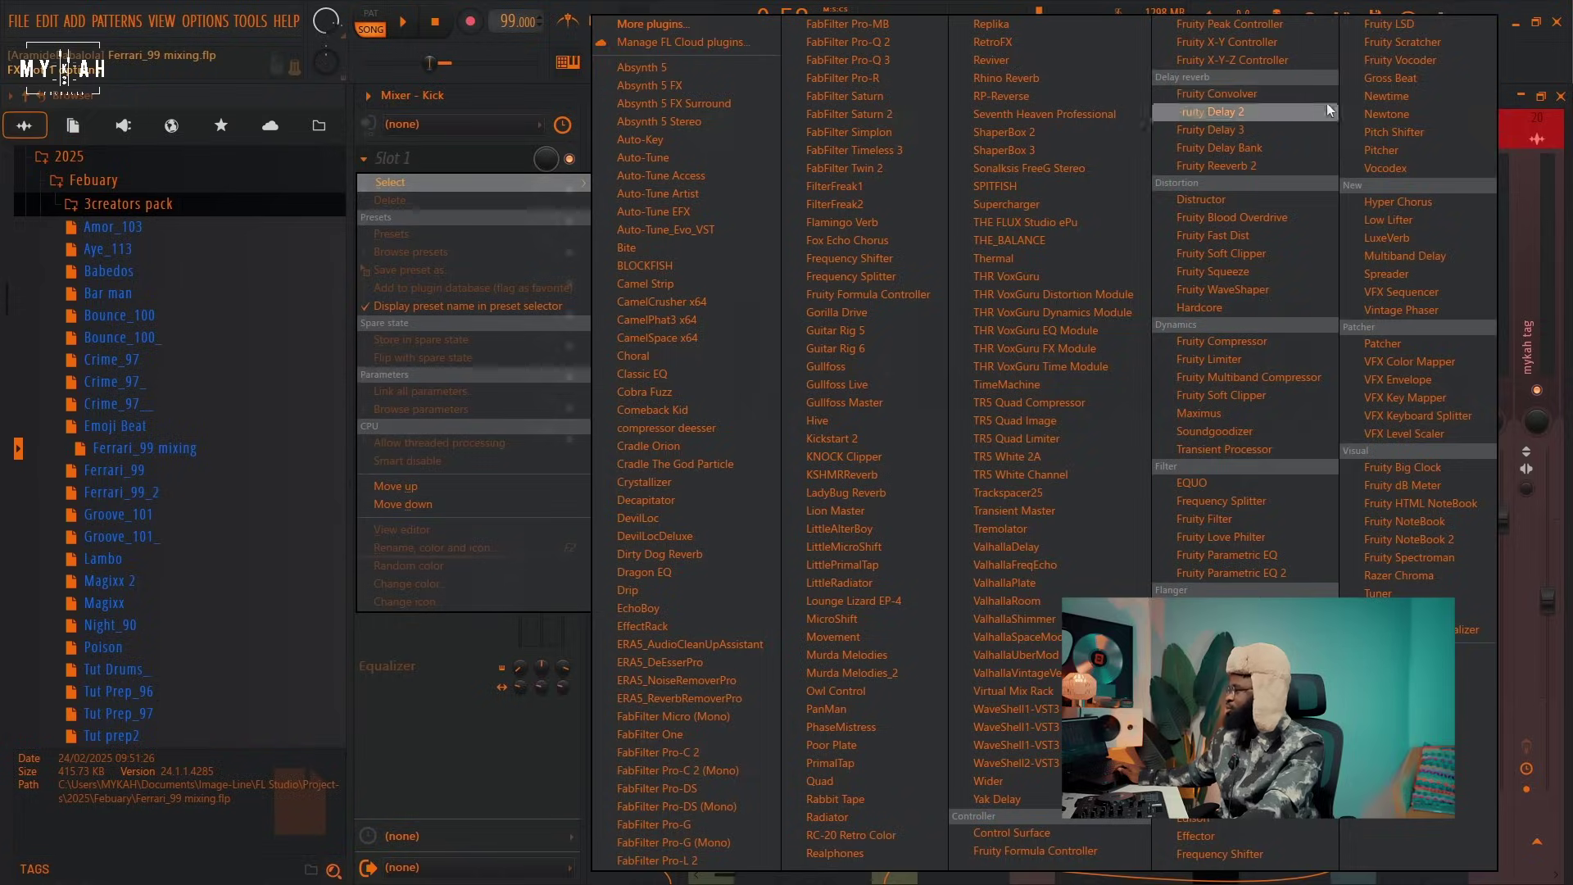
left_click(1232, 574)
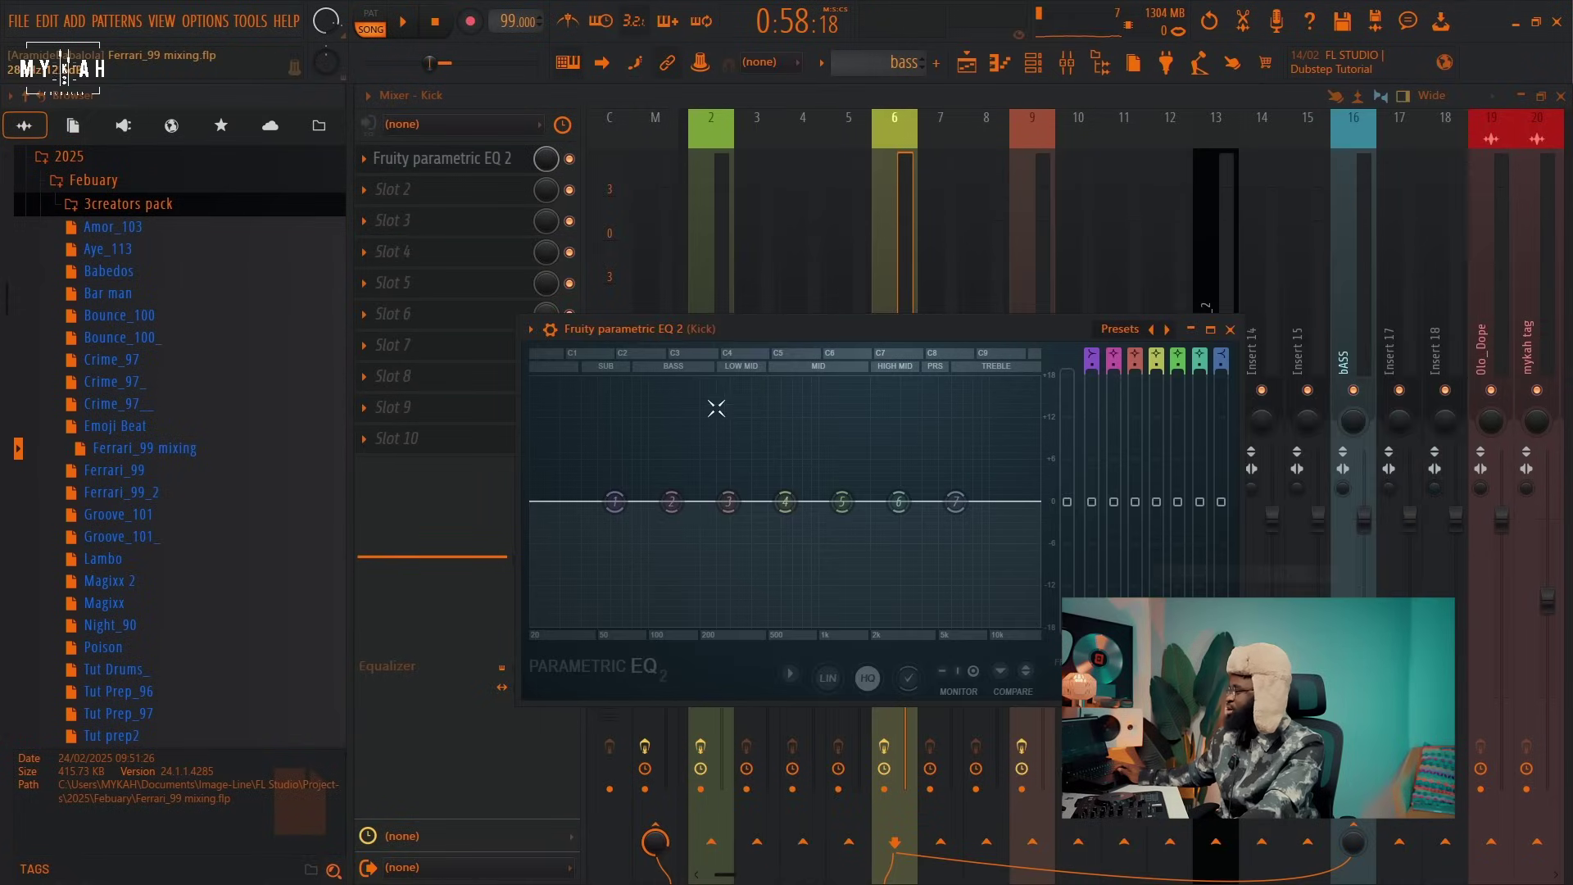
left_click_drag(739, 331, 916, 296)
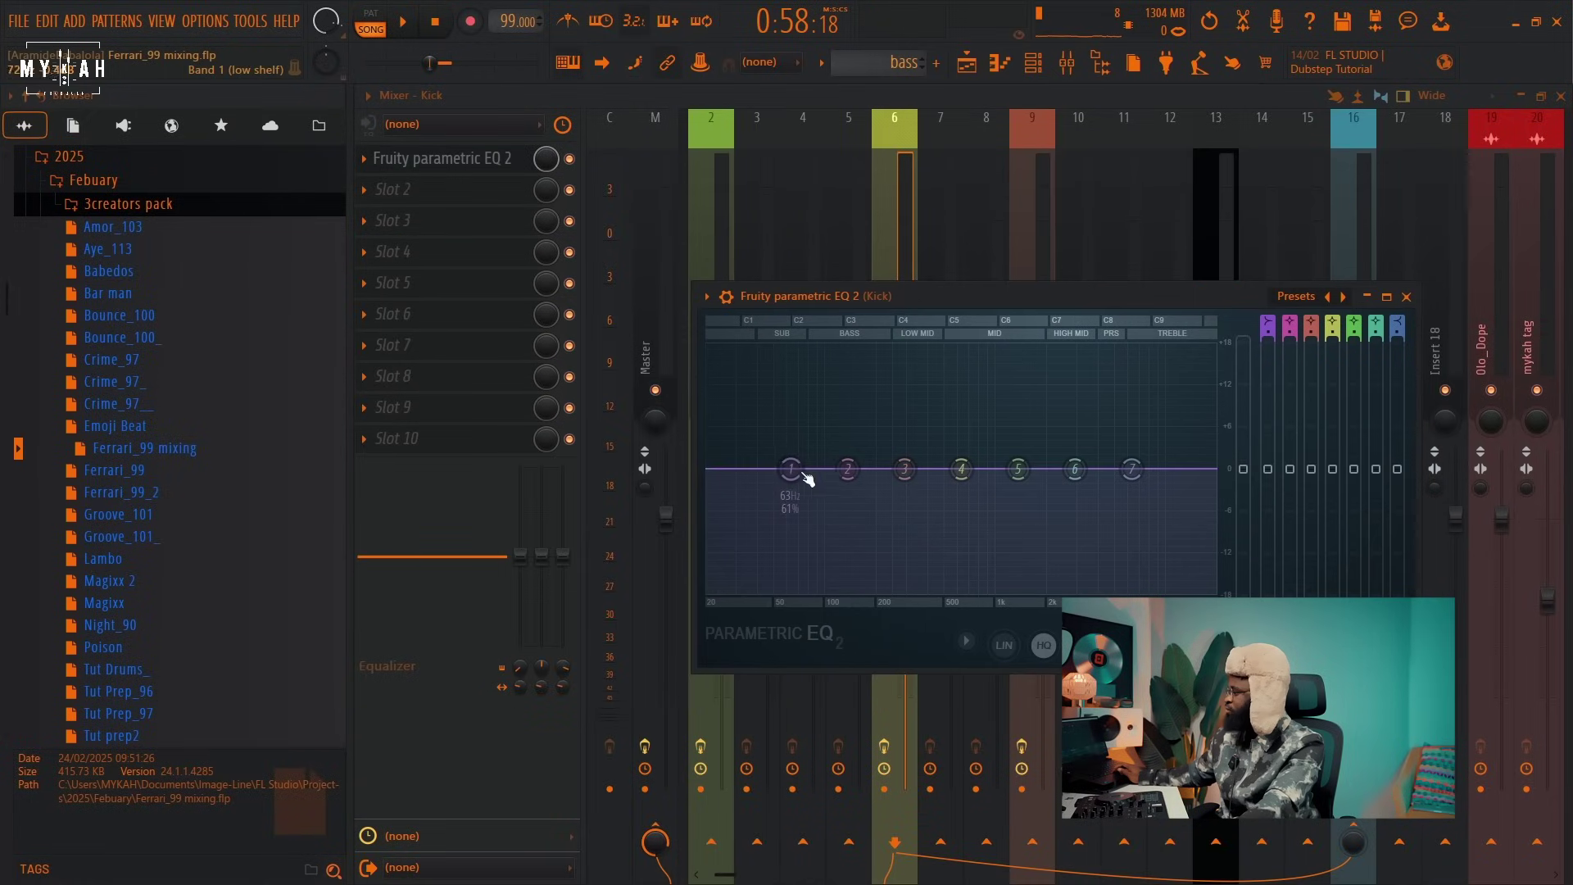
key("space")
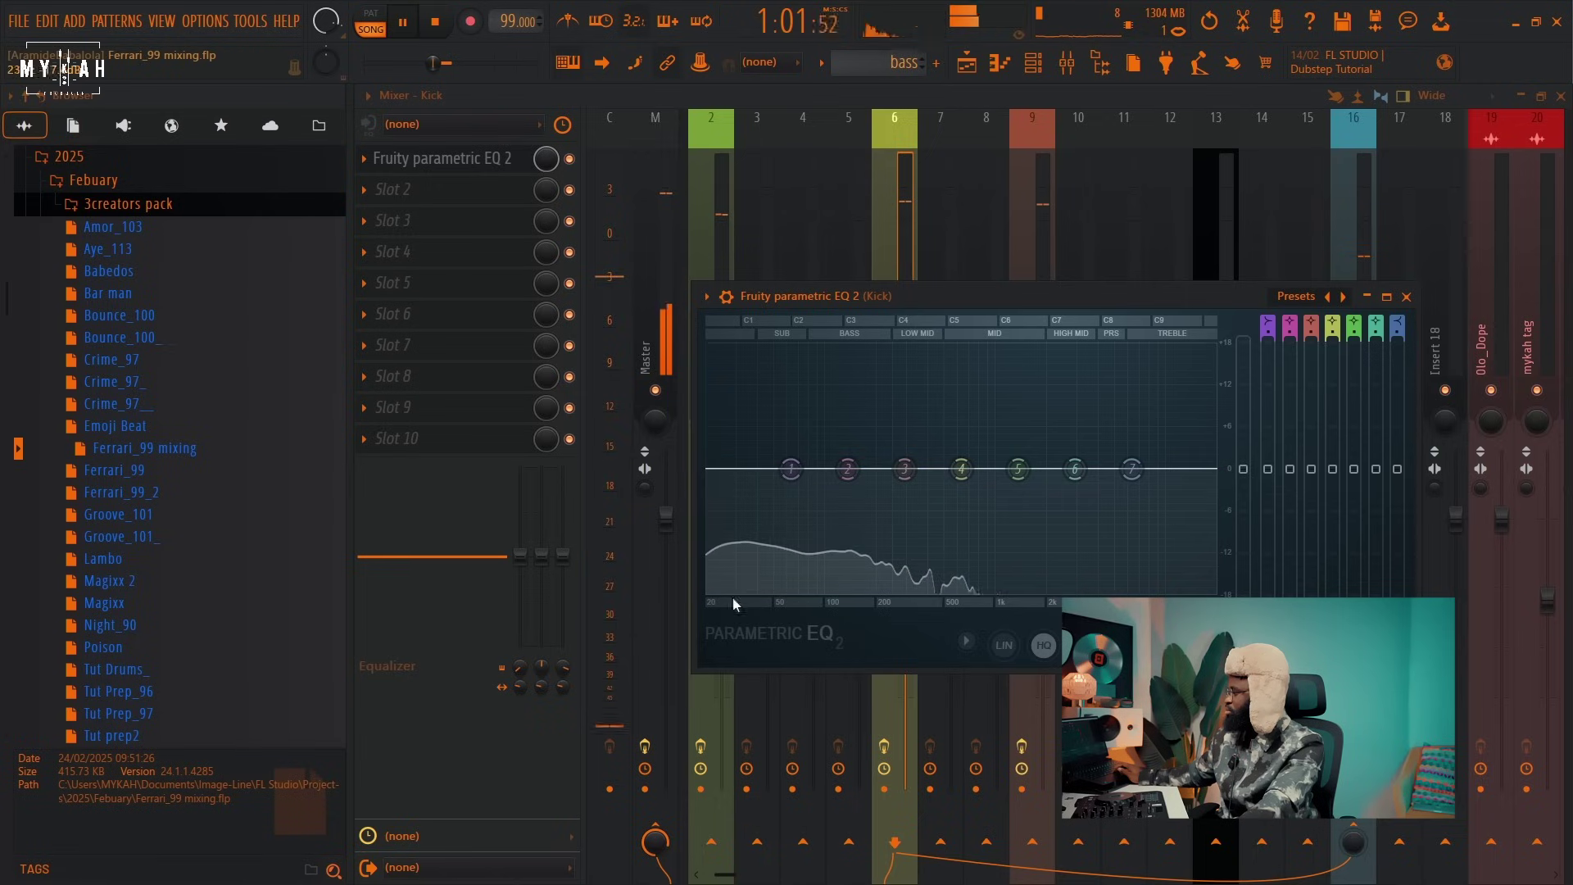
key("space")
Unmute the sn track in the playlist, play it with the drums and bass, and select the sn pattern.
left_click(975, 61)
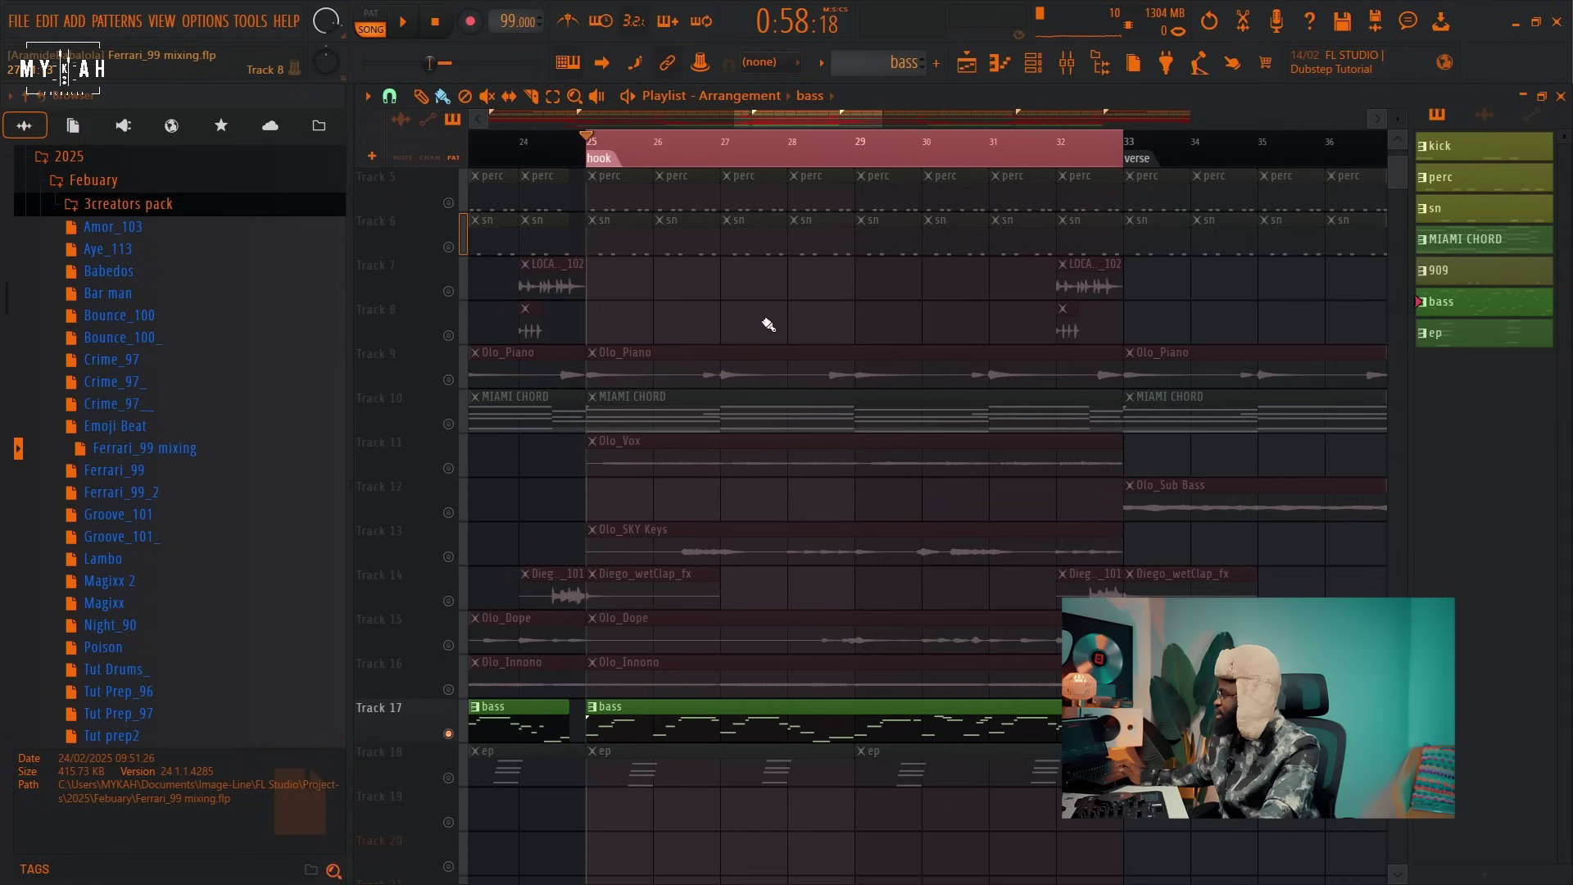
scroll(757, 317, "up", 4)
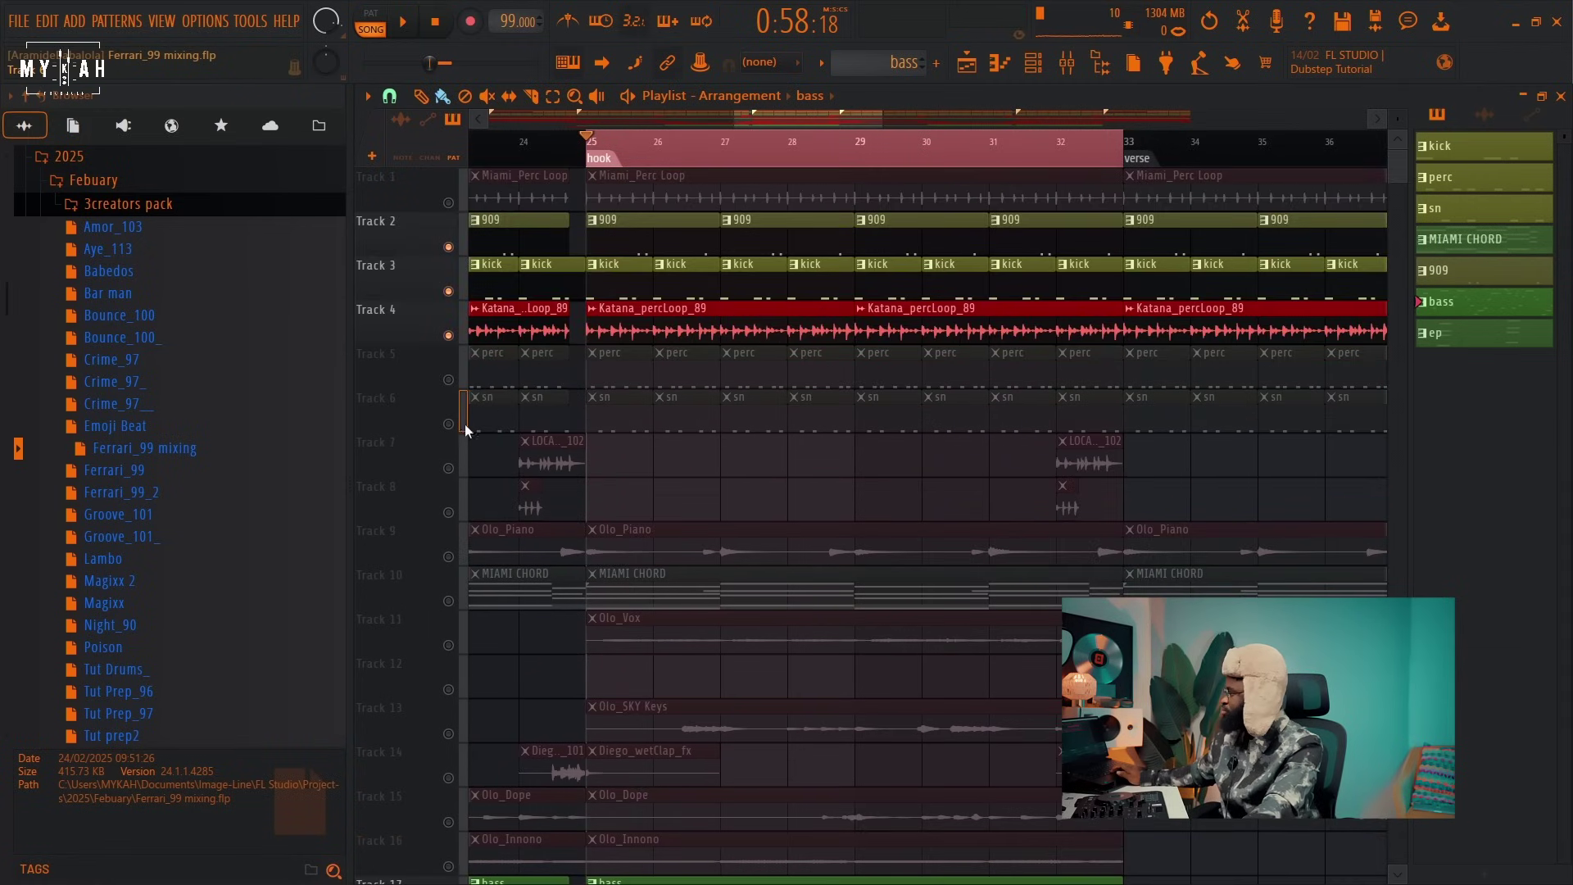
left_click(448, 424)
key("space")
left_click(607, 418)
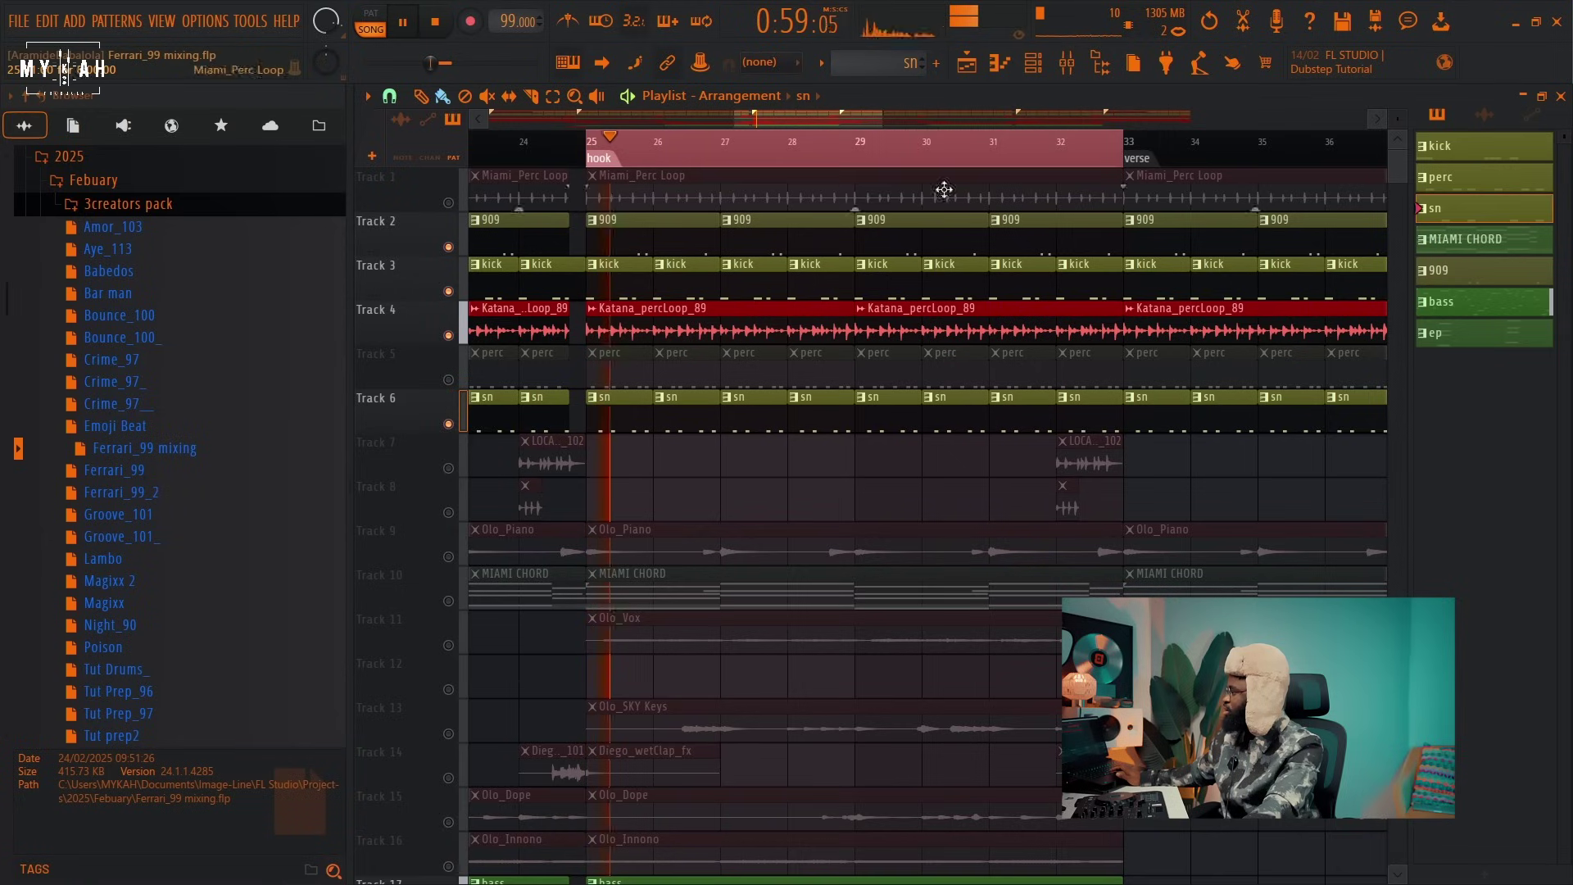
Check in the mixer which insert the sn pattern plays through while the mix is running.
left_click(1035, 66)
left_click(1068, 65)
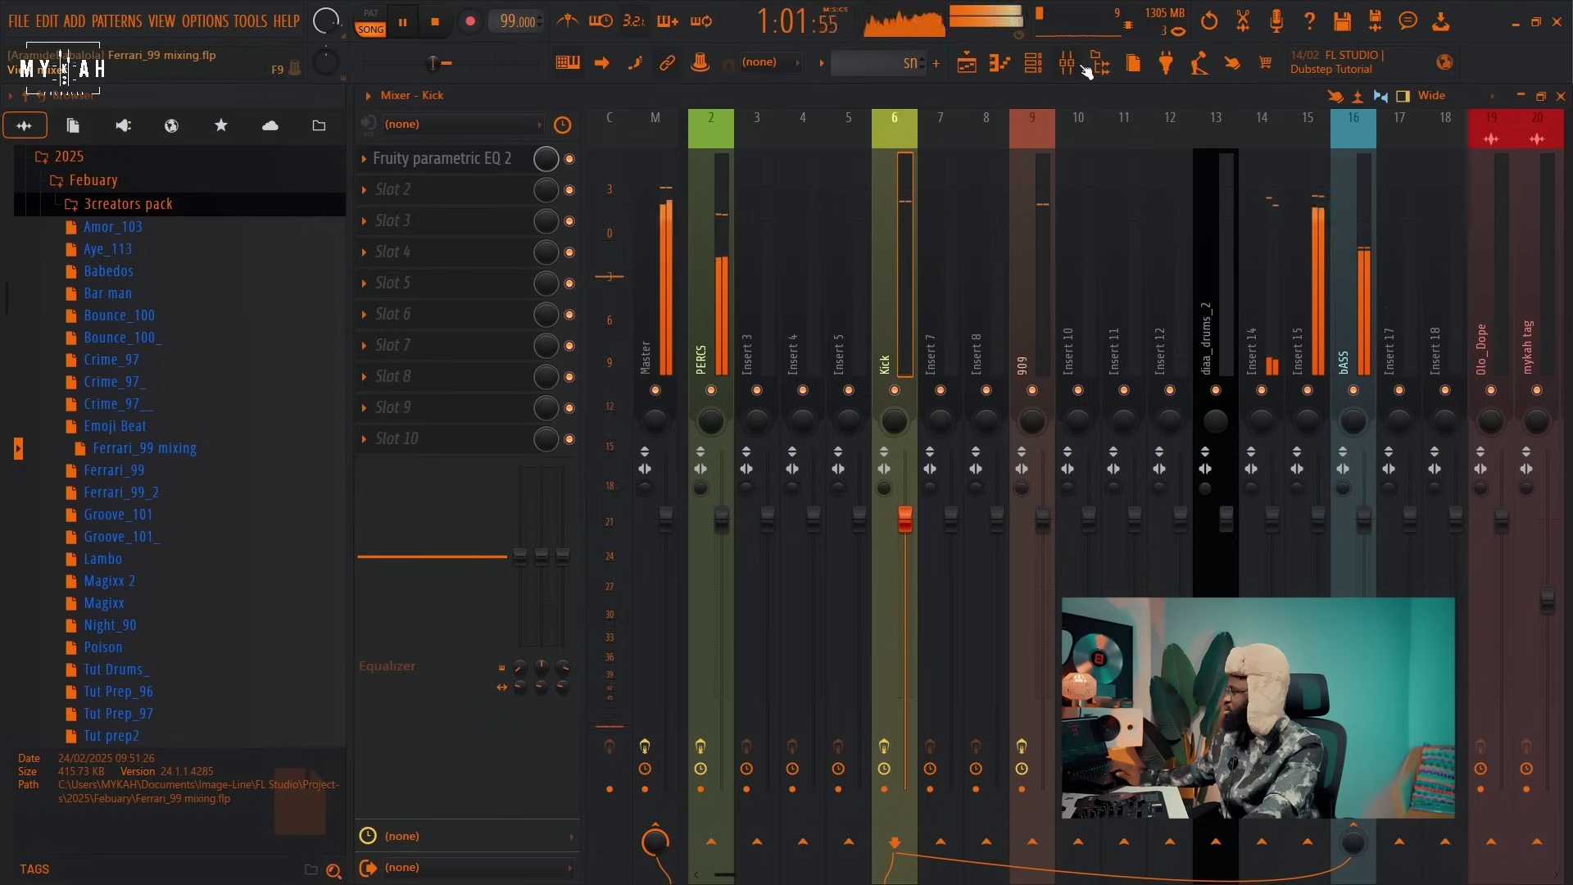
key("space")
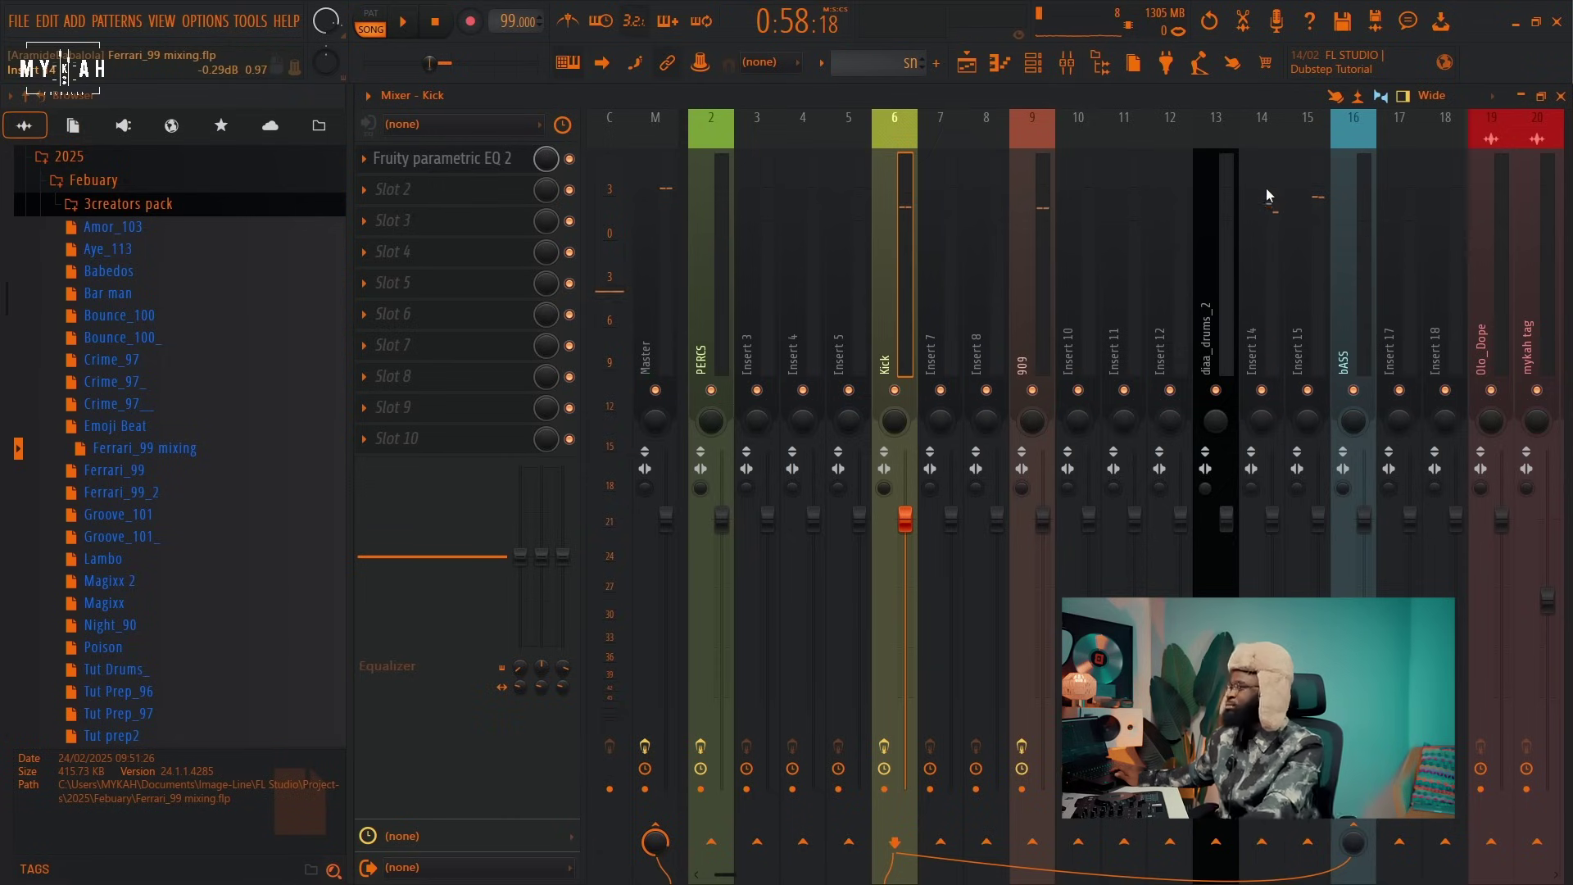
Rename mixer Insert 14 as sNARE 1 and Insert 15 as SNARE 2.
right_click(1271, 282)
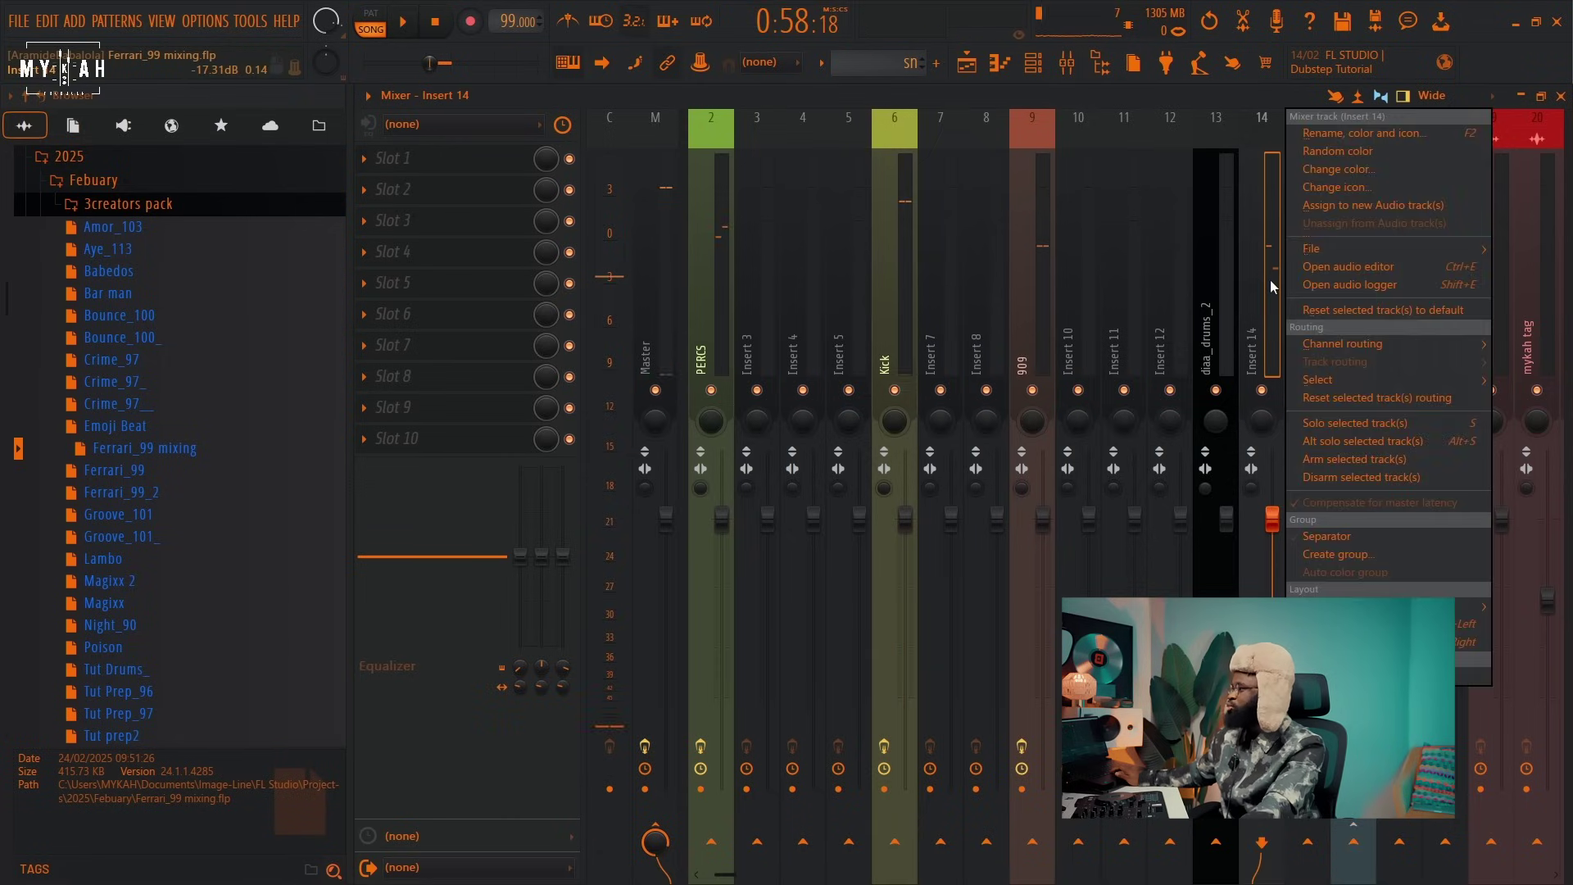
left_click(1329, 135)
key("Caps_Lock")
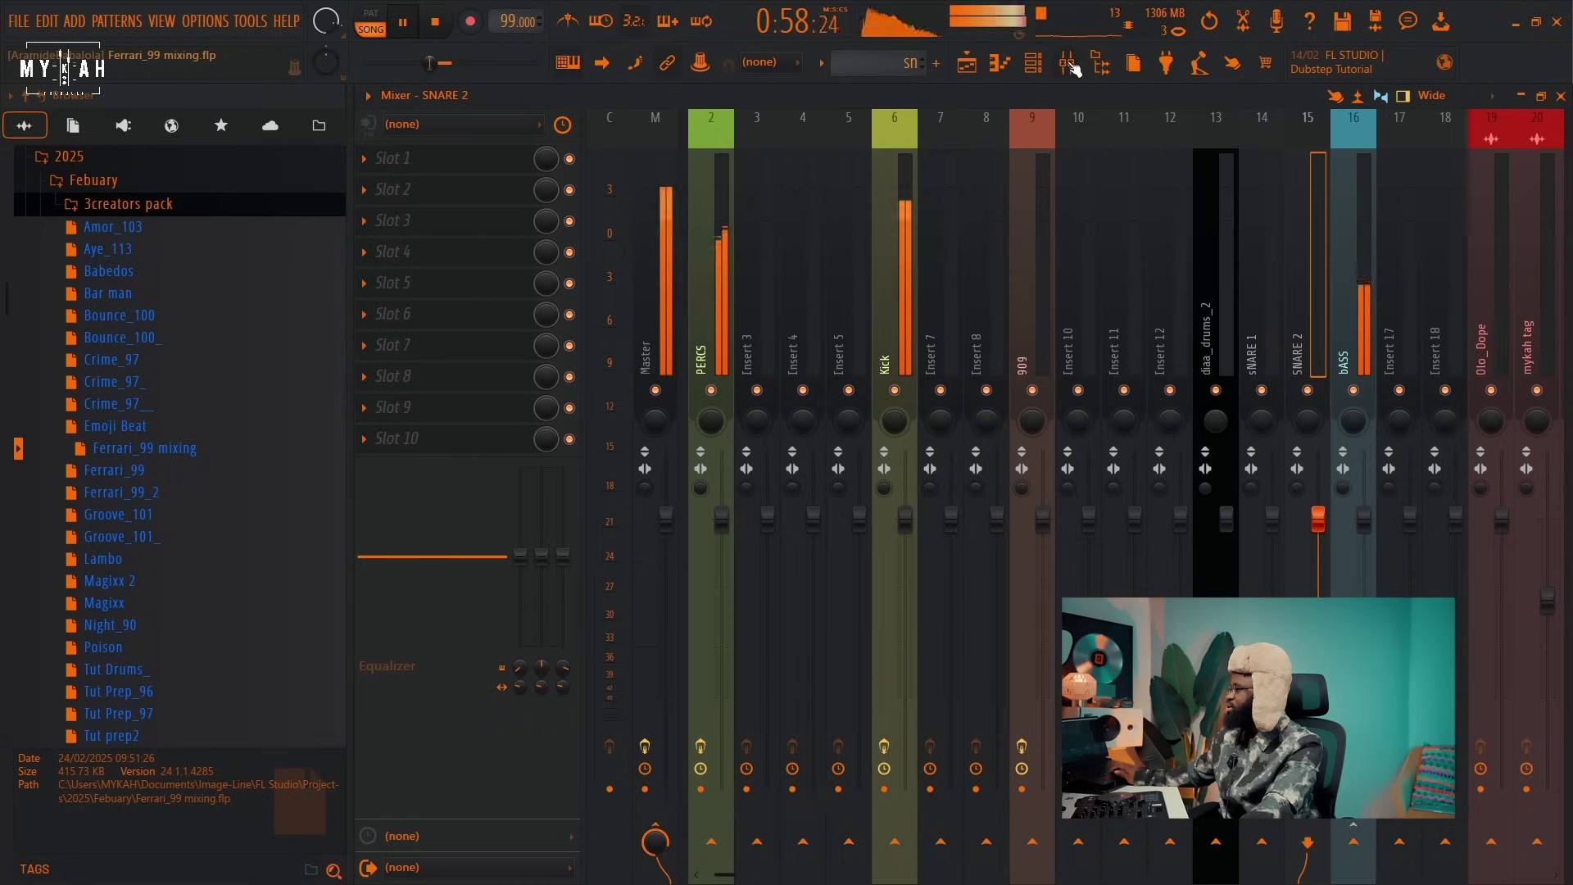
Add Fruity Parametric EQ 2 to the sNARE 1 track's first slot and cut the lows with band 1 at about 207 Hz.
left_click(1265, 318)
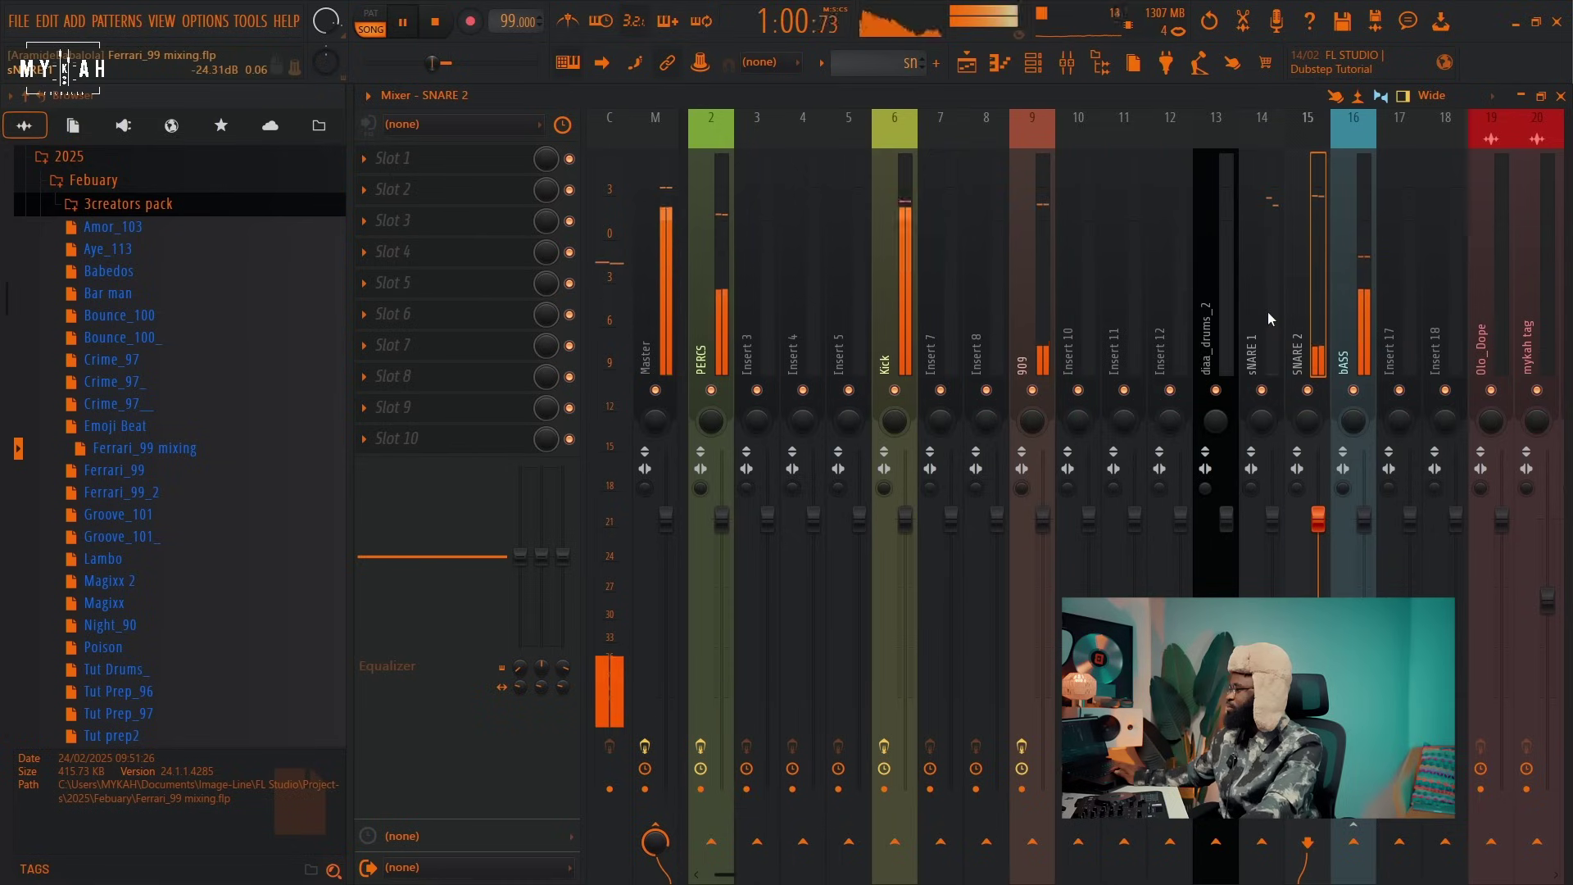
key("space")
left_click(440, 164)
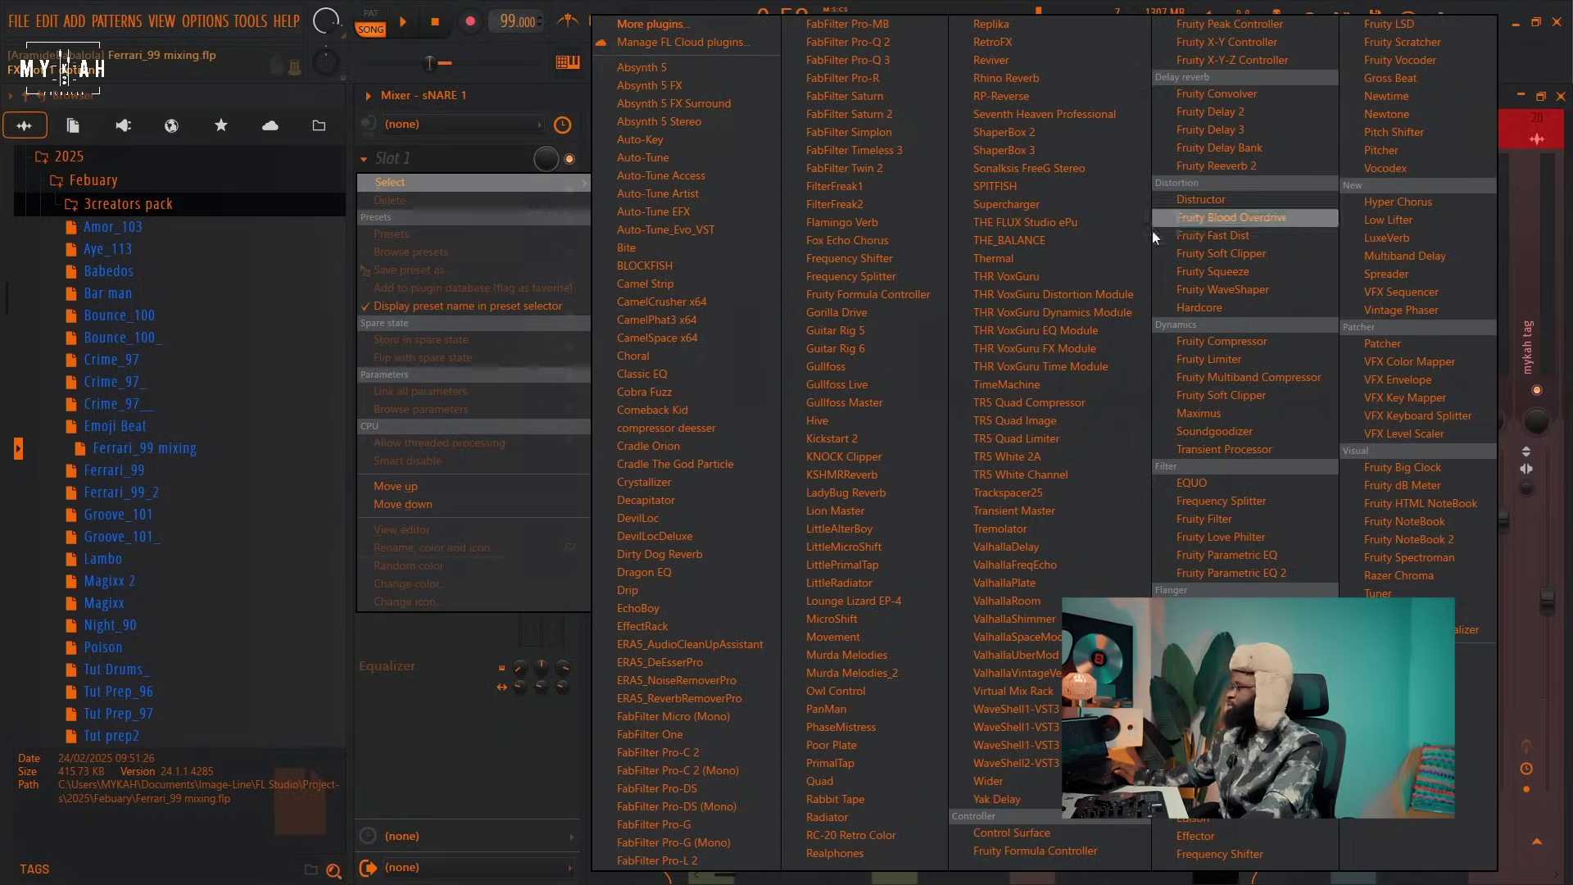
left_click(1246, 571)
left_click_drag(557, 502, 694, 623)
key("space")
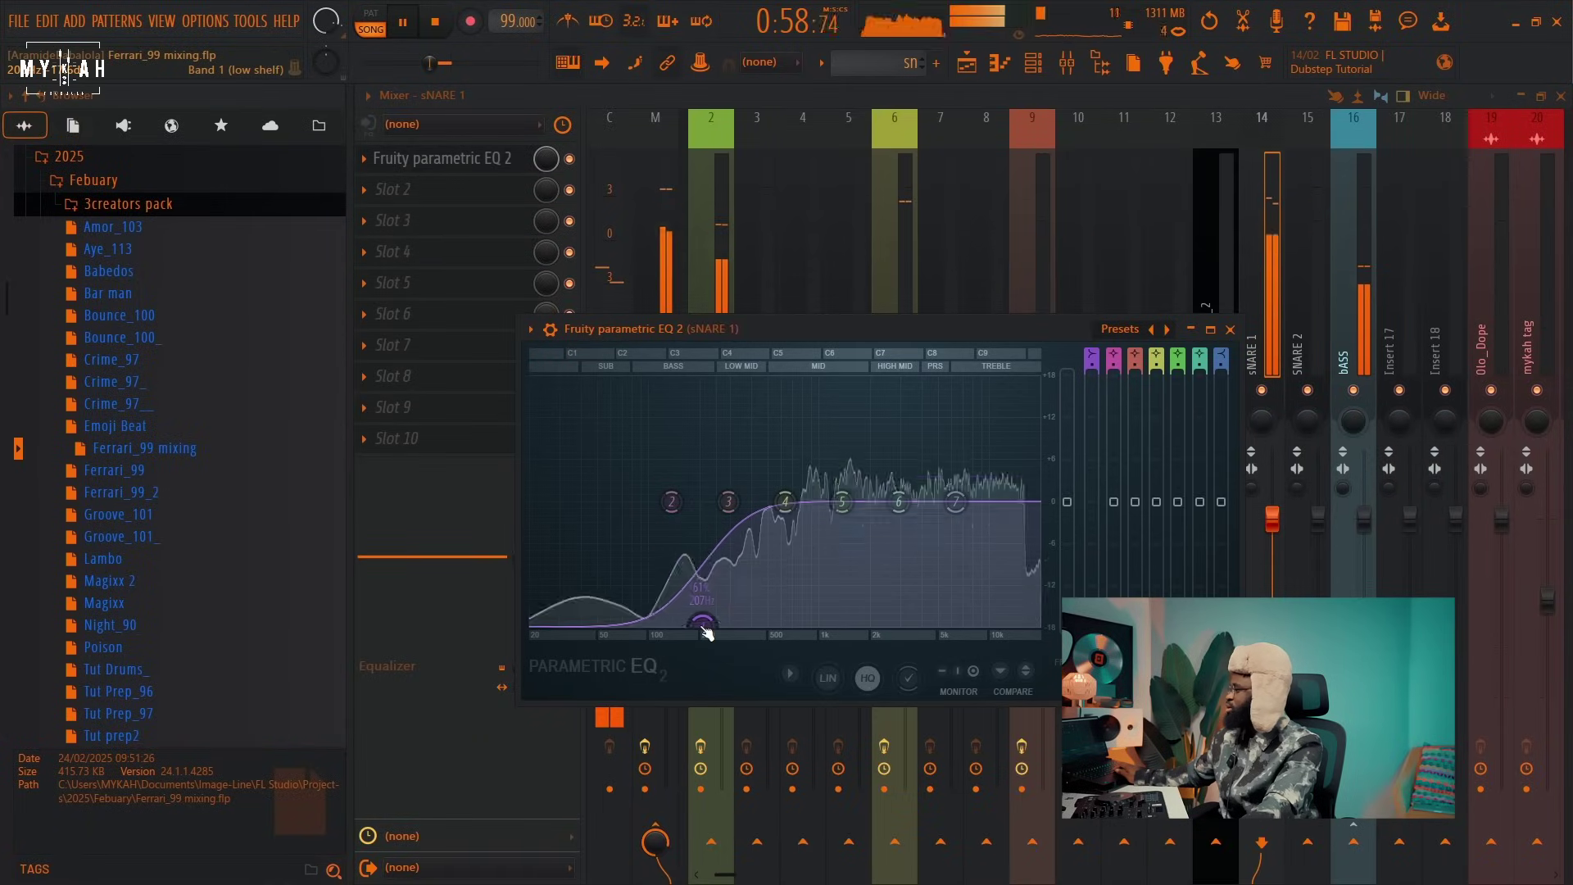
key("space")
Add Fruity Parametric EQ 2 to the SNARE 2 track's first slot and cut the lows with band 1 at about 213 Hz.
left_click(1294, 328)
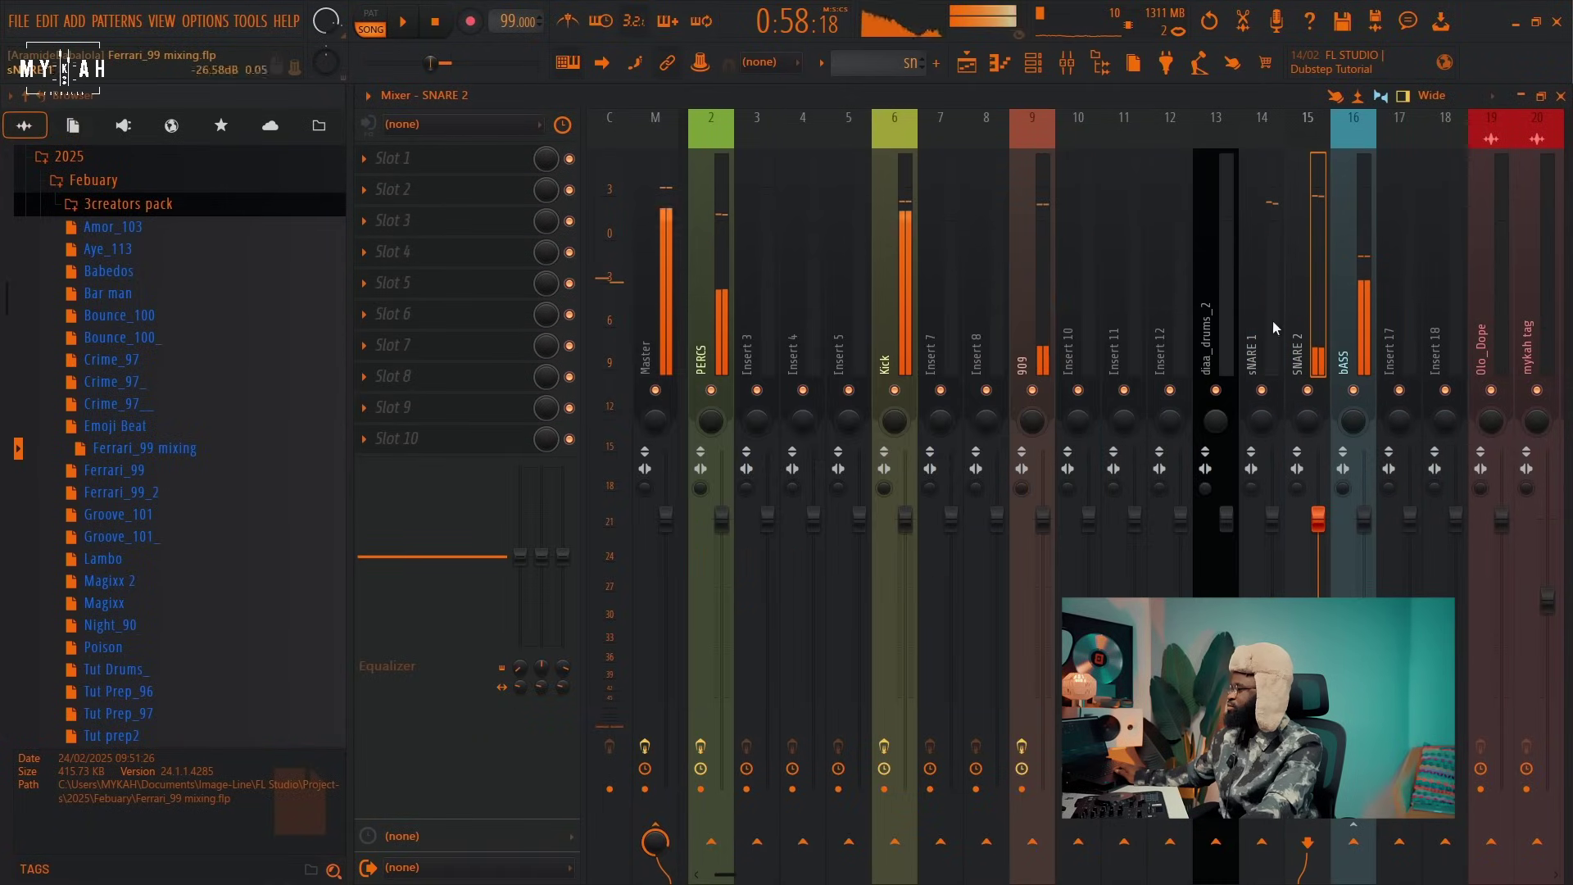
left_click(443, 158)
left_click(1246, 572)
key("space")
key("space")
left_click_drag(464, 354, 551, 465)
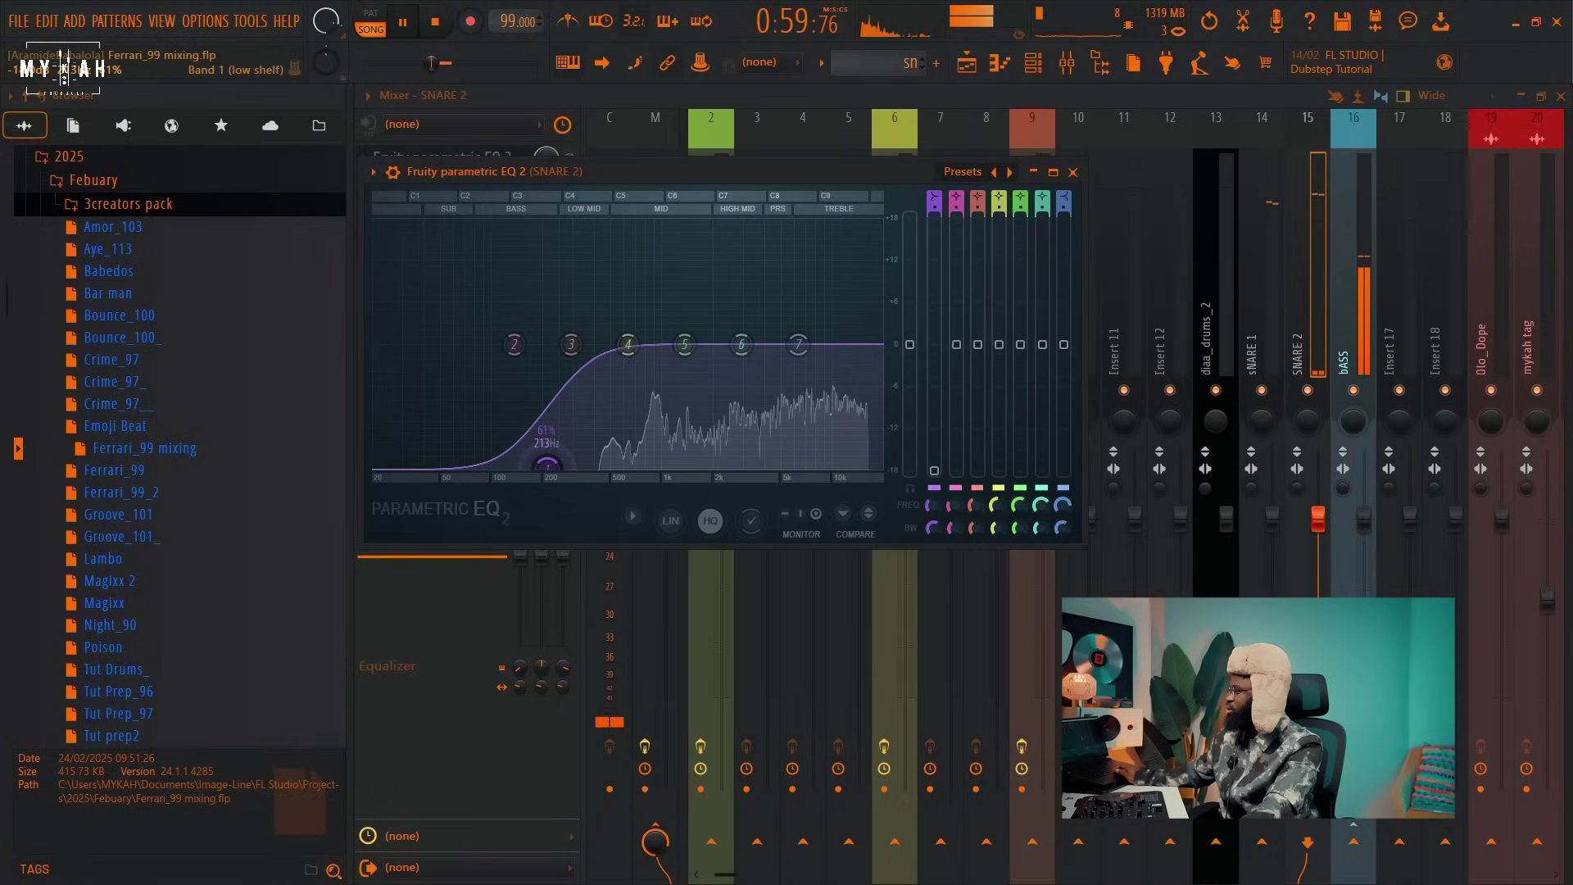
Unmute the perc track in the playlist, play it with the mix, and check which mixer insert its channel uses.
key("F5")
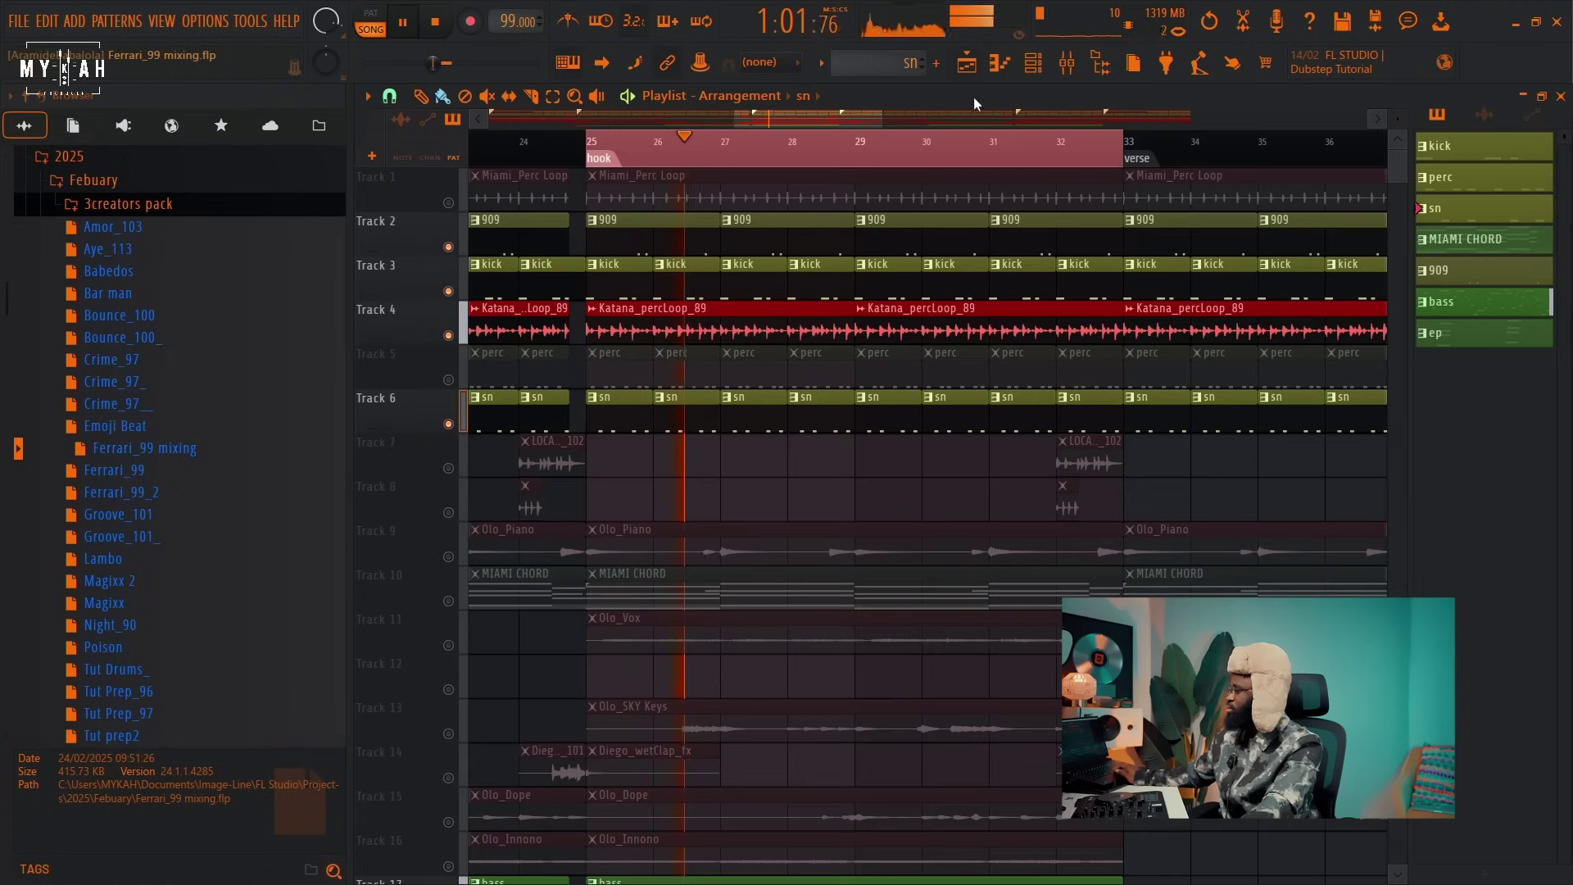
key("space")
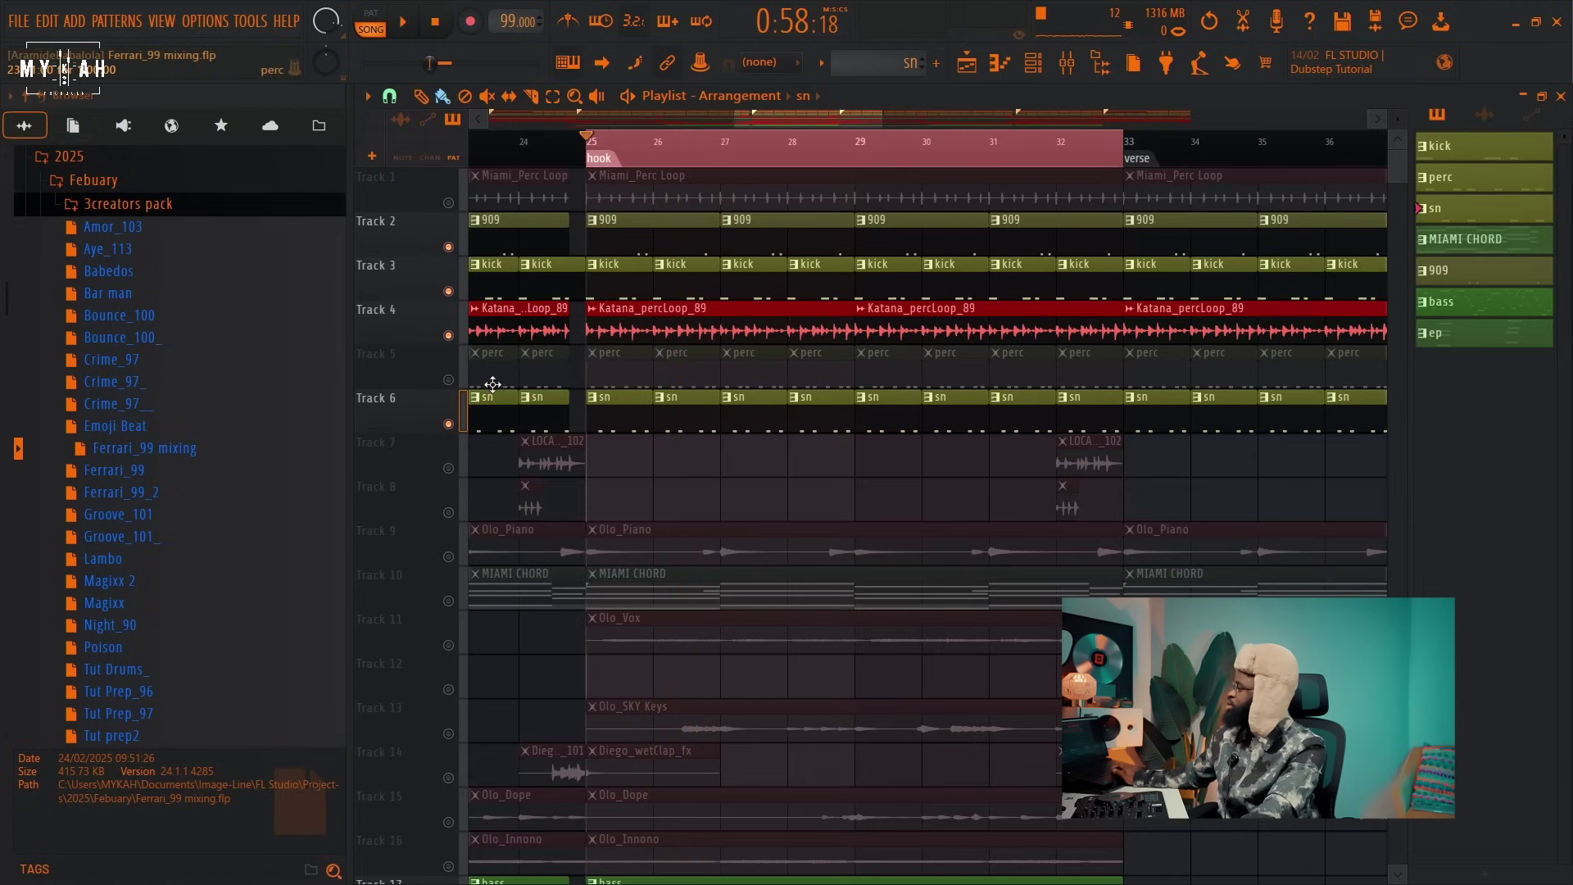
left_click(448, 379)
key("space")
left_click(635, 369)
left_click(1048, 65)
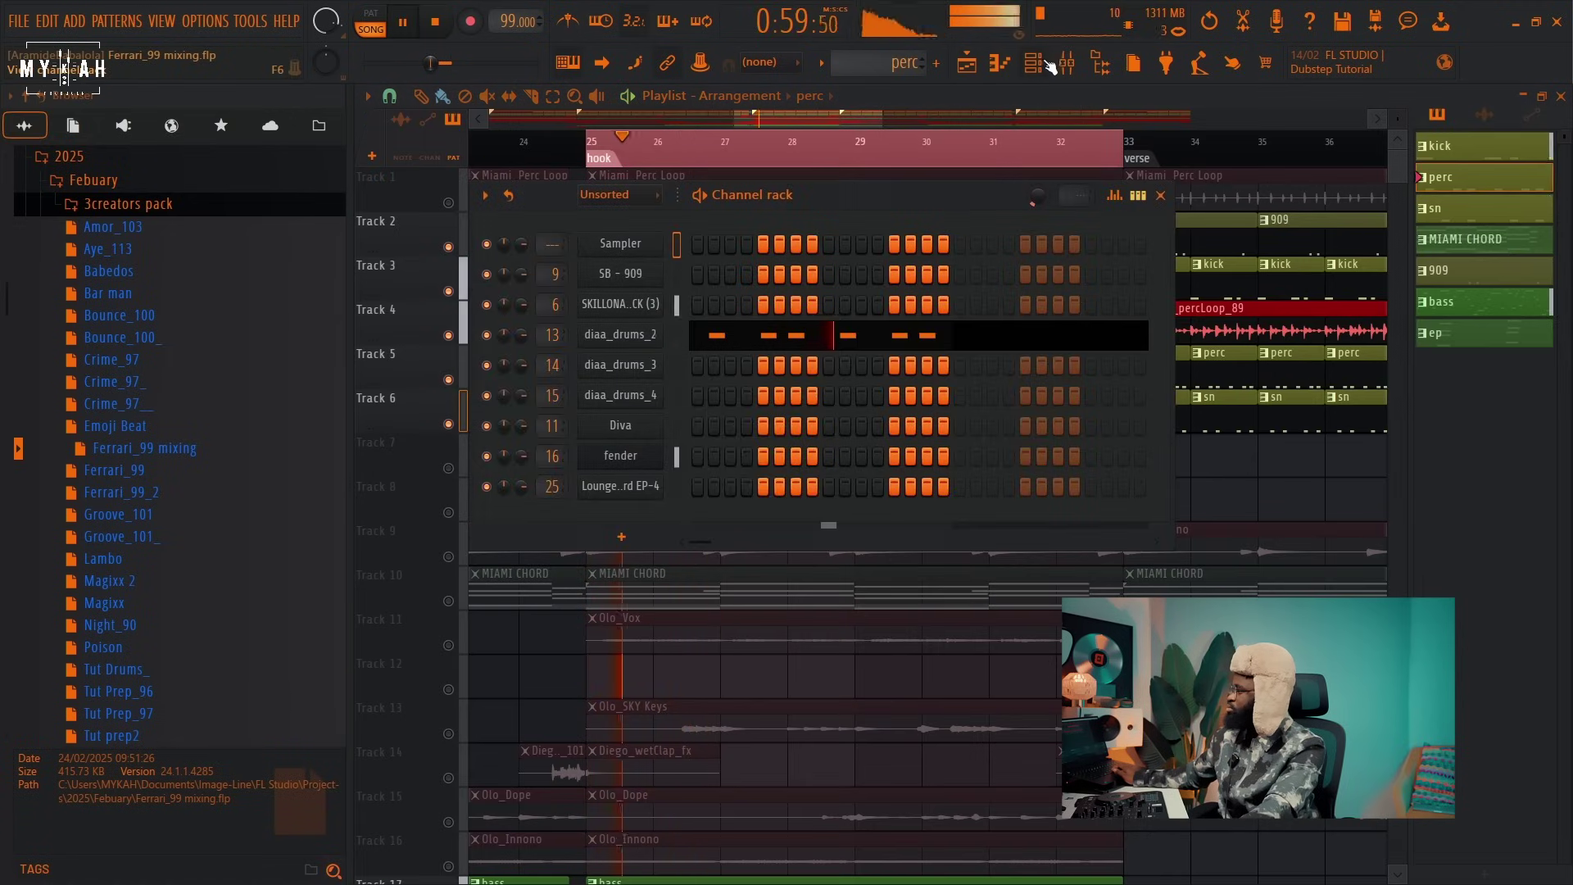
left_click(1064, 65)
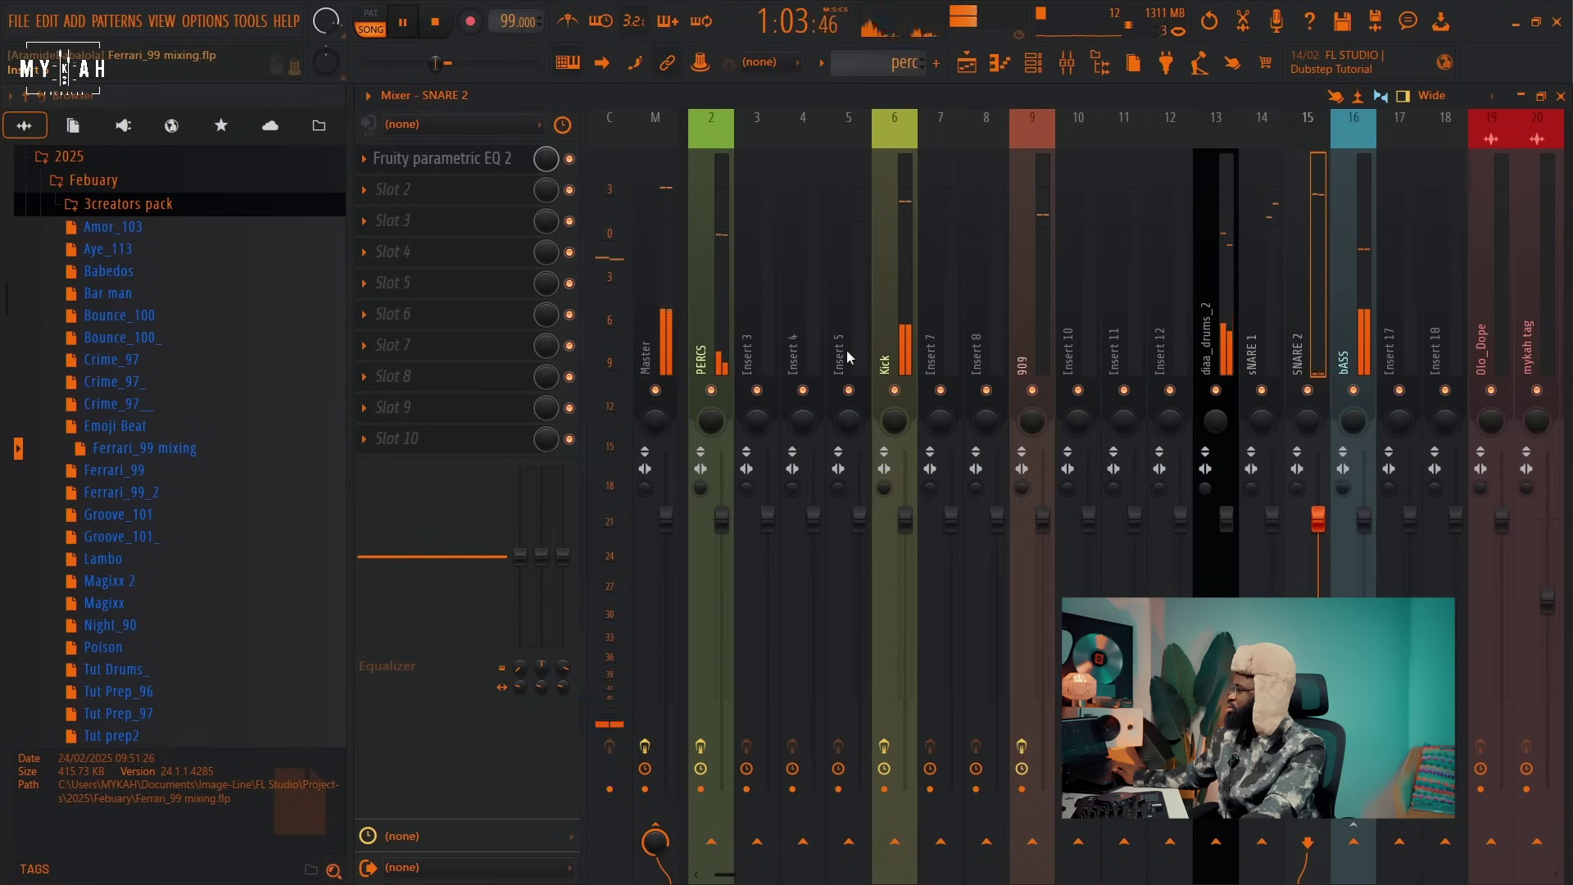
Add Fruity Parametric EQ 2 to the diaa_drums_2 track's first slot and pull band 1 down into a low cut in the low mids.
left_click(1216, 338)
key("space")
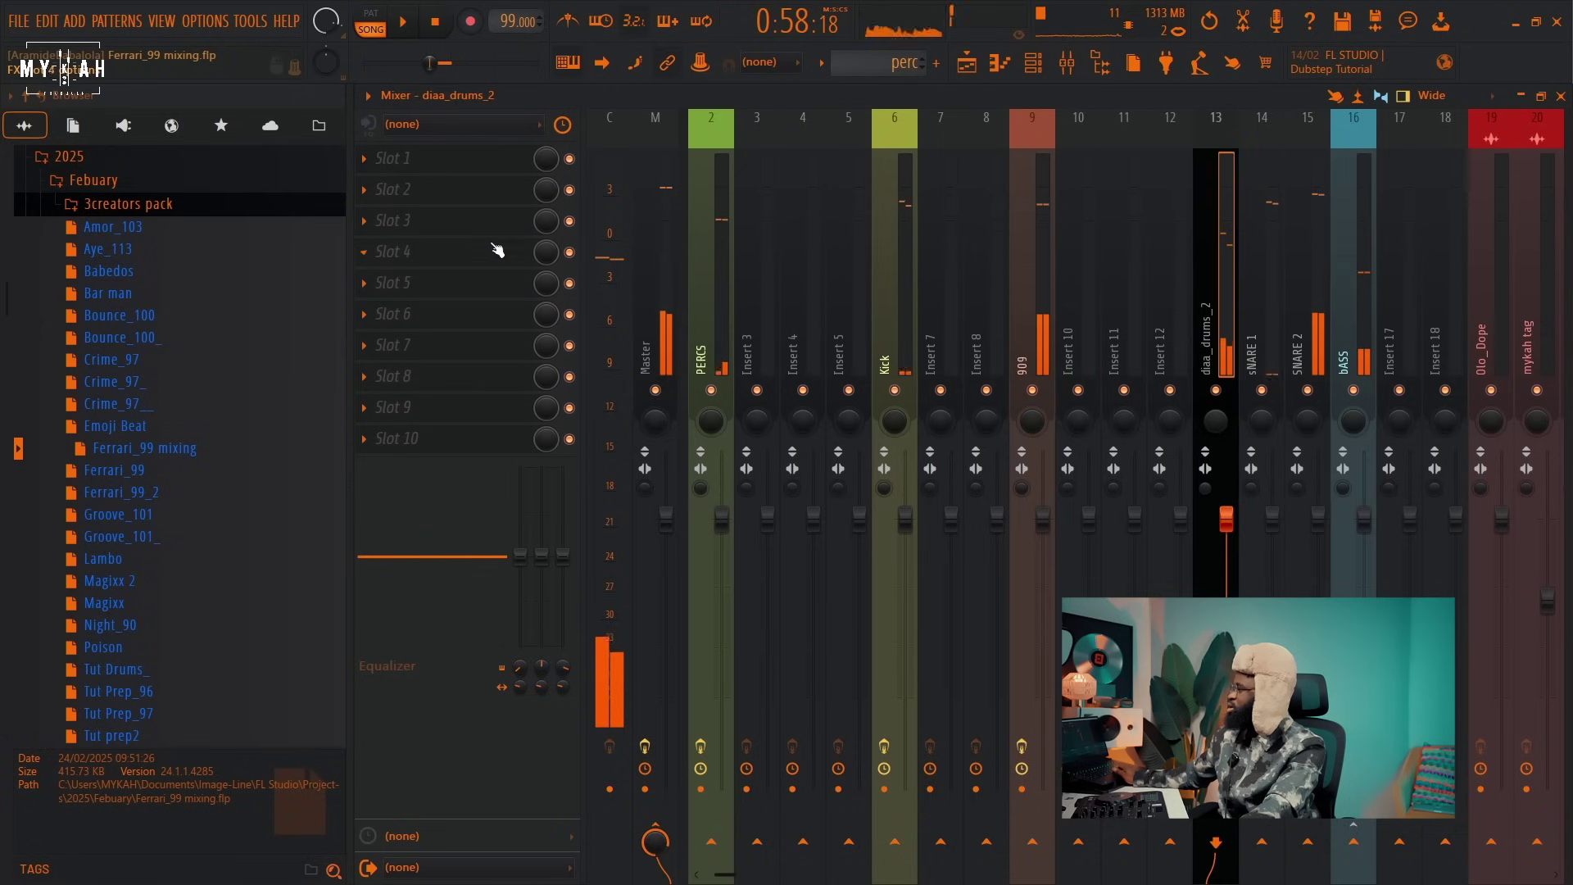
left_click(457, 165)
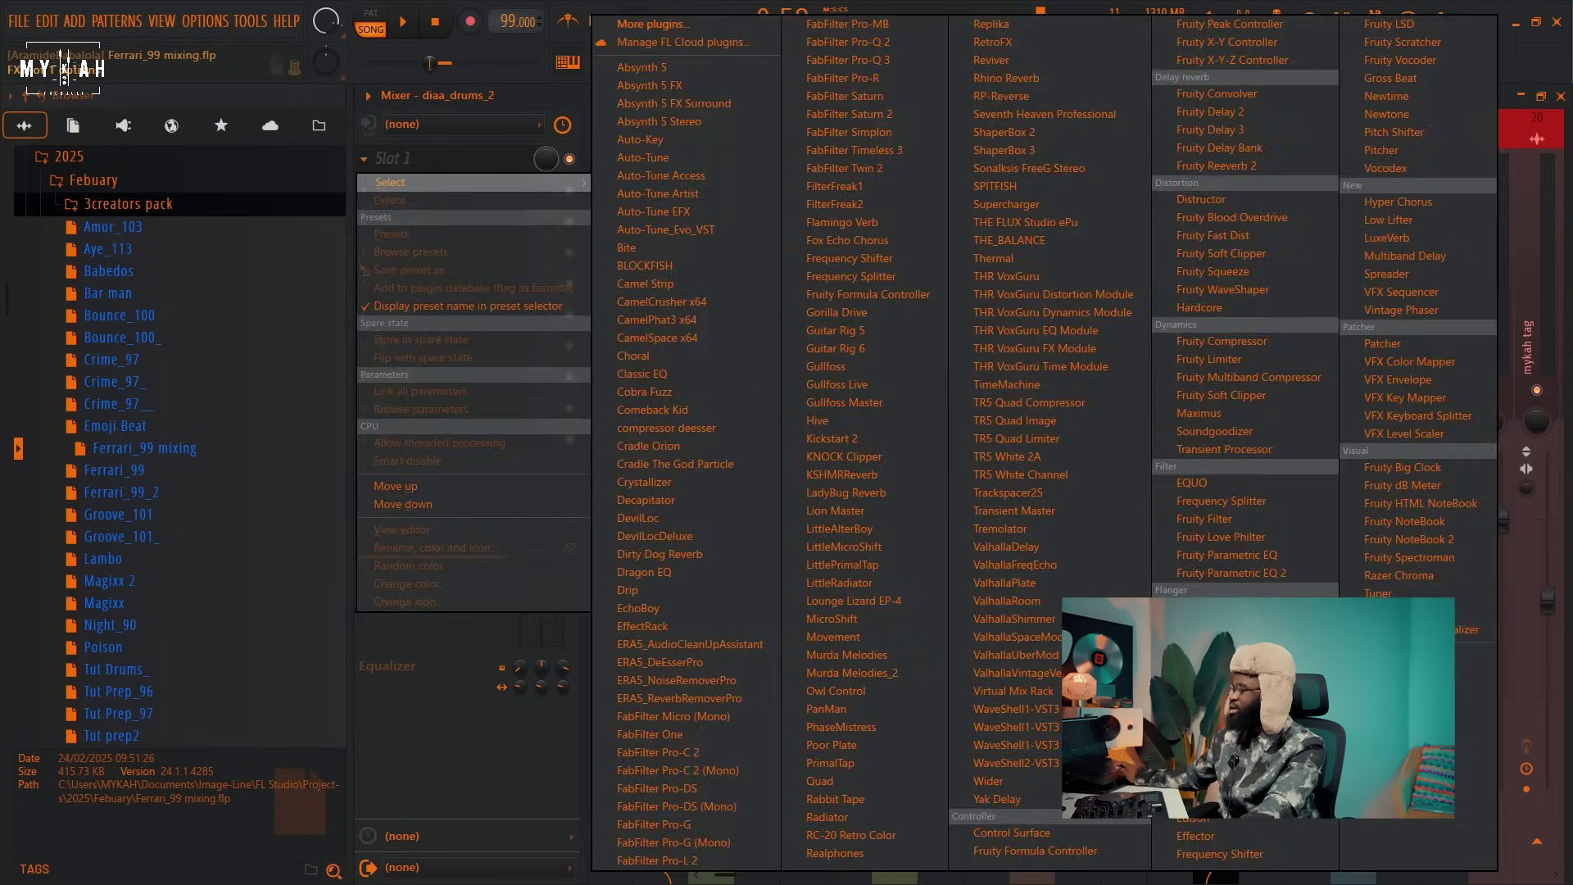
left_click(1284, 576)
left_click_drag(568, 449, 700, 571)
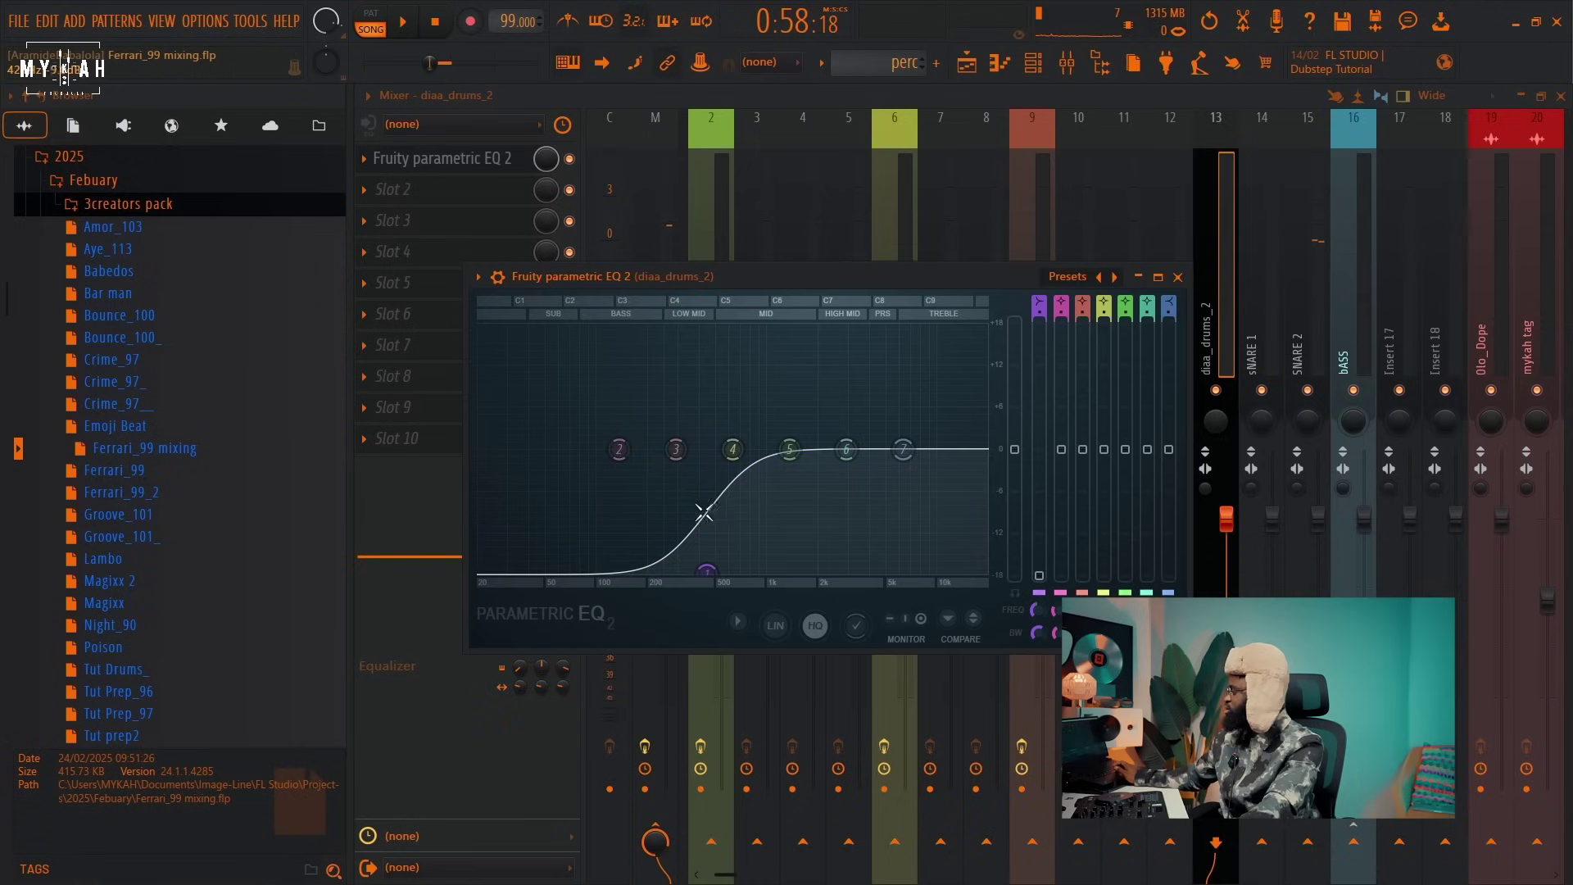
key("space")
left_click_drag(758, 279, 789, 278)
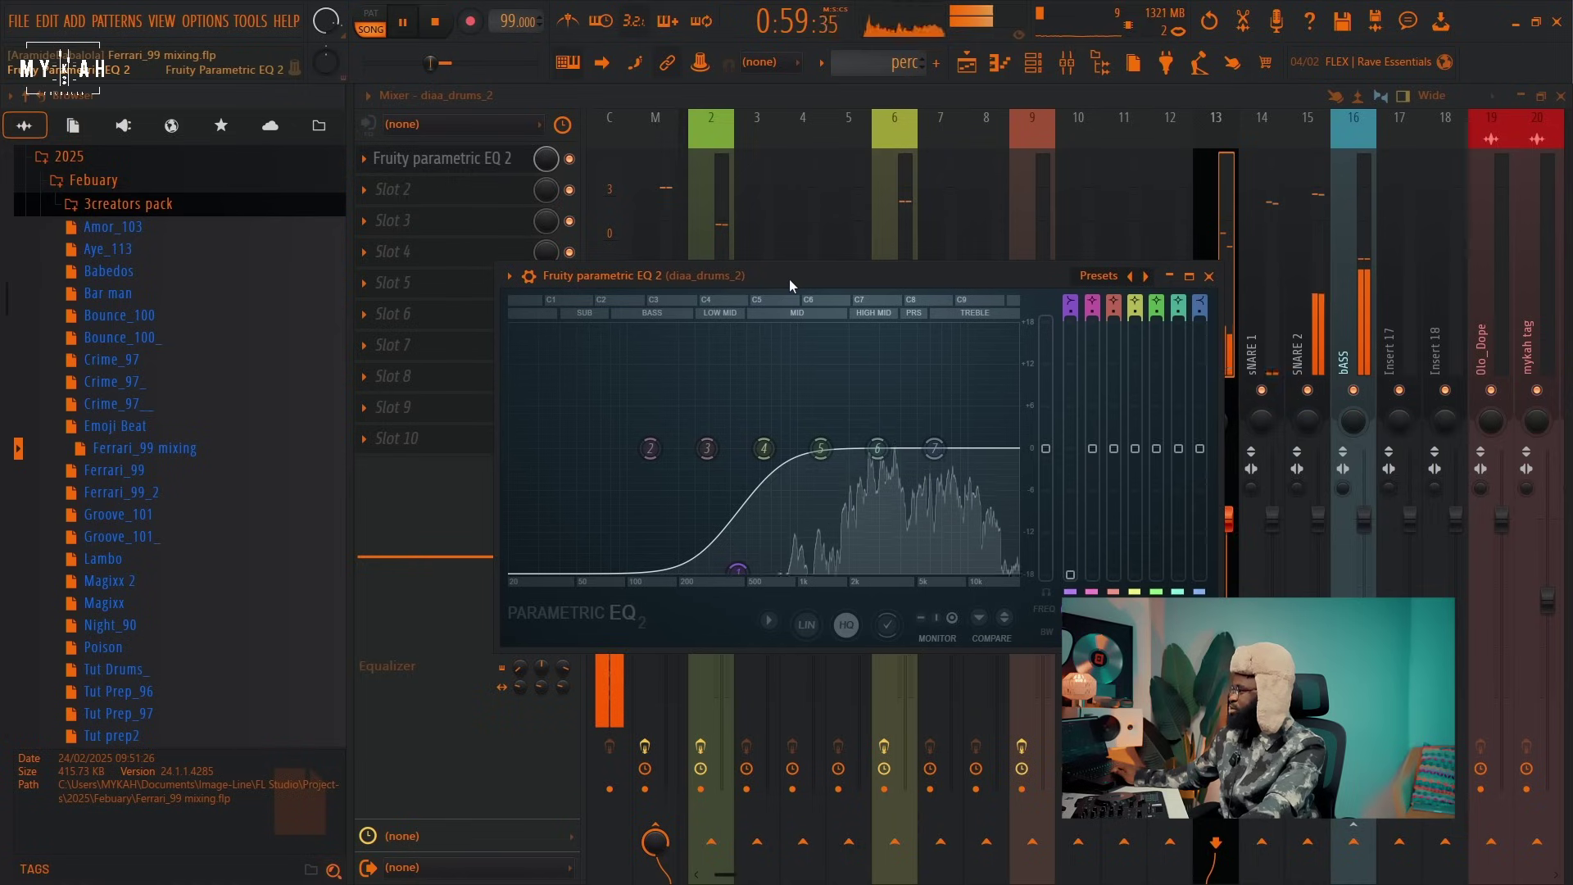
Unmute the Miami_Perc Loop track in the playlist, play it, and locate its mixer insert.
left_click(967, 65)
left_click(448, 202)
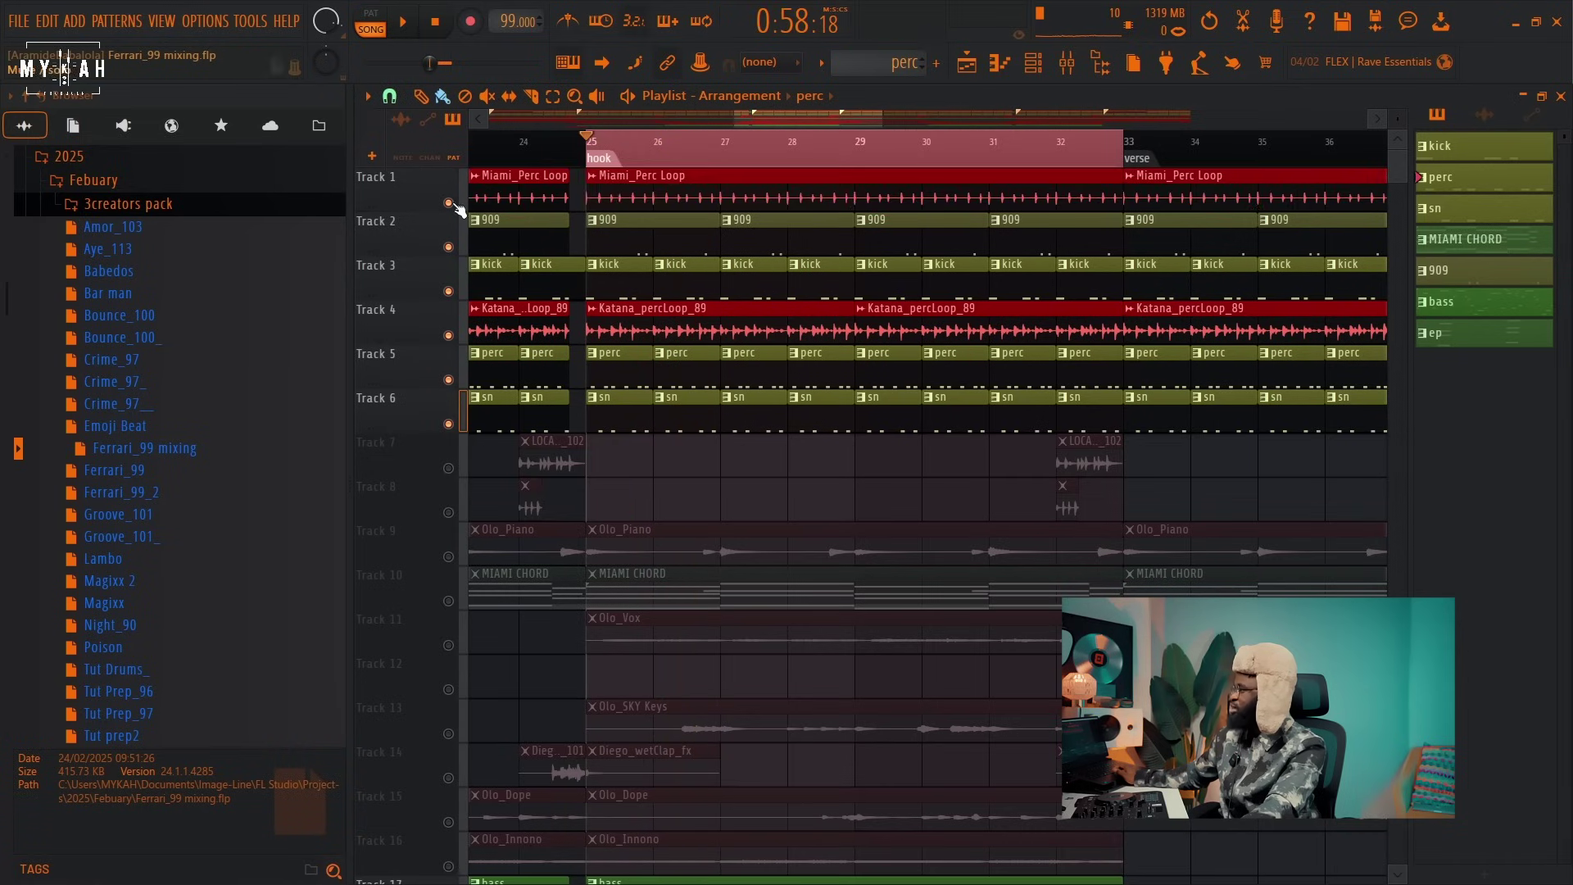
double_click(641, 194)
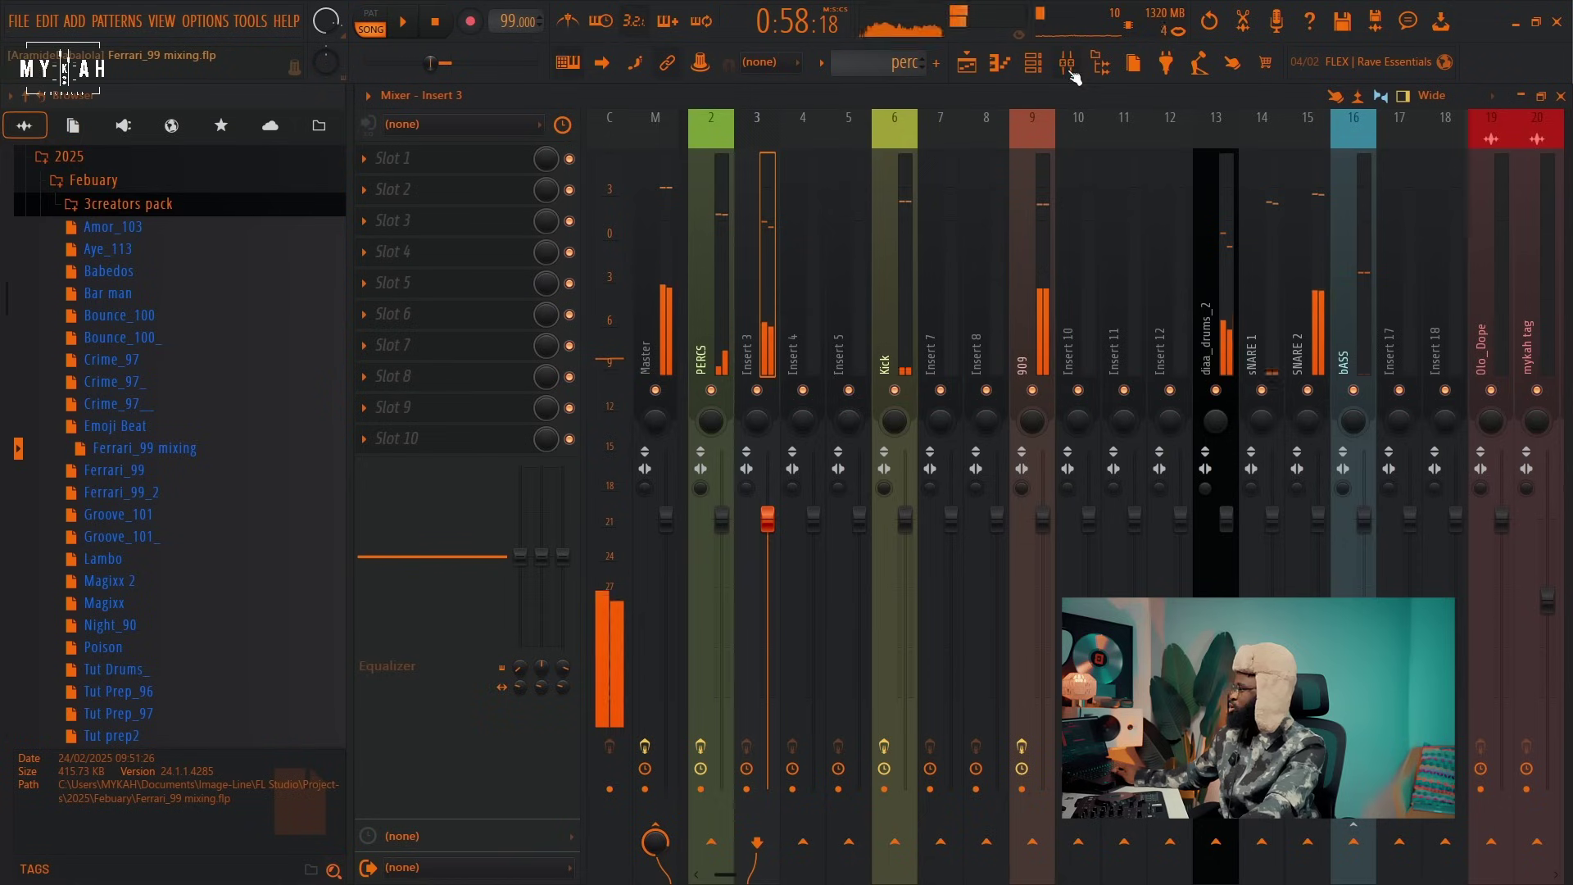
key("space")
left_click(1067, 63)
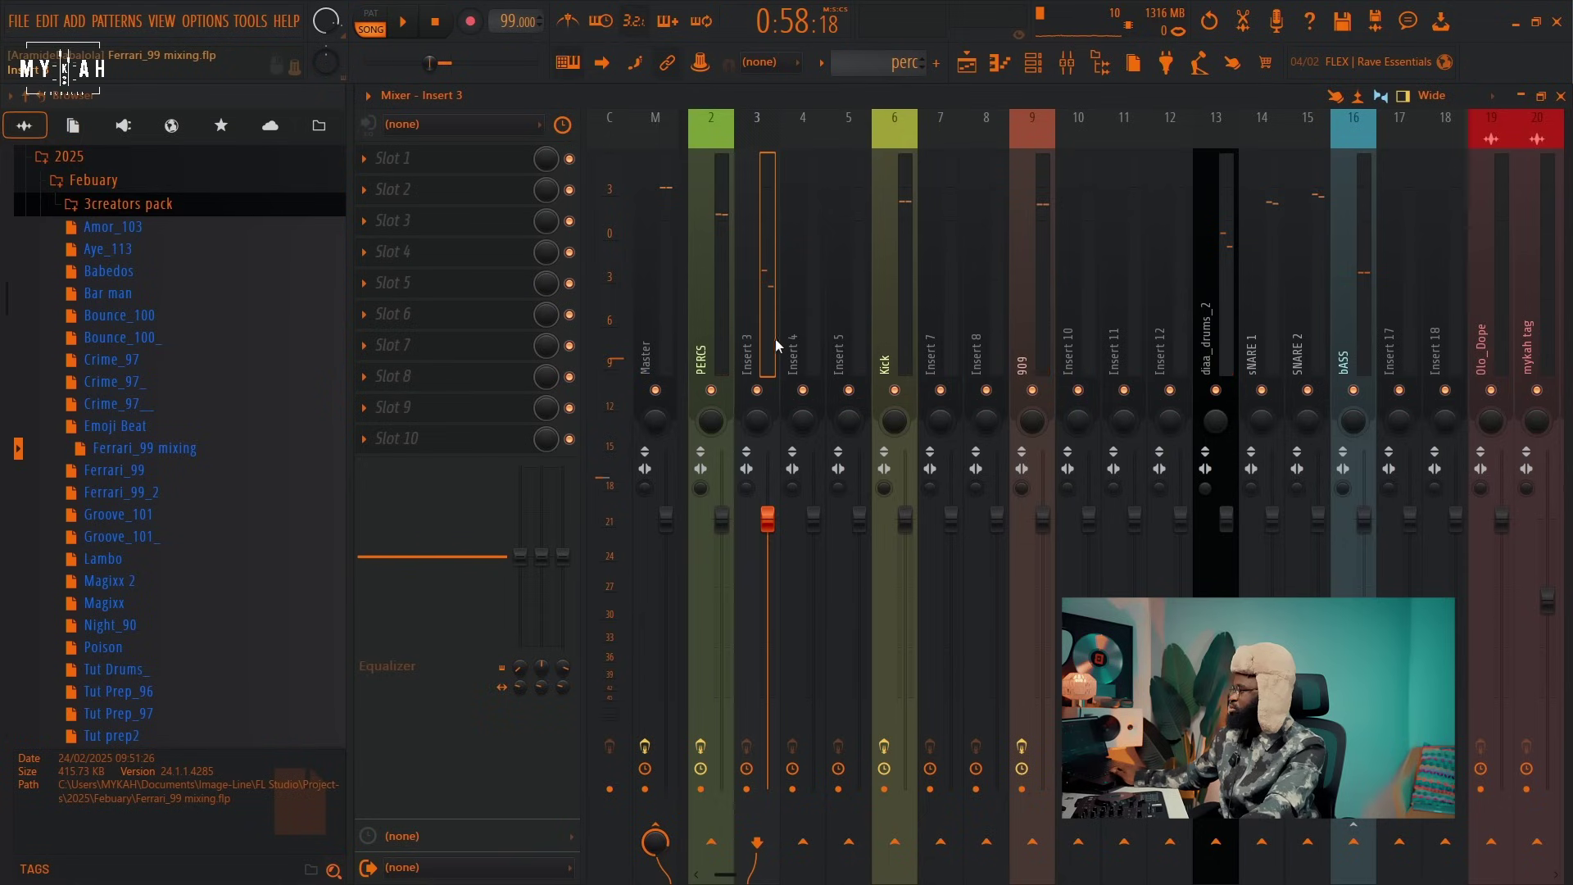
Rename mixer Insert 3 as PEC and colour it green.
right_click(770, 340)
left_click(829, 134)
type("PEC")
left_click(860, 137)
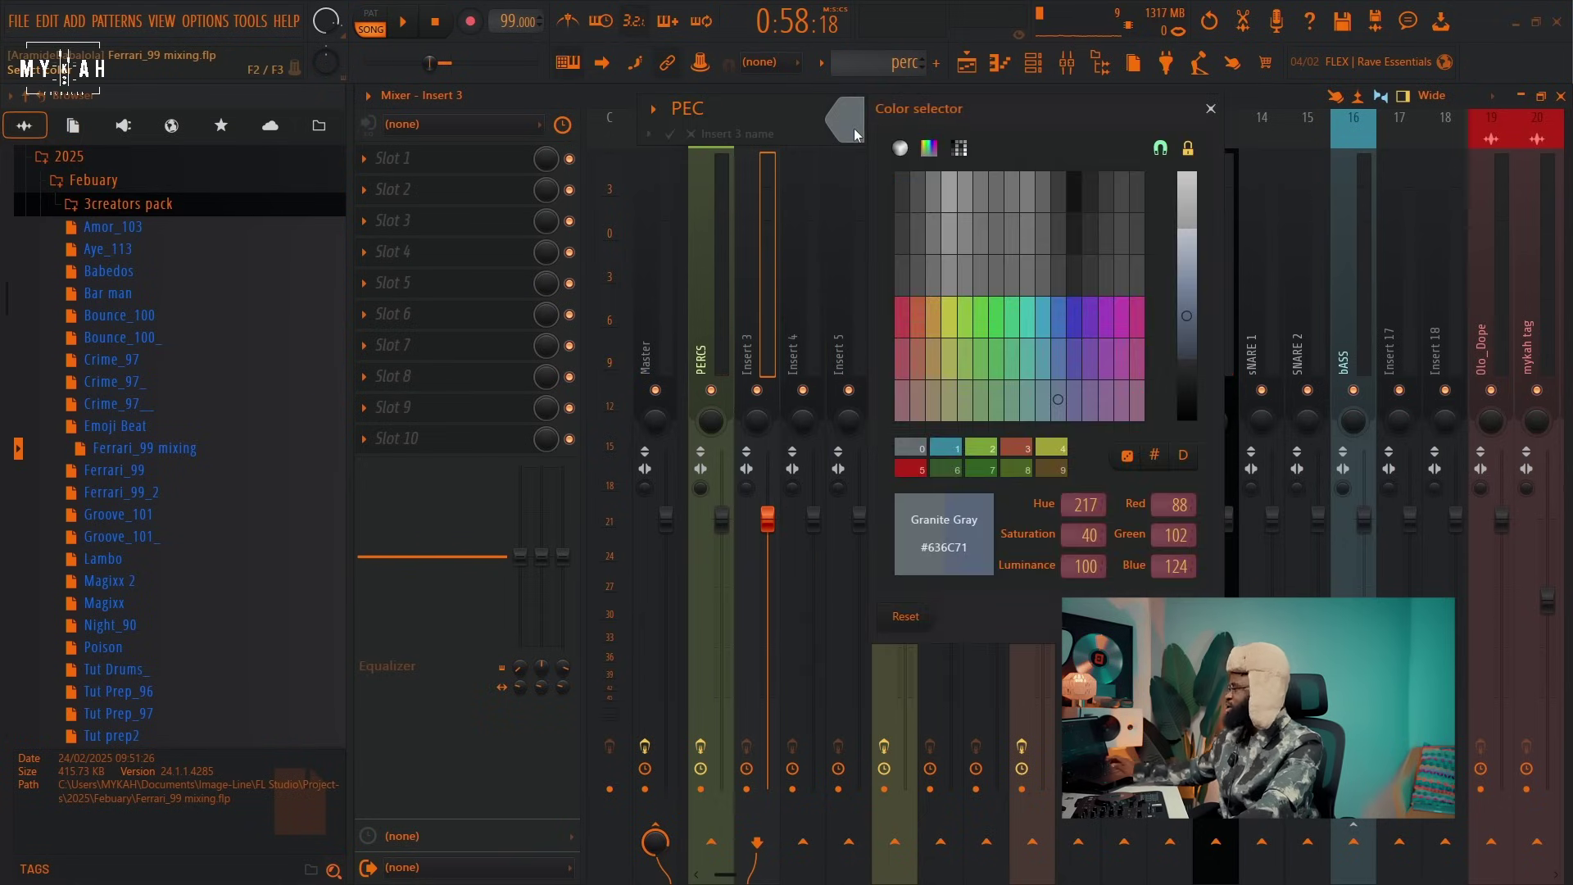
left_click(1021, 361)
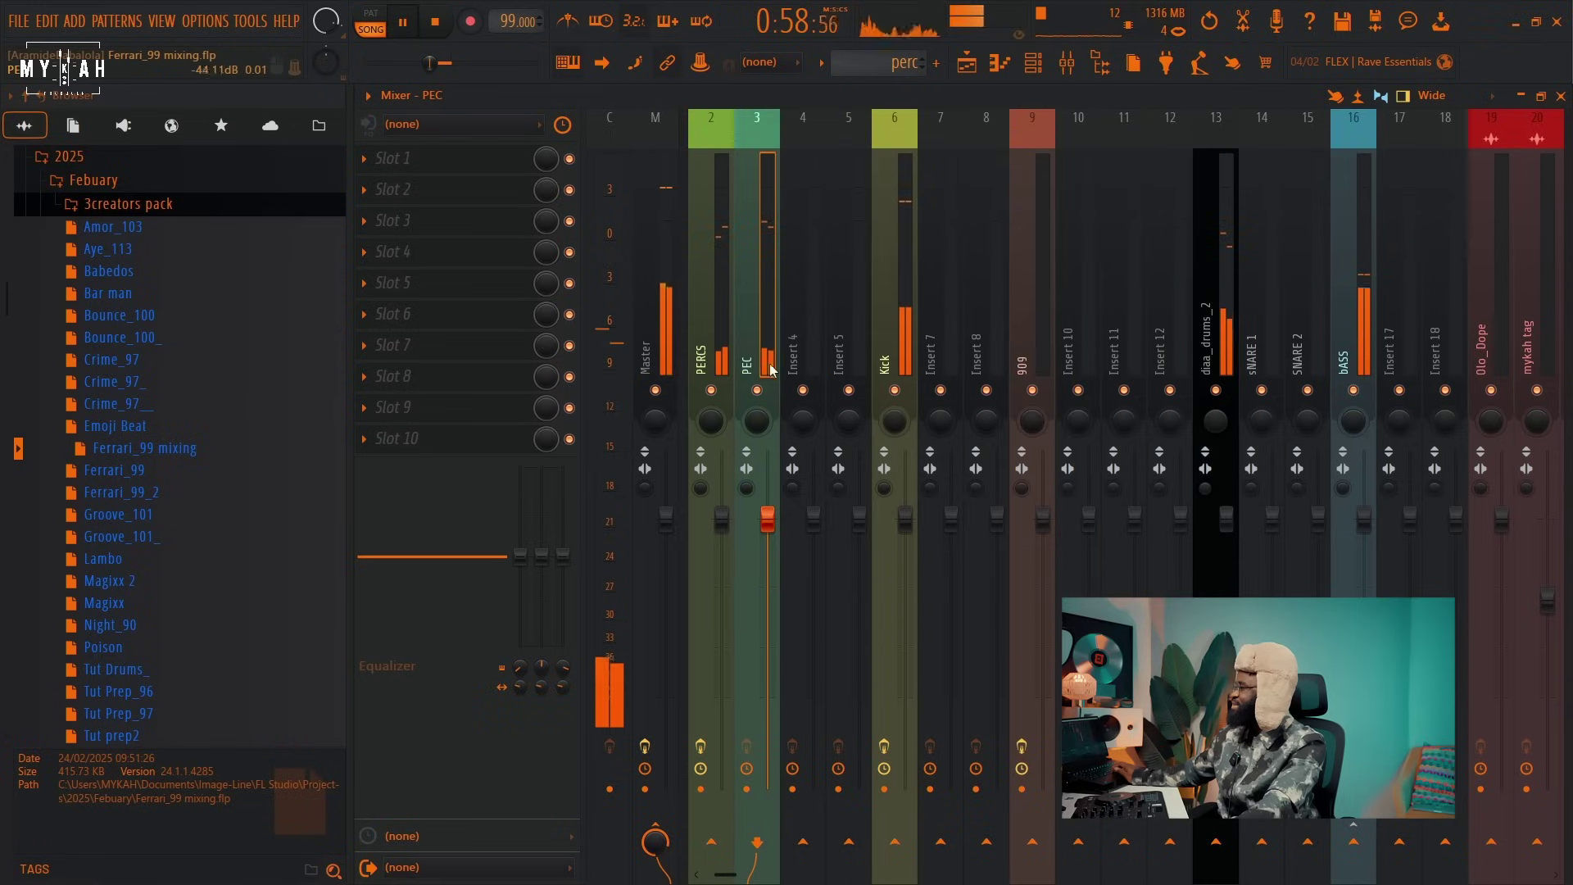
Copy the Smack Attack transient shaper from the PERCS track to the PEC track's first slot.
left_click(711, 263)
left_click(364, 160)
left_click_drag(406, 270, 760, 322)
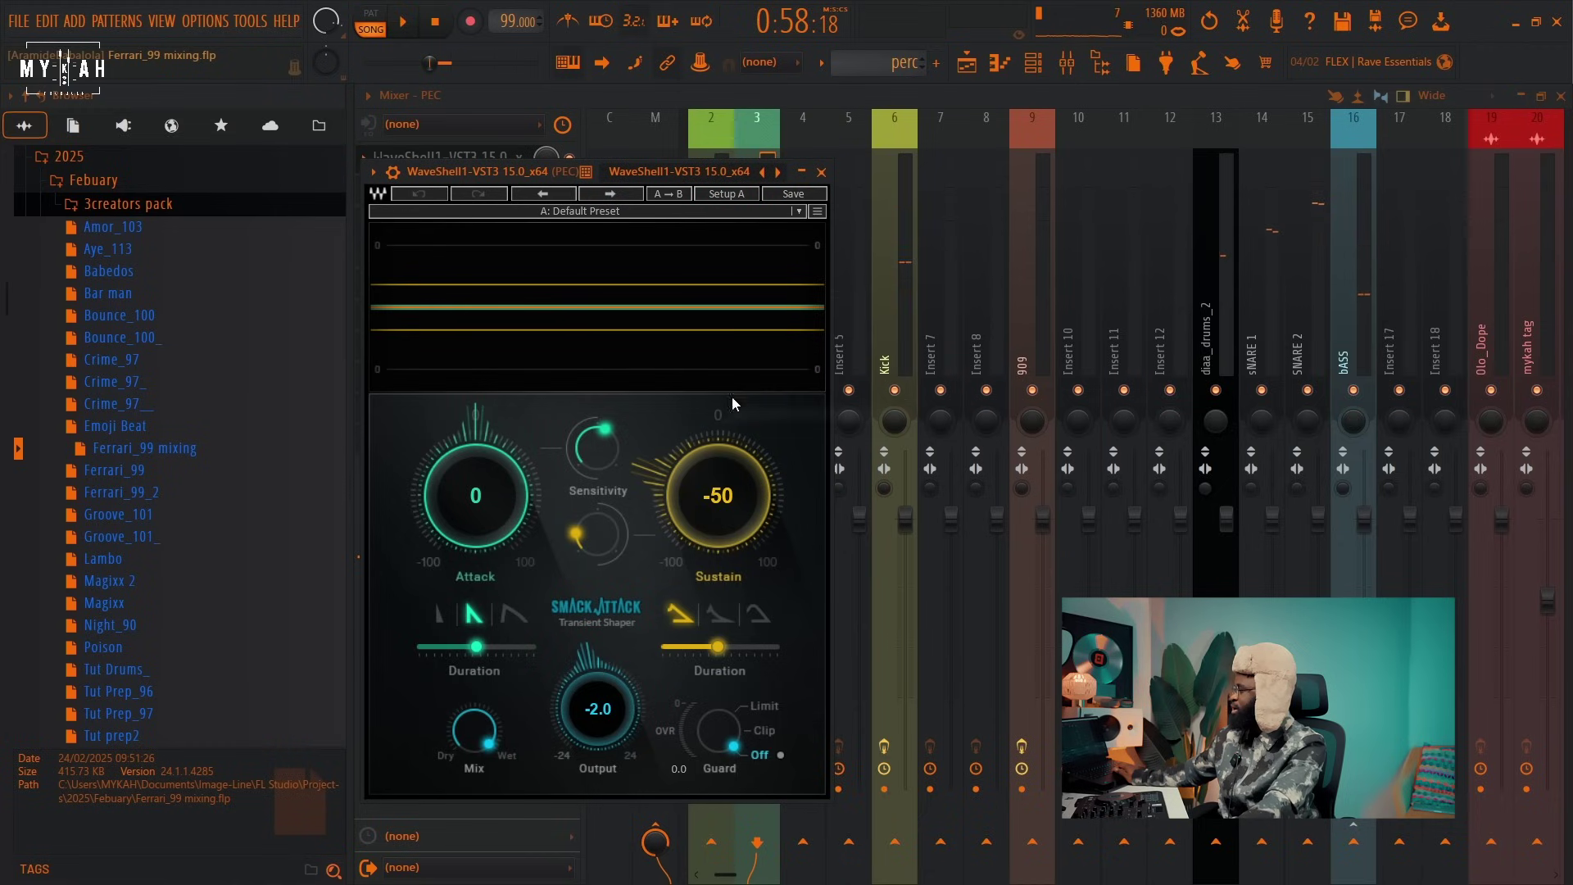
Play the mix and set the PEC track's Smack Attack sustain to -54, fine-tuning its sustain sensitivity and output.
key("space")
left_click_drag(701, 501, 701, 508)
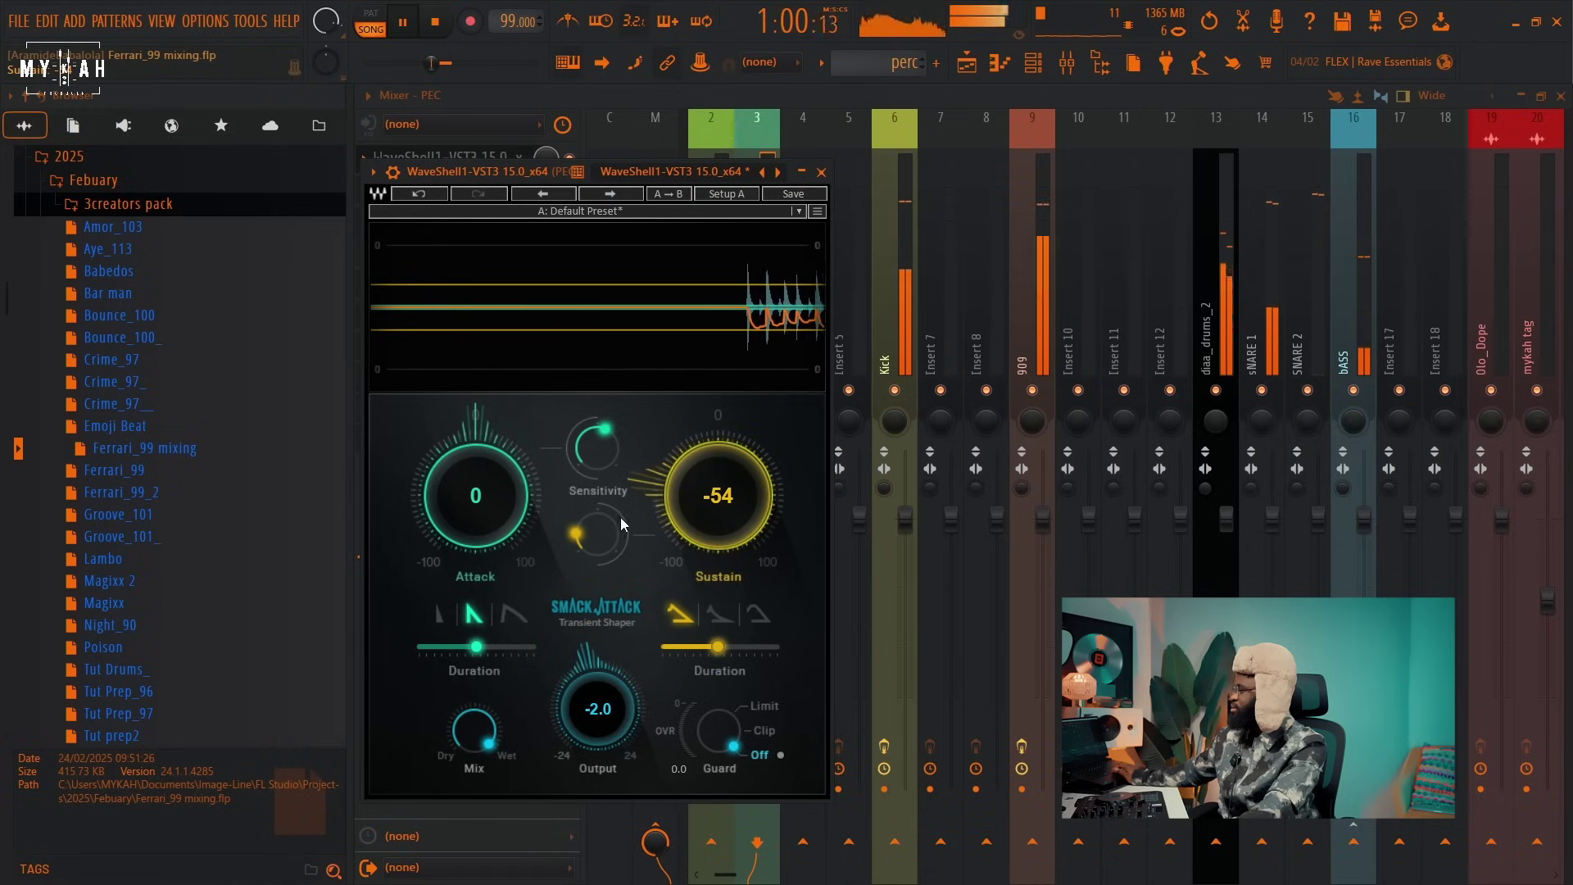
left_click_drag(596, 533, 596, 528)
left_click_drag(598, 709, 597, 705)
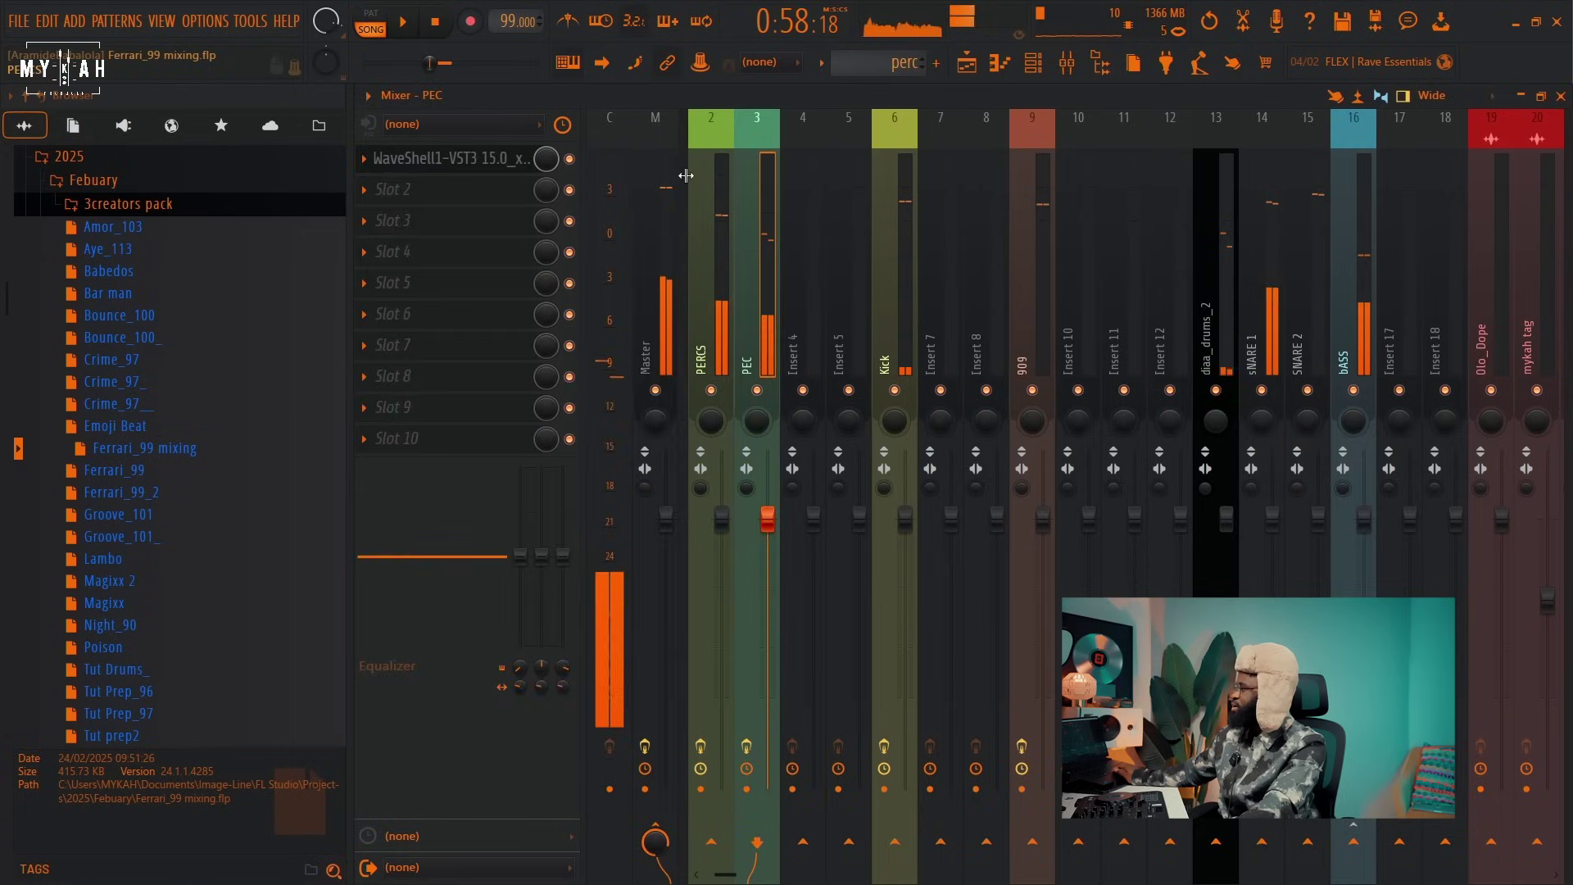
Add Fruity Parametric EQ 2 to the PEC track's second slot and cut the lows with band 1 at about 253 Hz.
left_click(409, 189)
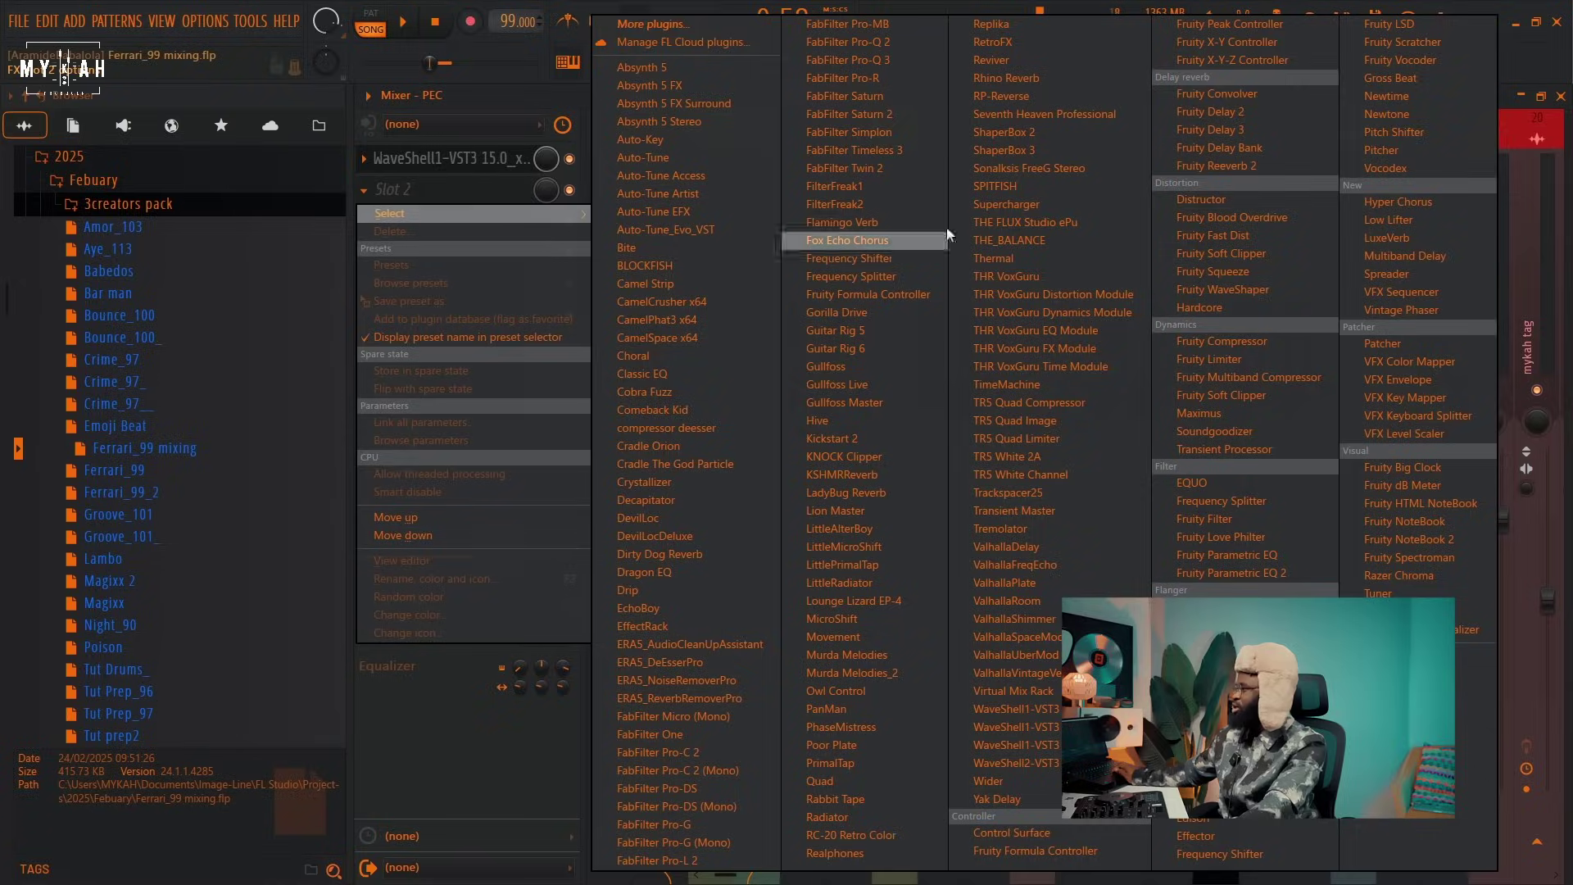
left_click(1299, 575)
left_click_drag(484, 370, 584, 492)
key("space")
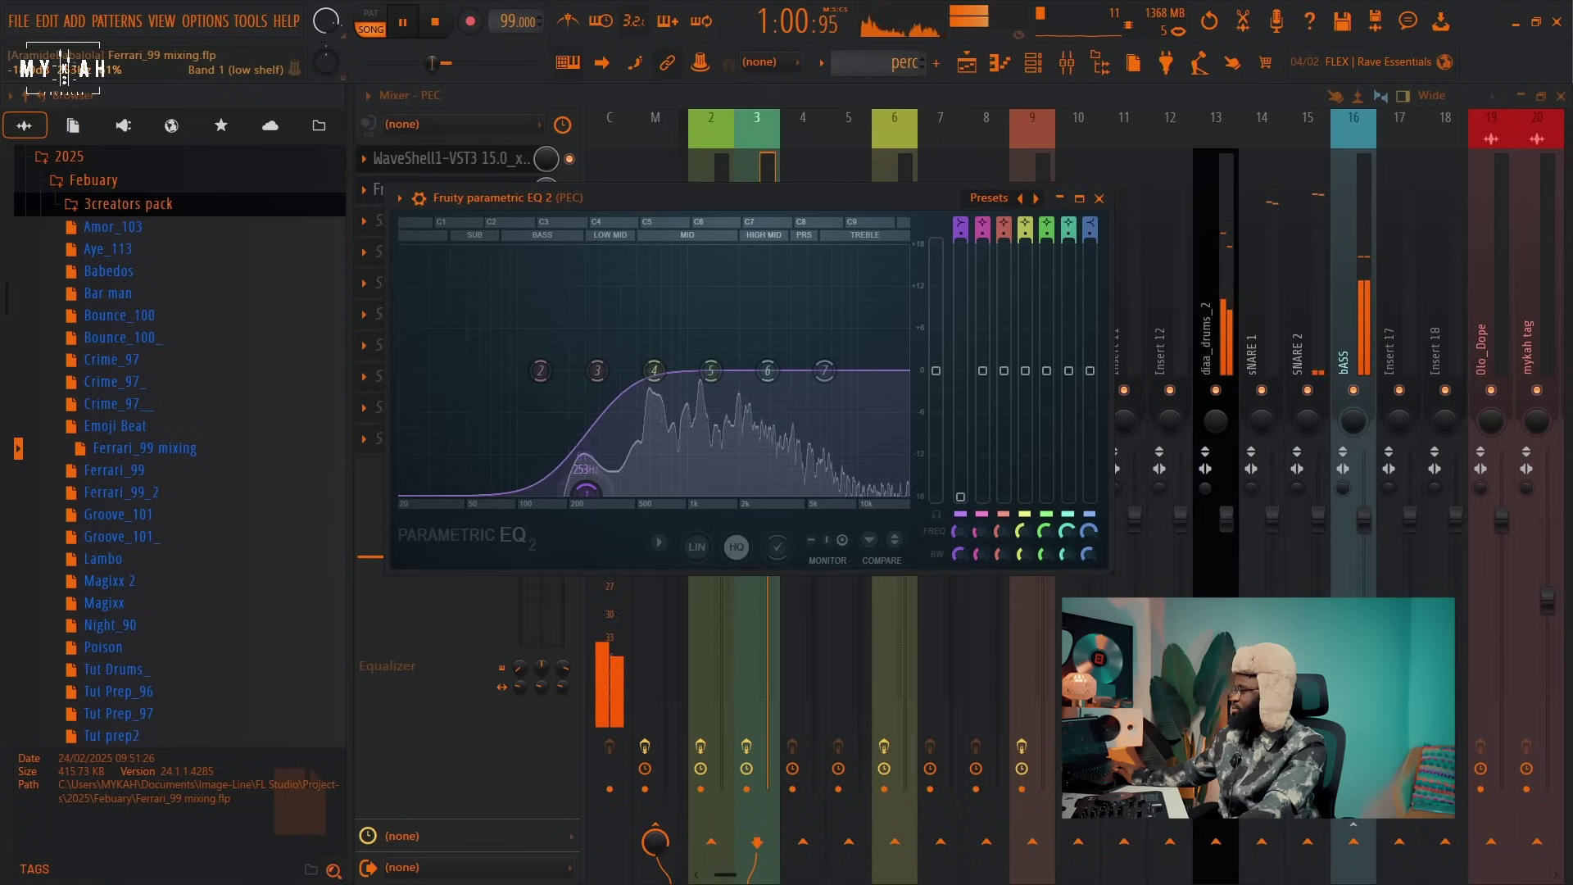
key("space")
Play the hook section from the playlist to hear the drums, percussion and bass together.
key("F5")
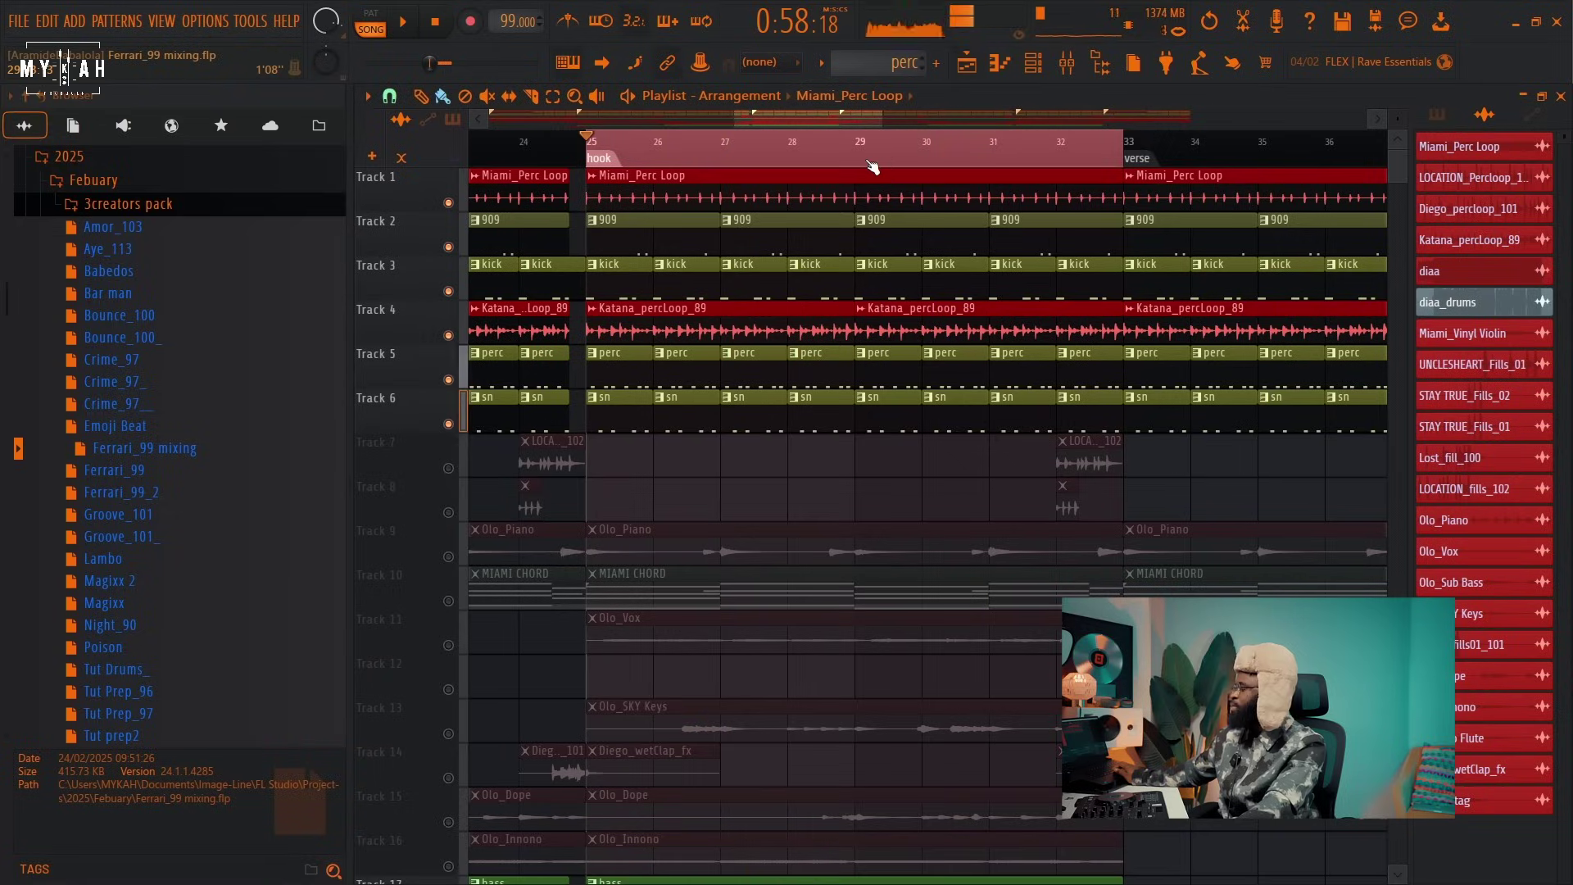
scroll(914, 531, "down", 8)
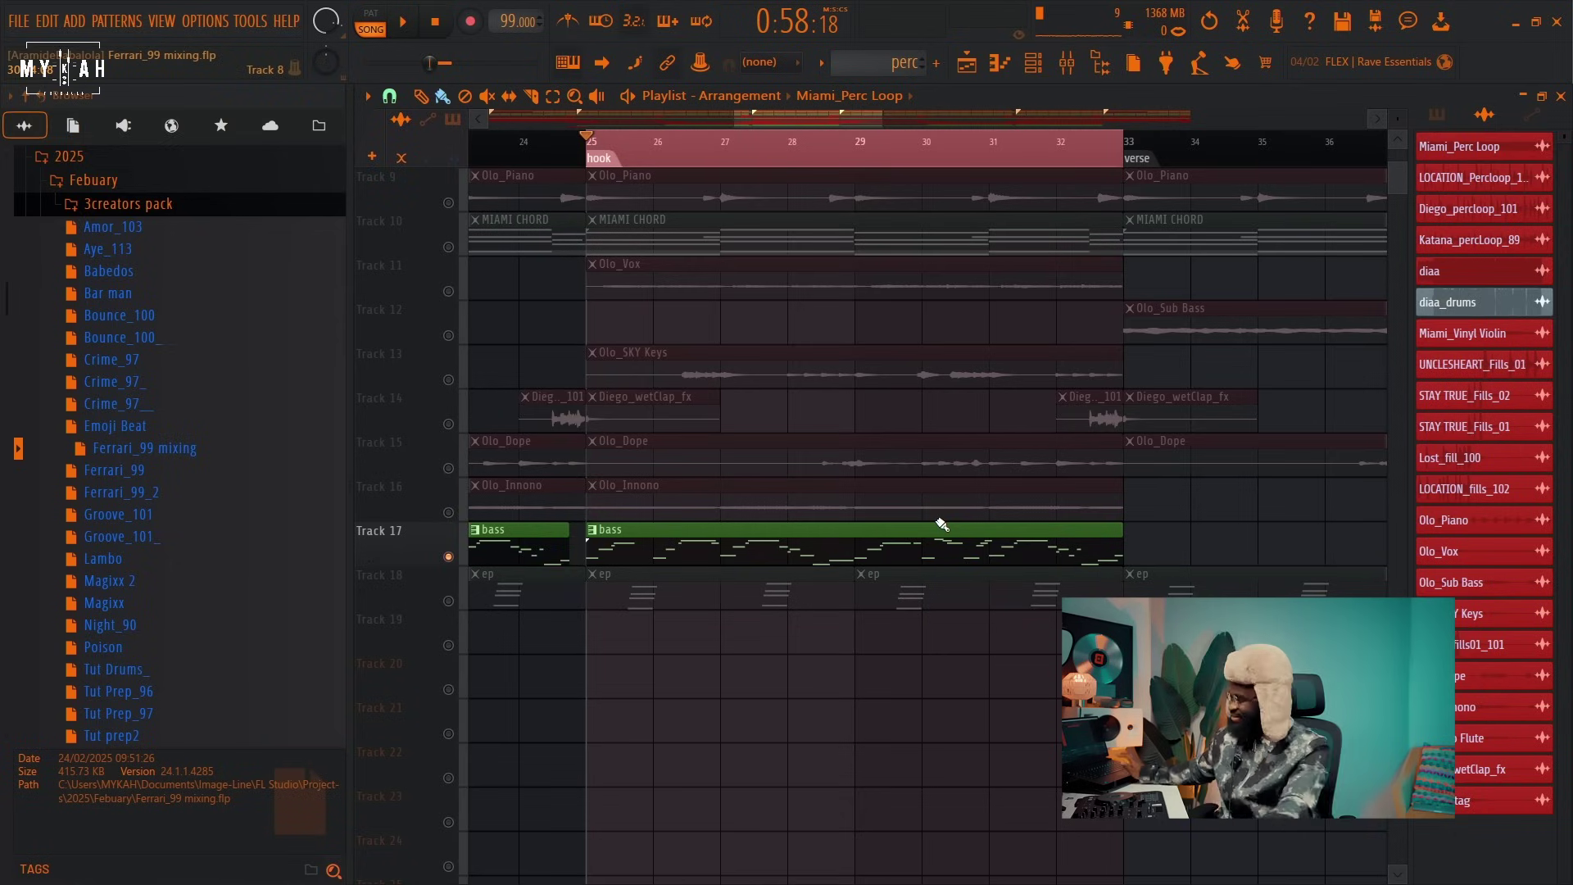
key("space")
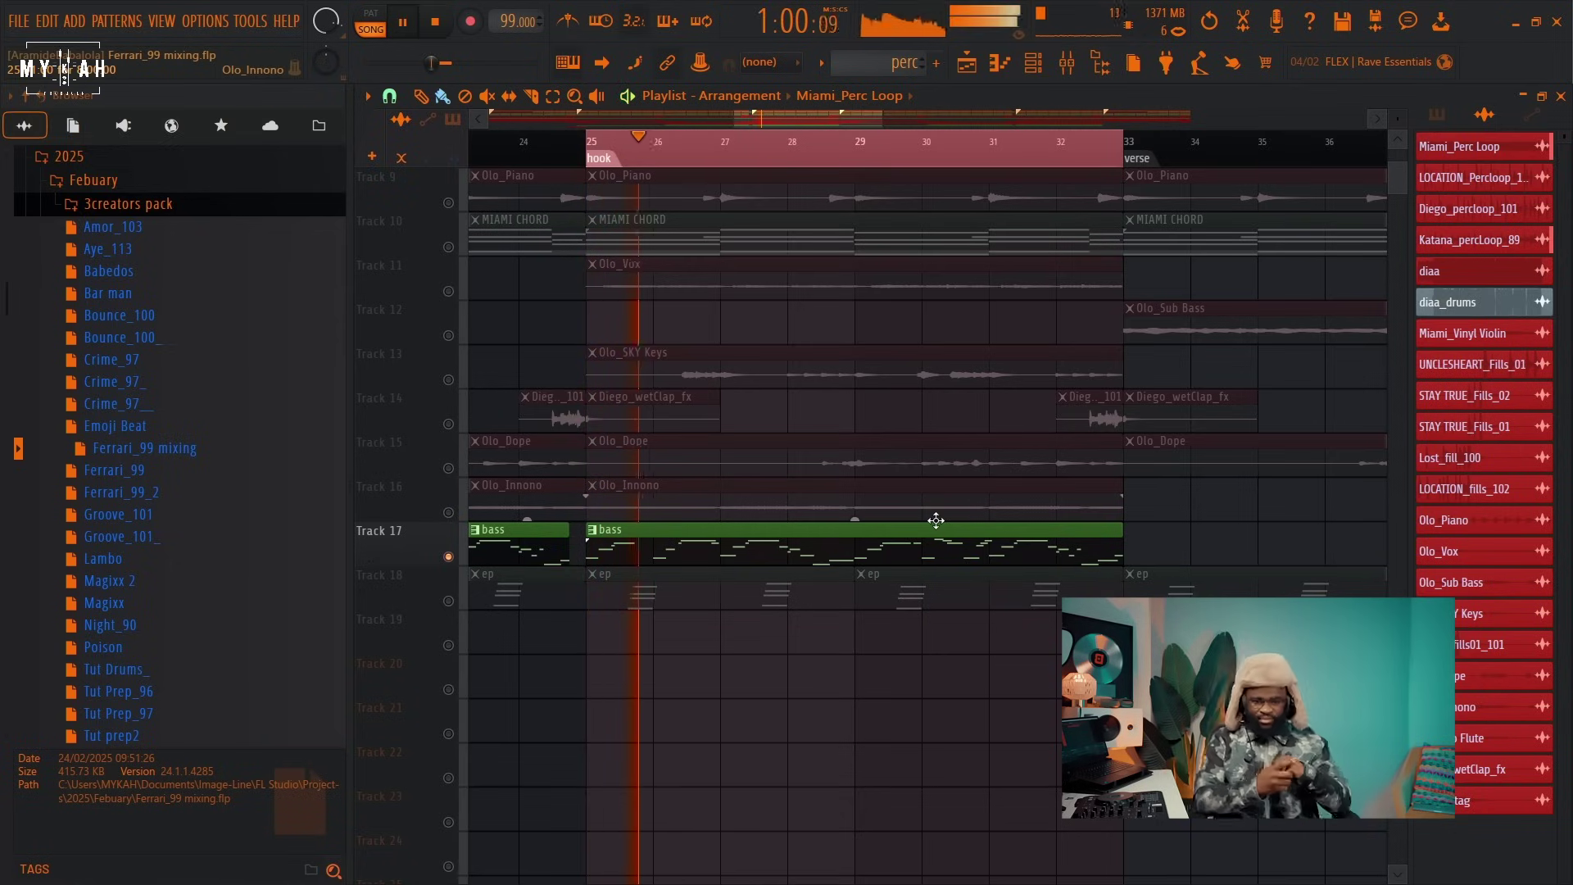
key("space")
Unmute the MIAMI CHORD track, play it with the mix, and check its Diva channel's mixer insert in the channel rack.
scroll(941, 434, "up", 8)
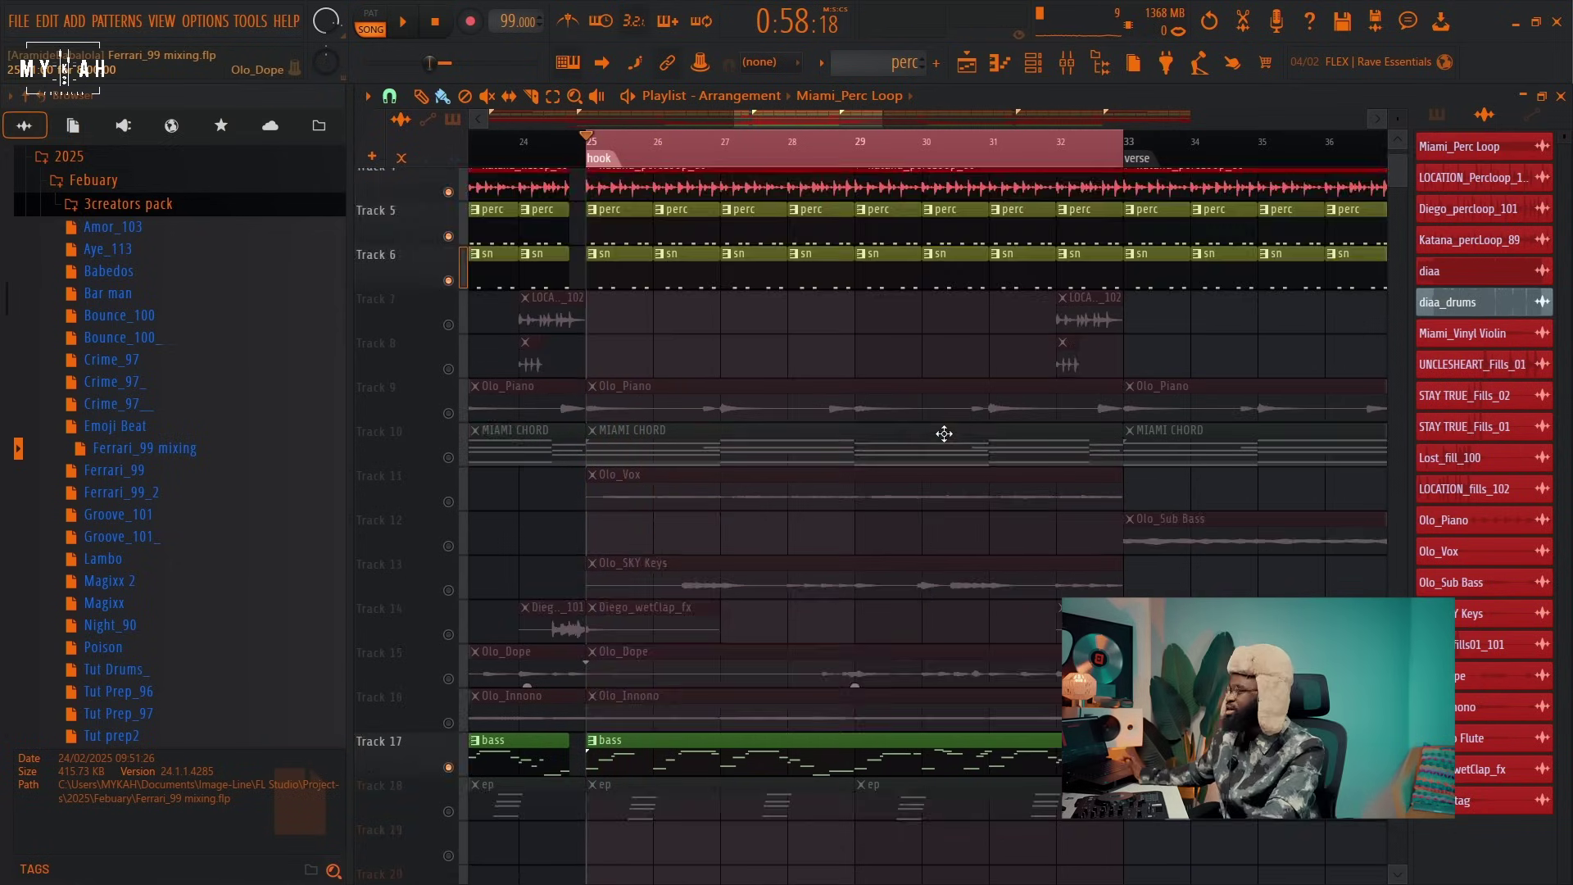
left_click(448, 600)
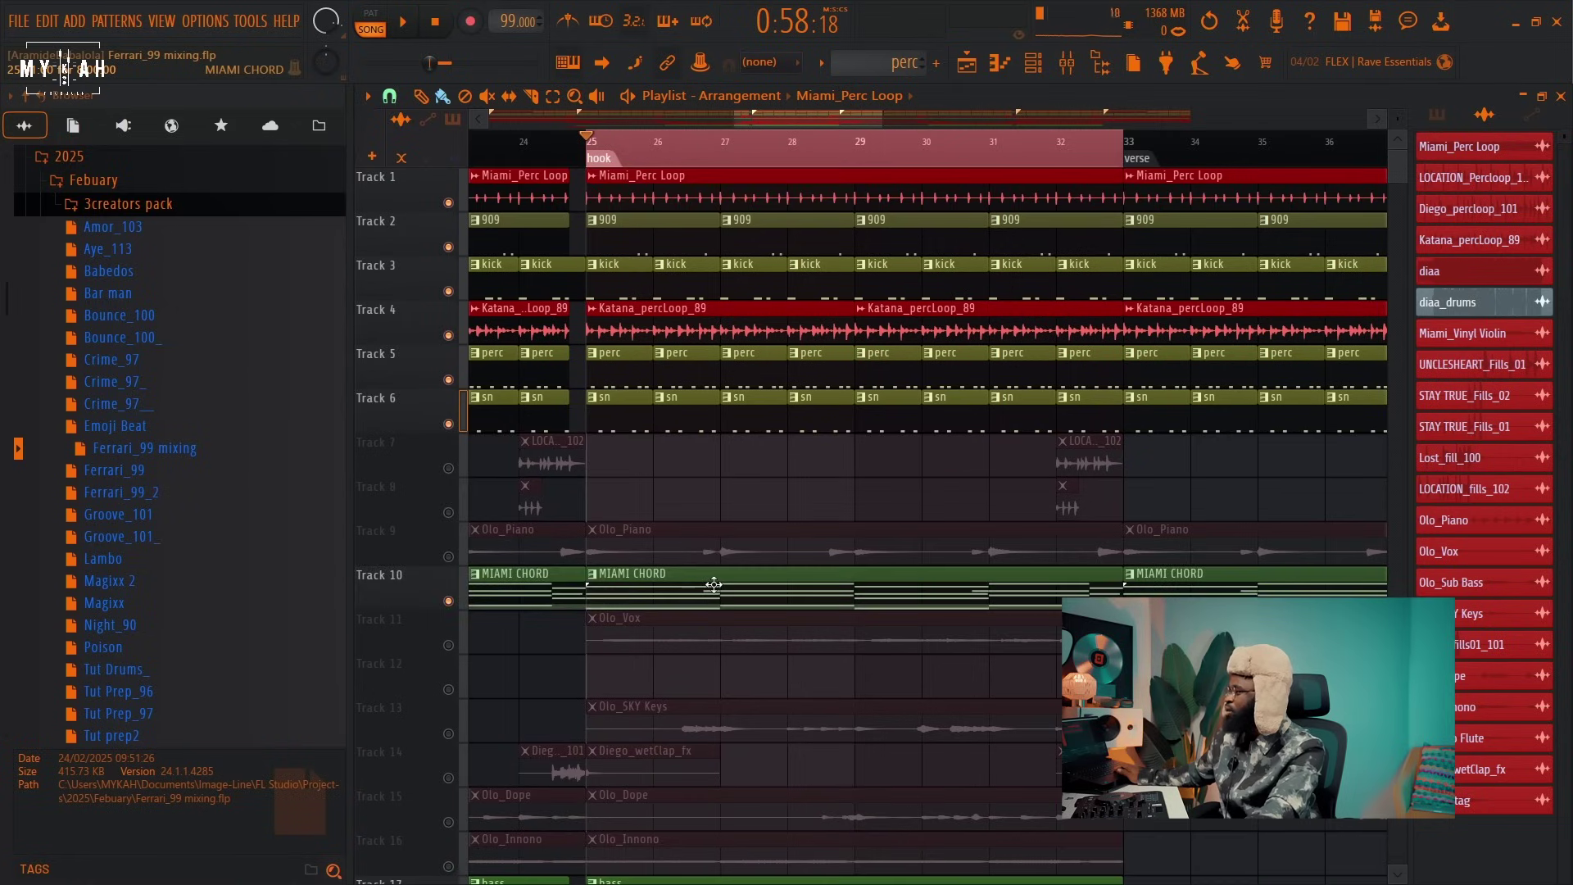
left_click(712, 588)
key("space")
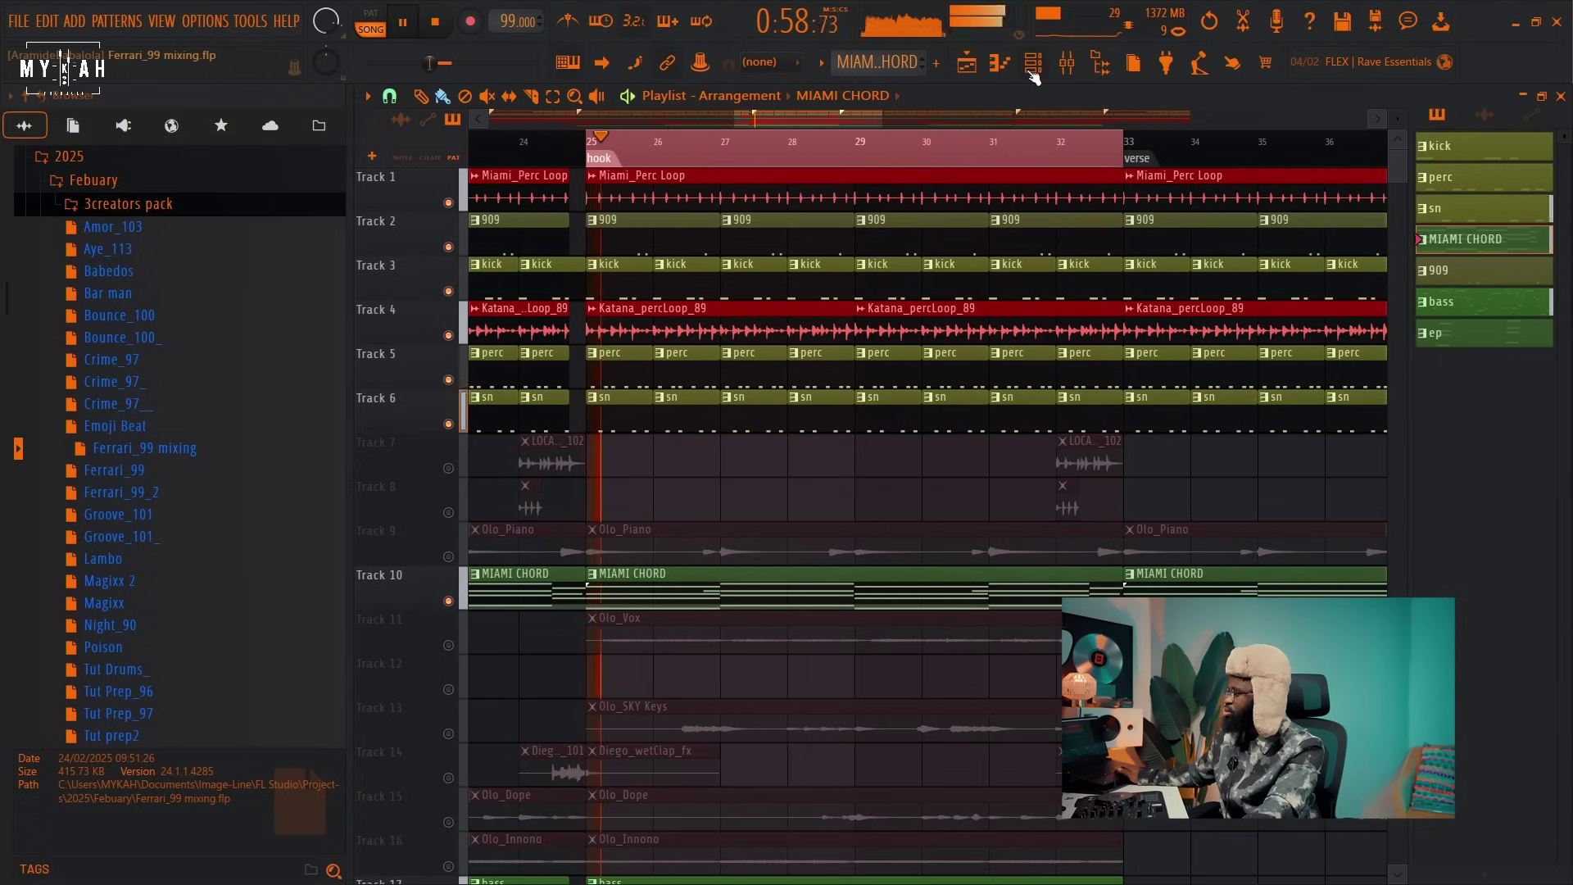
left_click(1032, 63)
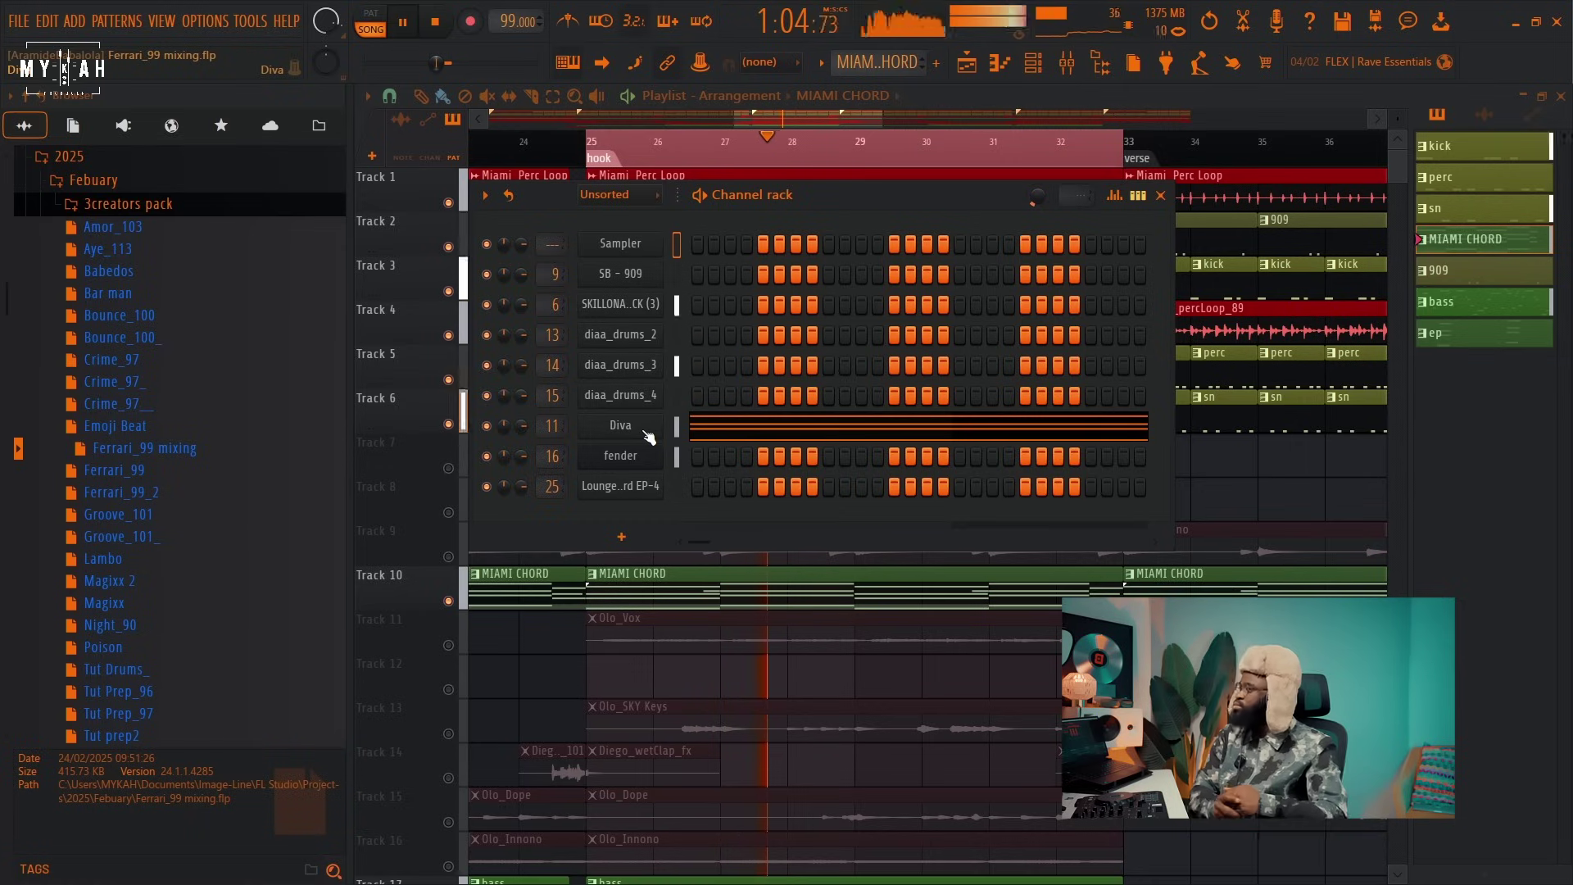
key("space")
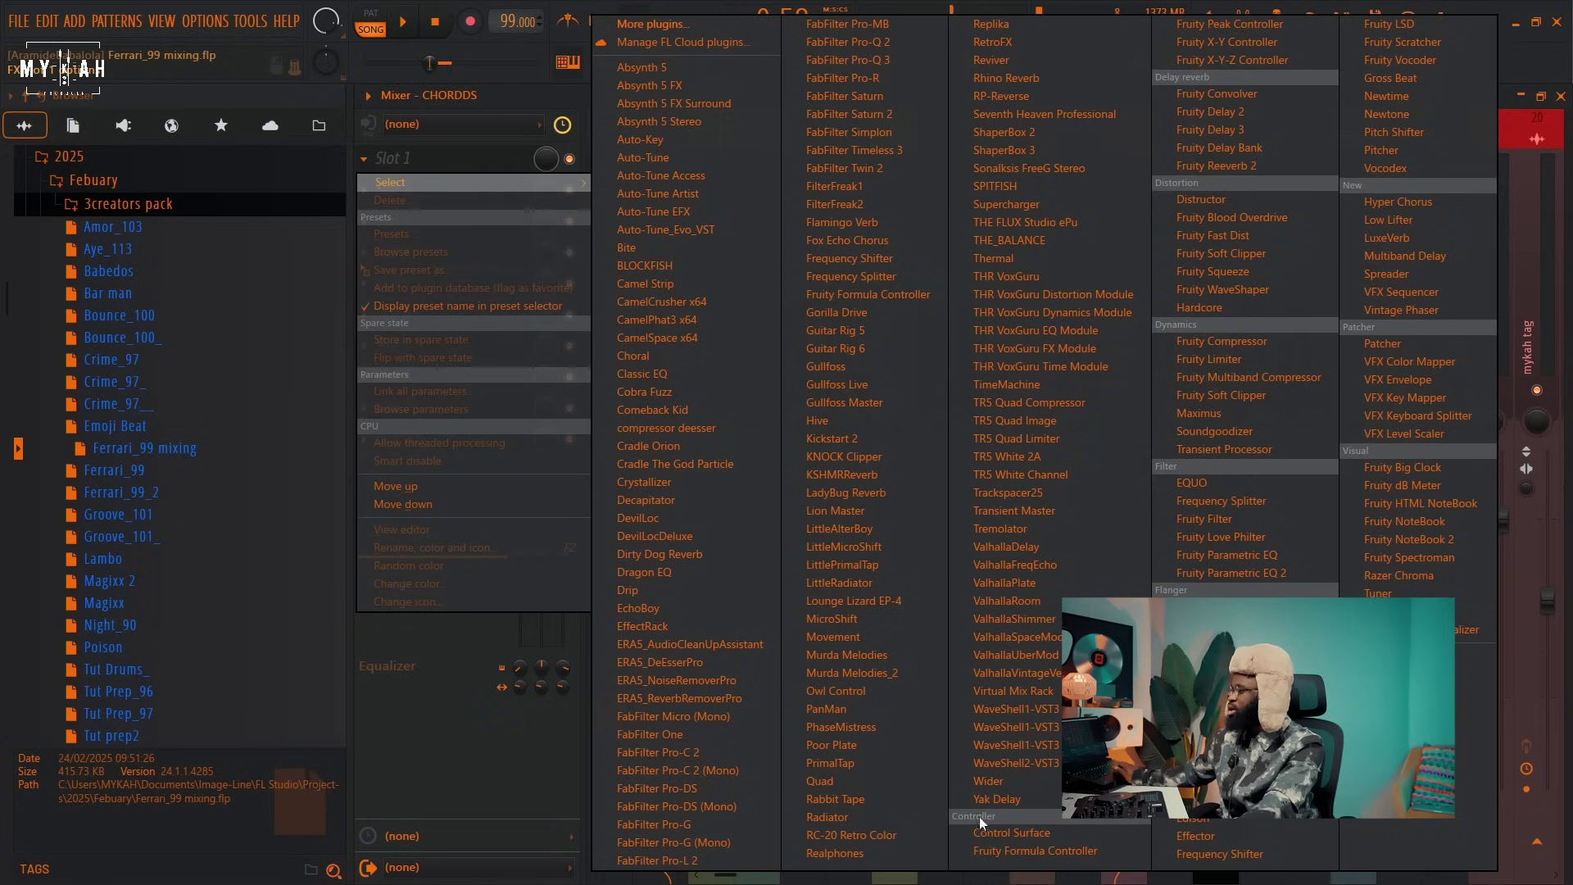
Add Murda Melodies_2 to the CHORDDS track's first slot and audition its presets during playback, stopping at Lofi Echo.
left_click(878, 437)
left_click(726, 187)
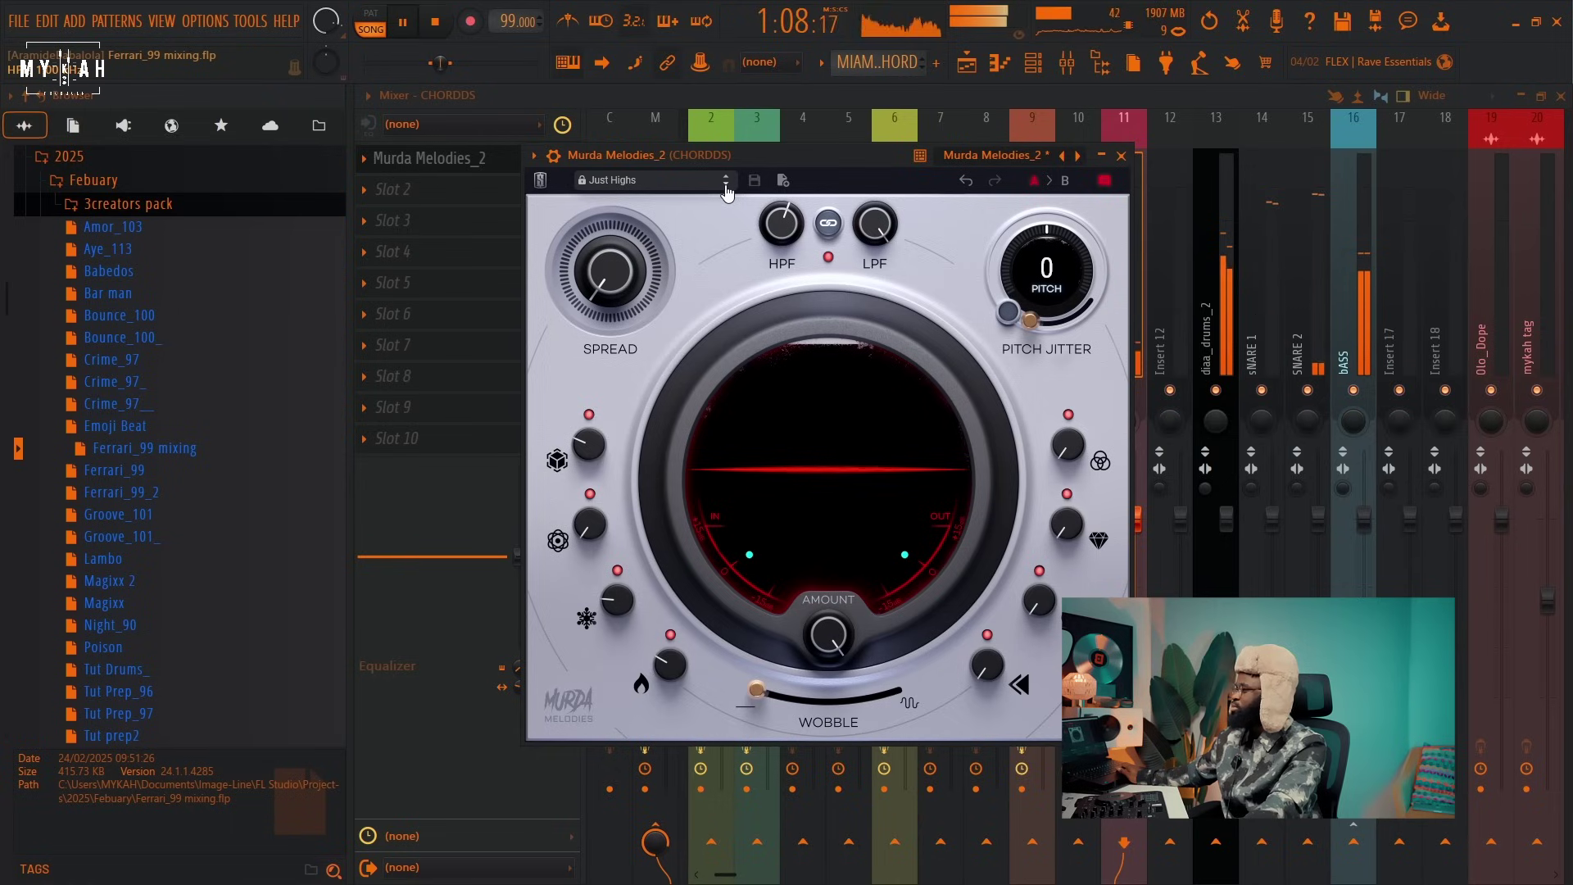
left_click_drag(783, 157, 809, 158)
key("space")
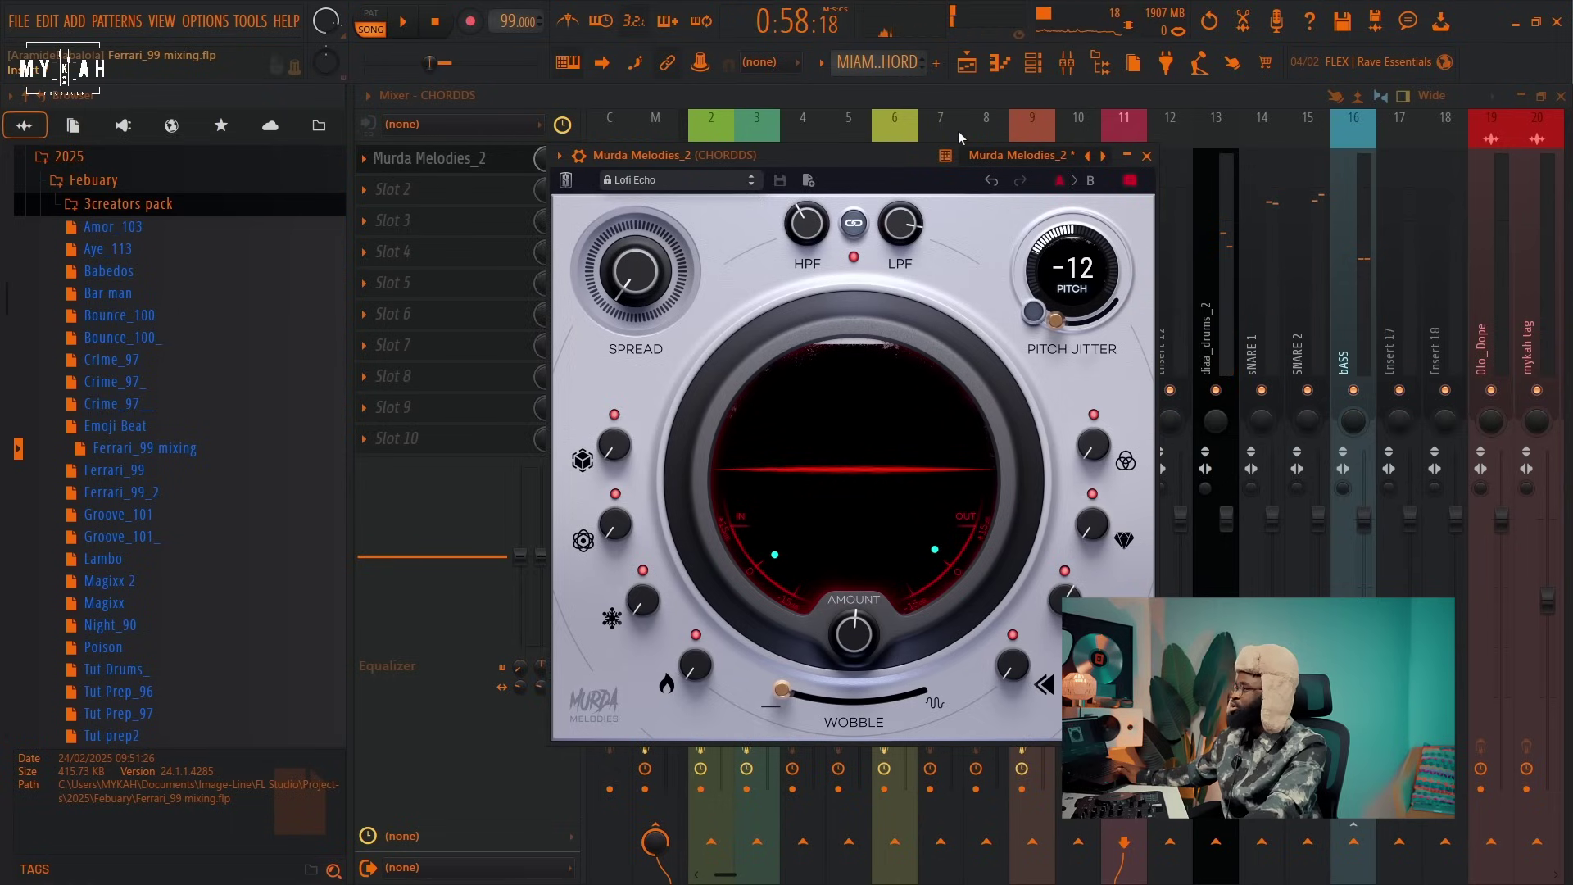
Listen to the mix through Murda Melodies_2, and add Fruity Parametric EQ 2 to the CHORDDS track's second slot.
left_click(960, 103)
key("space")
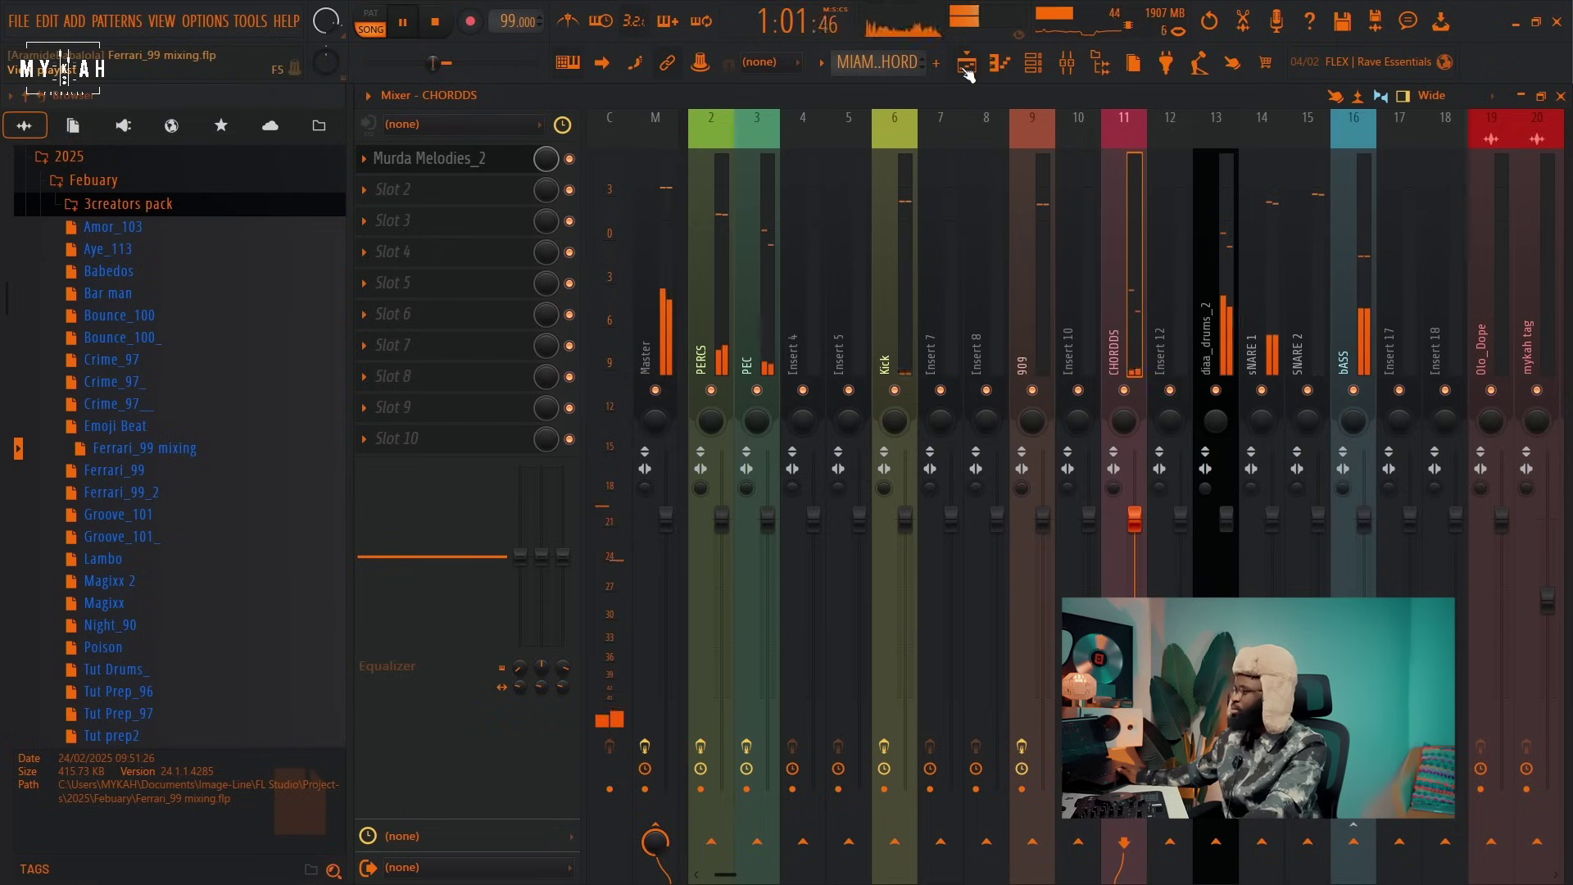
key("space")
left_click(393, 189)
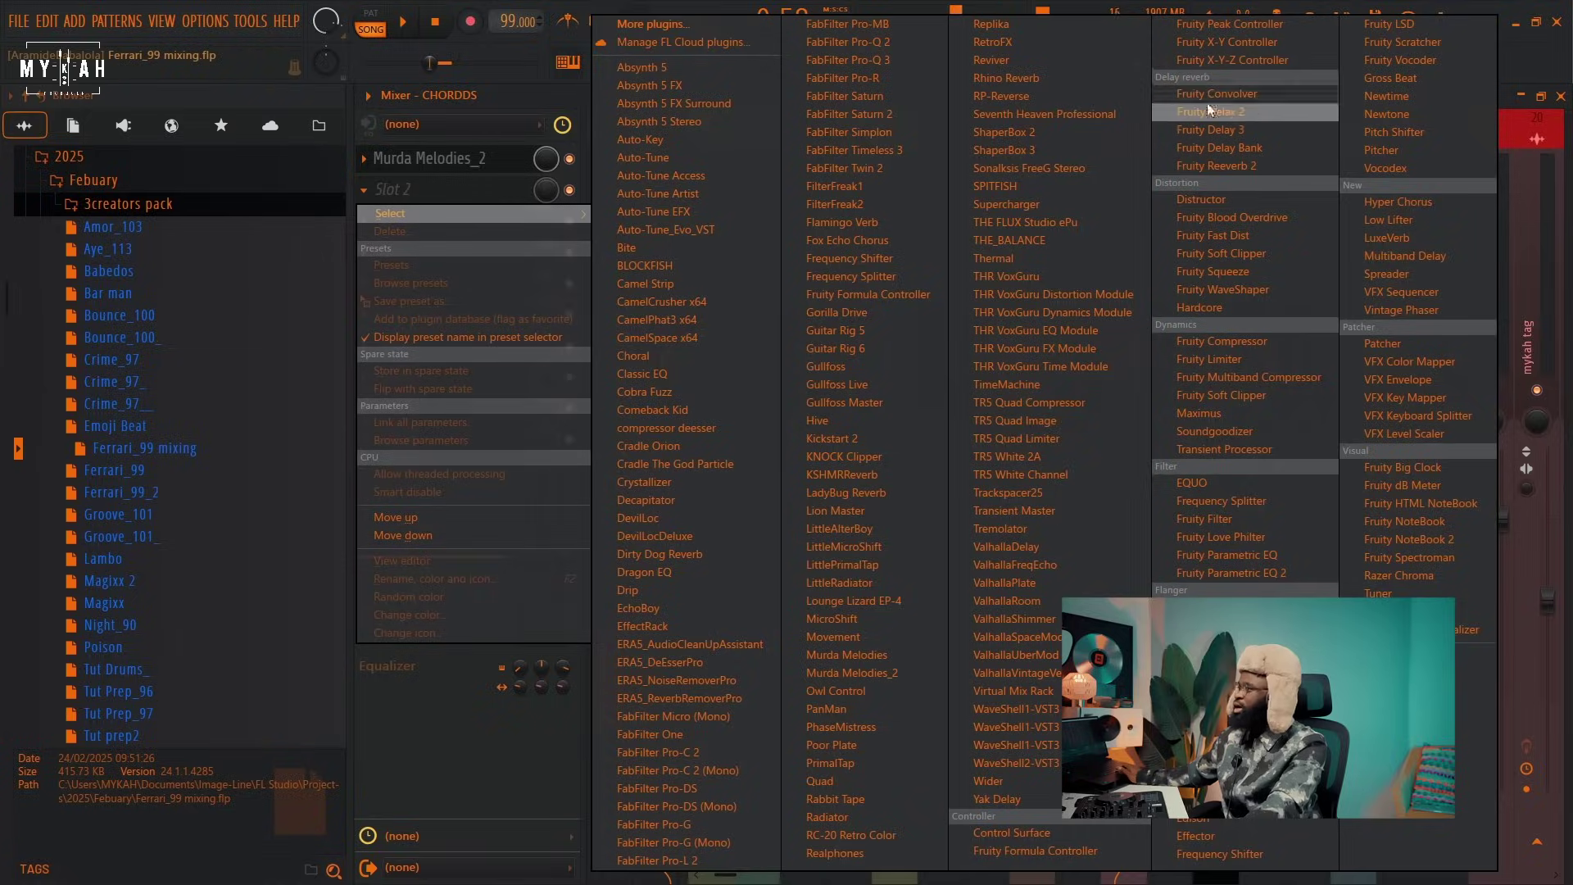
left_click(1278, 573)
key("space")
key("space")
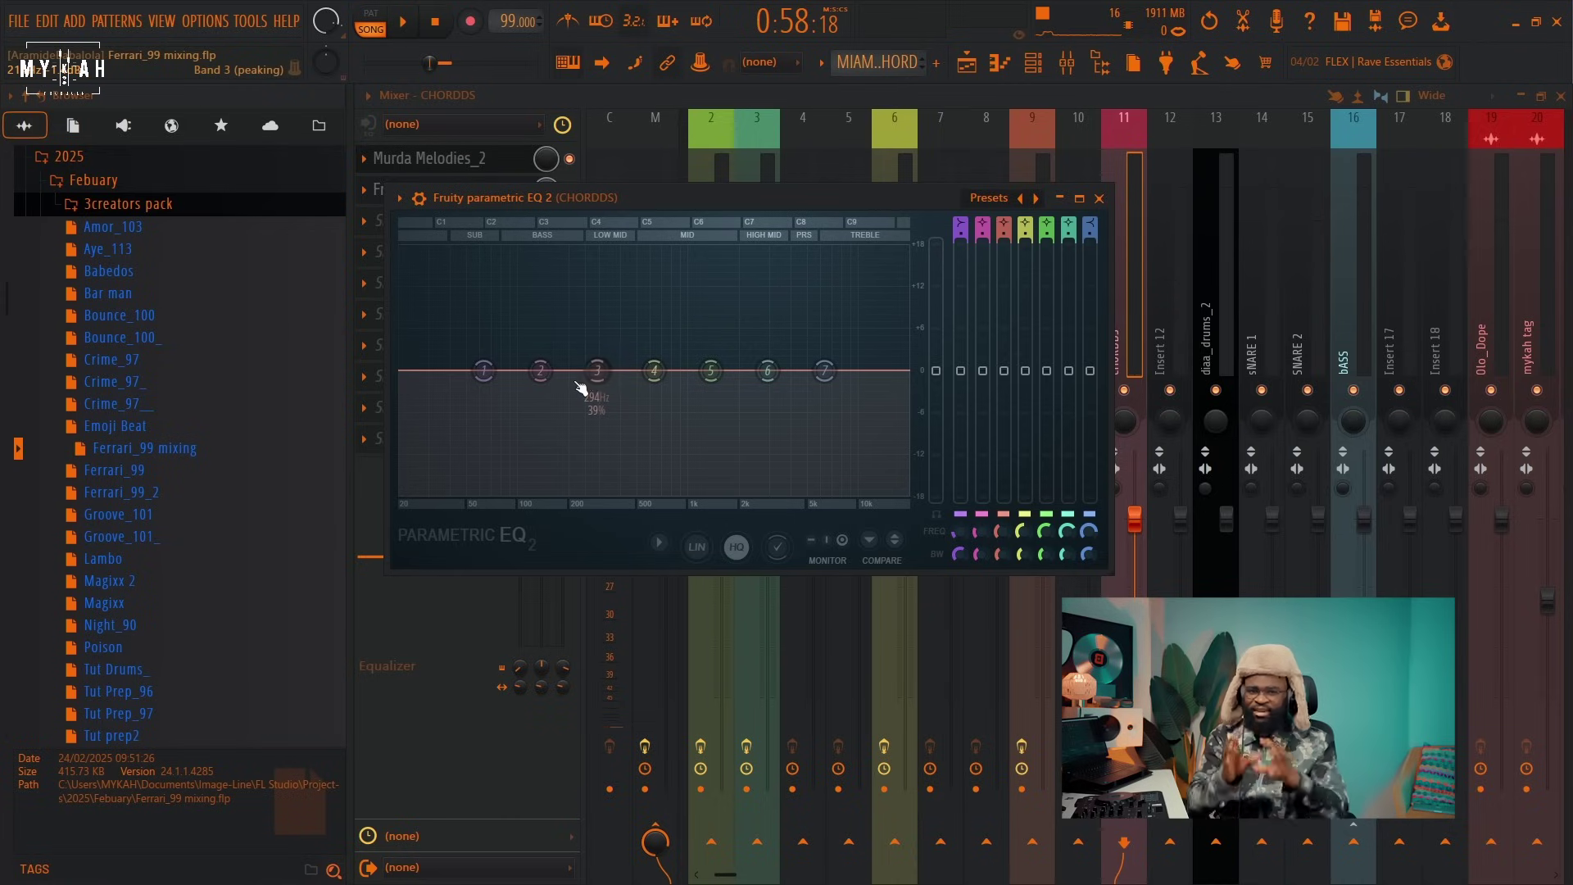
key("space")
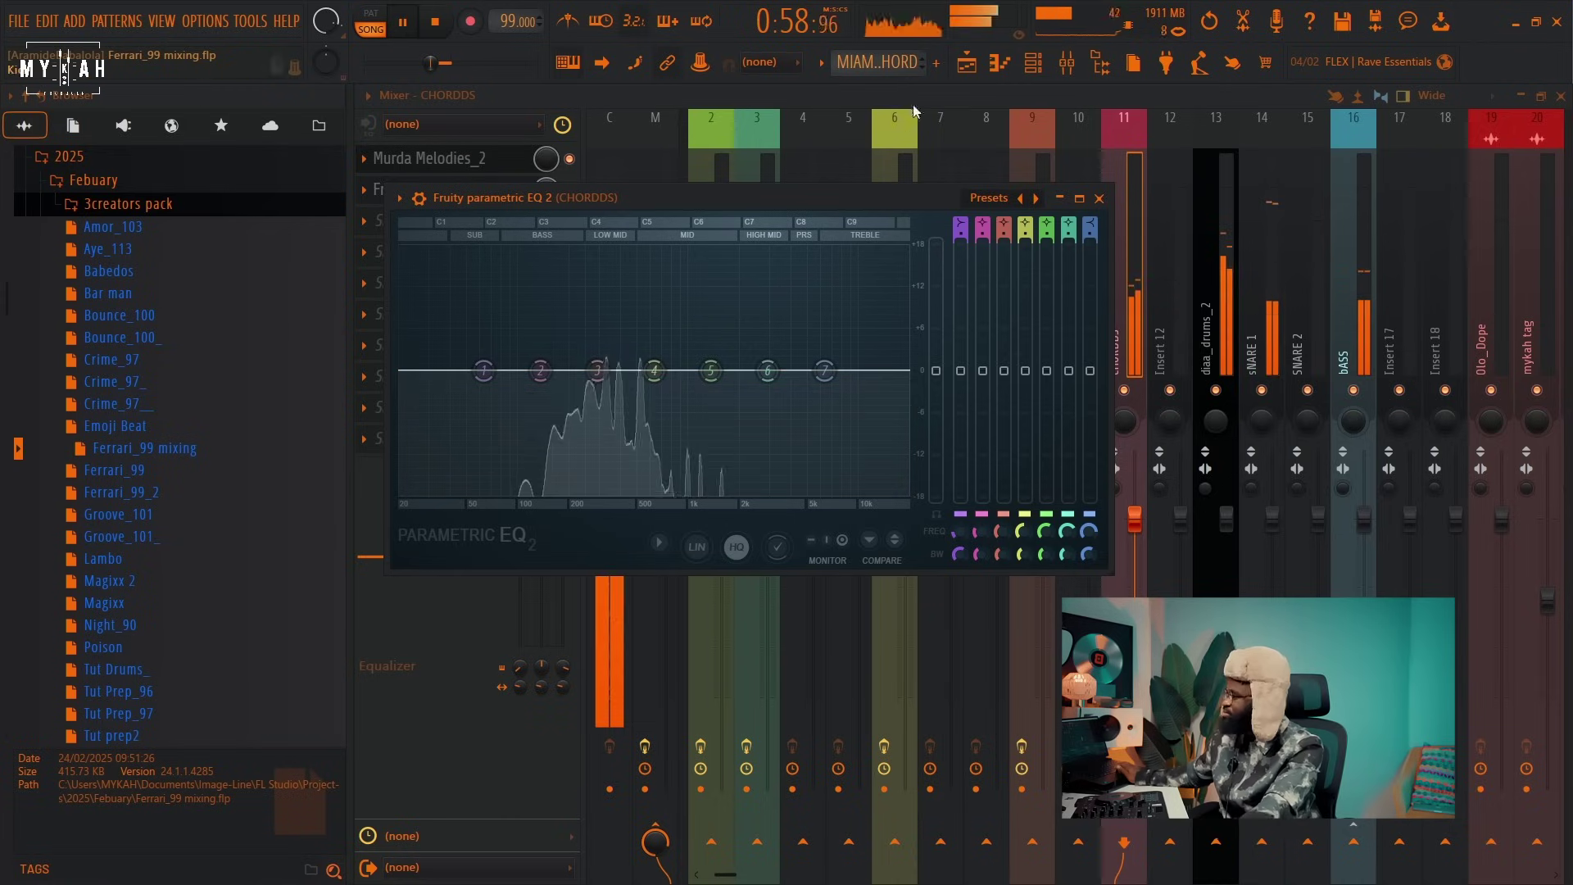
Unmute the Olo_Vox track in the playlist and play it with the hook.
key("F5")
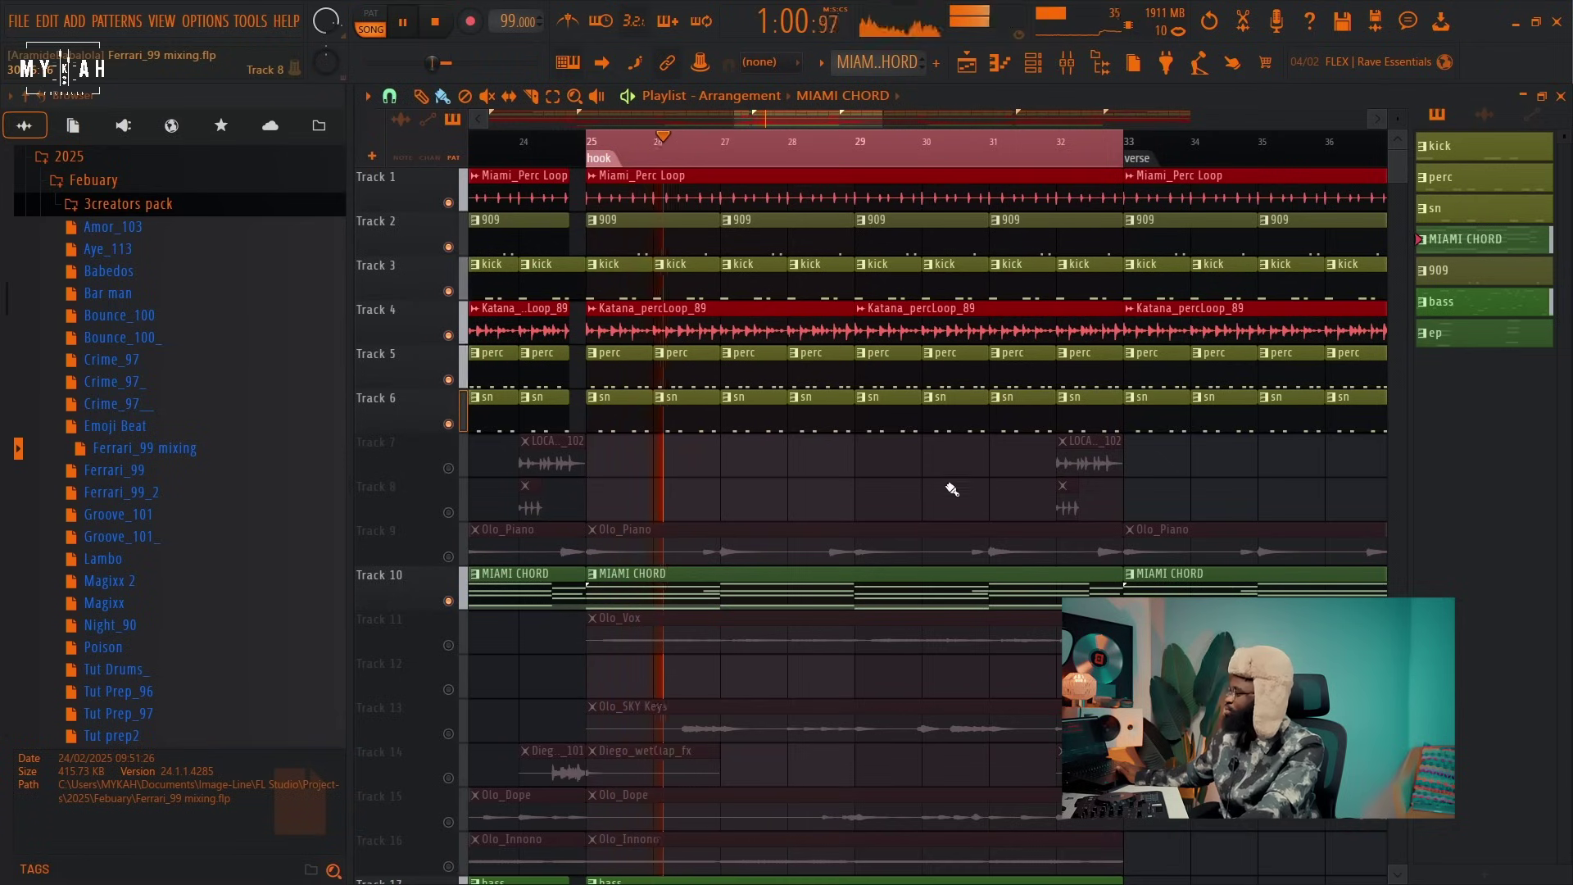
scroll(811, 581, "down", 2)
key("space")
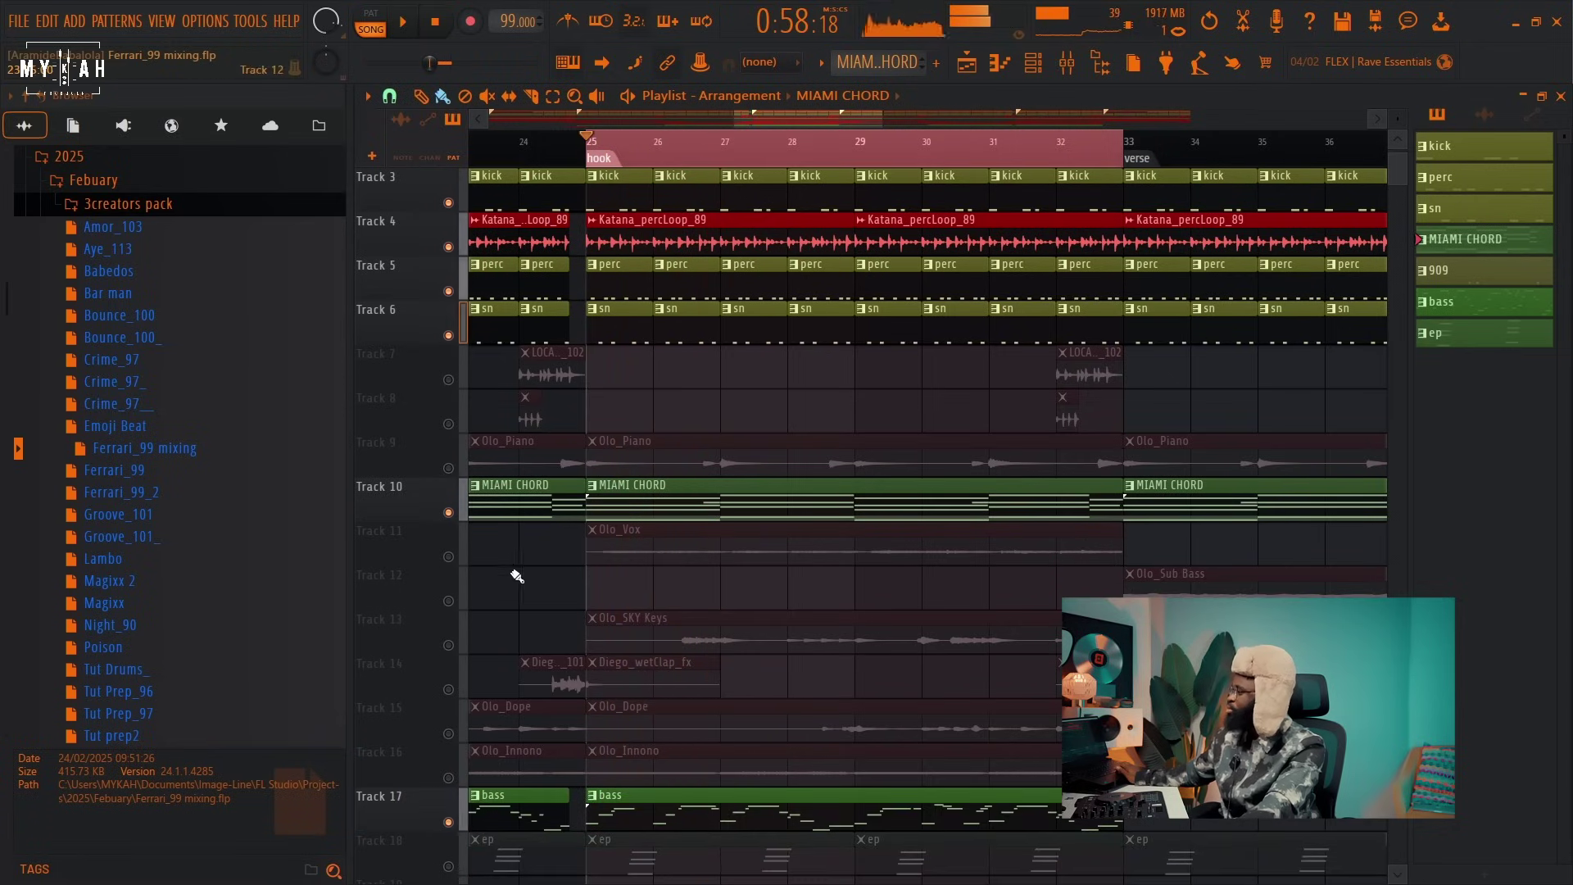
left_click(448, 557)
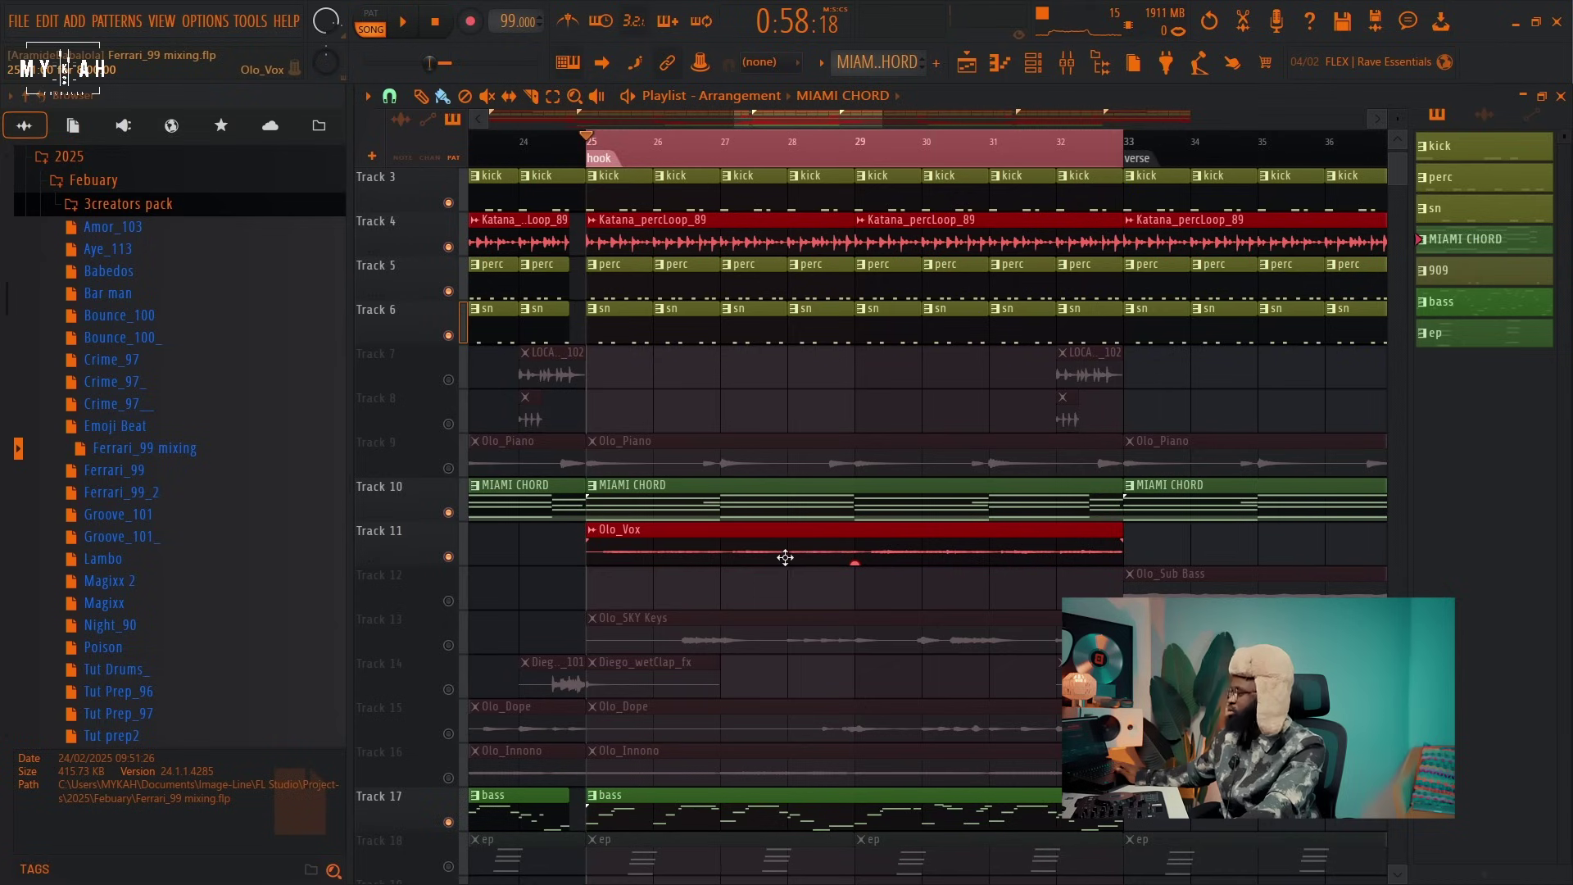
key("space")
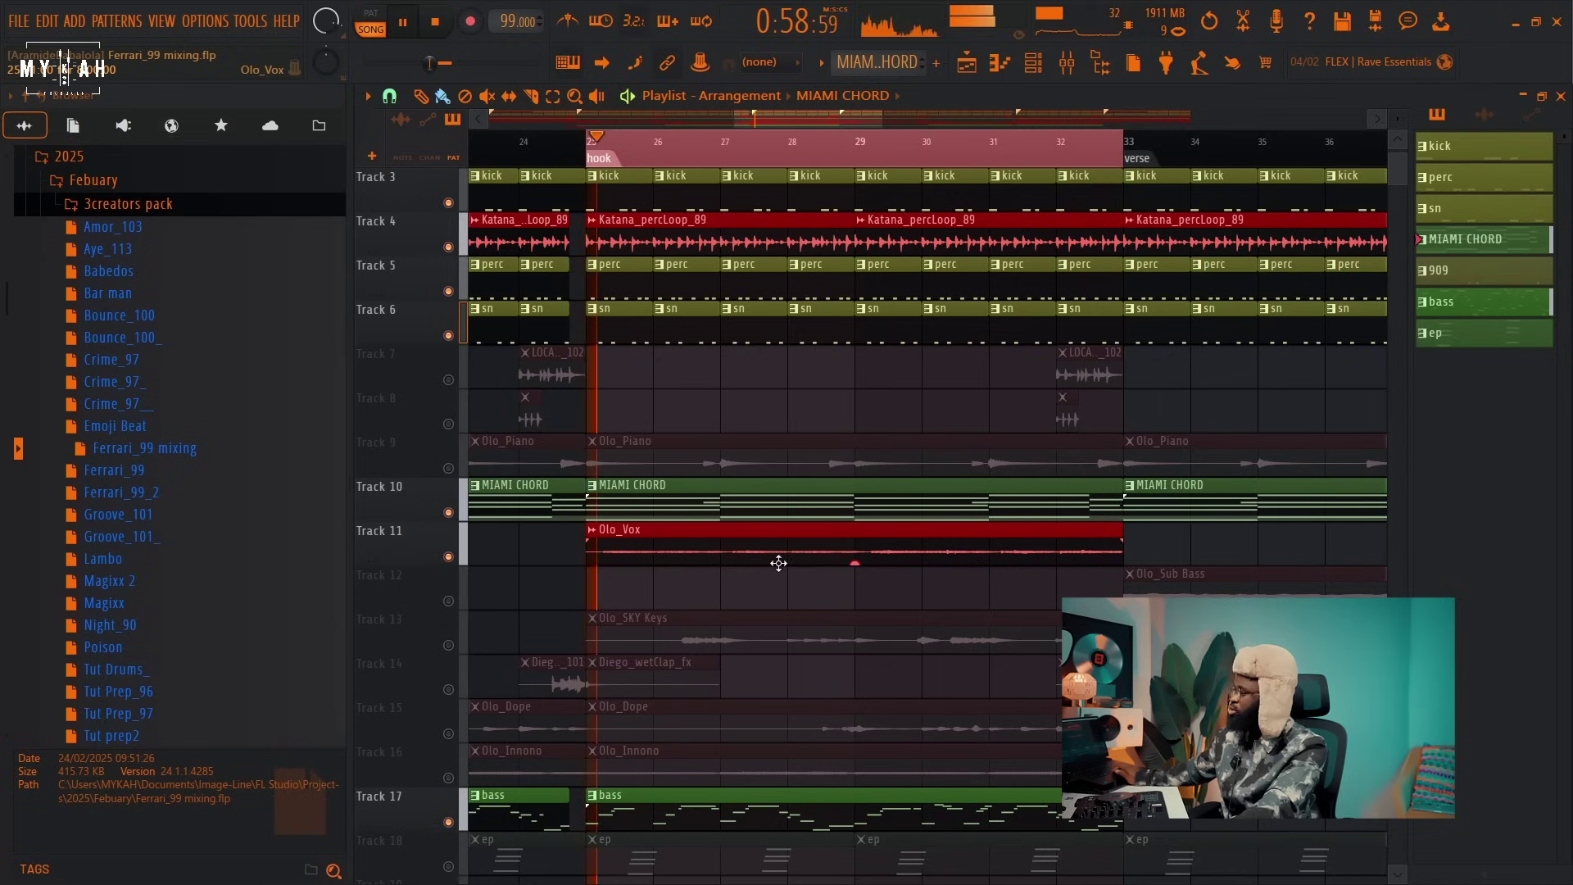
Open the Olo_Vox clip's channel settings and locate its mixer insert, playing the mix to check its level.
double_click(862, 556)
key("space")
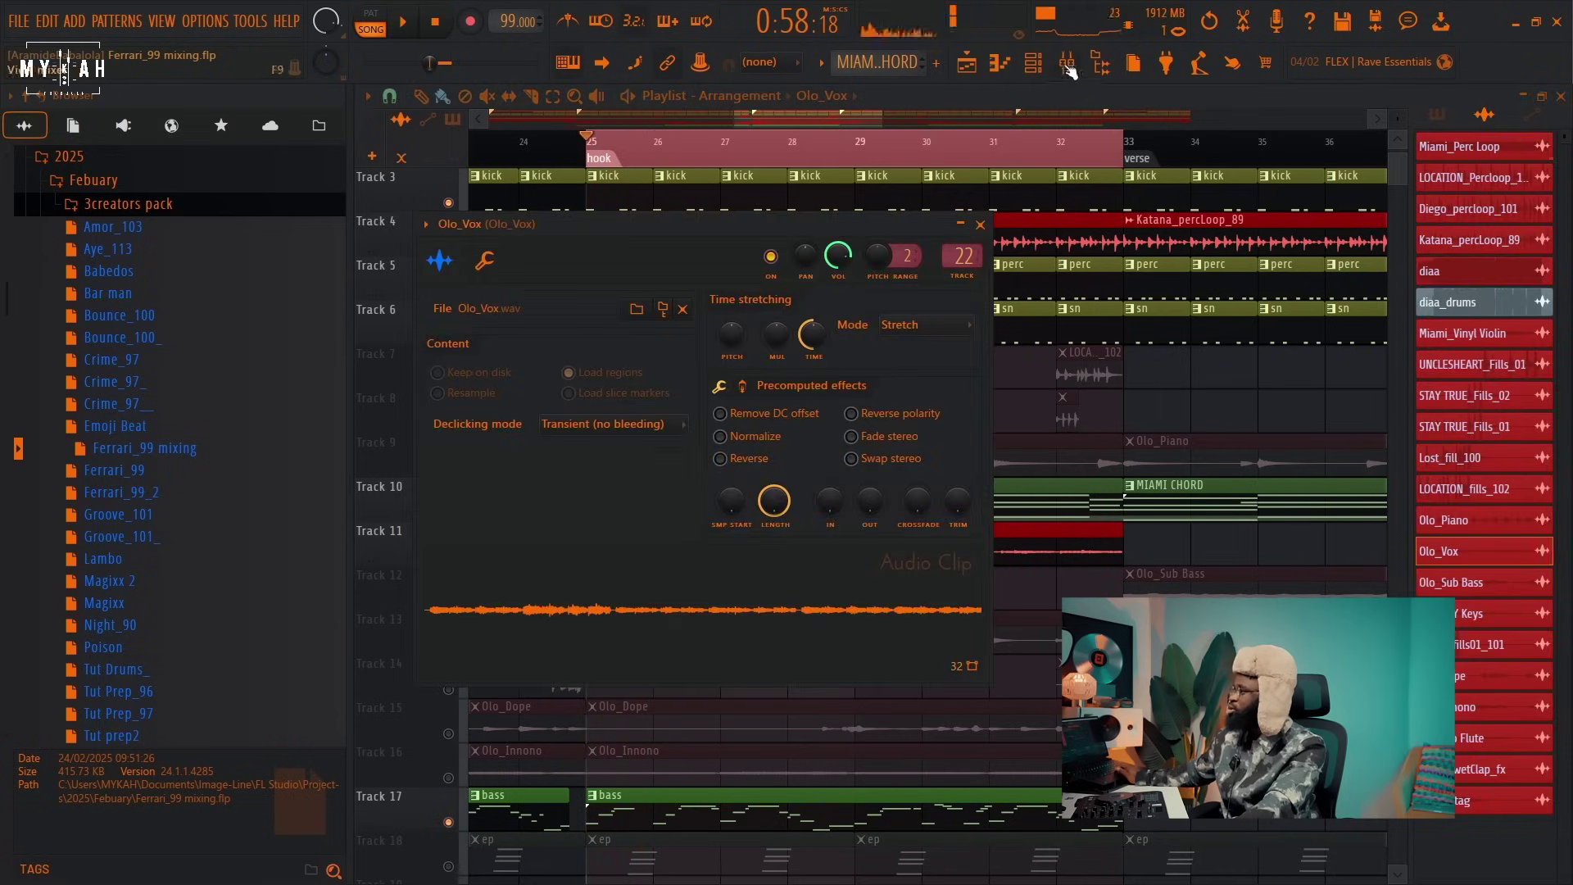
key("F9")
key("space")
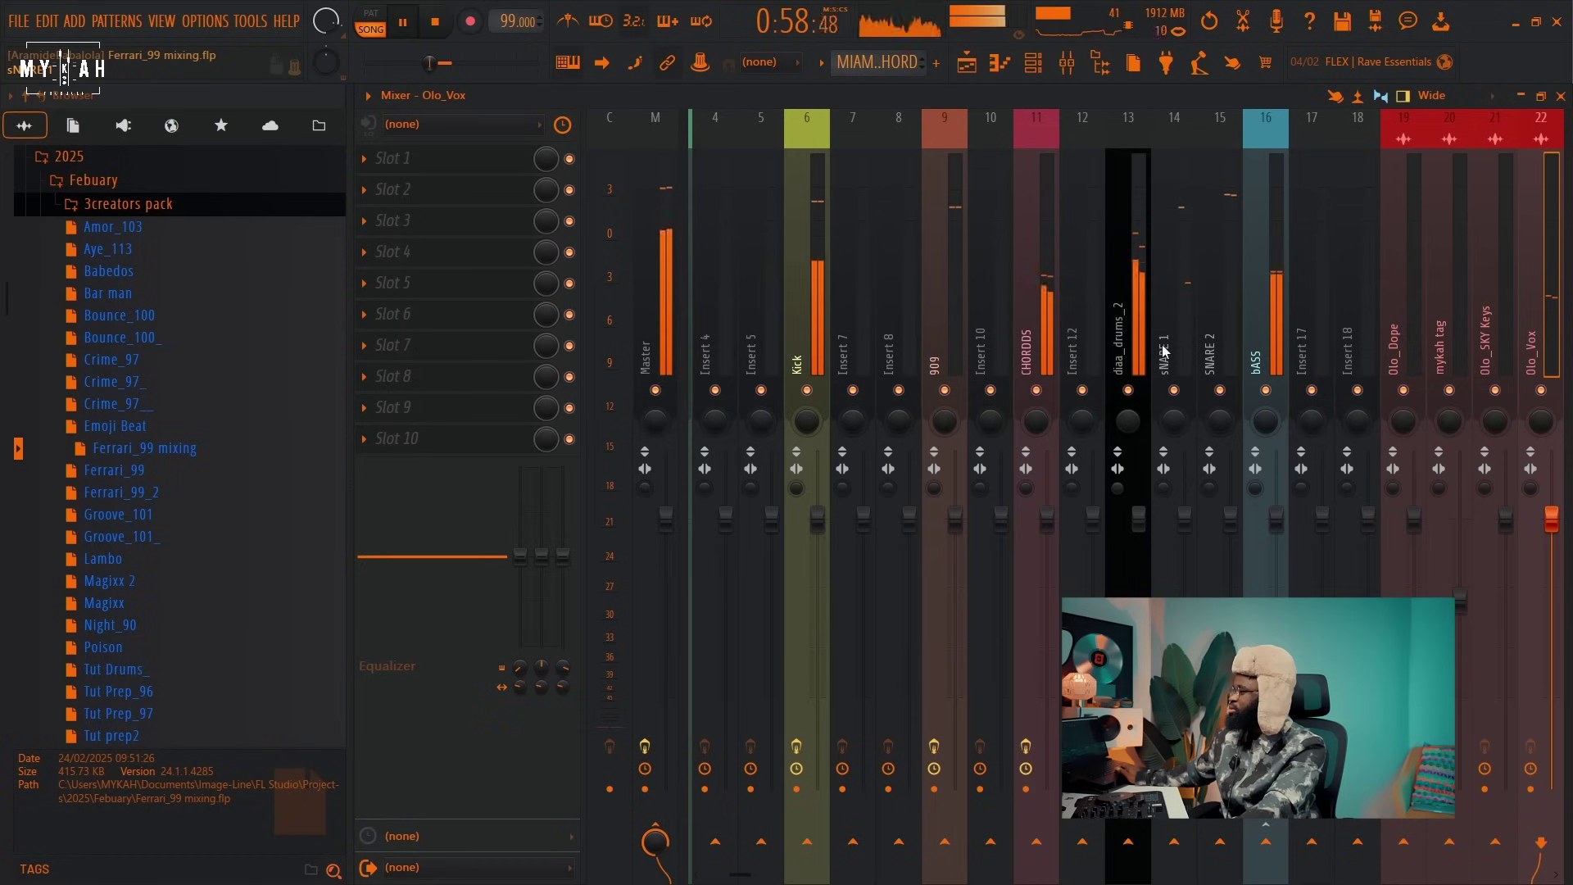
scroll(1482, 336, "right", 6)
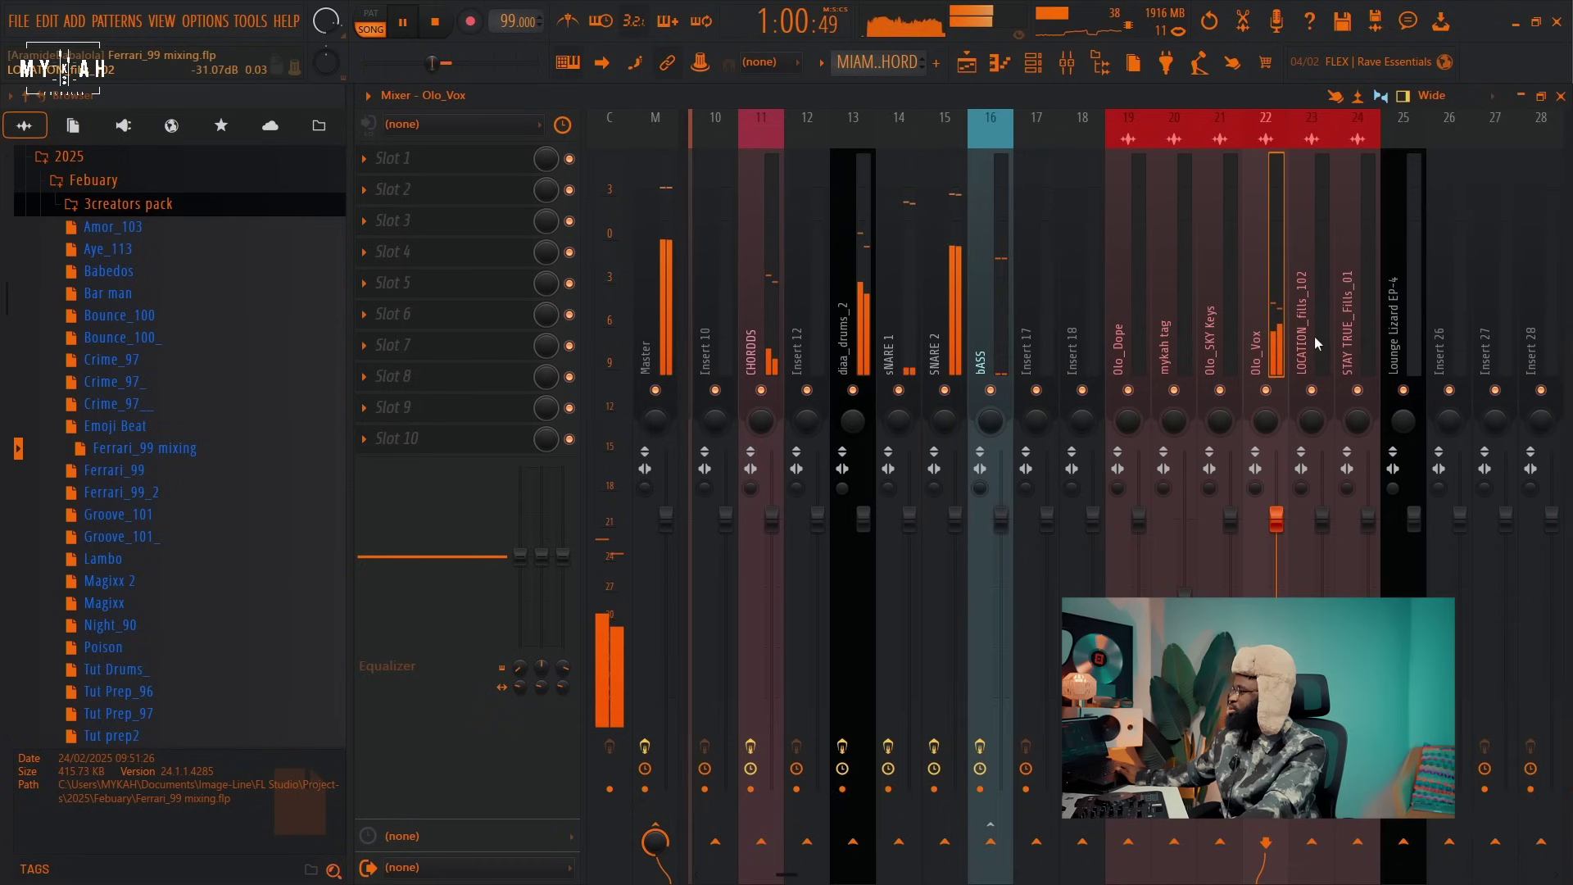
key("space")
Add Fruity Parametric EQ 2 to Olo_Vox's first slot and cut the highs with band 7 at about 3.8 kHz.
left_click(432, 190)
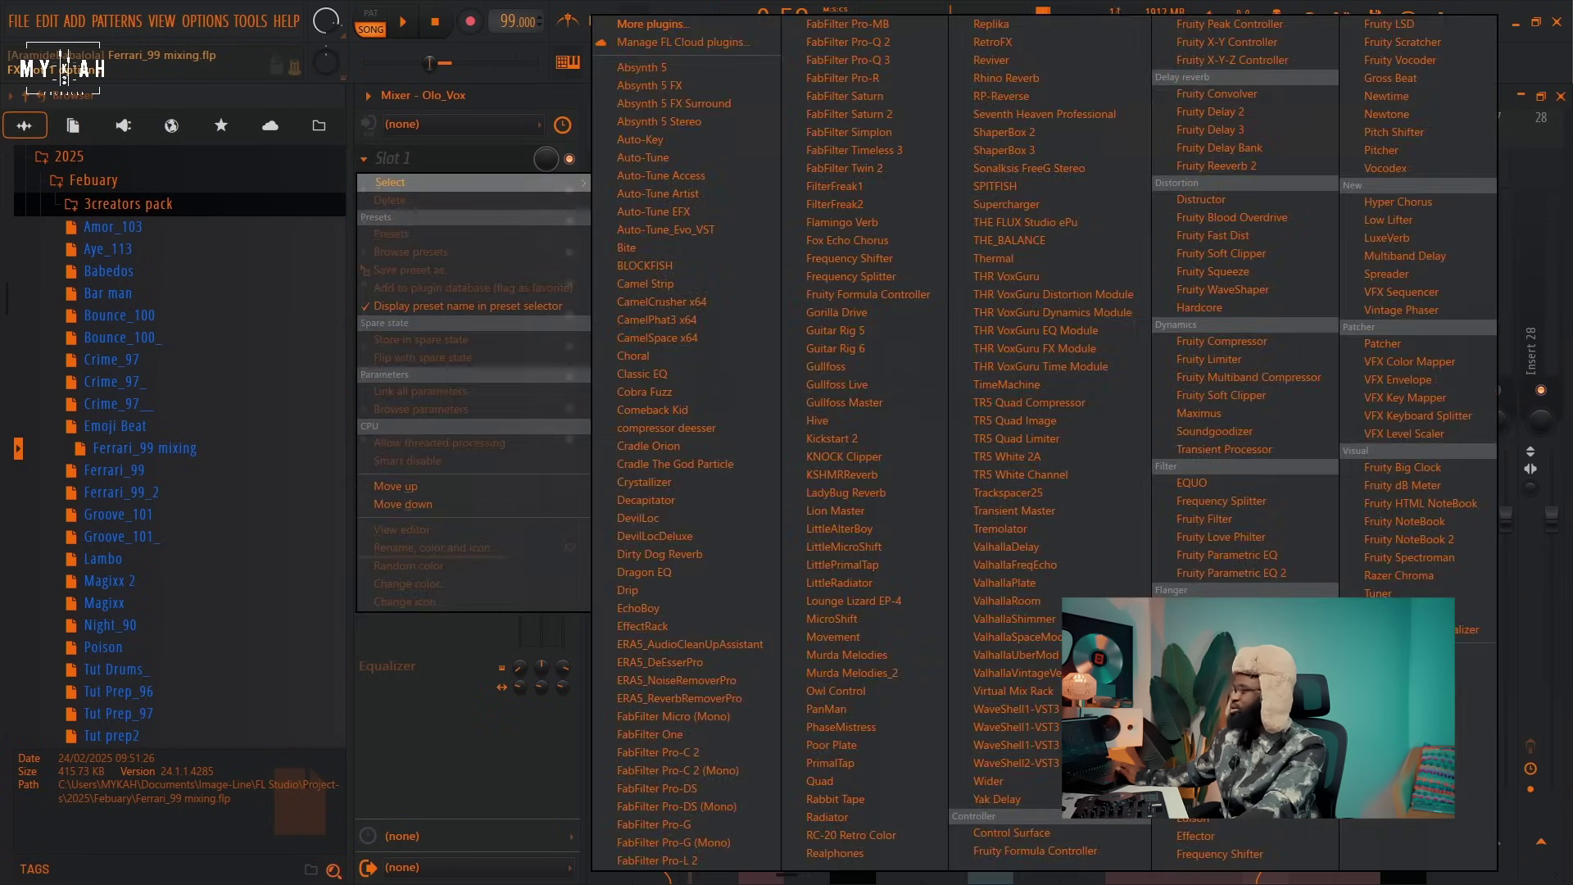
left_click(1260, 562)
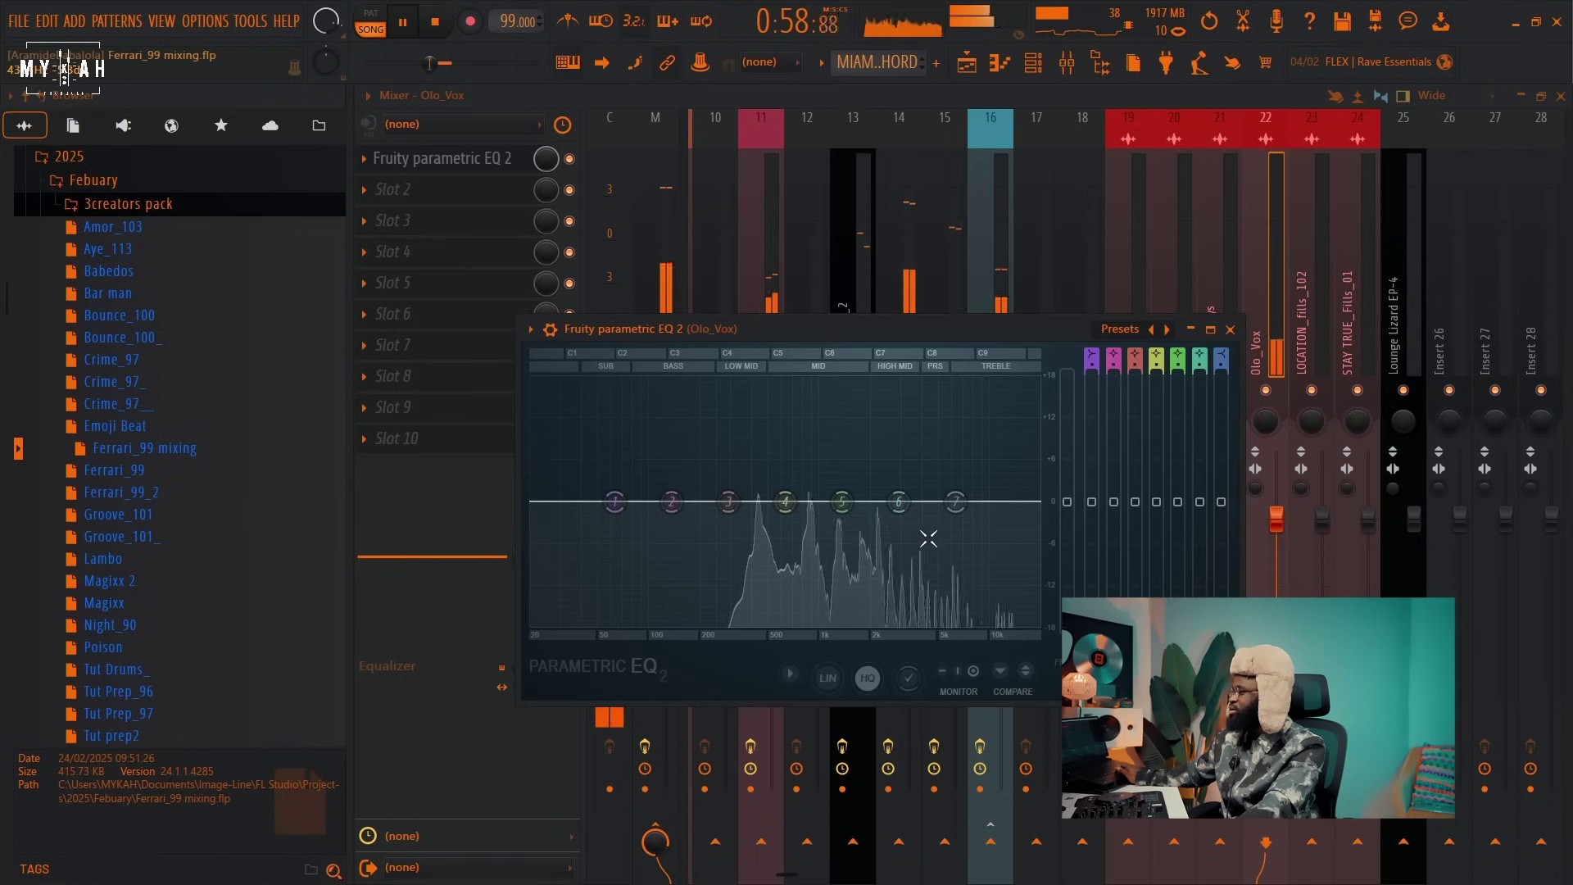
left_click_drag(951, 508, 919, 625)
key("space")
scroll(926, 627, "down", 2)
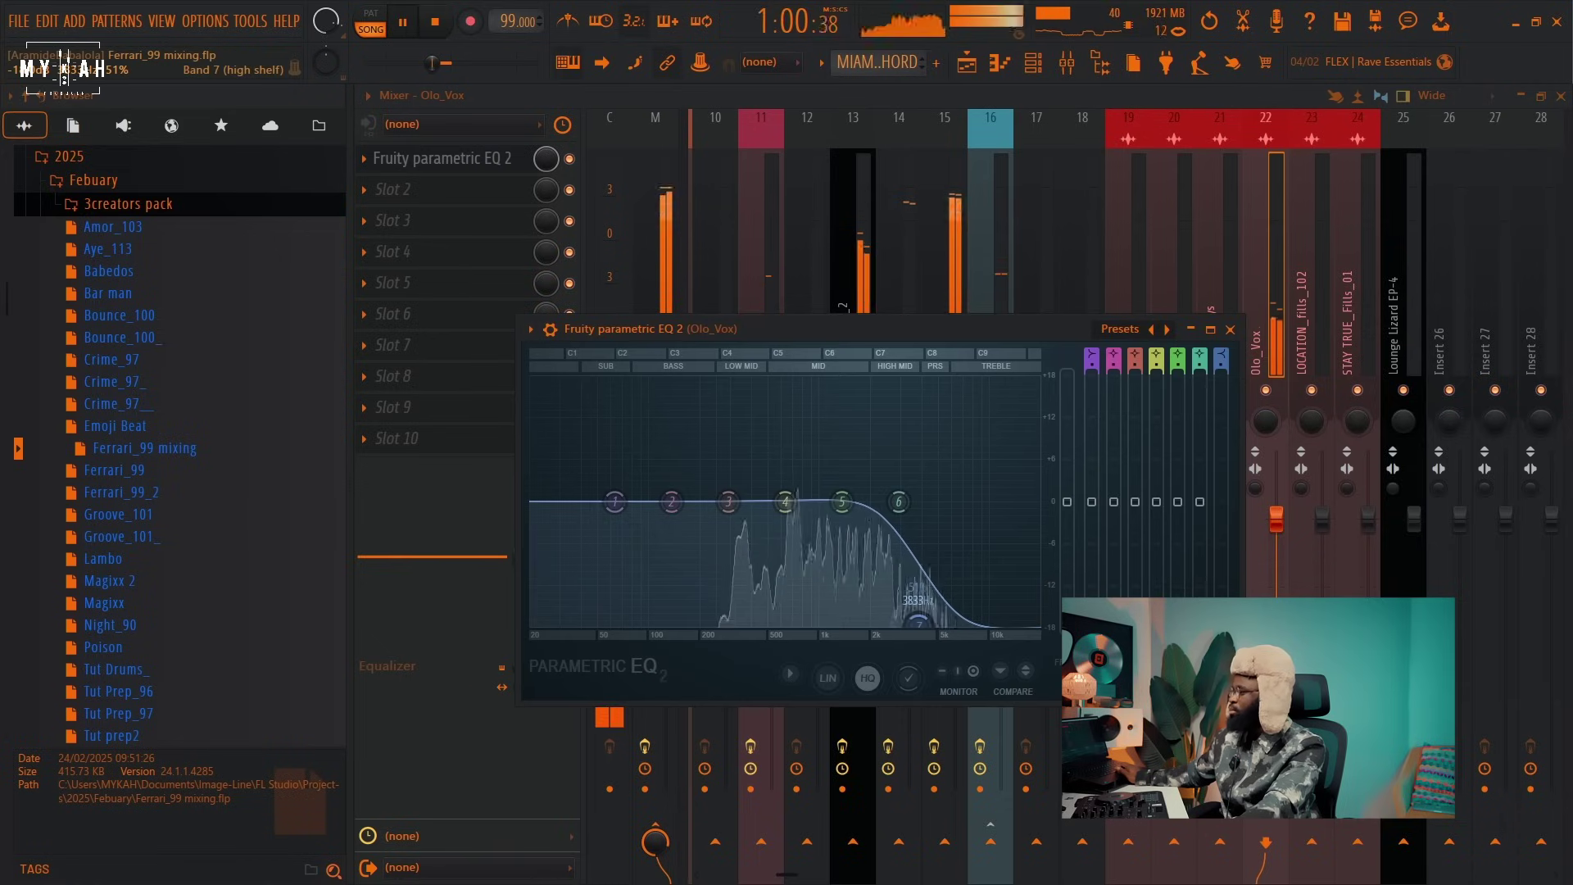
key("space")
key("Escape")
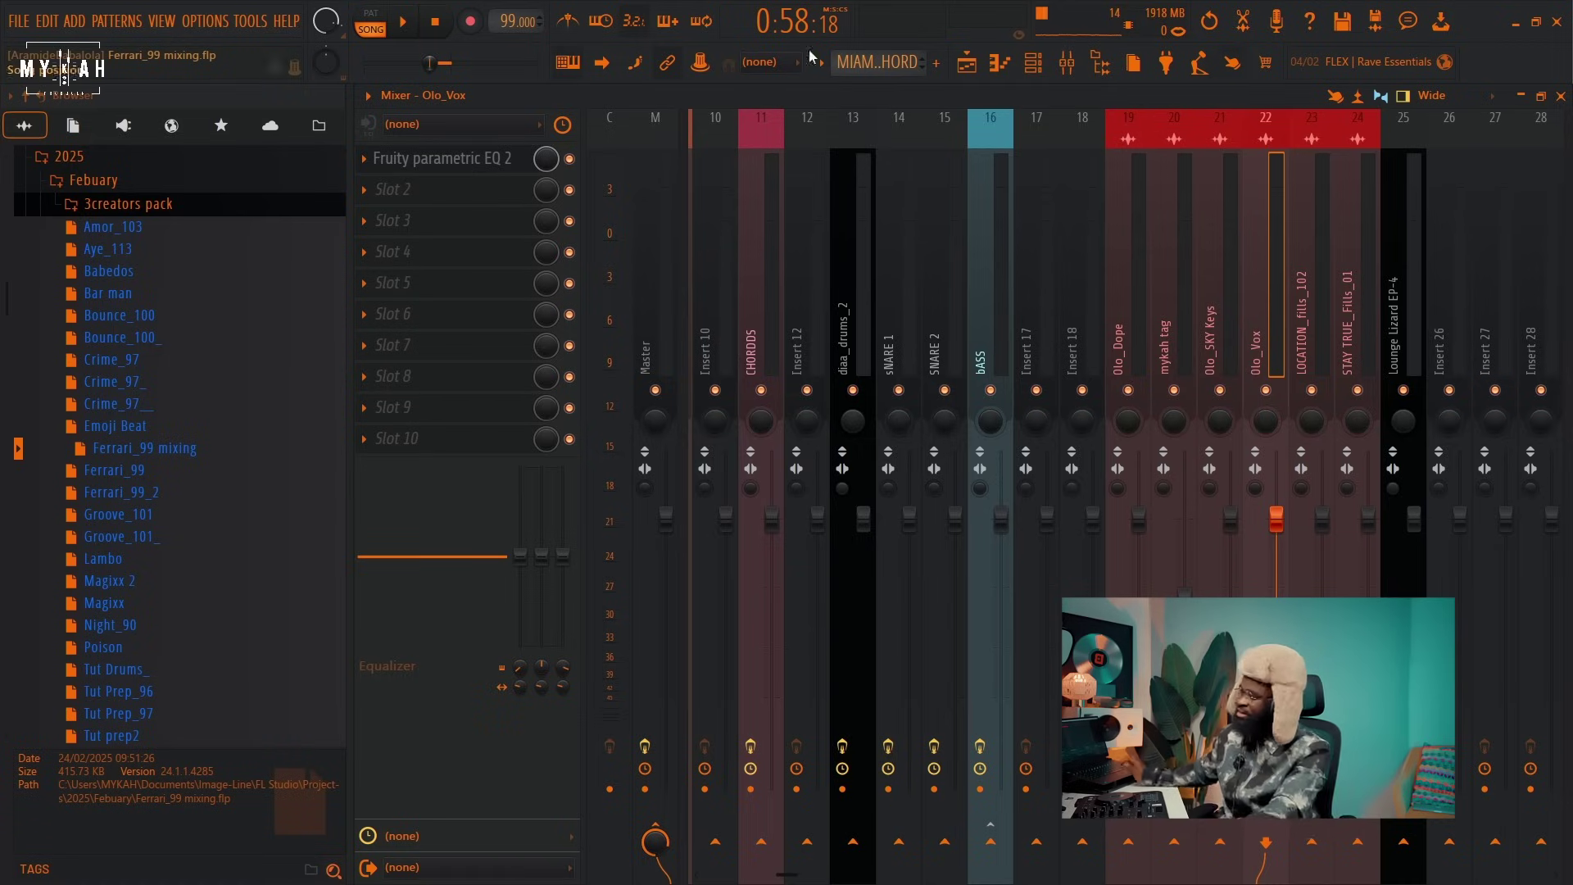
Add Fruity Formula Controller to Olo_Vox's second slot and load the Basic sine LFO preset.
left_click(450, 190)
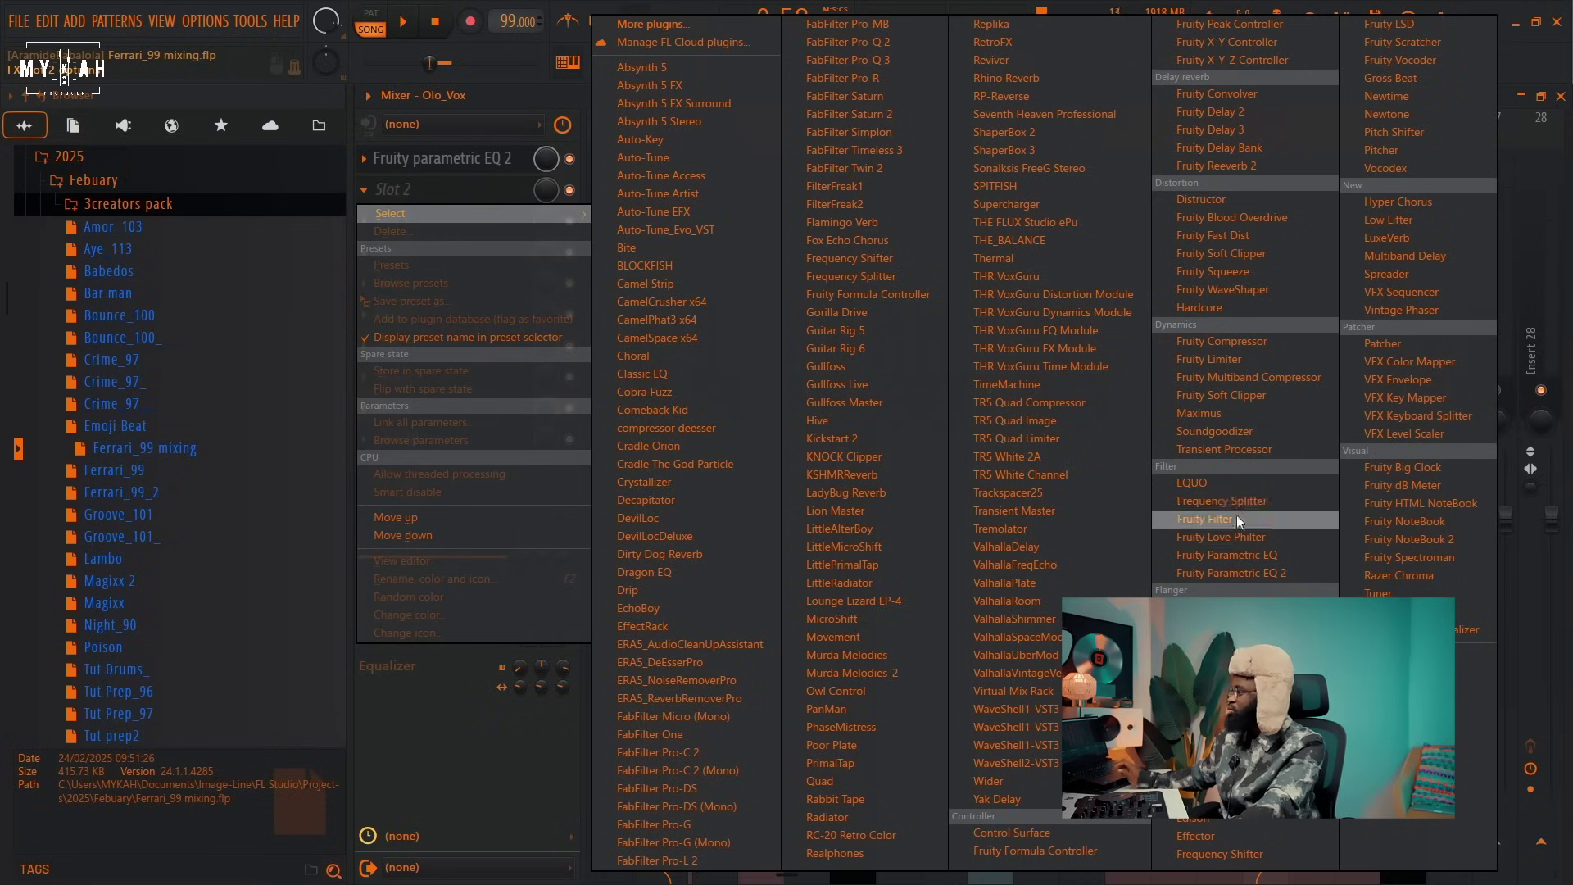
left_click(1107, 850)
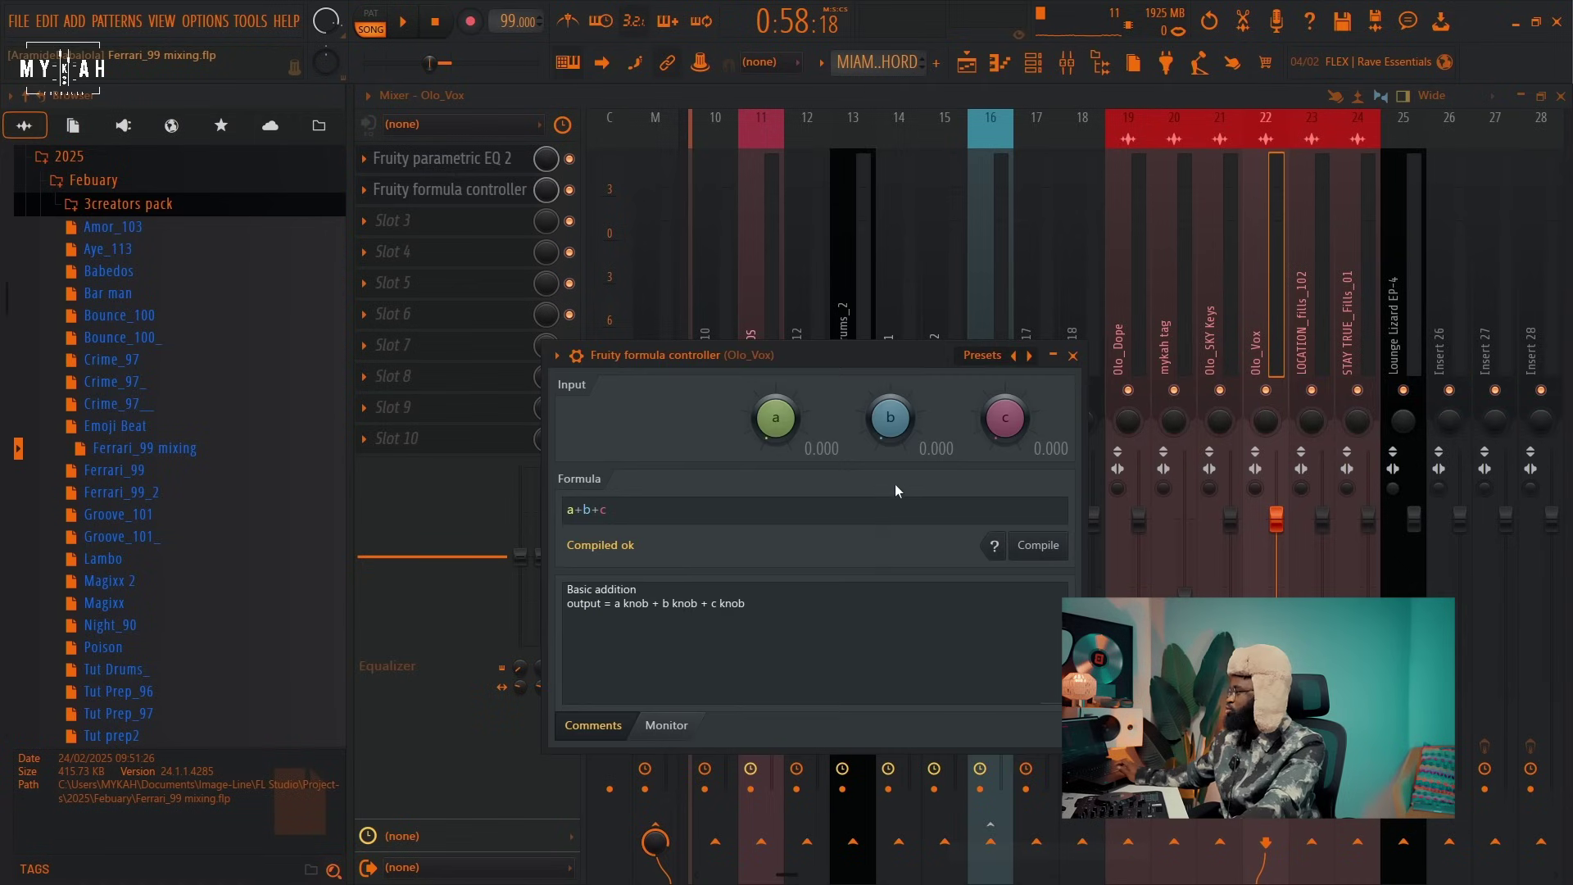
left_click(1029, 356)
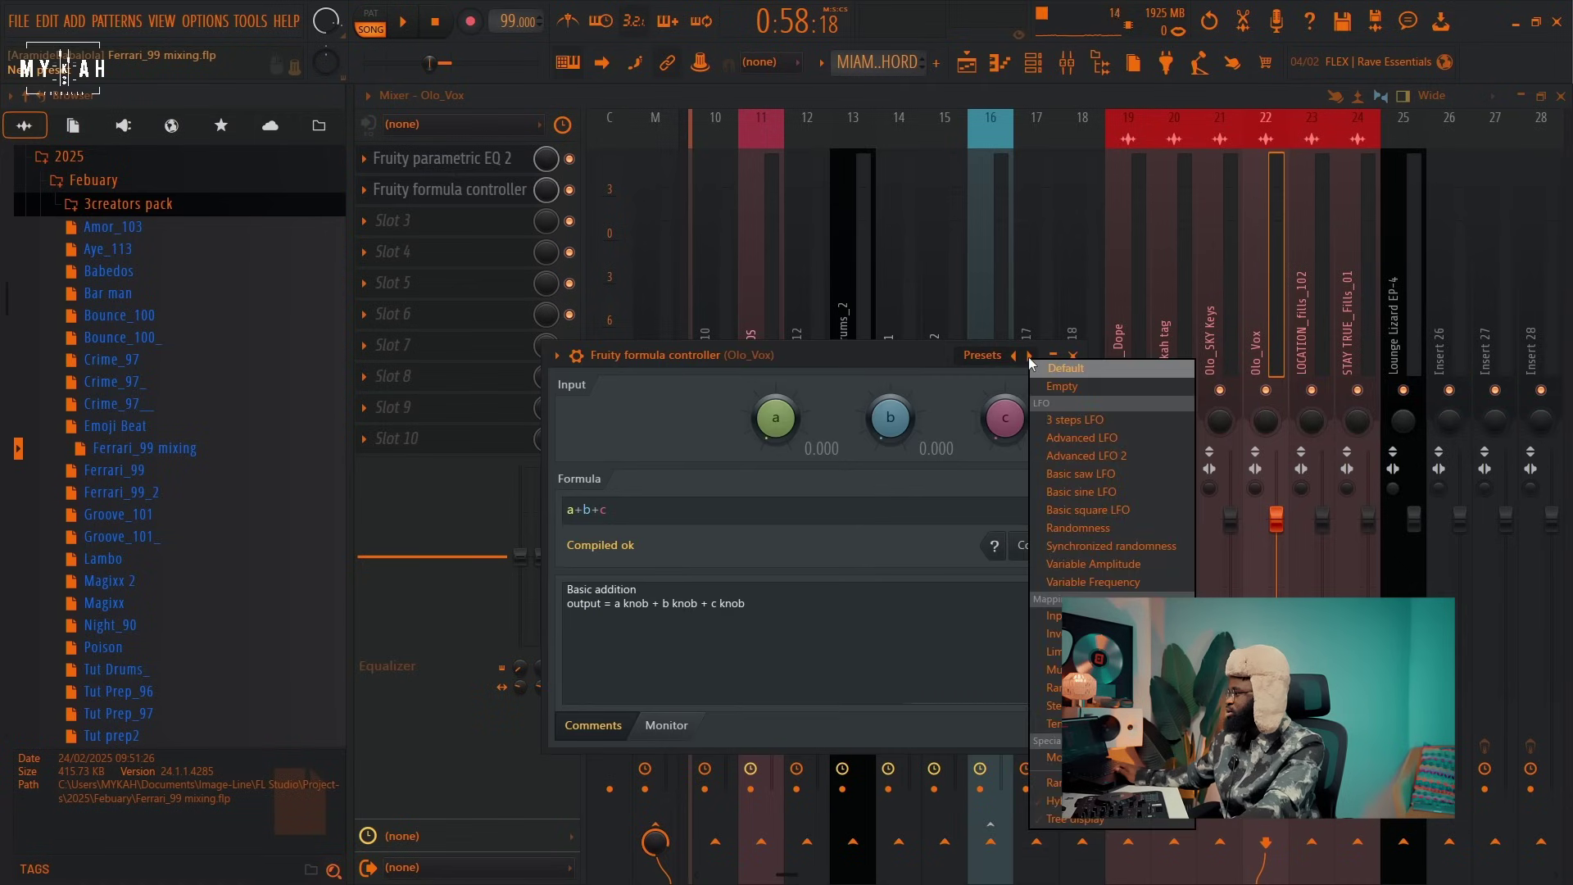
left_click(1097, 494)
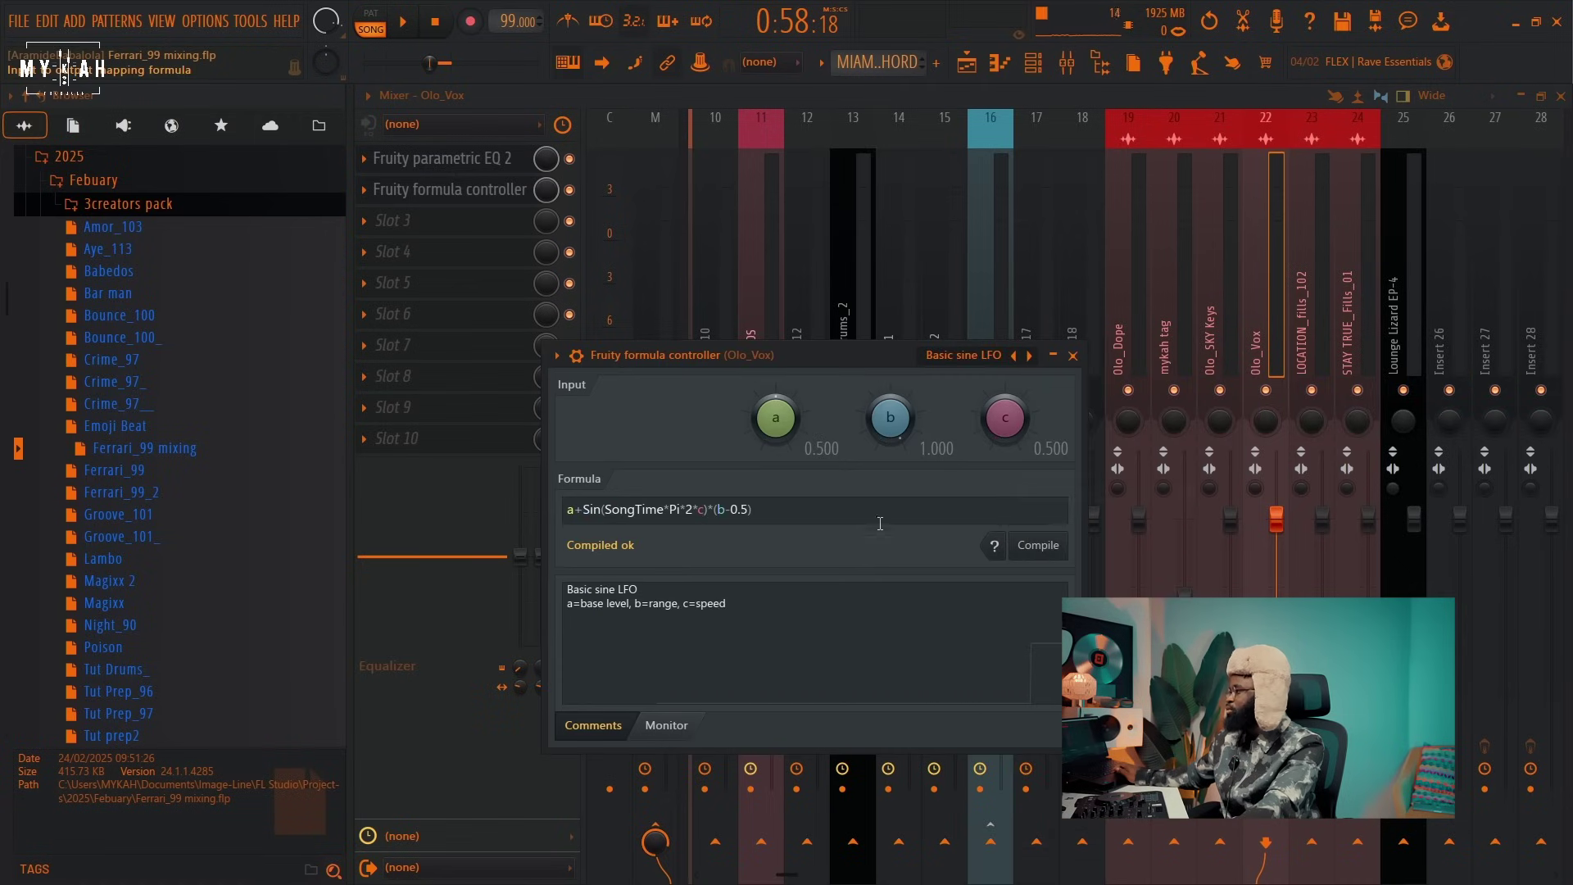
Link Olo_Vox's panning to the internal controller Formula ctrl - Out and play the mix to hear the movement.
right_click(1265, 421)
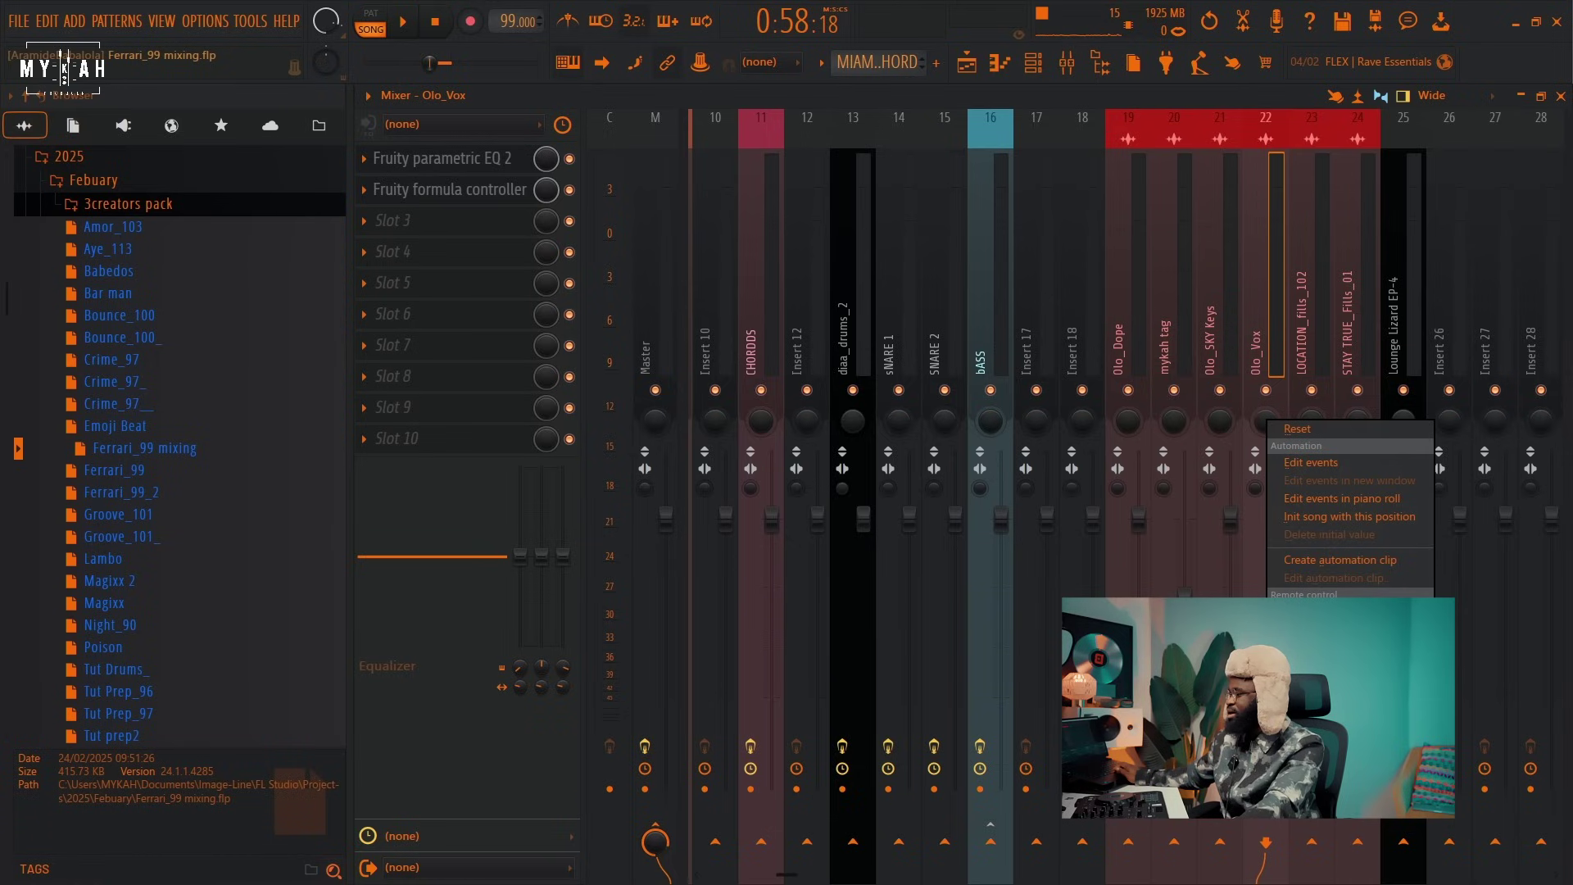
left_click(1310, 595)
left_click(762, 421)
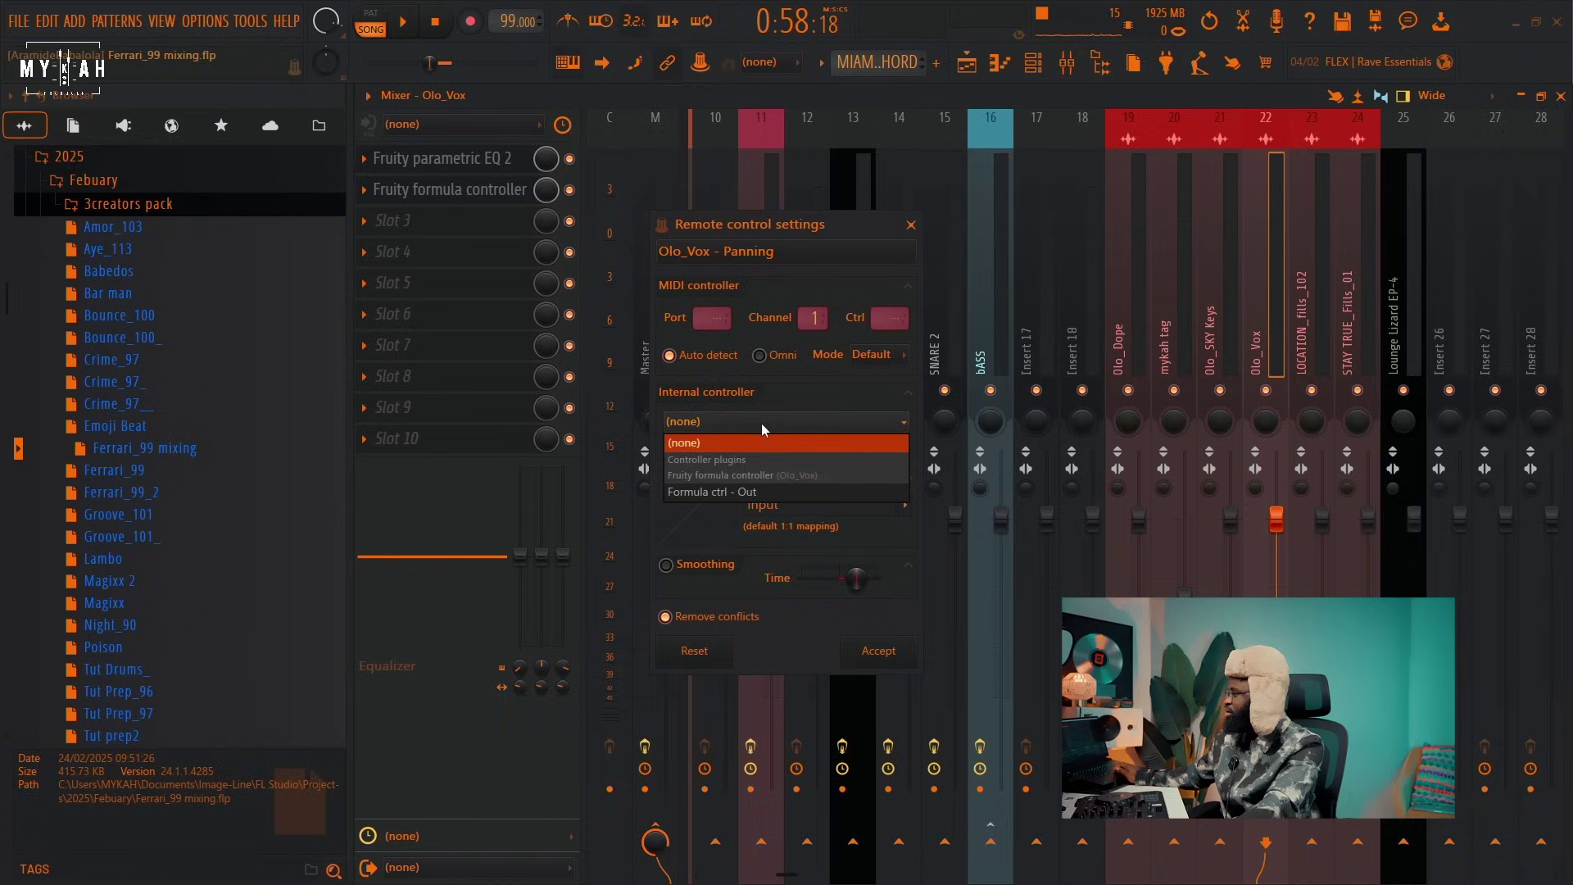
left_click(755, 492)
left_click(898, 653)
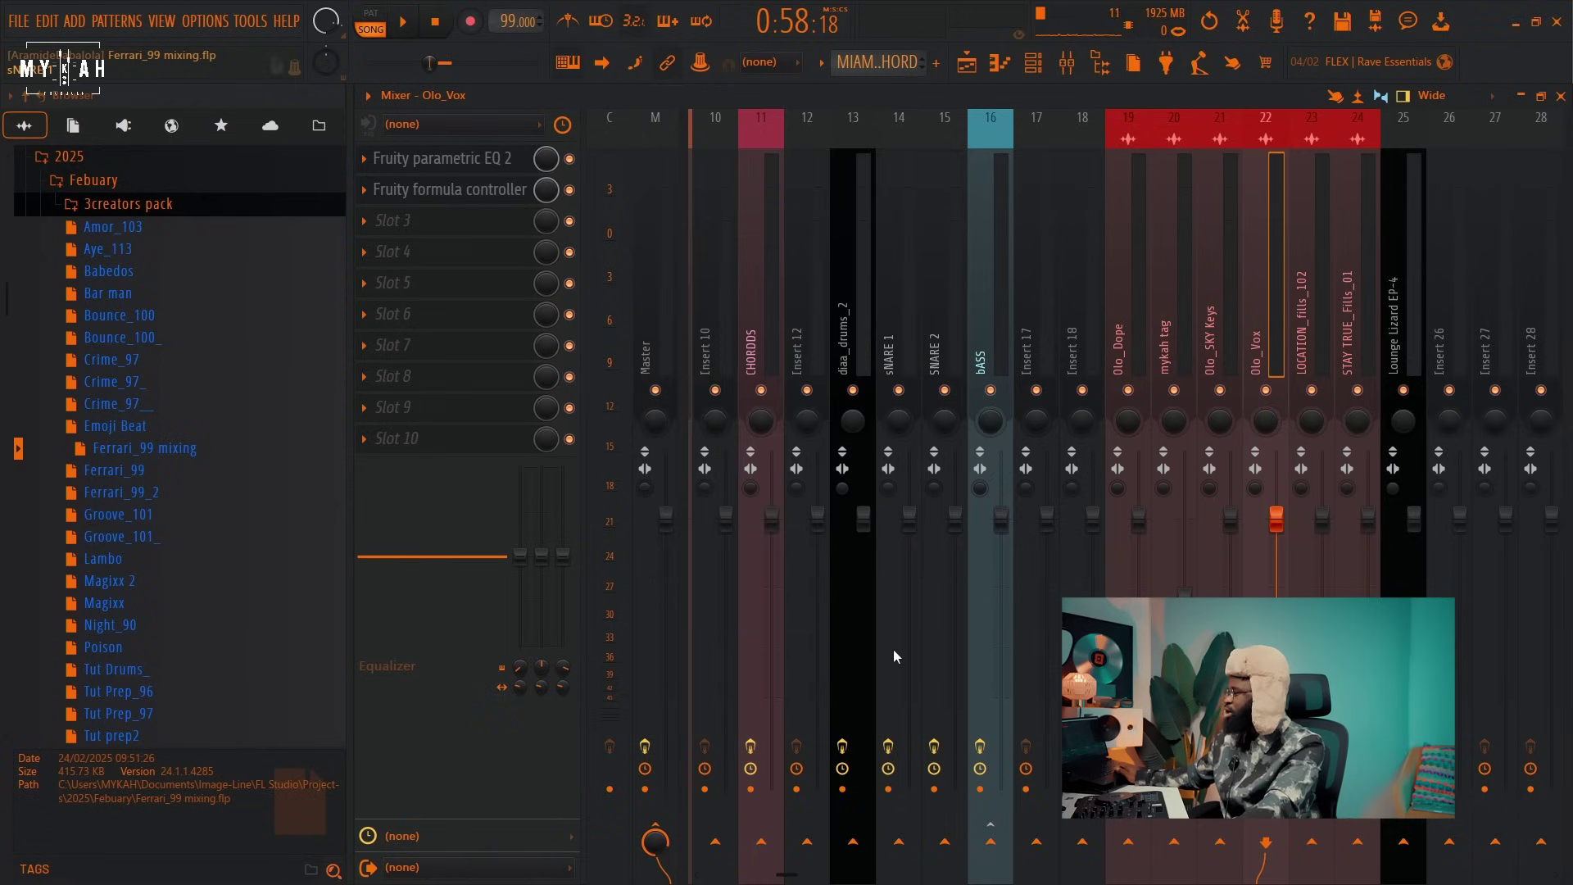
key("space")
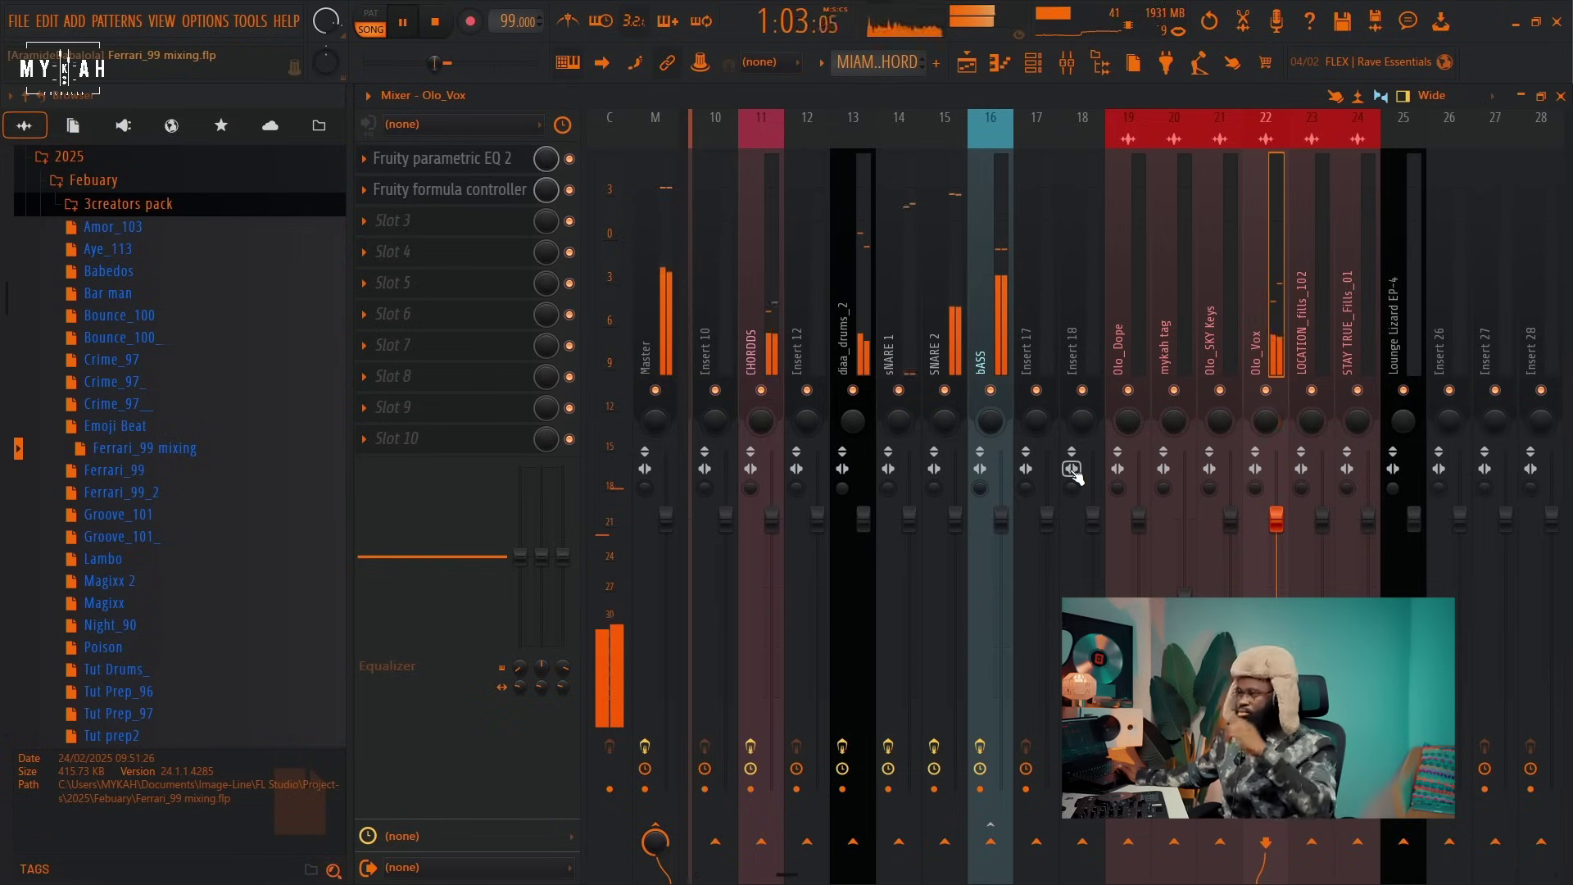
key("space")
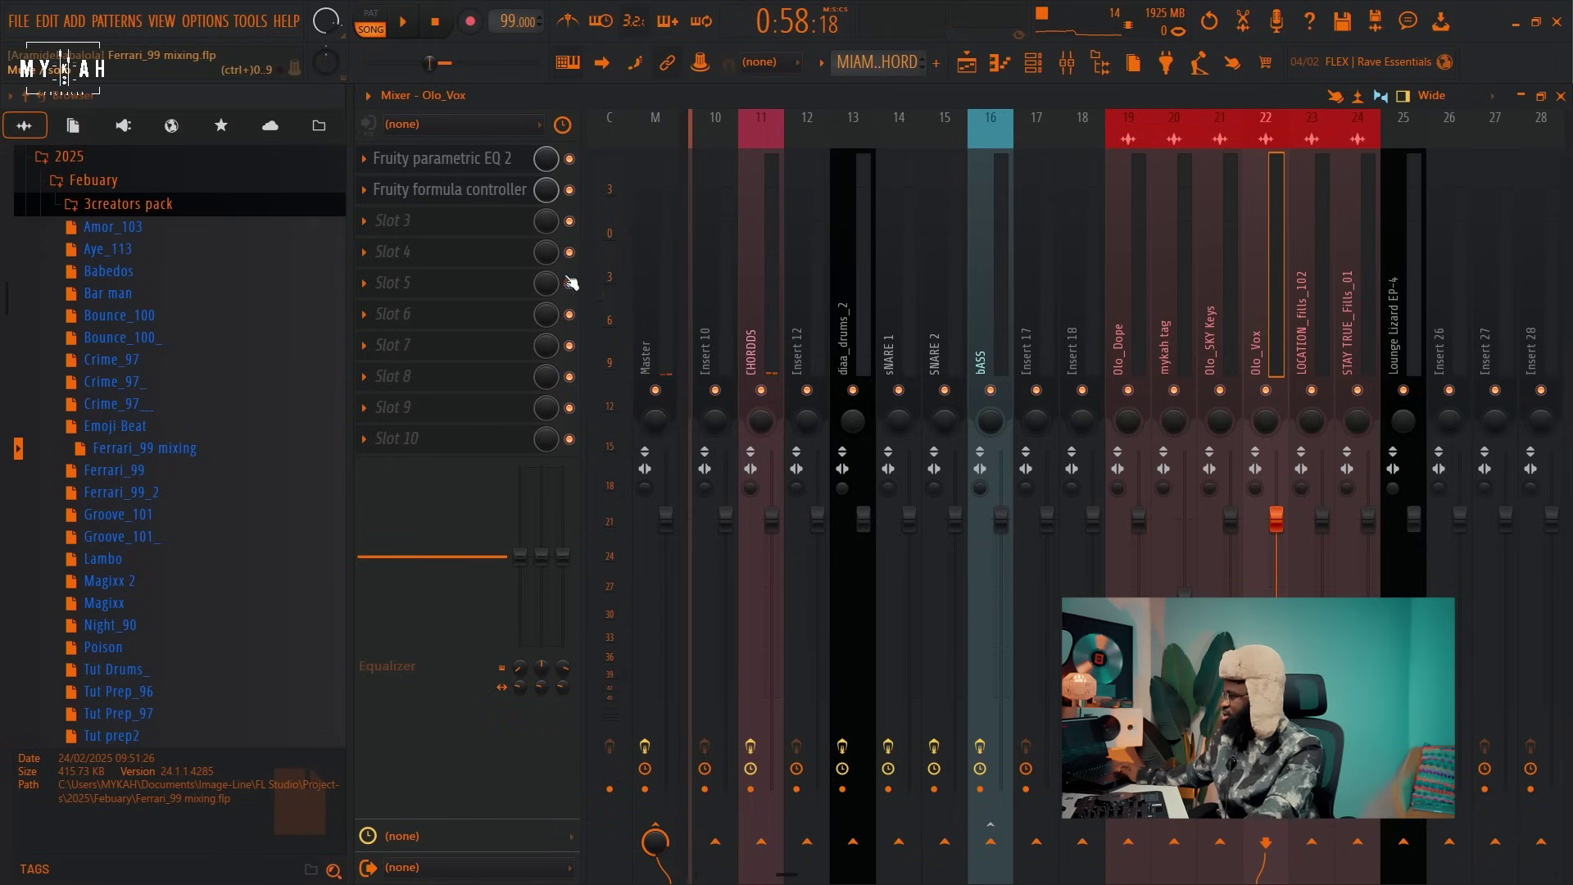
Reopen Olo_Vox's Fruity Formula Controller and adjust the range knob b to about 0.976, checking it in playback.
left_click(412, 191)
left_click_drag(789, 358, 932, 330)
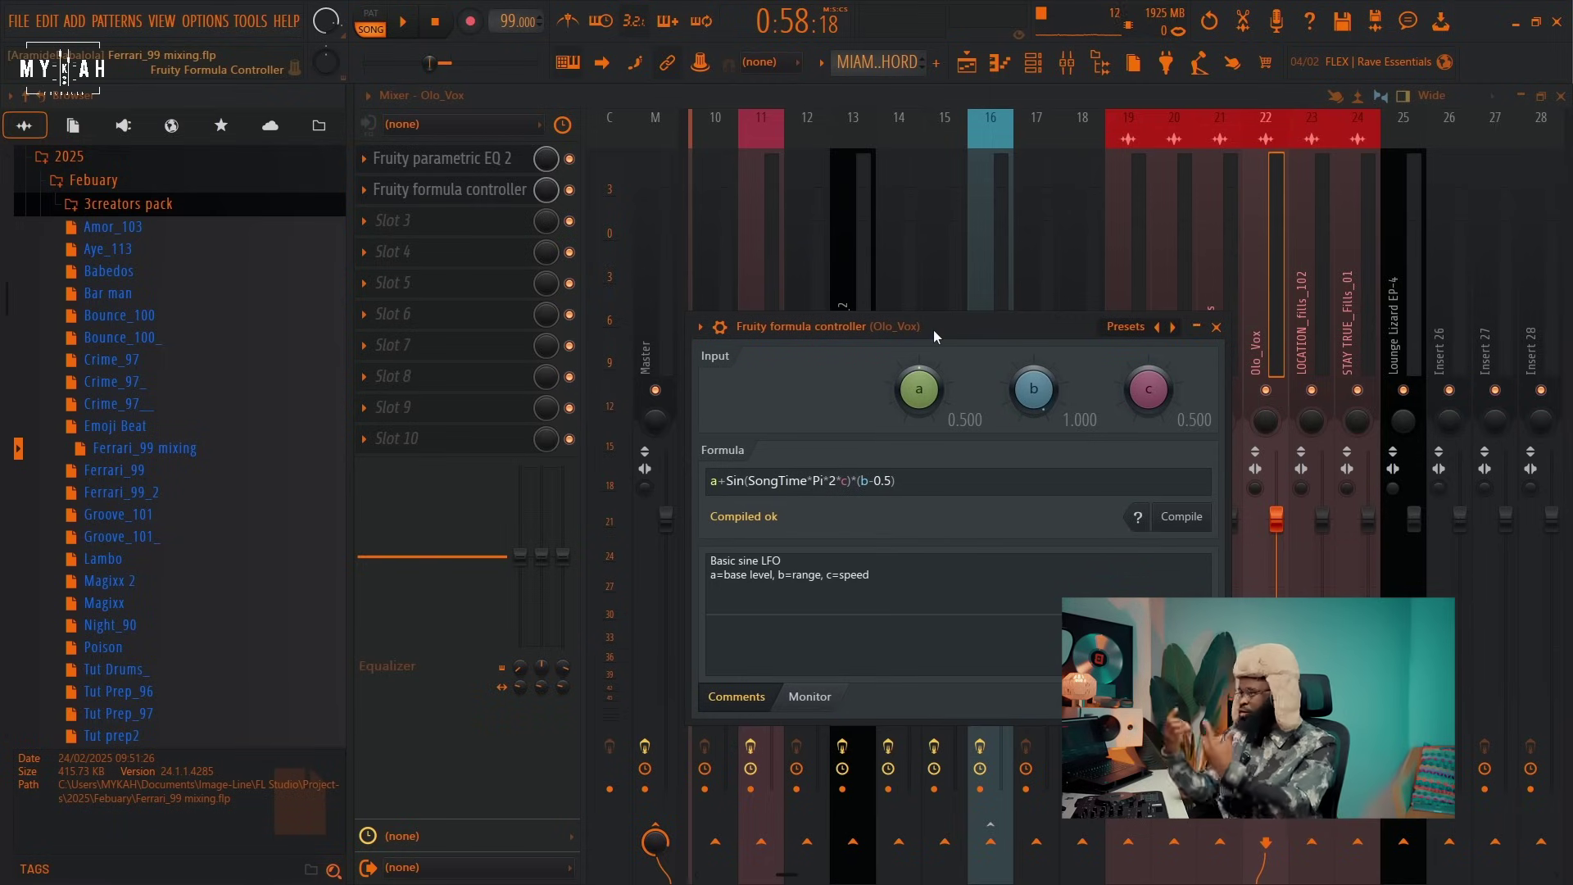
left_click_drag(996, 340, 905, 278)
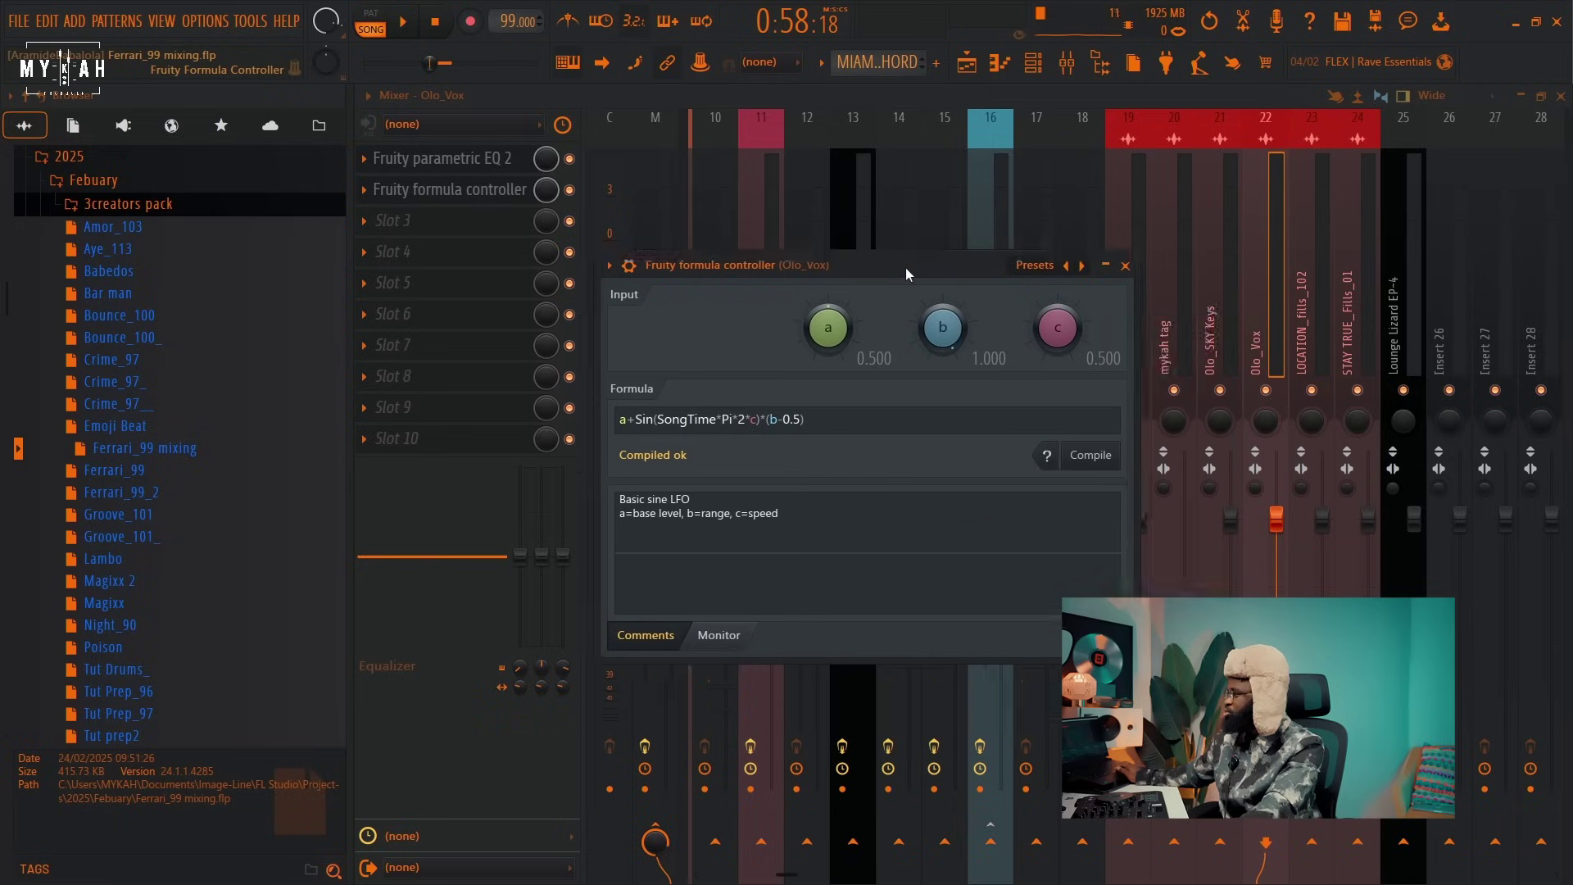
key("space")
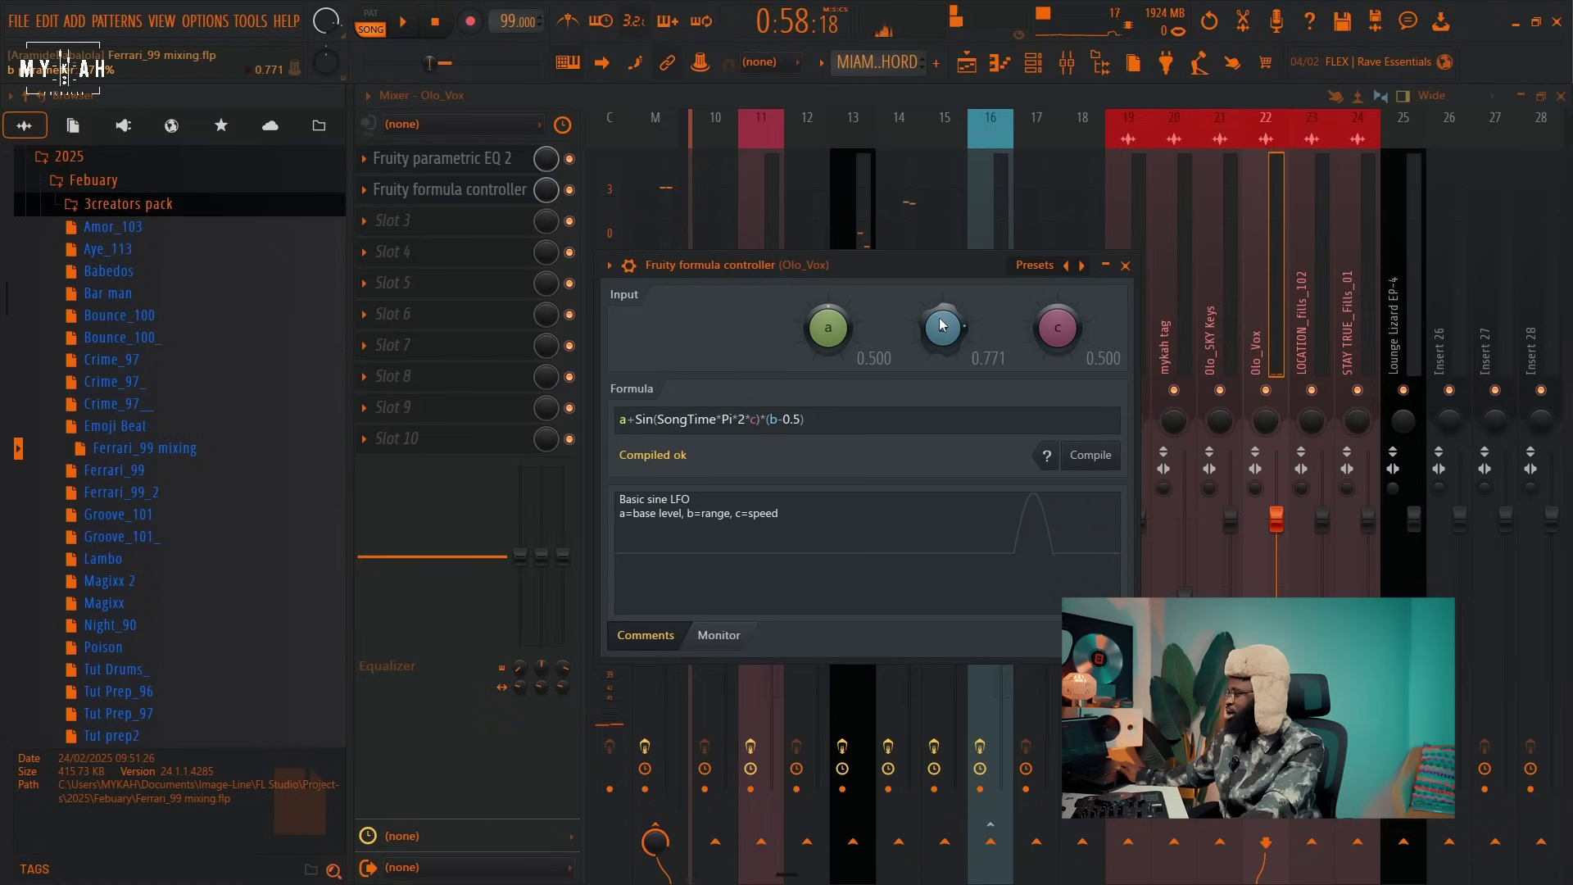
left_click_drag(942, 325, 942, 315)
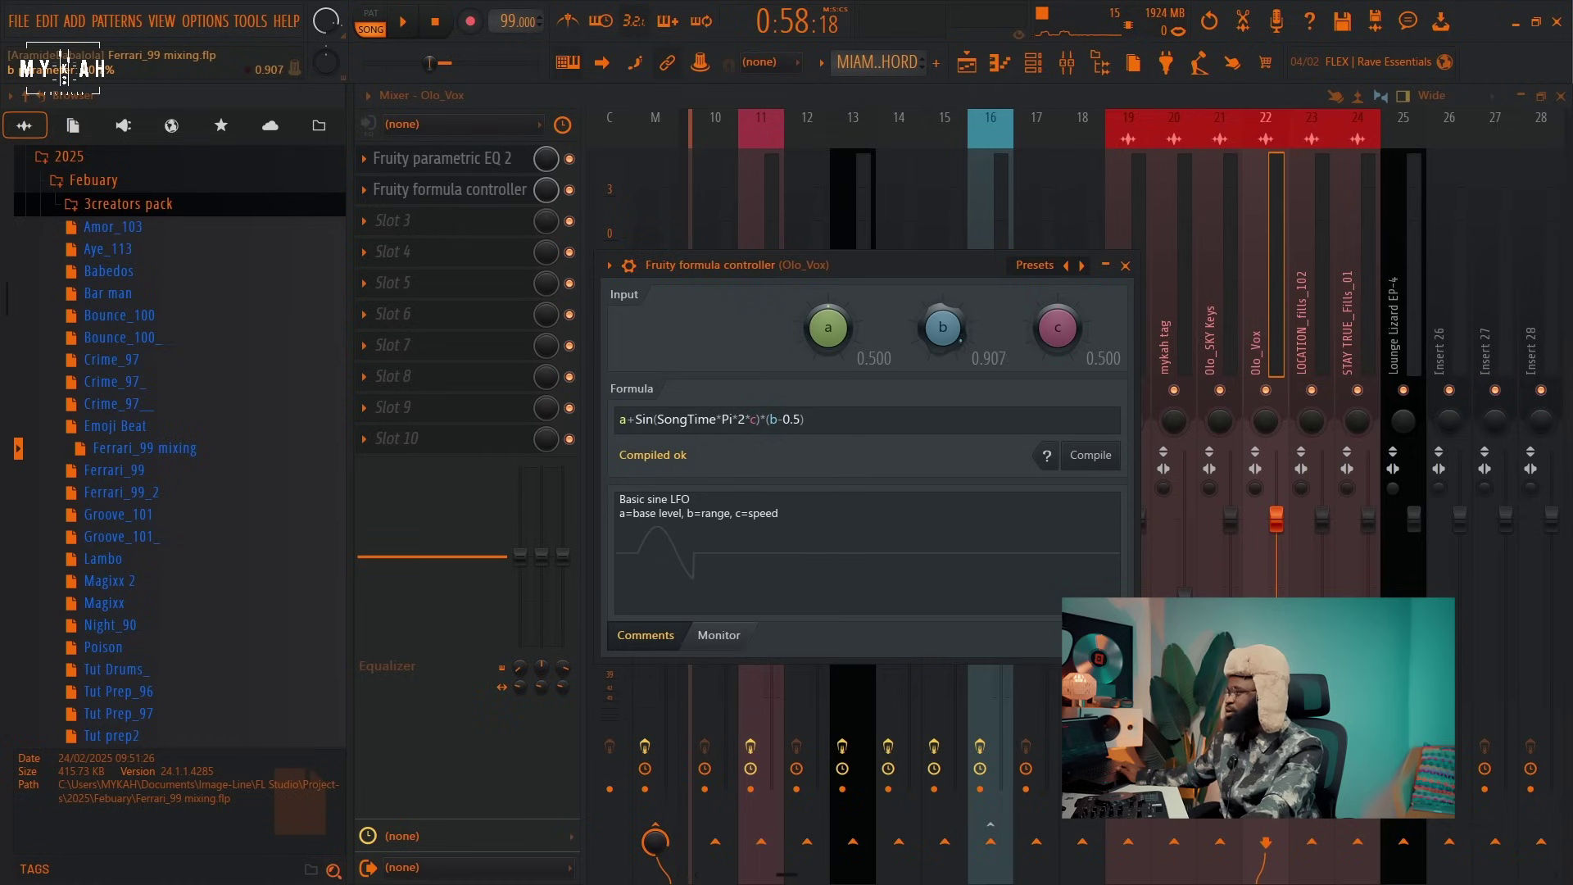
left_click_drag(956, 330, 956, 327)
key("space")
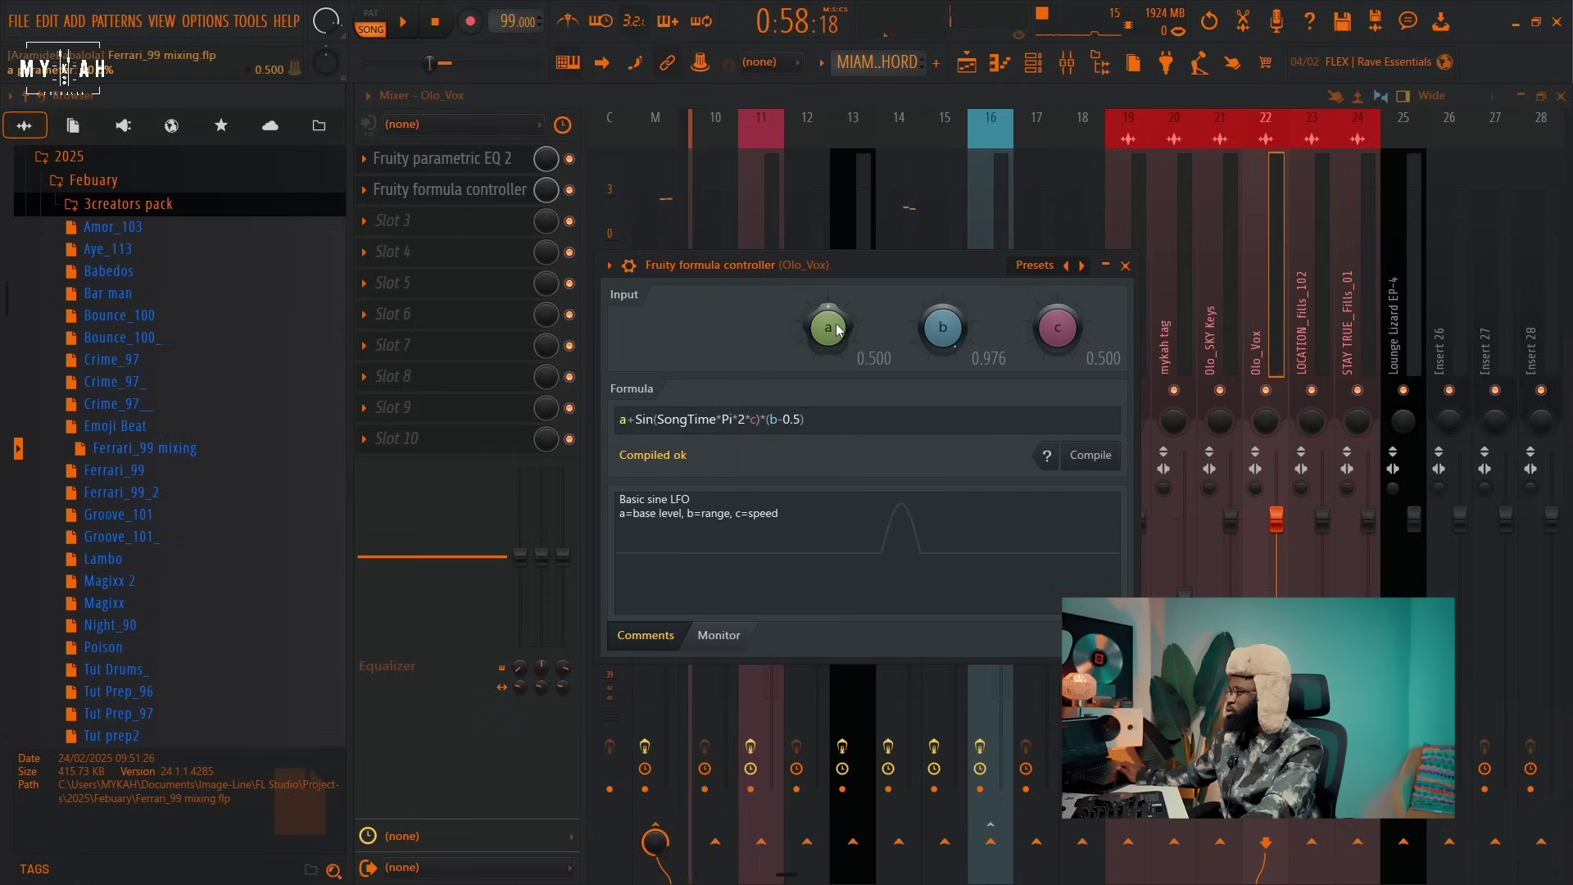
Set the formula controller's base level a to about 0.503 and speed c to about 0.104 while playing the hook.
key("space")
left_click_drag(837, 329, 834, 324)
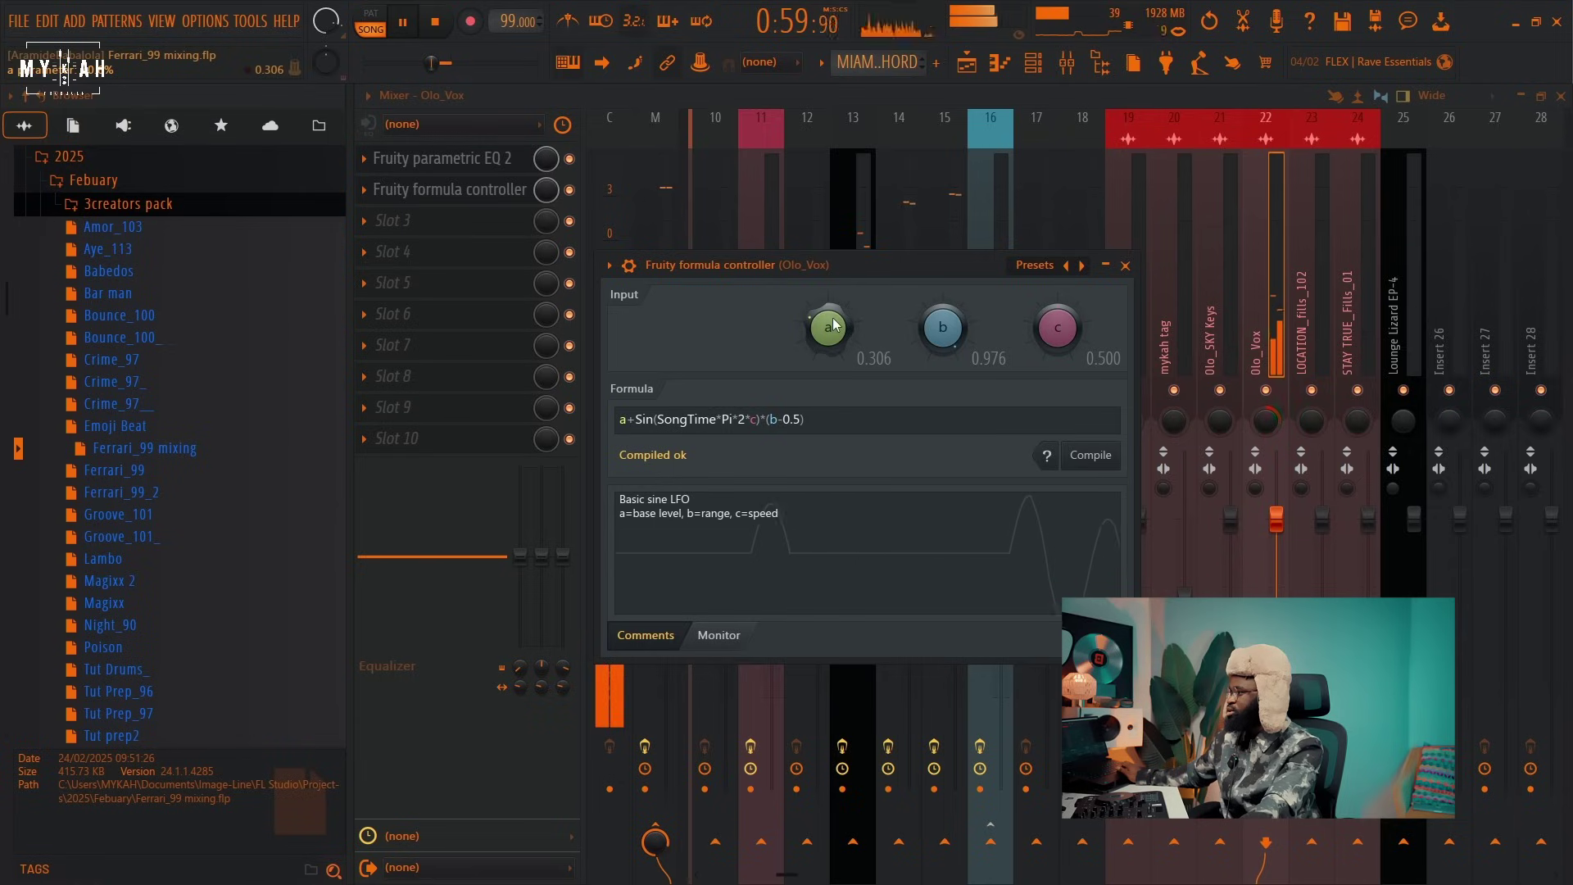
key("space")
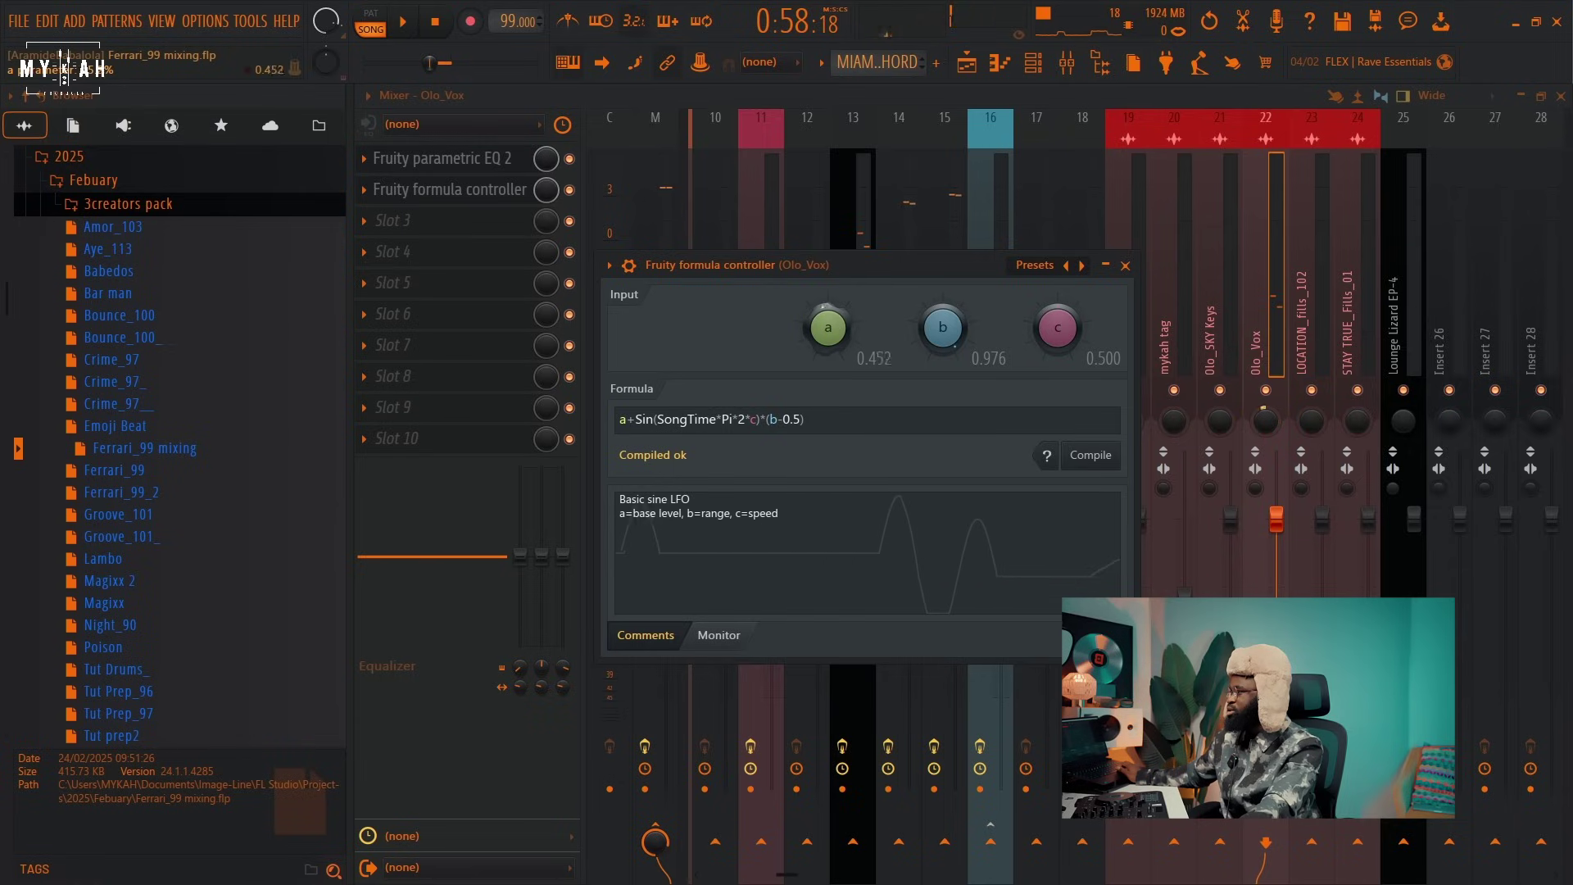
left_click_drag(1057, 328, 1034, 312)
key("space")
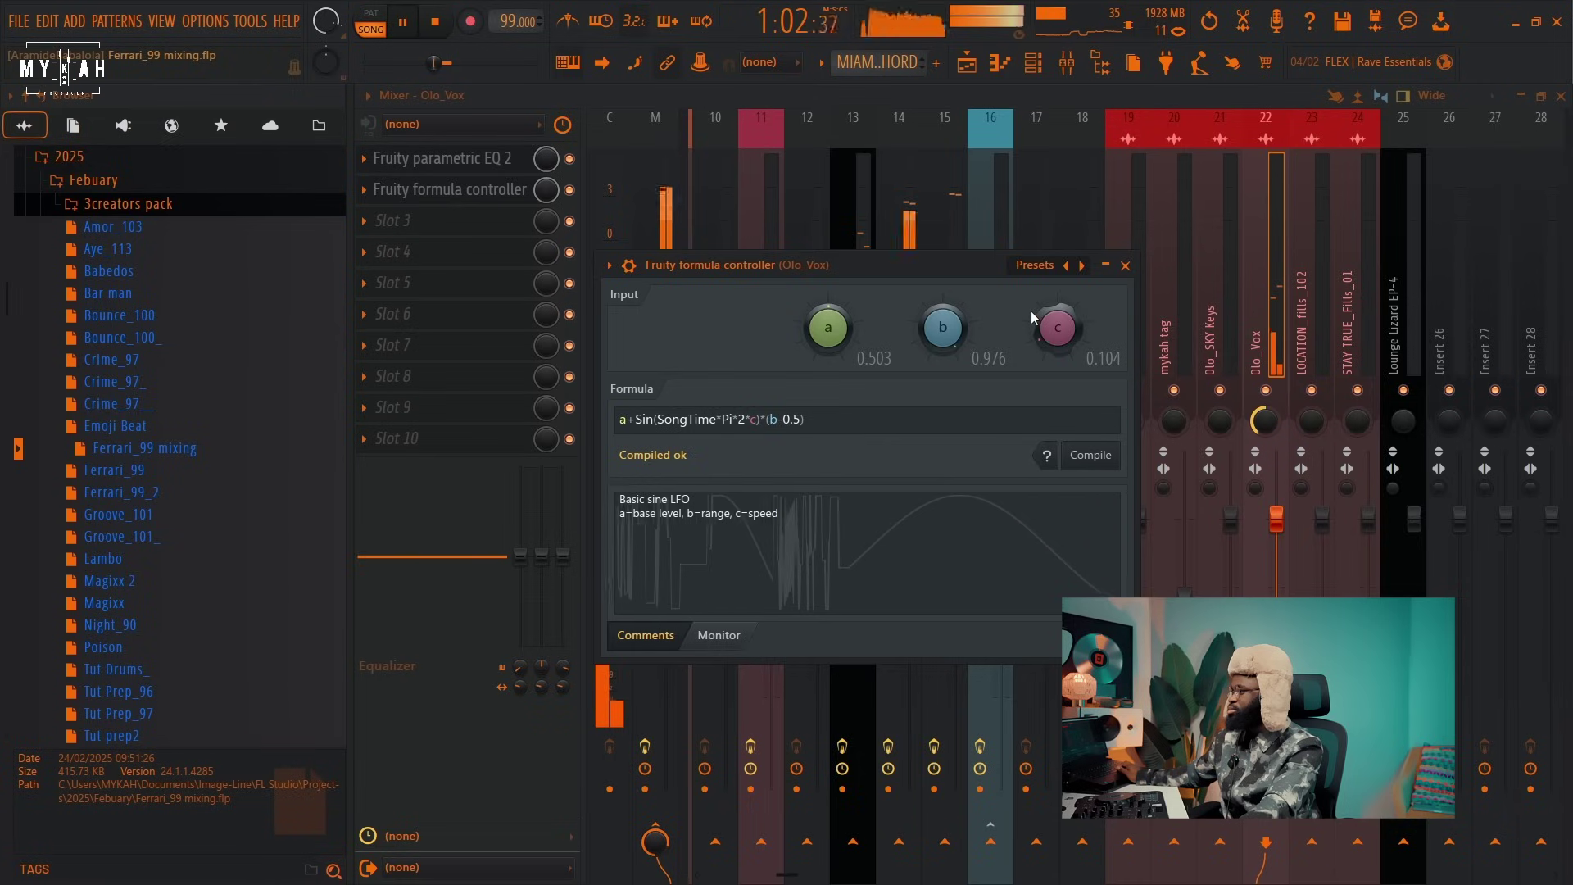
Lower the formula controller's range knob b to about 0.933 and stop playback.
left_click_drag(943, 327, 944, 345)
key("space")
left_click_drag(908, 261, 975, 272)
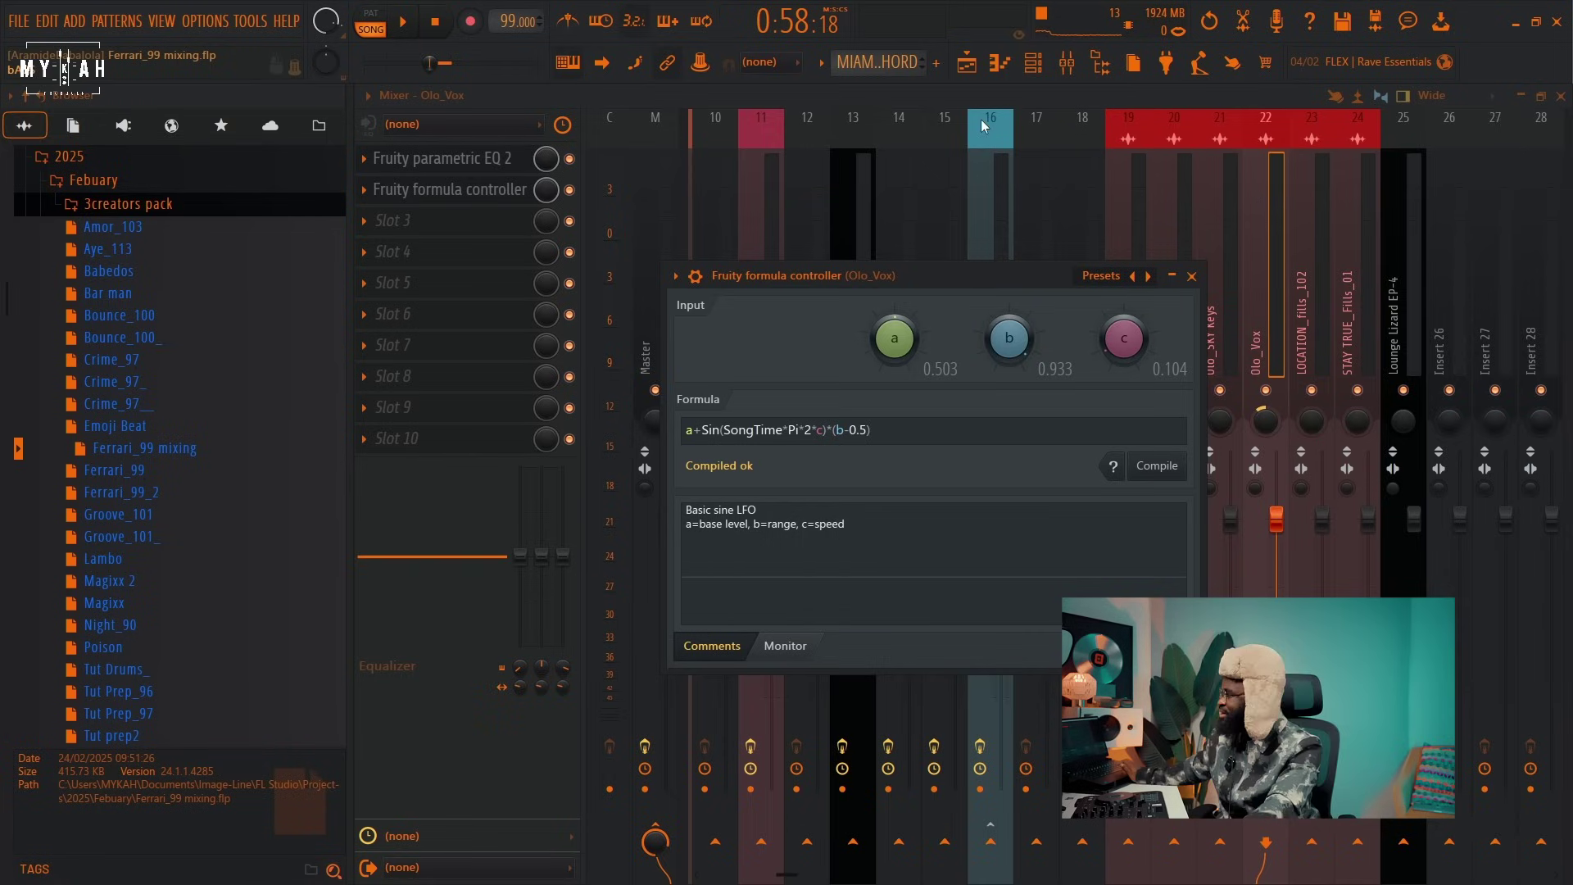
Unmute the ep track in the playlist, play the hook with it, and locate the ep pattern's channel in the channel rack.
left_click(967, 64)
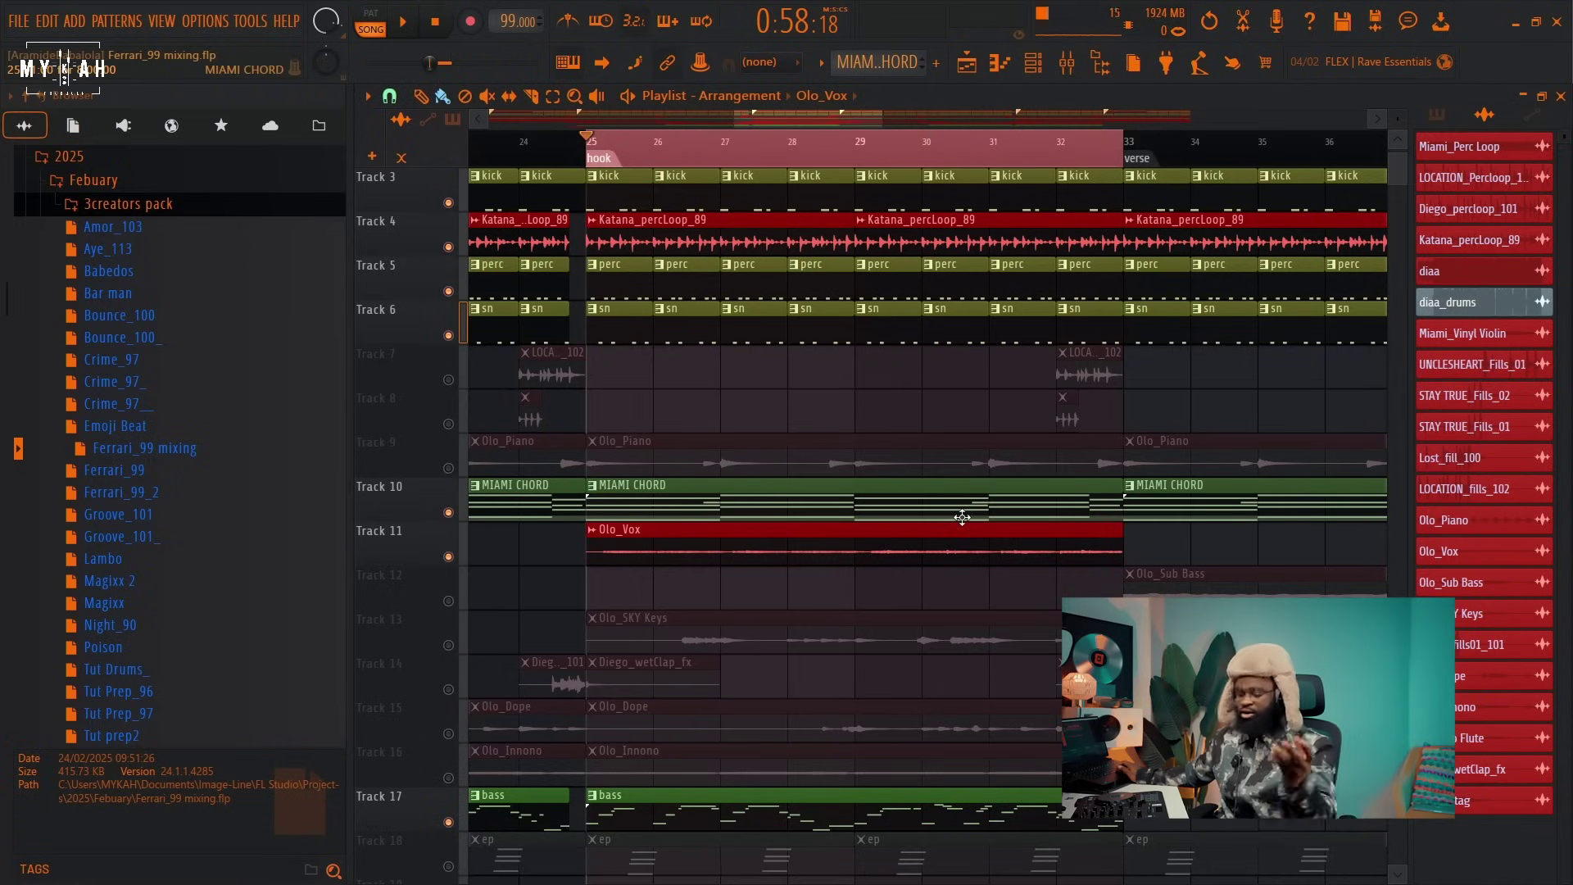
key("space")
scroll(892, 555, "down", 4)
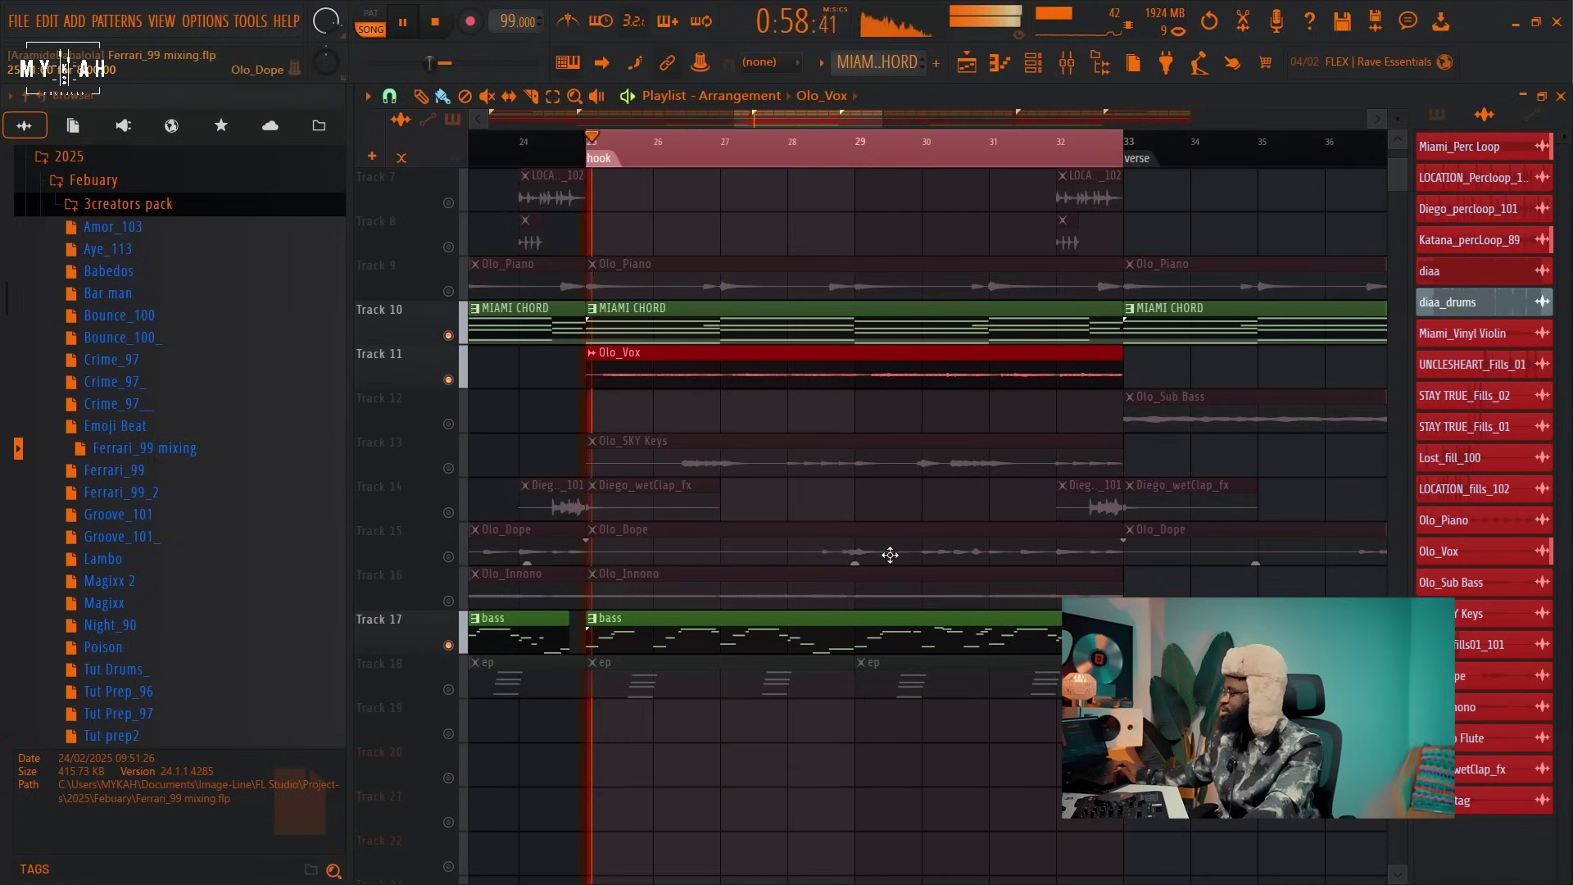
key("space")
left_click(448, 689)
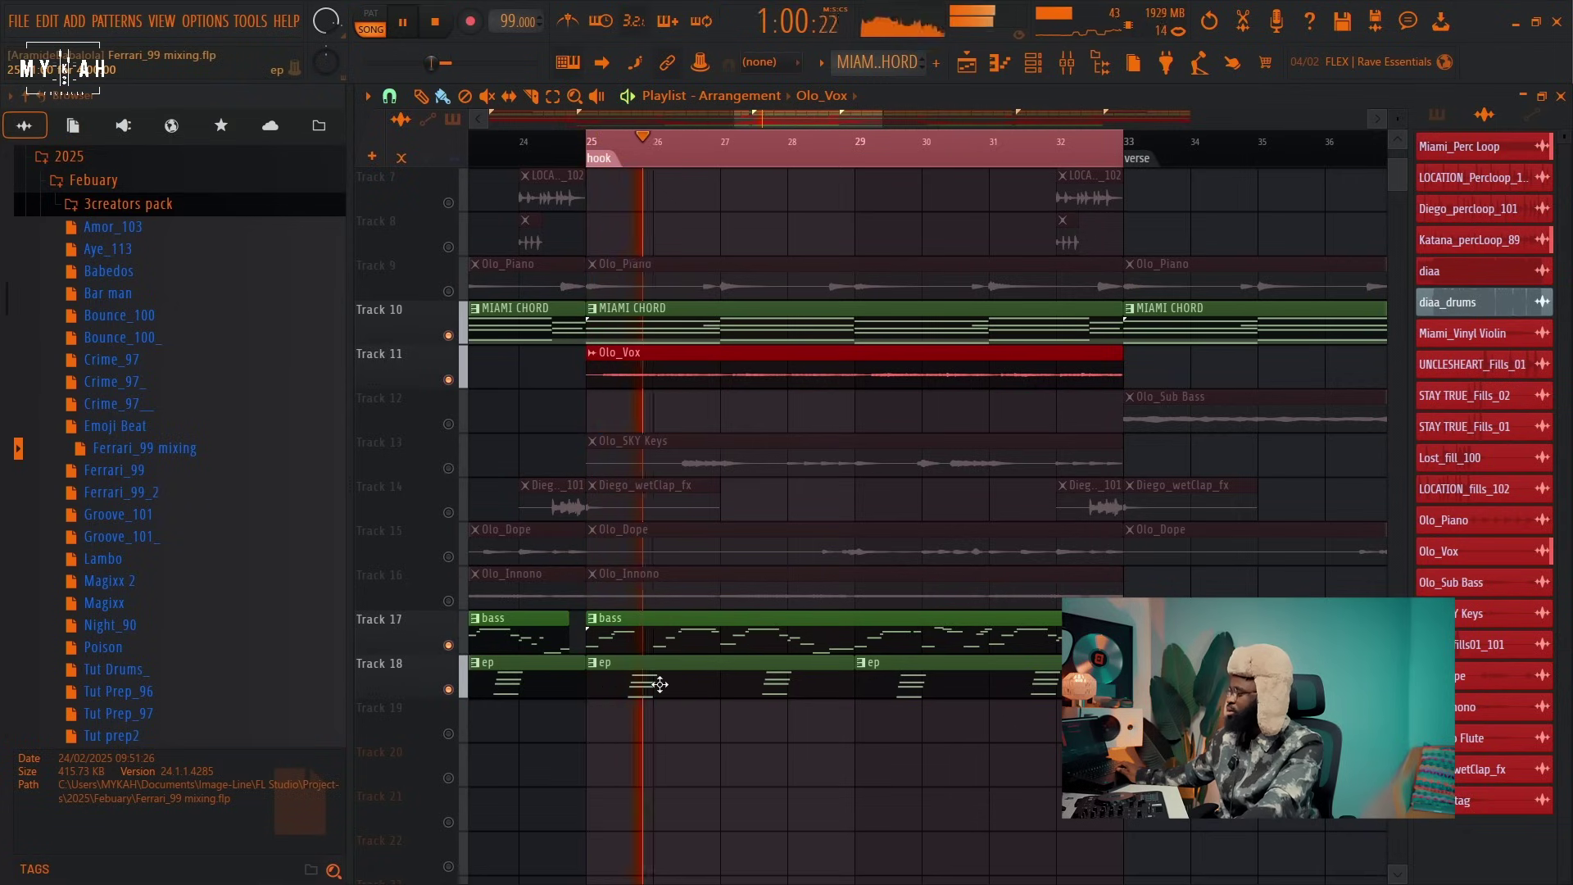
left_click(660, 684)
key("F6")
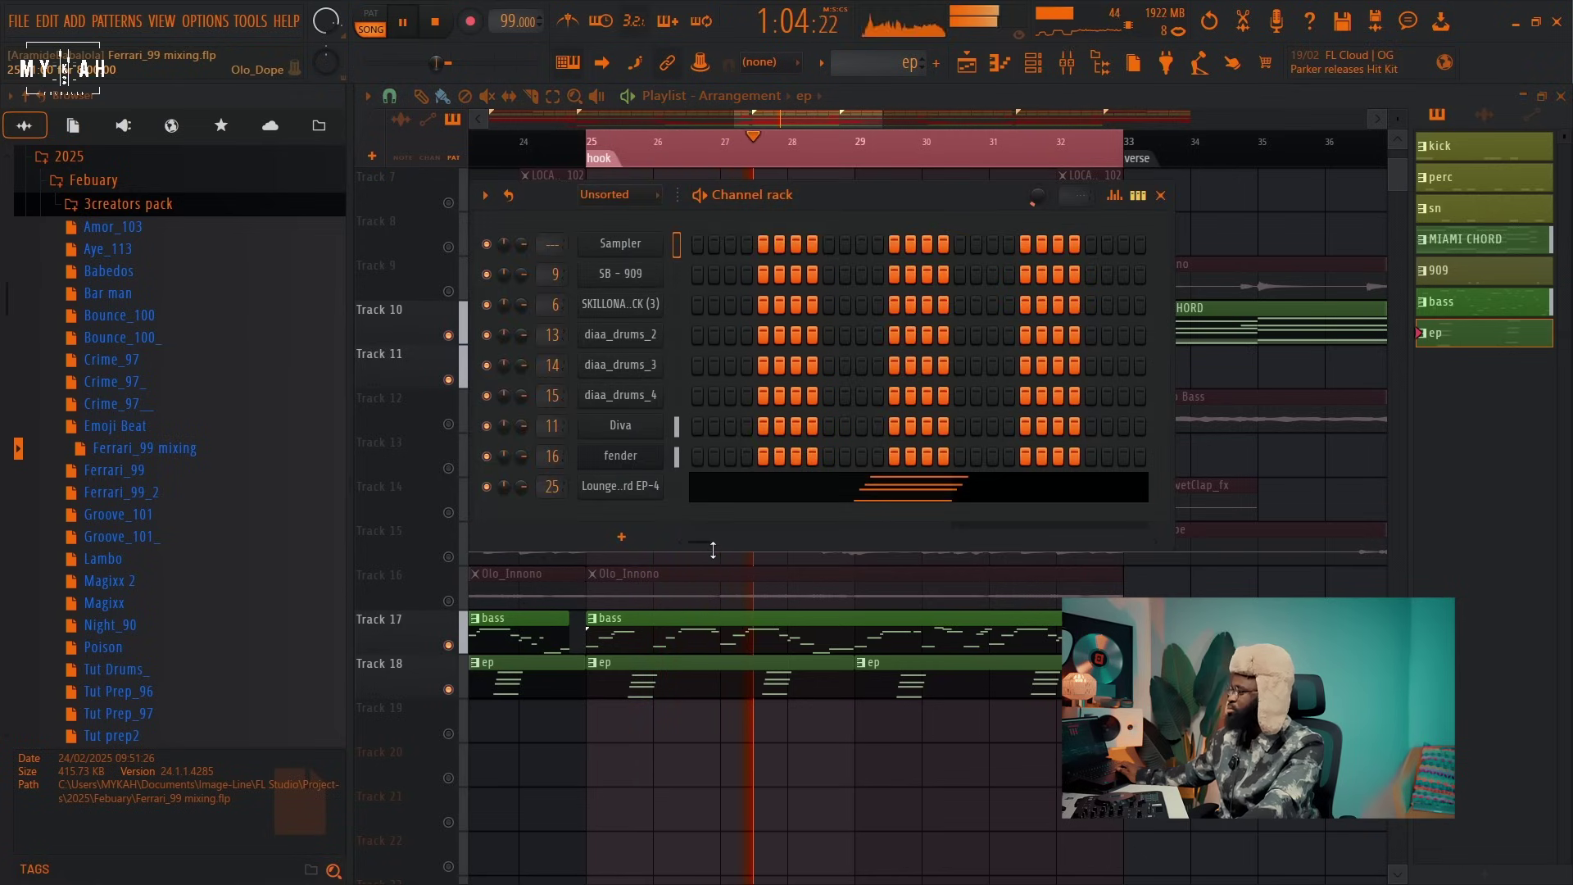
key("space")
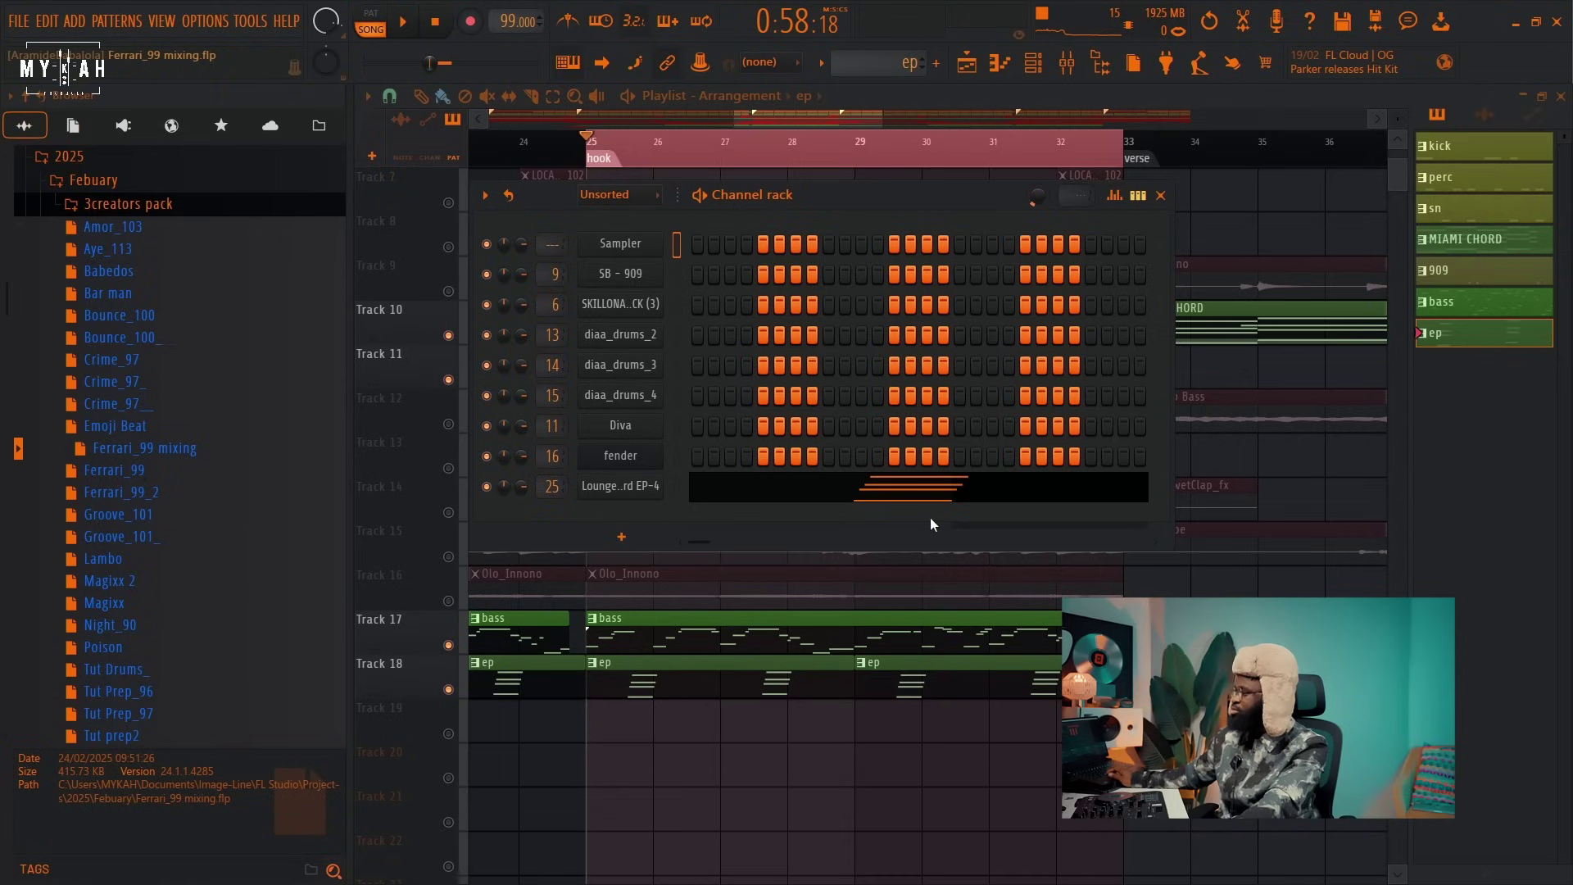
Rename the Lounge Lizard EP-4 mixer track to EP and color it Bright Blue (#202060).
left_click(1067, 63)
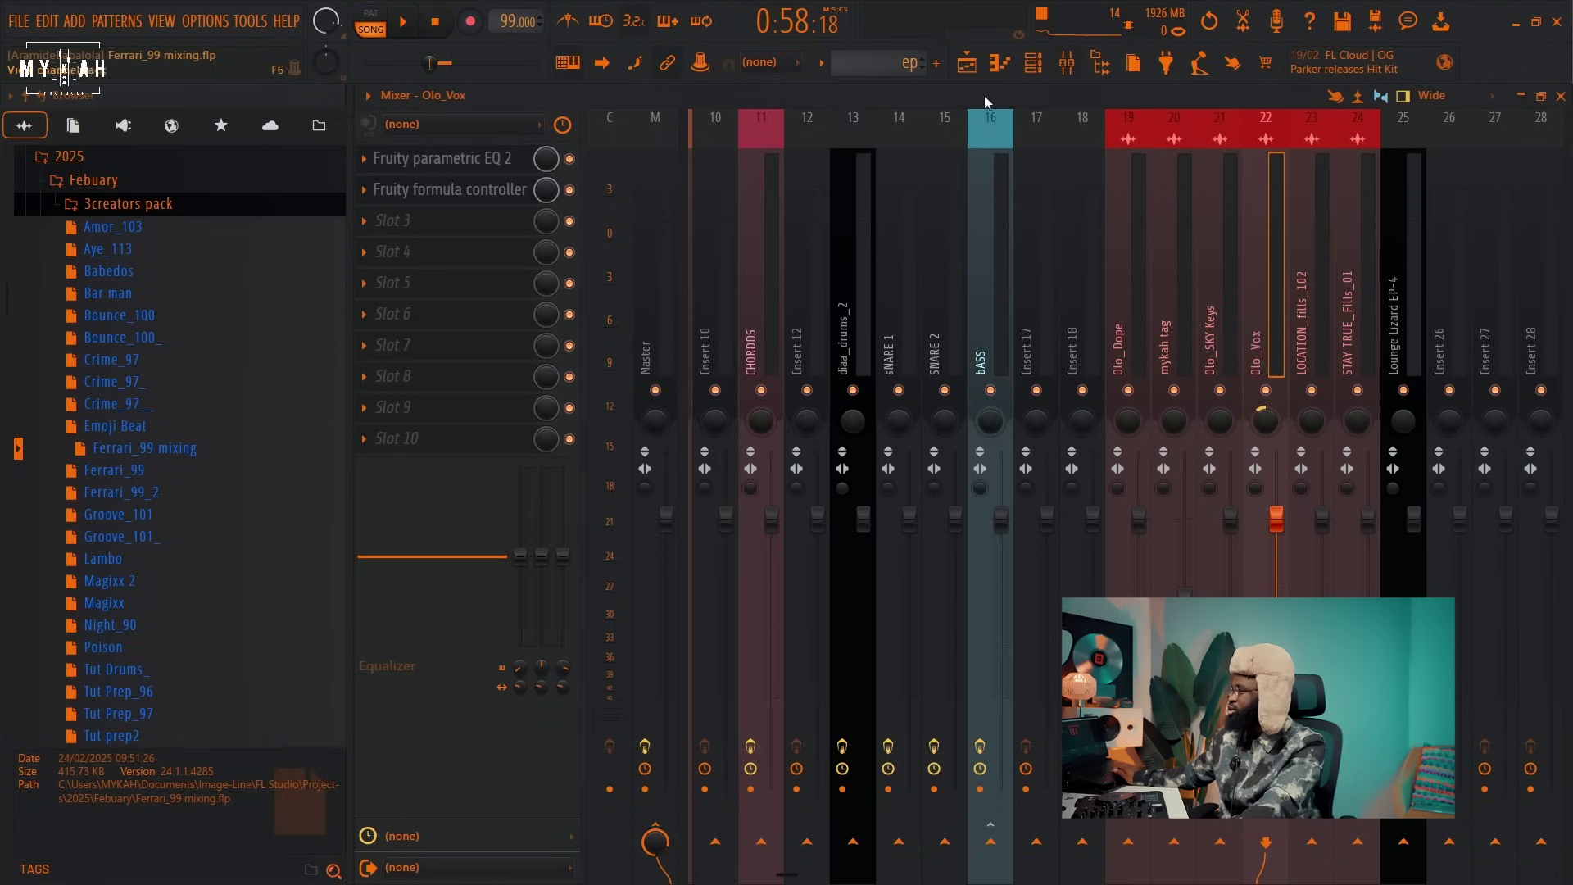
right_click(1403, 286)
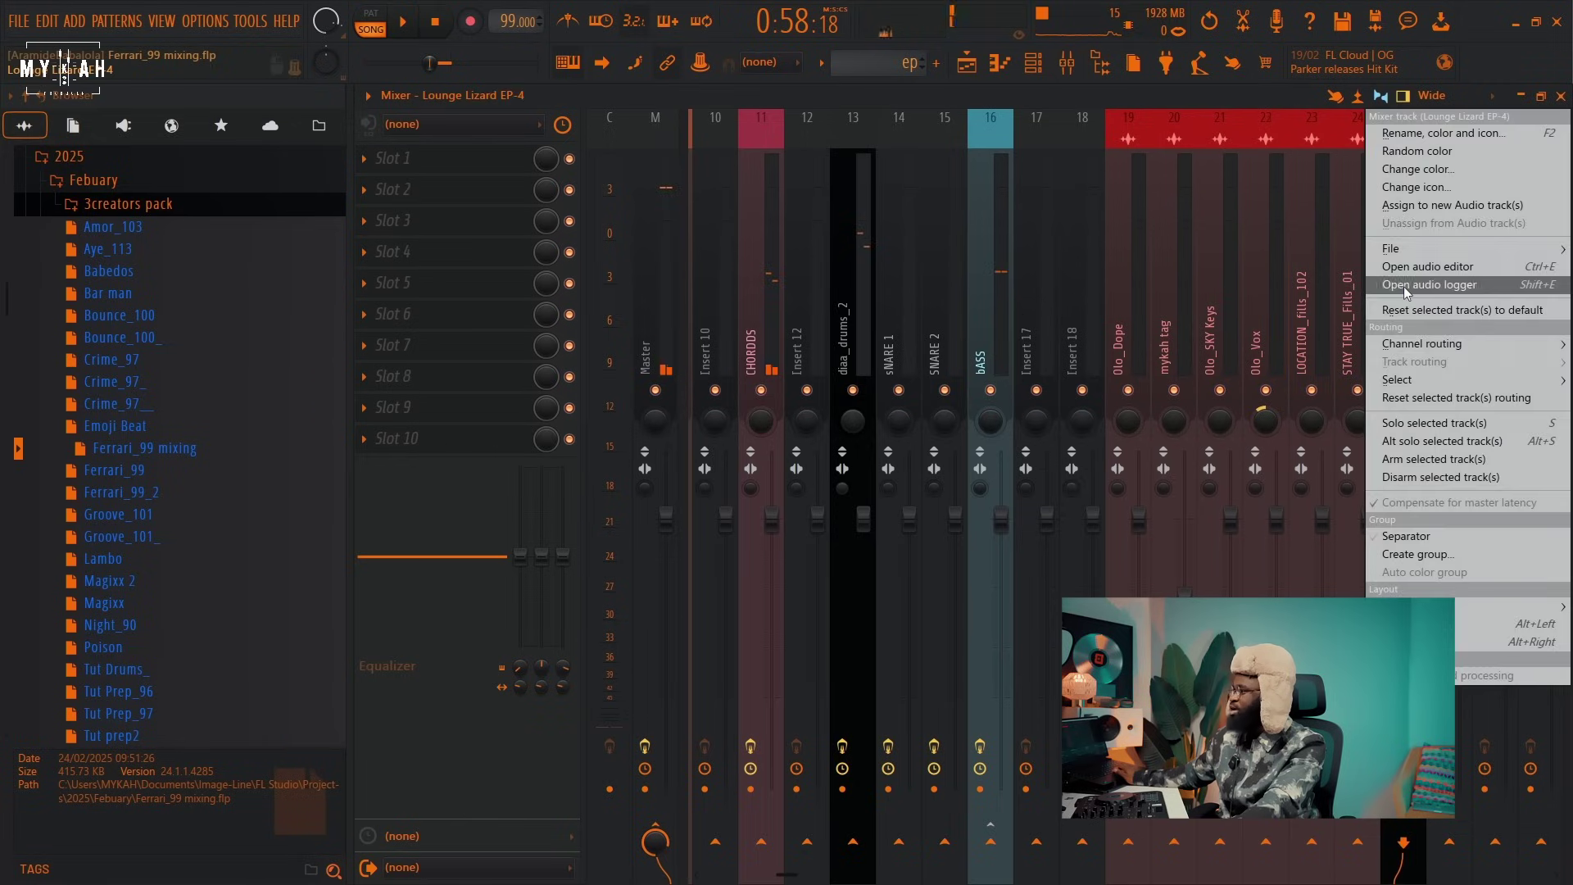
left_click(1398, 131)
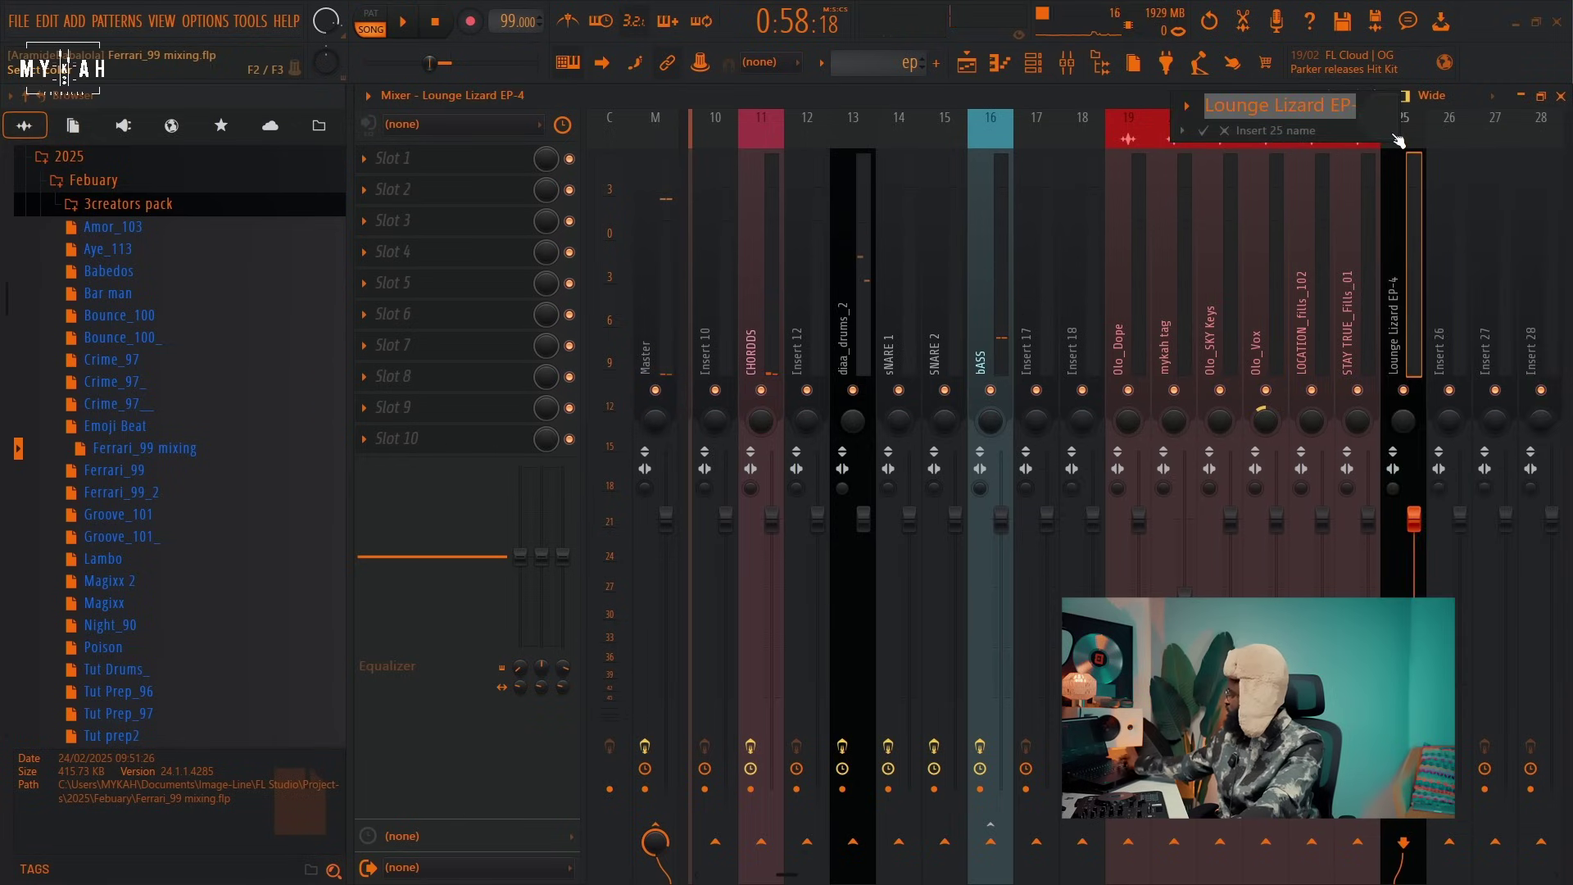
left_click(1383, 123)
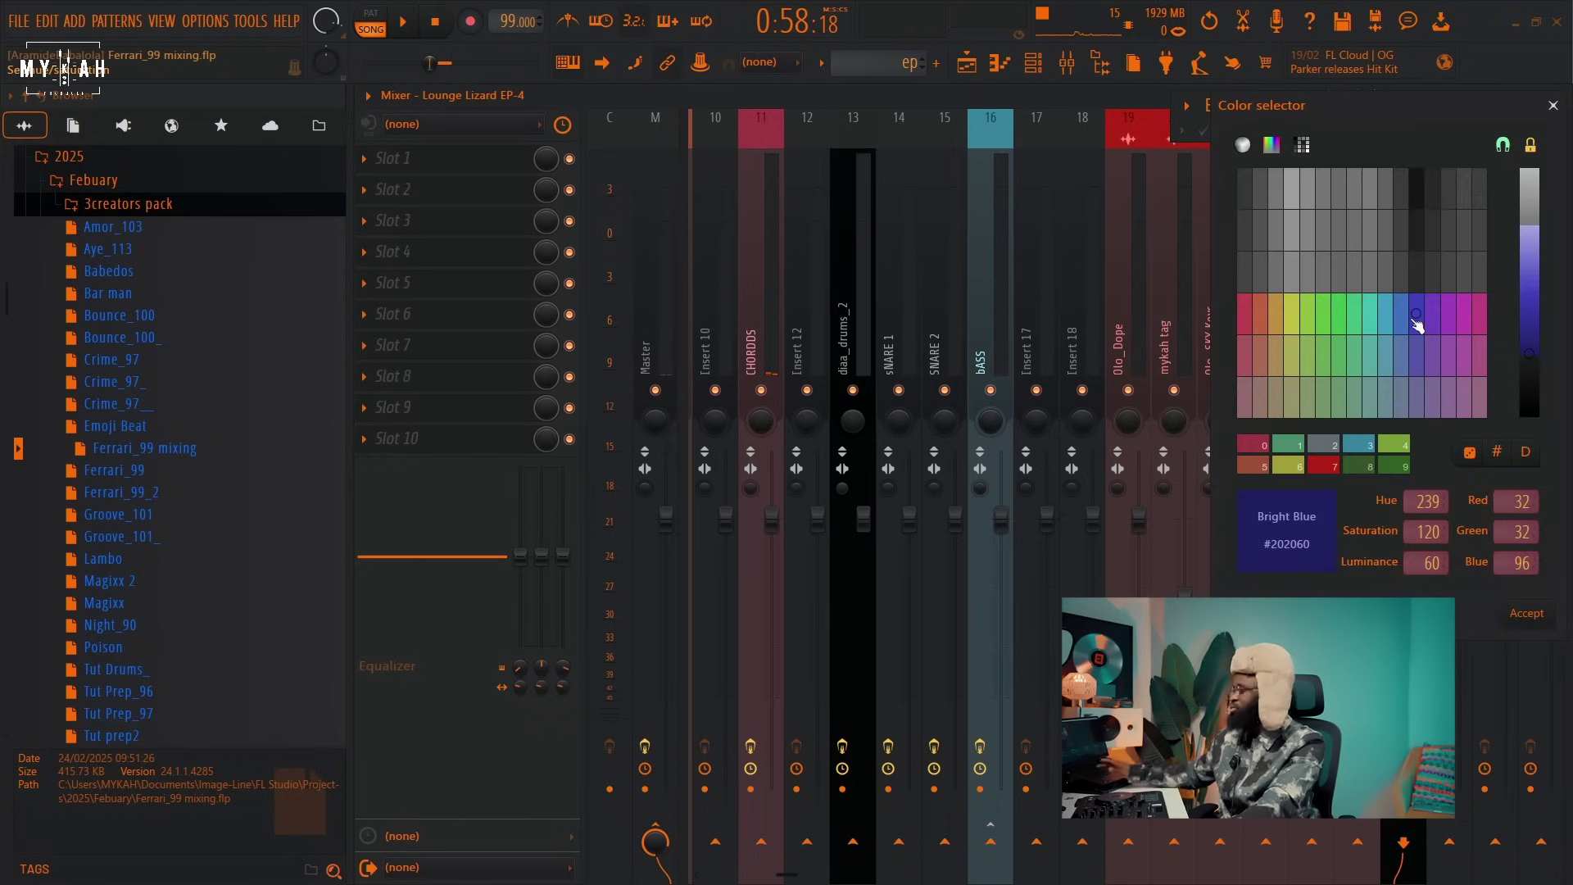
key("Return")
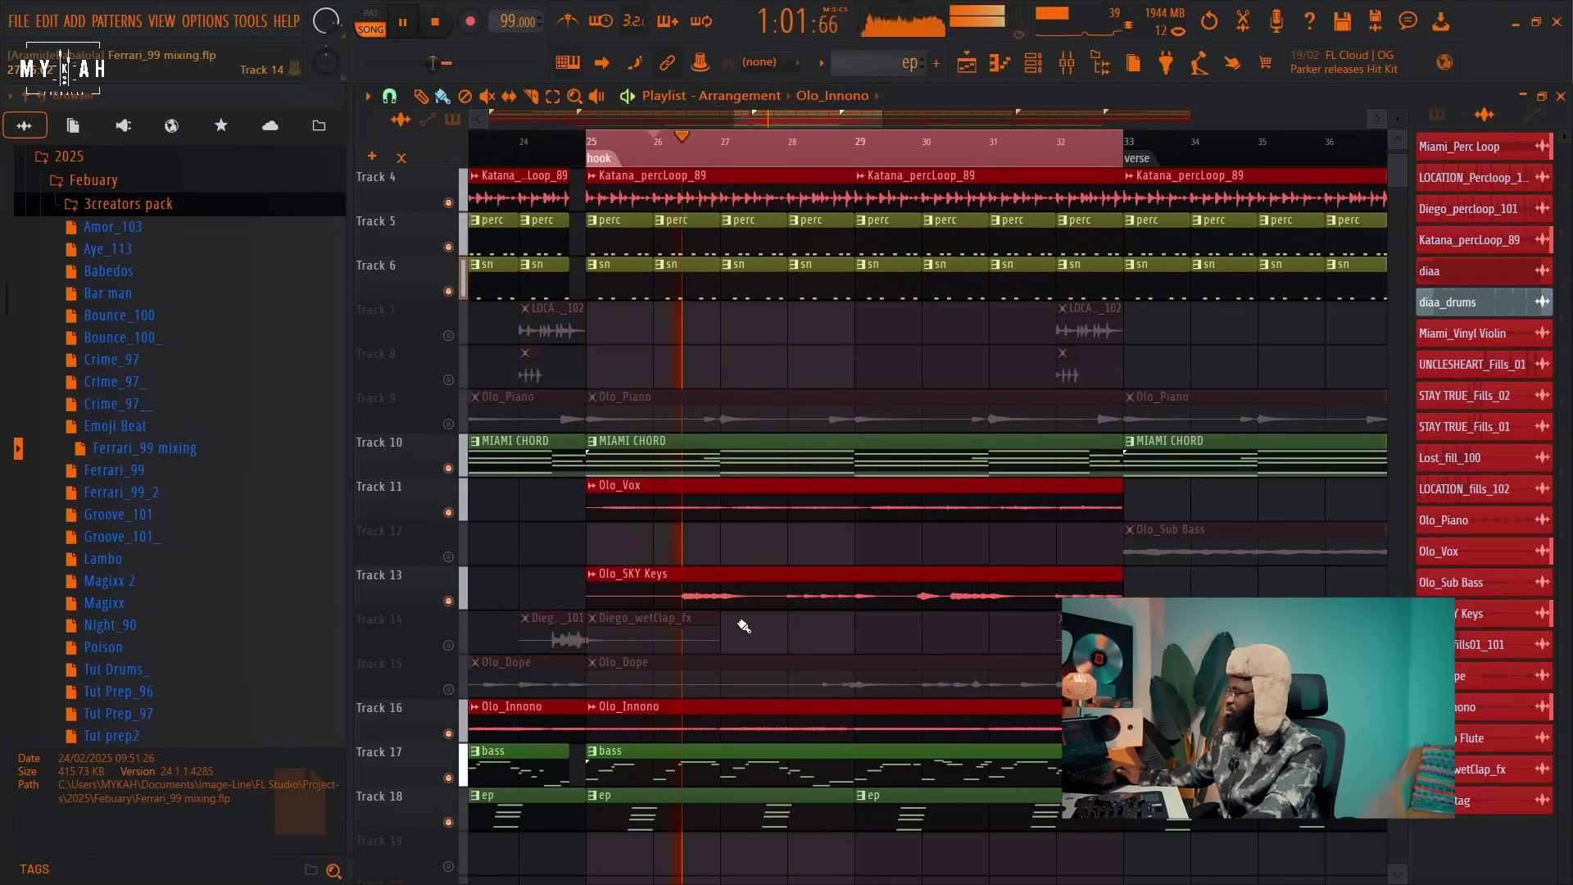
Open the mixer track that the Olo_SKY Keys clip is routed to and load Fruity parametric EQ 2 into its first slot.
double_click(804, 578)
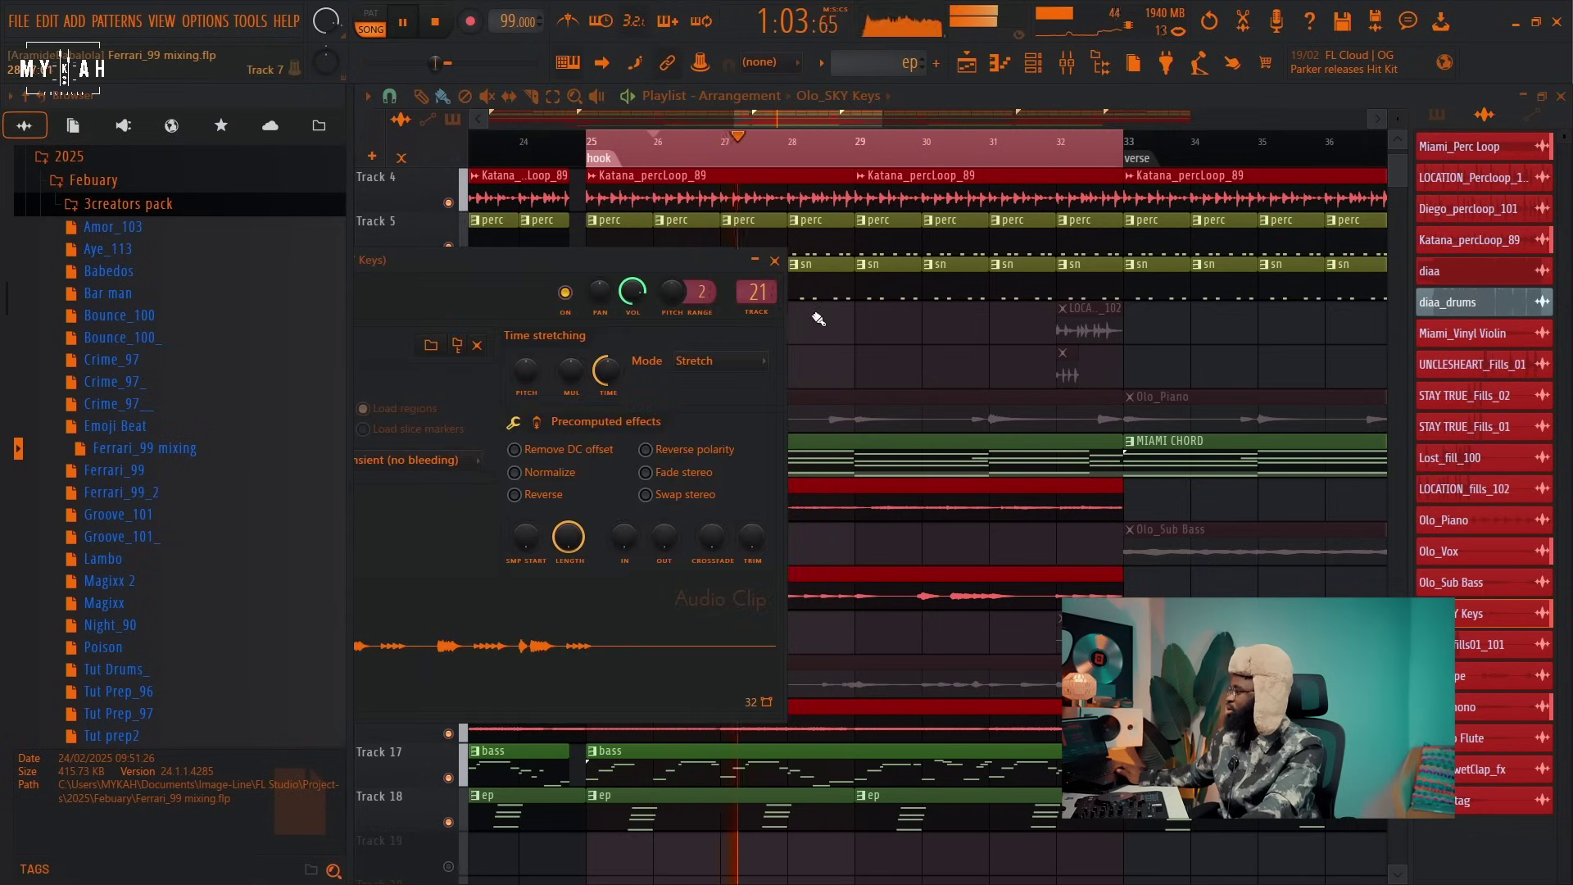
key("space")
left_click(1064, 72)
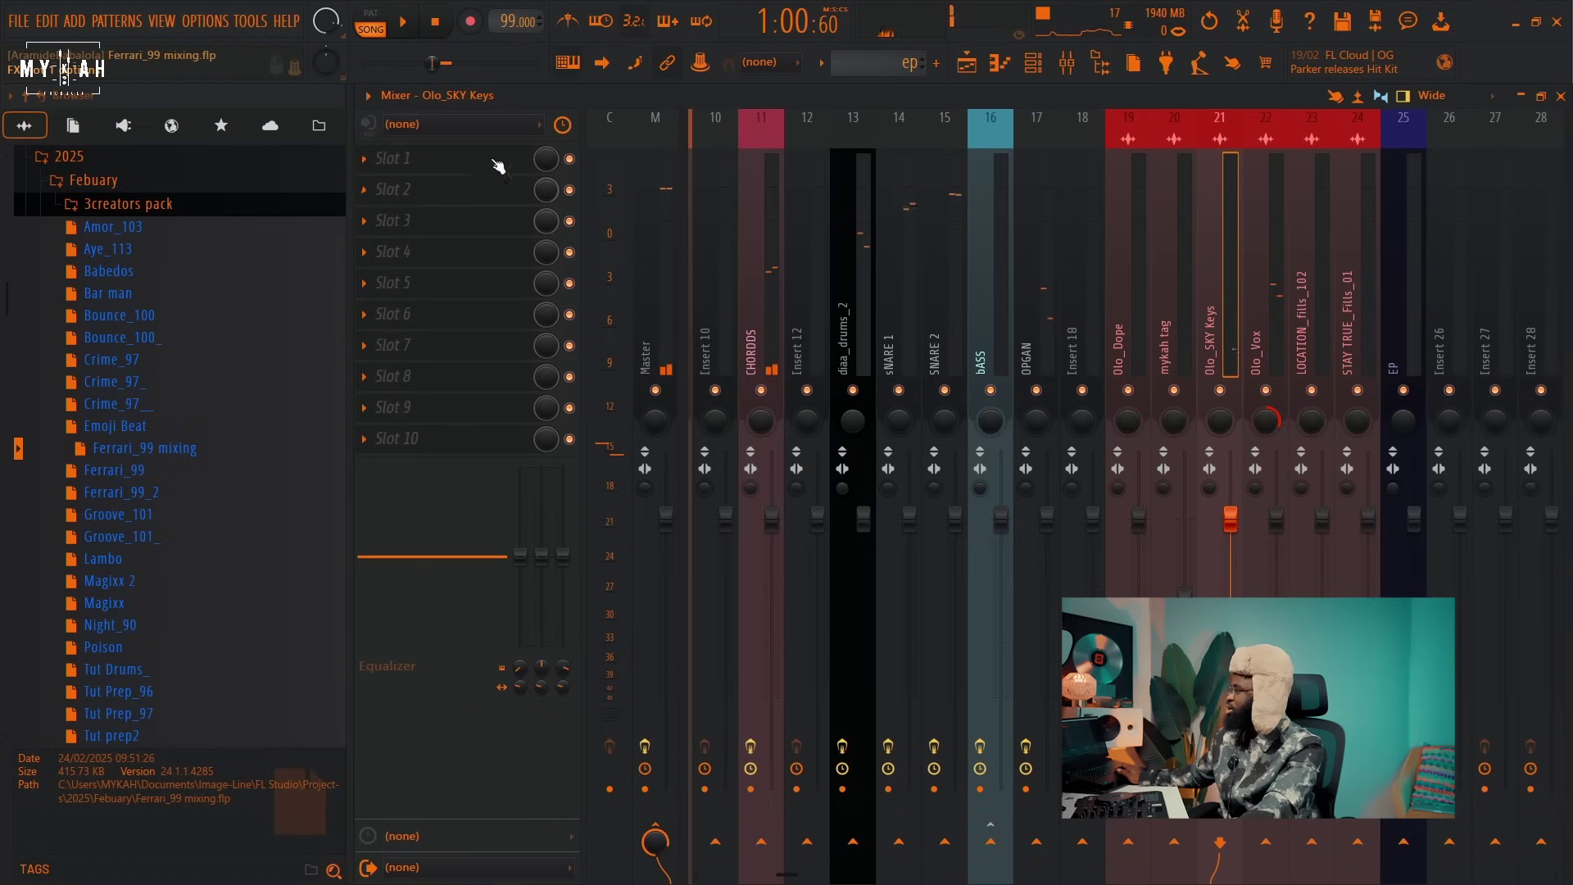
left_click(497, 163)
left_click(1278, 573)
Cut the low end of Olo_SKY Keys with a steep band 1 low shelf at about 258 Hz during playback.
key("space")
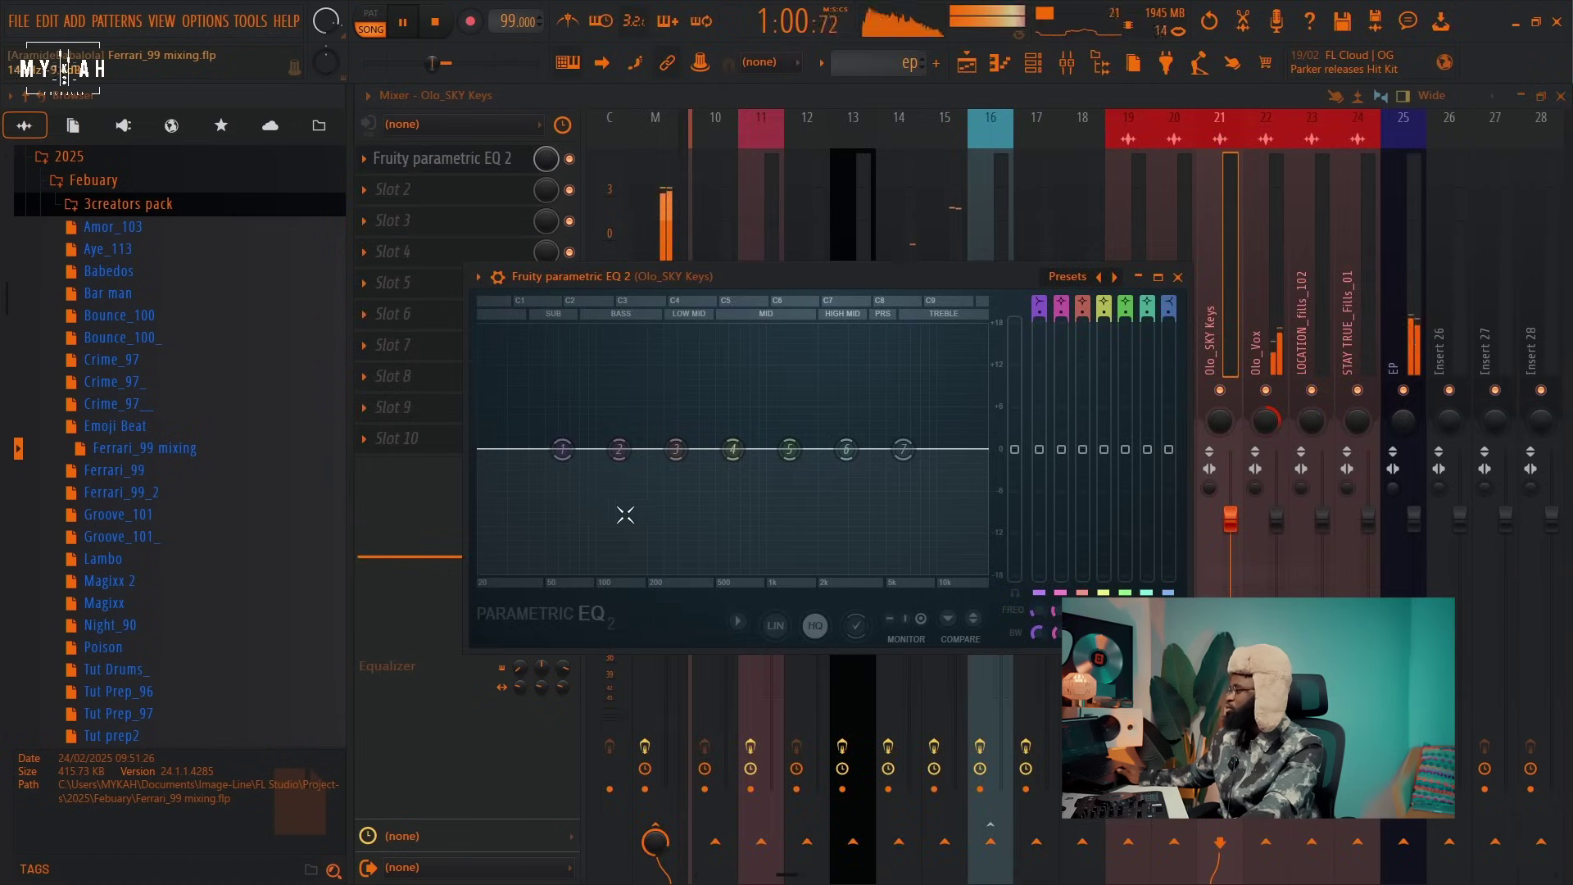
left_click_drag(563, 449, 666, 571)
right_click(628, 567)
mouse_move(660, 636)
left_click(732, 637)
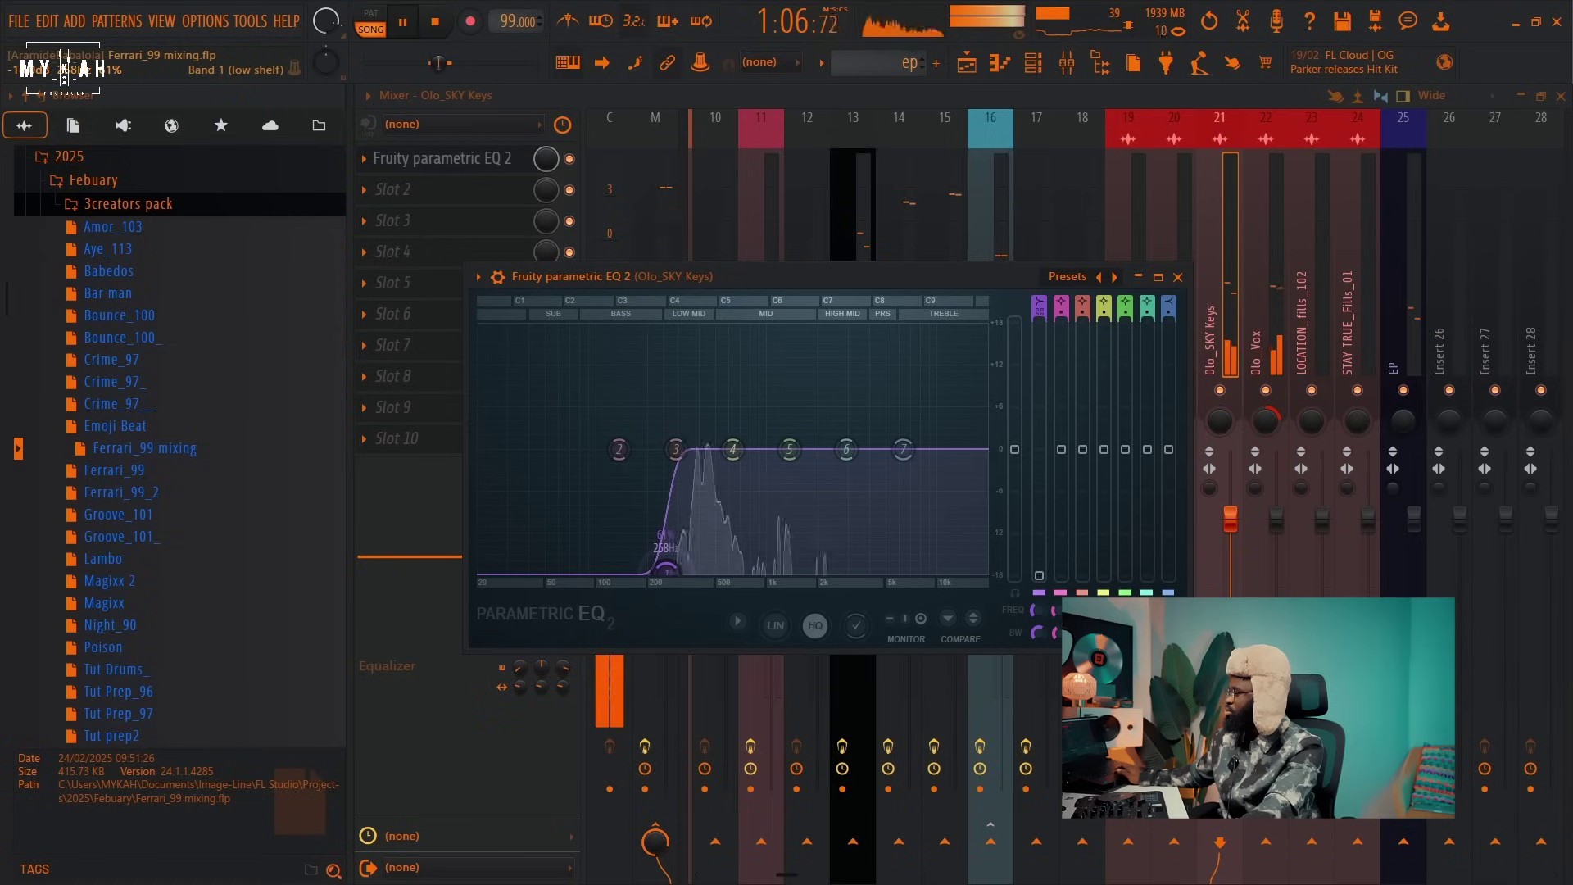
Play the full arrangement from the intro with all tracks active to judge the mix, and stop playback.
left_click(967, 65)
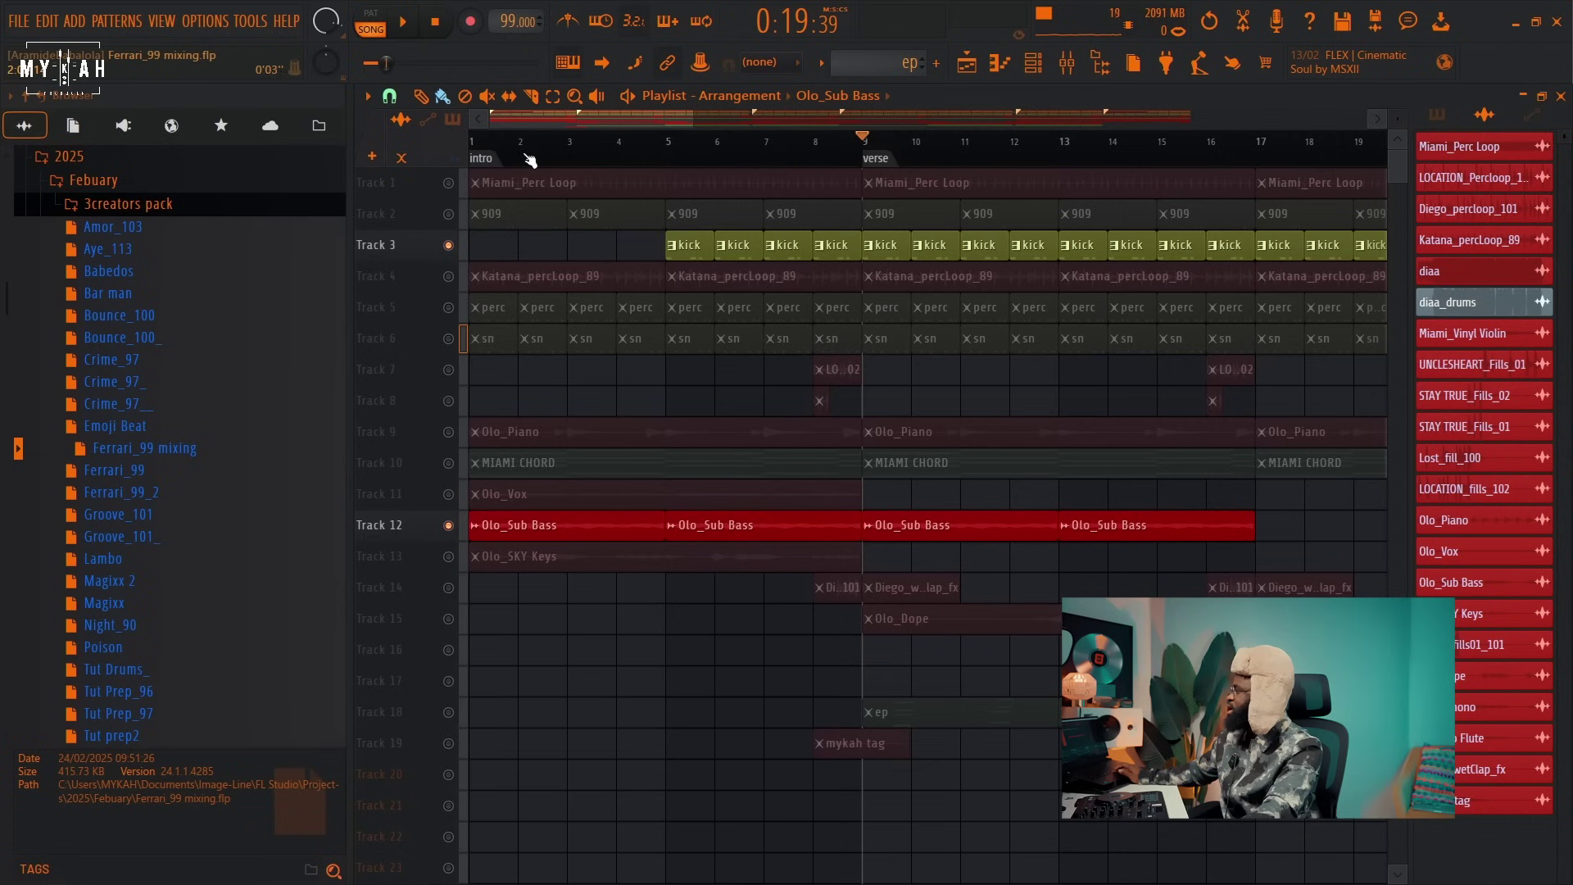
left_click(475, 149)
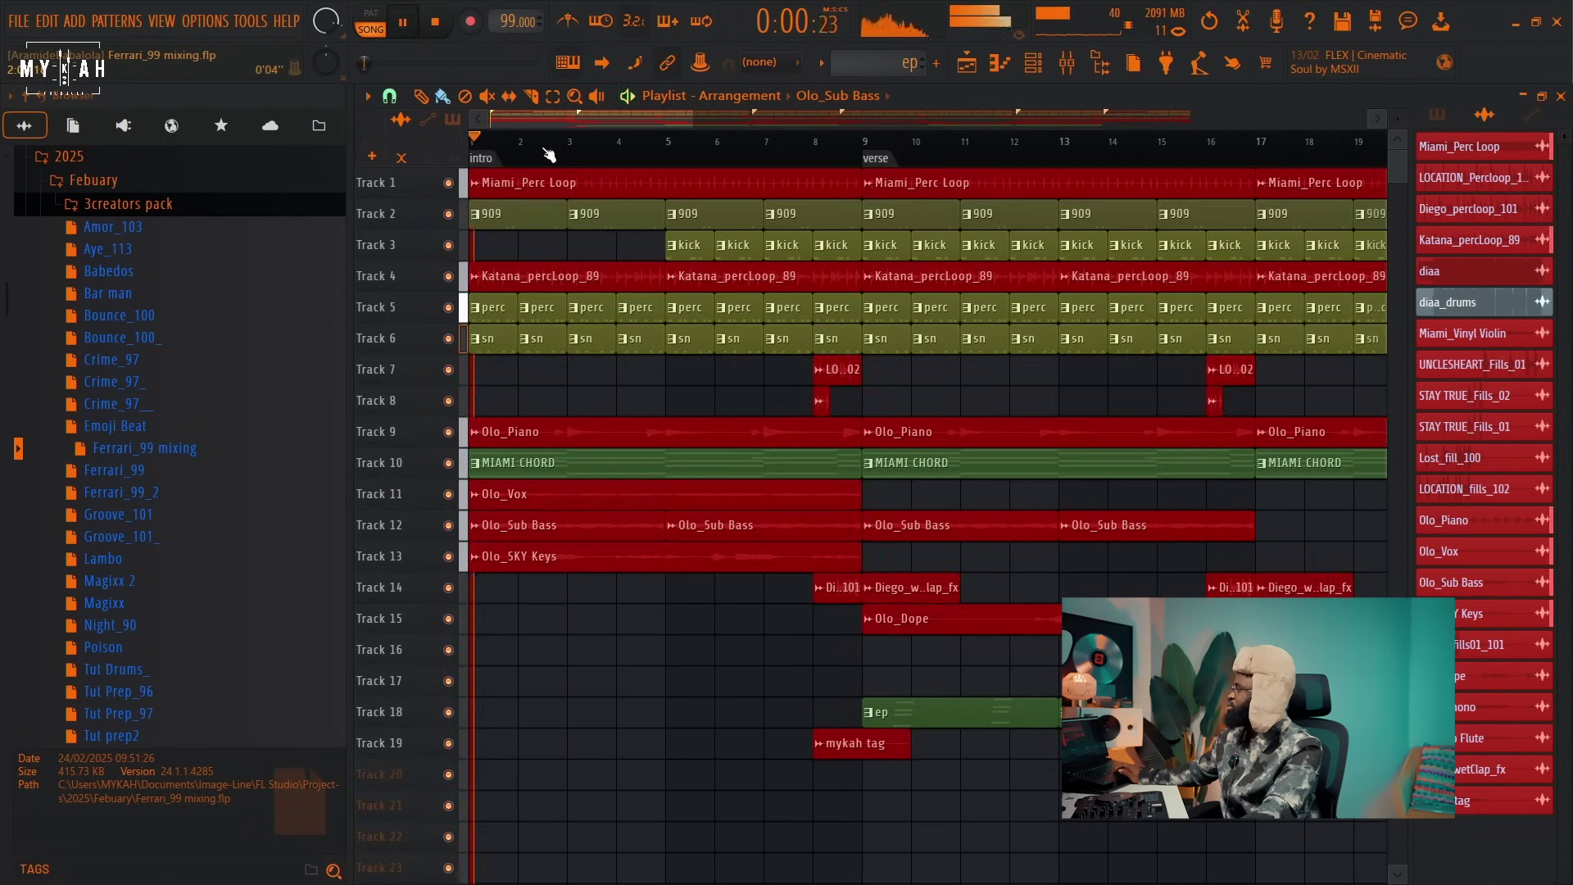
scroll(548, 154, "down", 8)
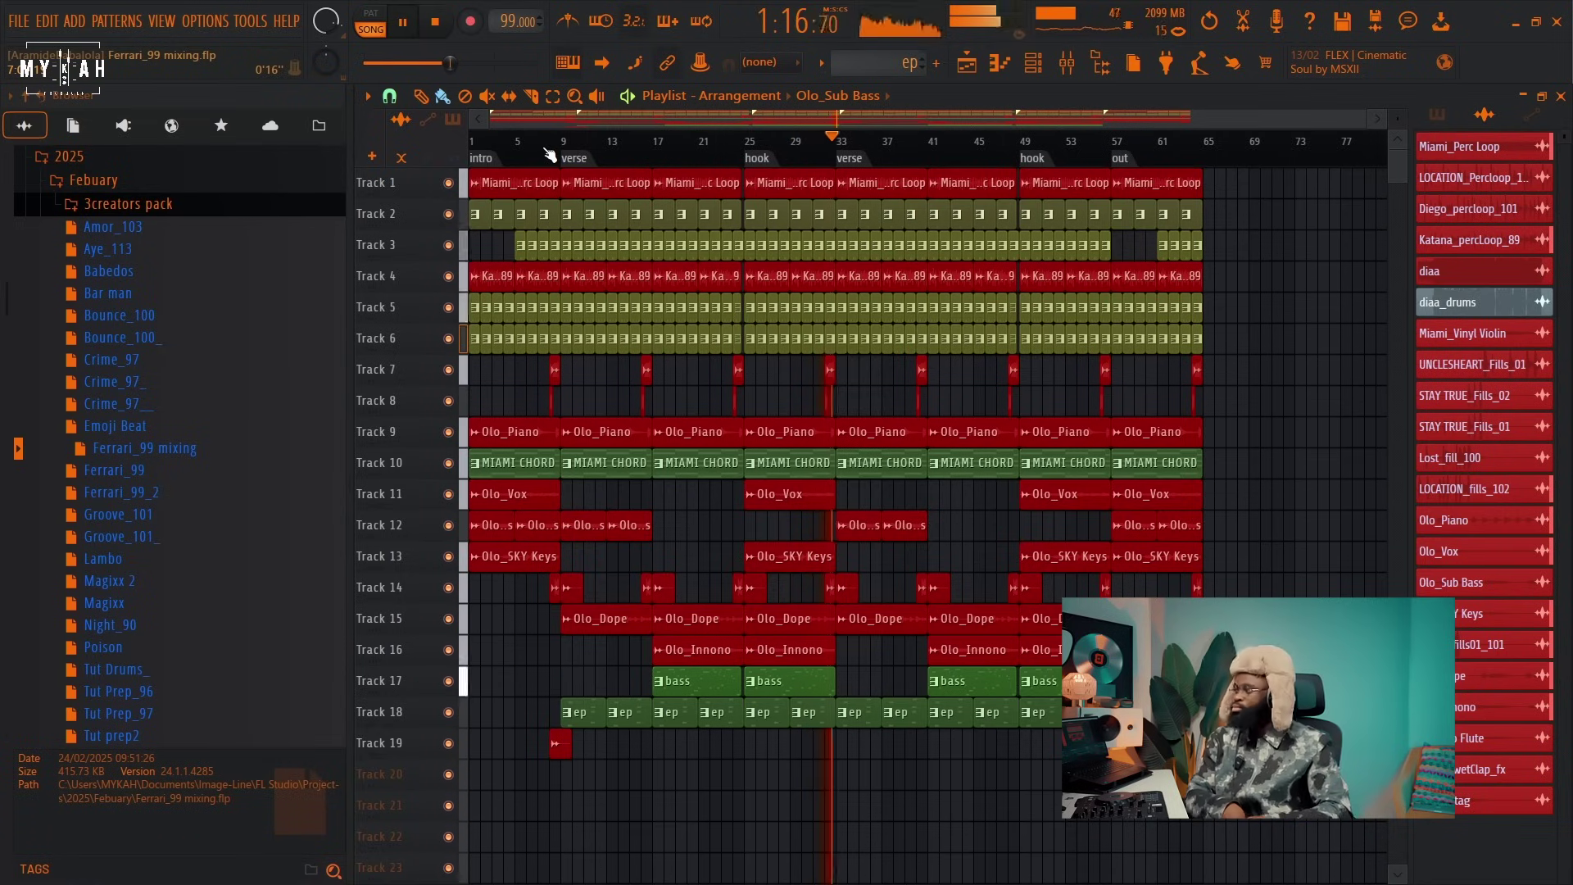
key("space")
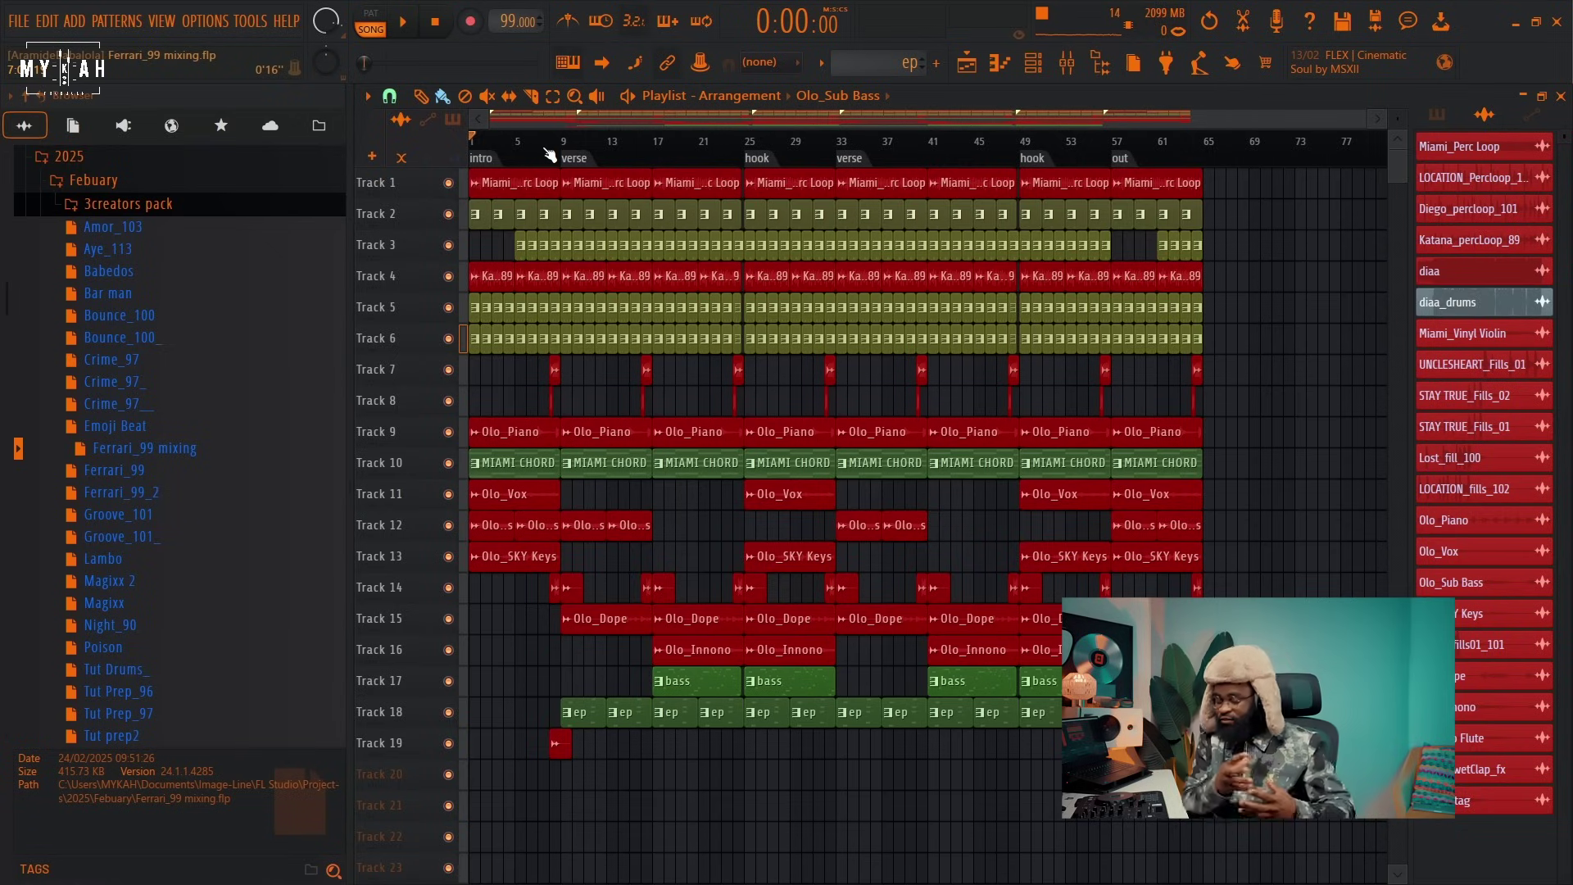
Load WaveShell1-VST3 15.0 into the Master's second effect slot and choose the Infected Mushroom Pusher plugin in stereo.
left_click(1067, 62)
left_click(441, 187)
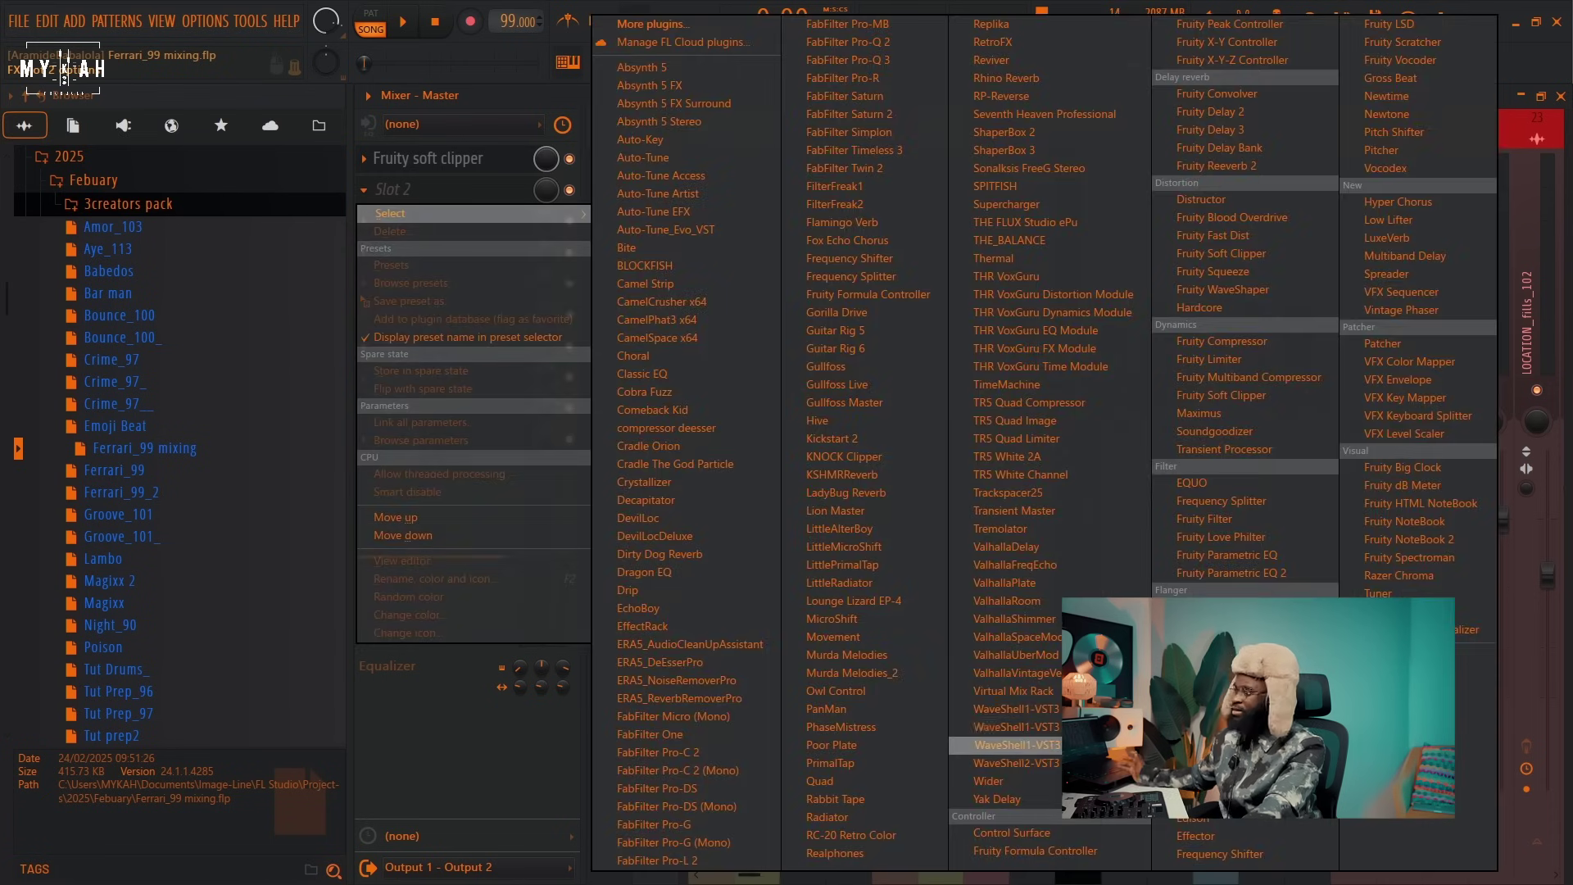
left_click(1003, 708)
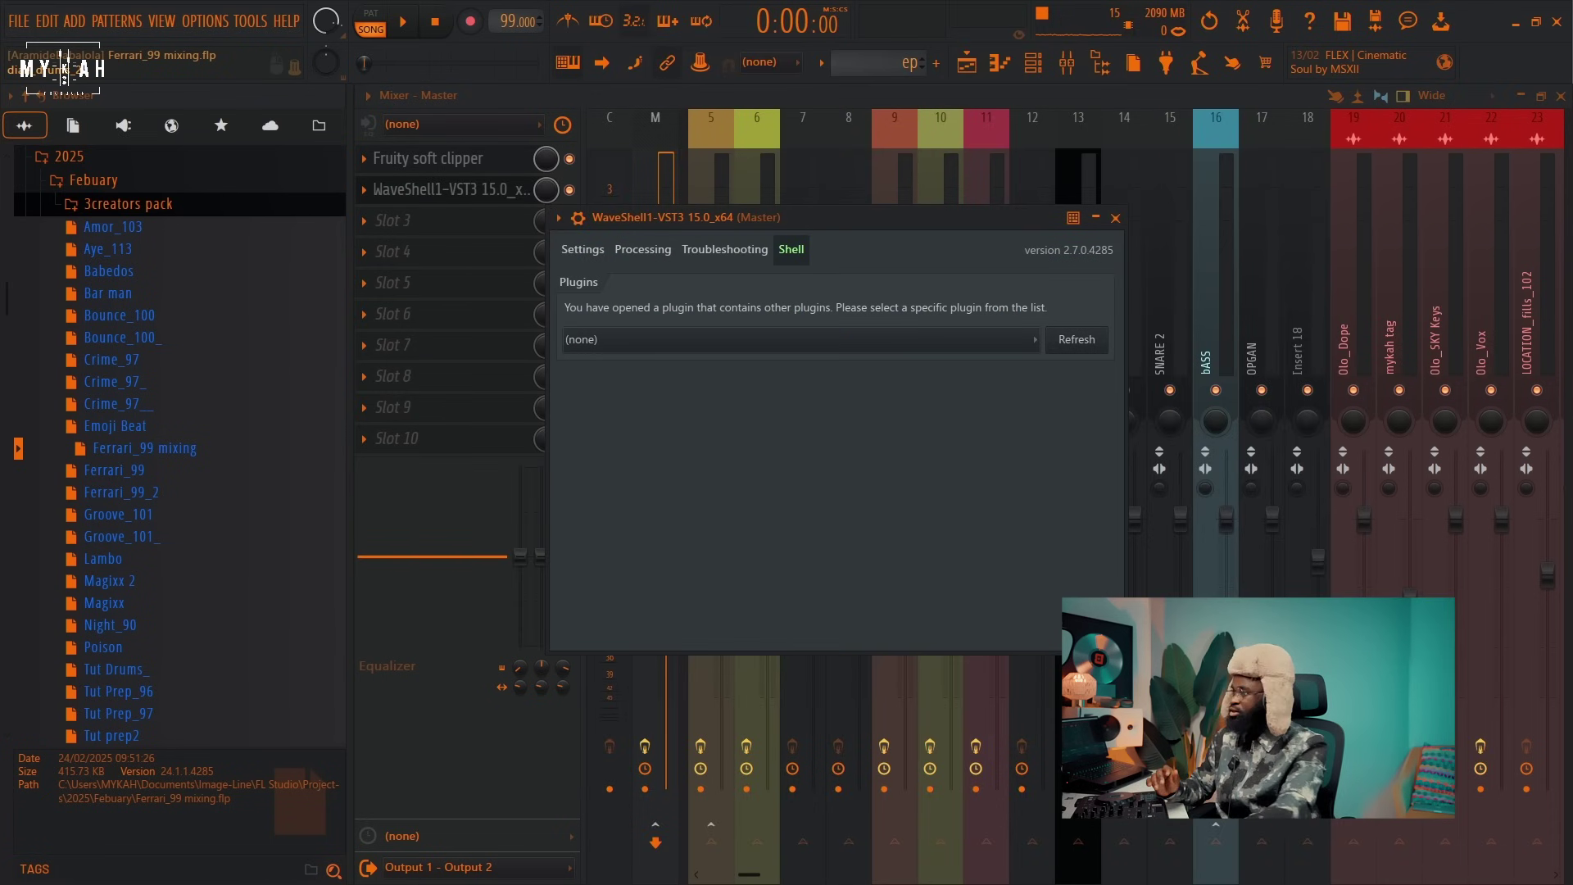
left_click(960, 341)
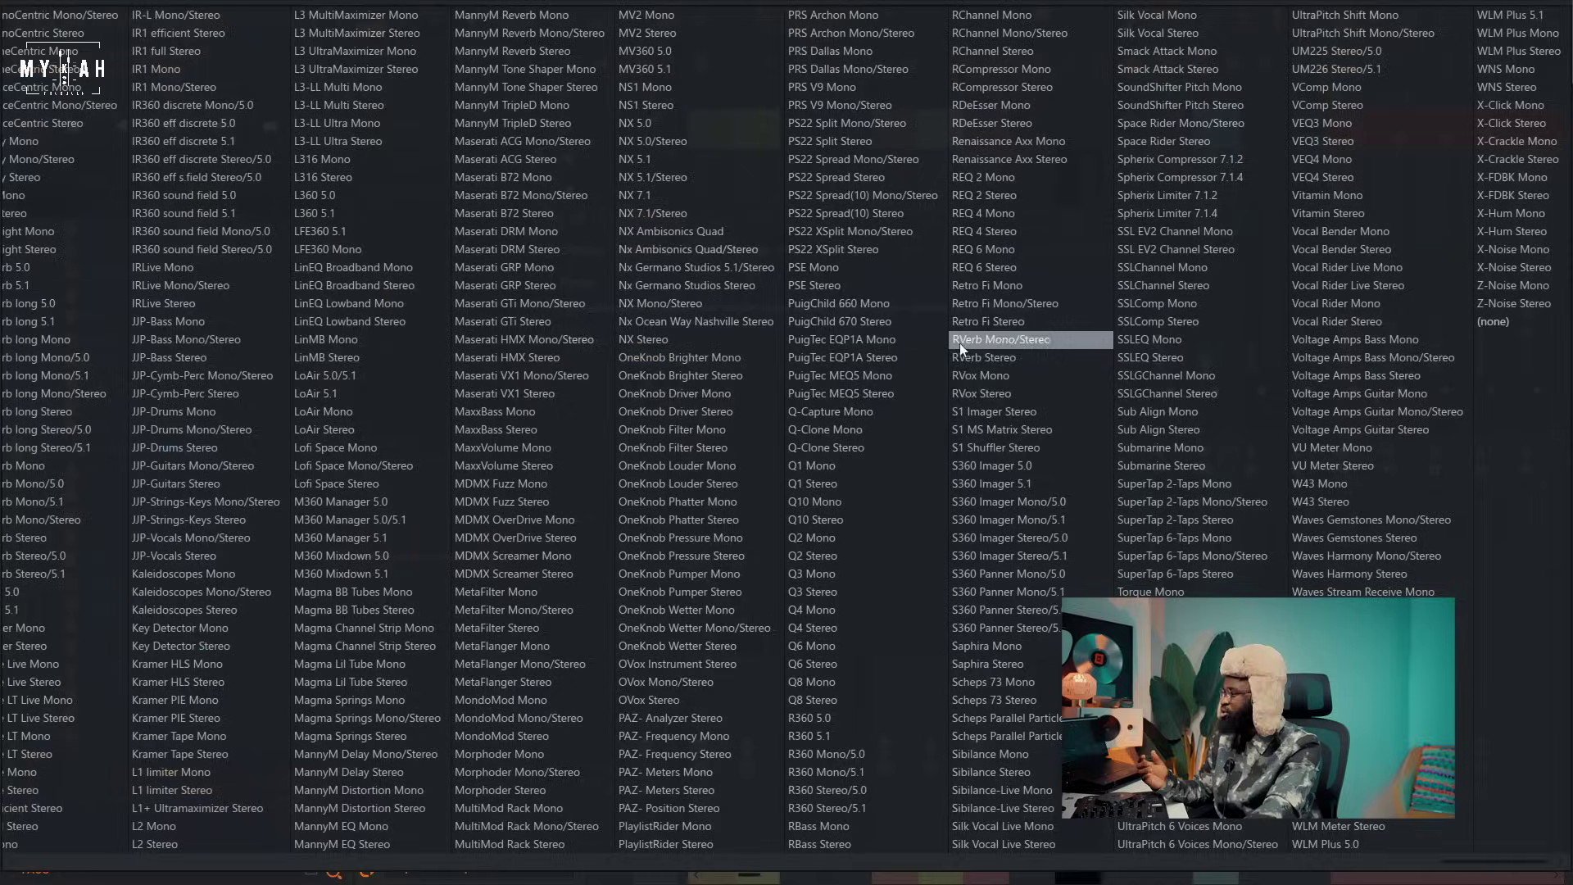
left_click(893, 396)
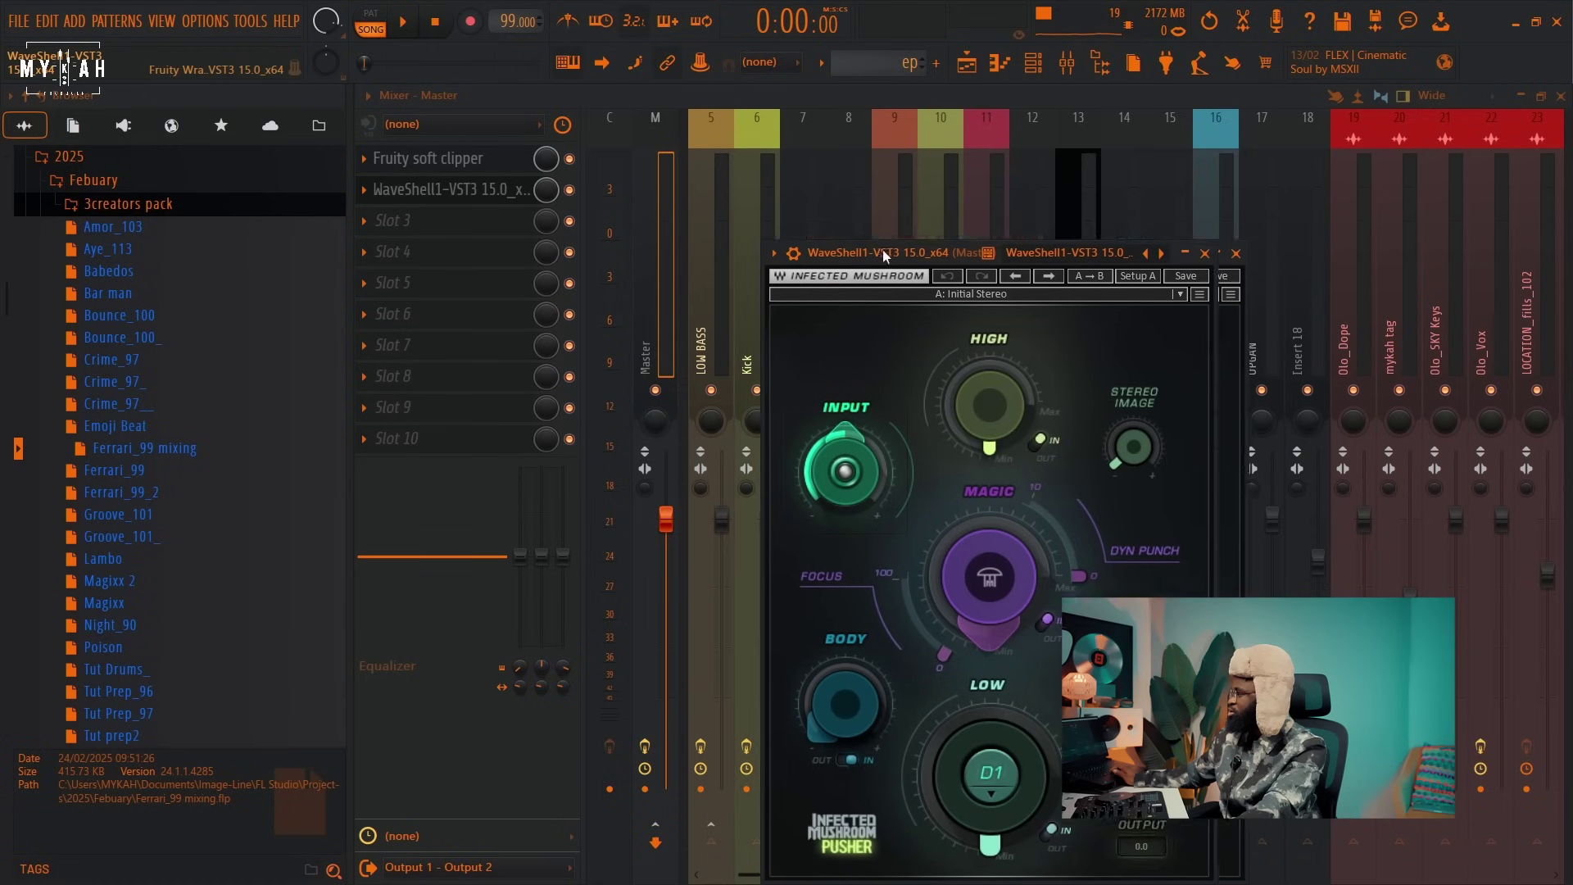
left_click_drag(882, 249, 936, 177)
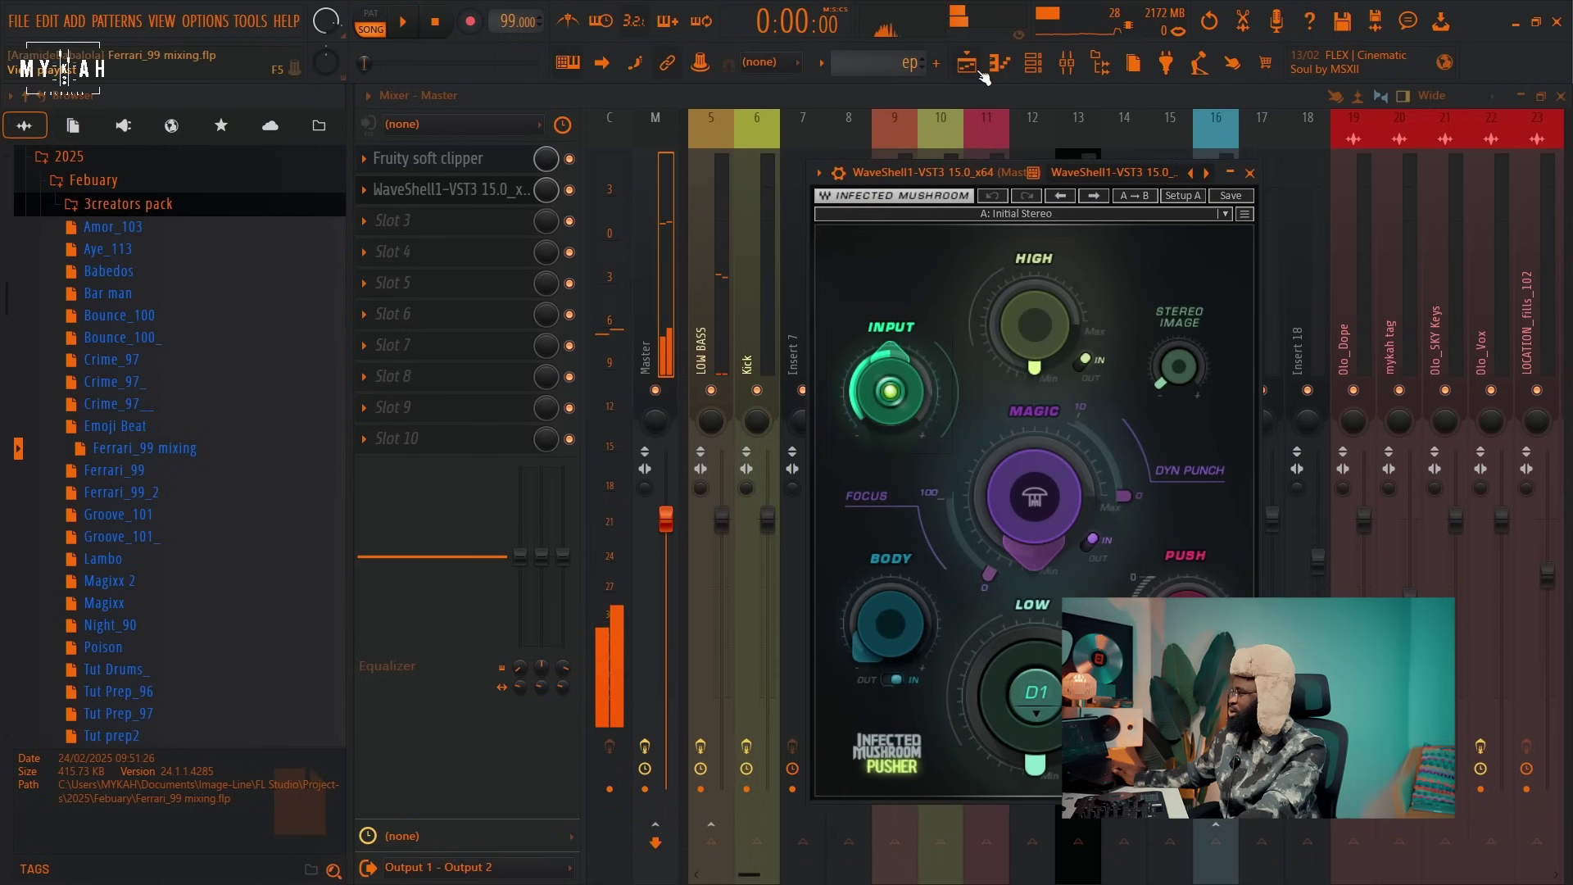
Select the first hook section for looped playback and bring Pusher's window back up on the Master.
key("F5")
left_click(749, 158)
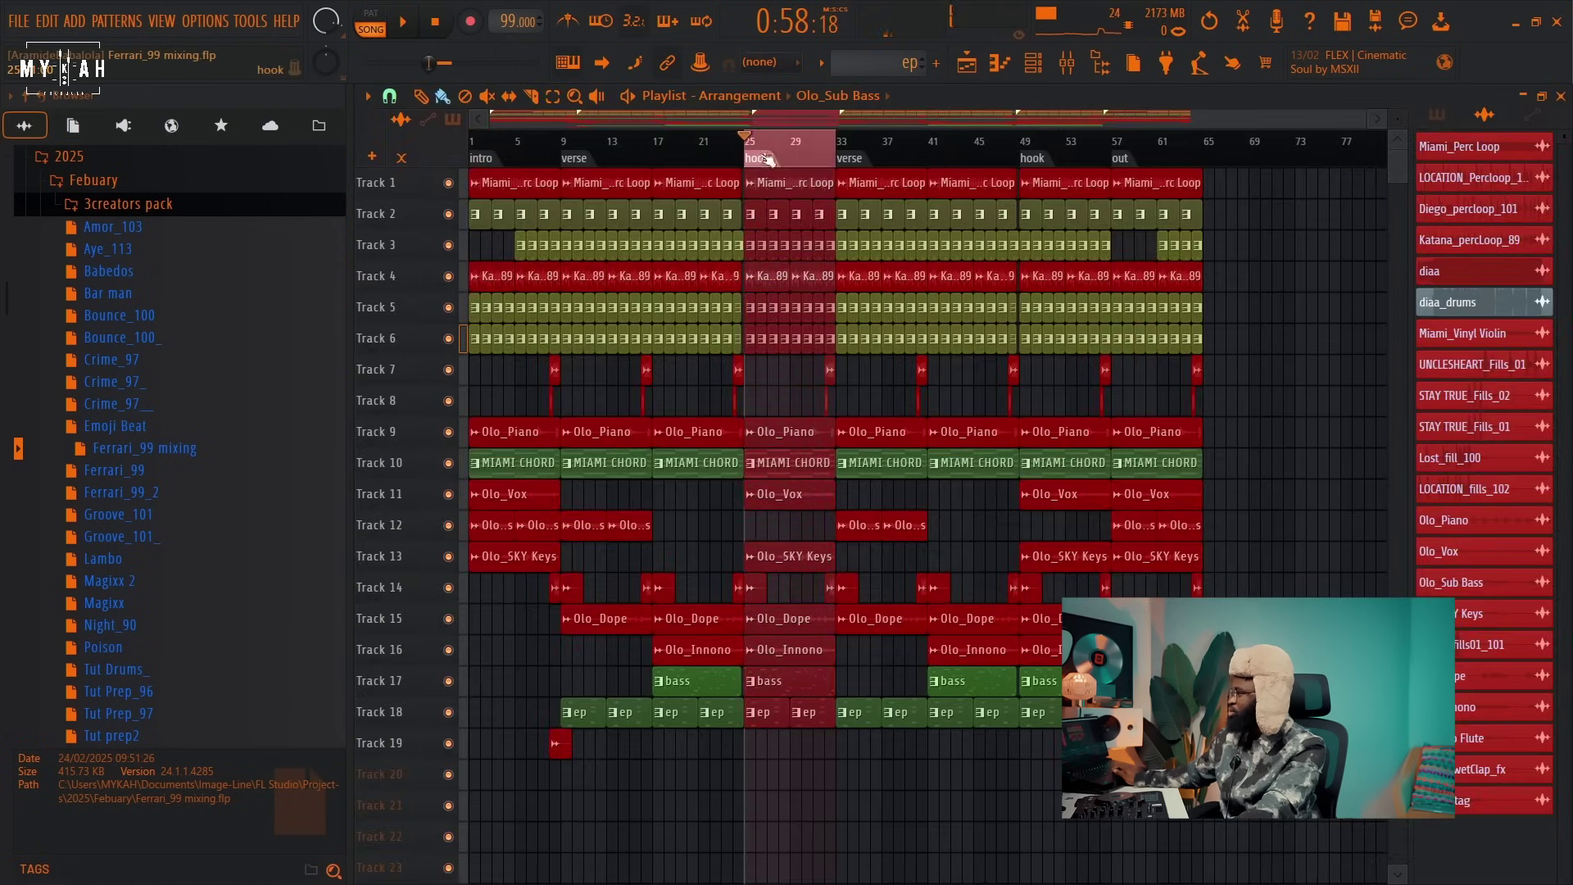
left_click(1066, 72)
left_click(490, 196)
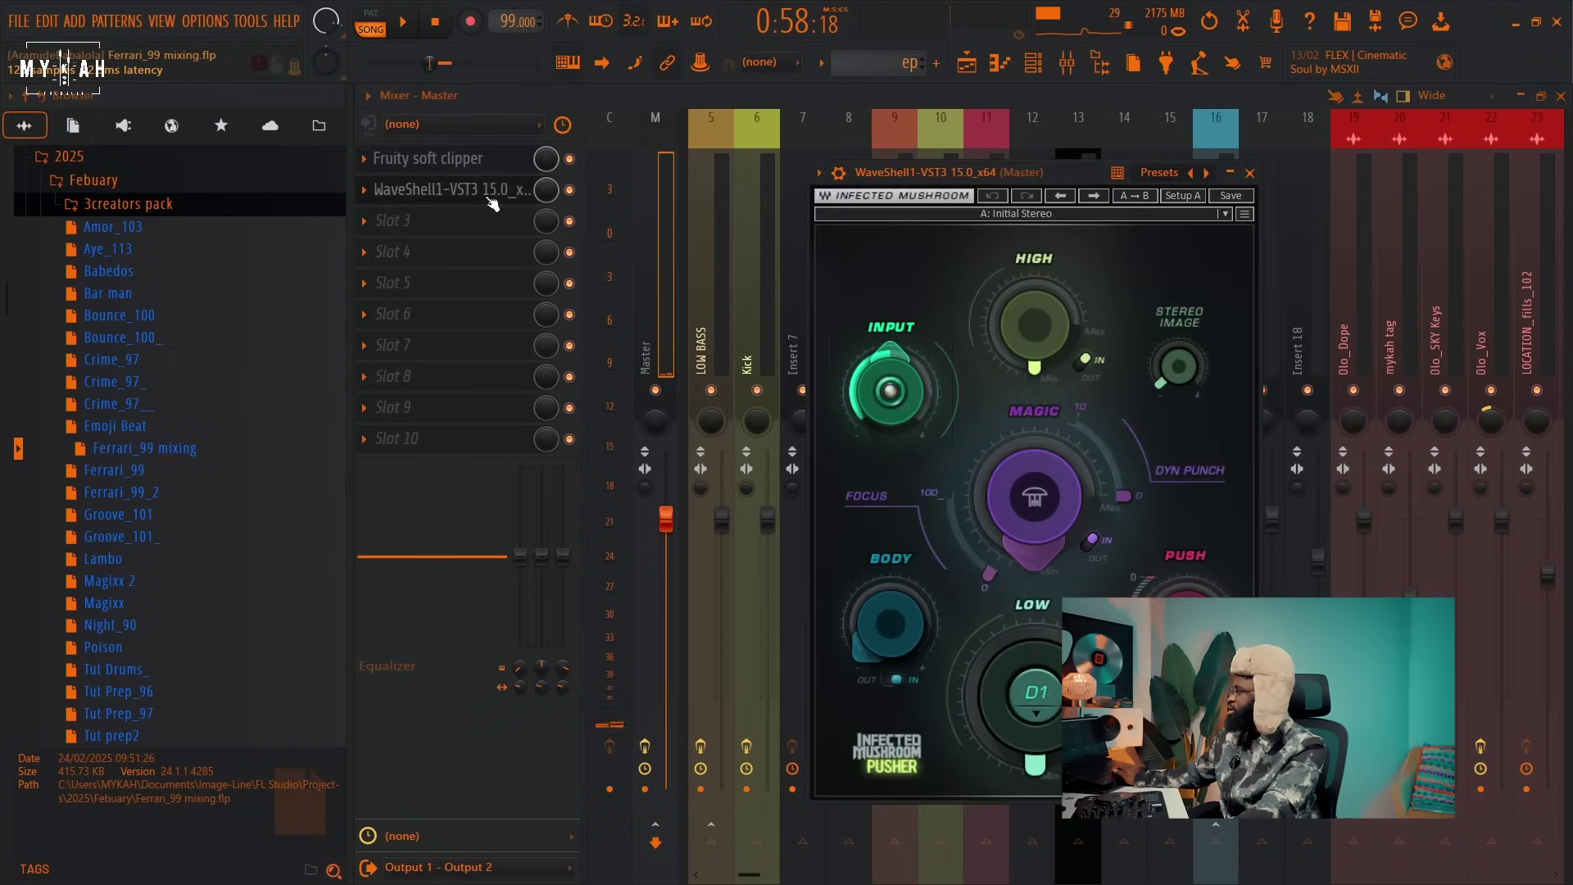
mouse_move(892, 169)
left_mouse_down()
mouse_move(898, 205)
mouse_move(923, 215)
mouse_move(907, 151)
left_mouse_up()
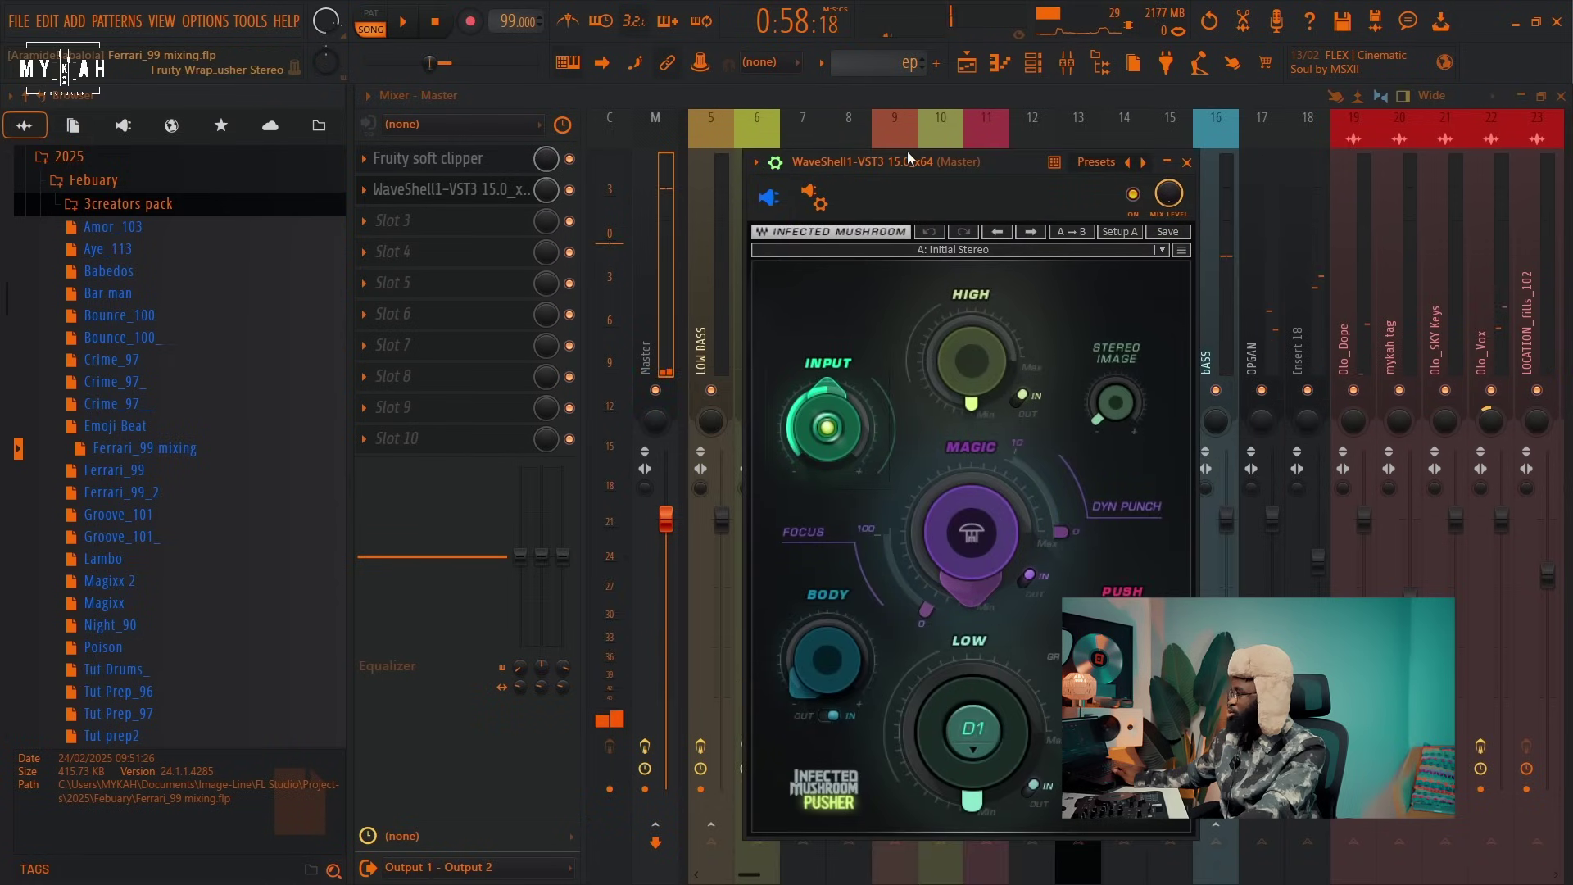
Play the hook through Pusher to judge its effect on the master, using the wrapper's on/off switch for comparison.
left_click(1132, 195)
key("space")
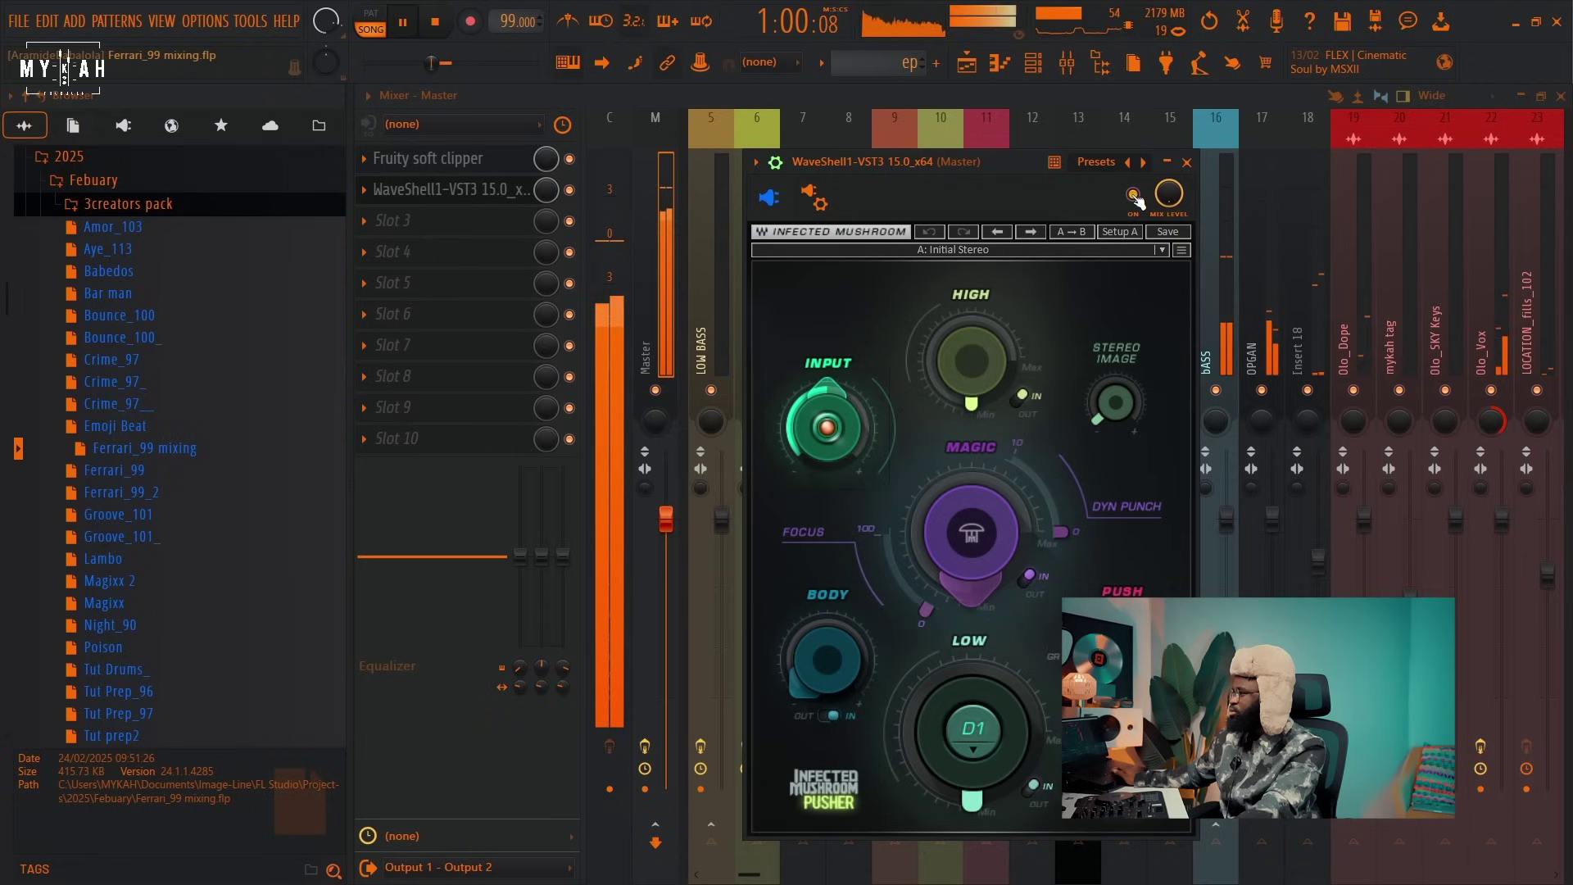
key("space")
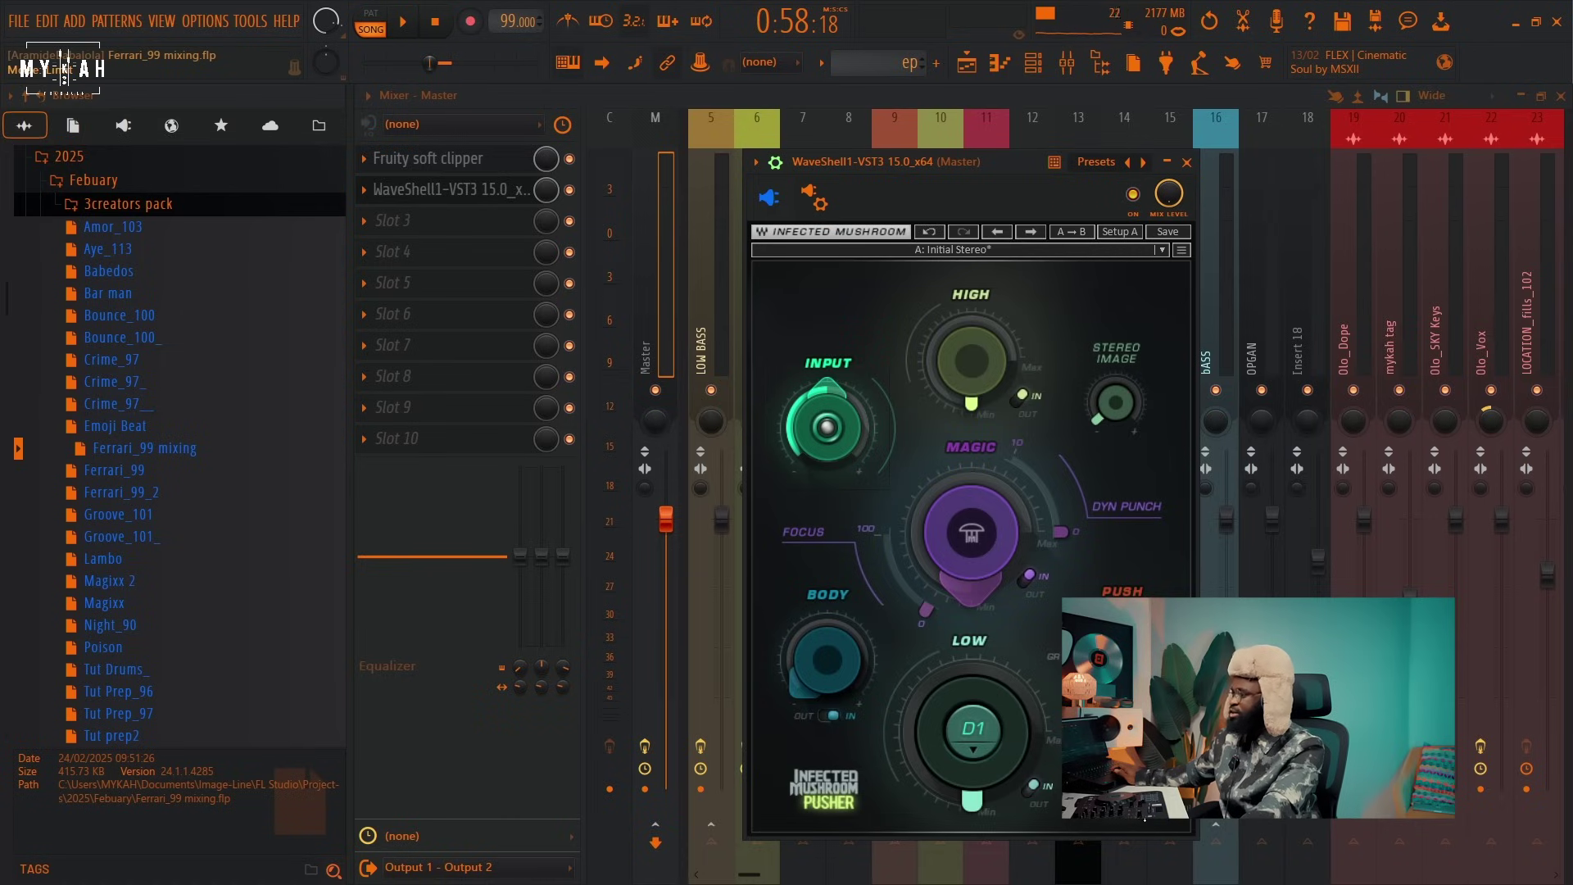
left_click_drag(1019, 154, 1064, 155)
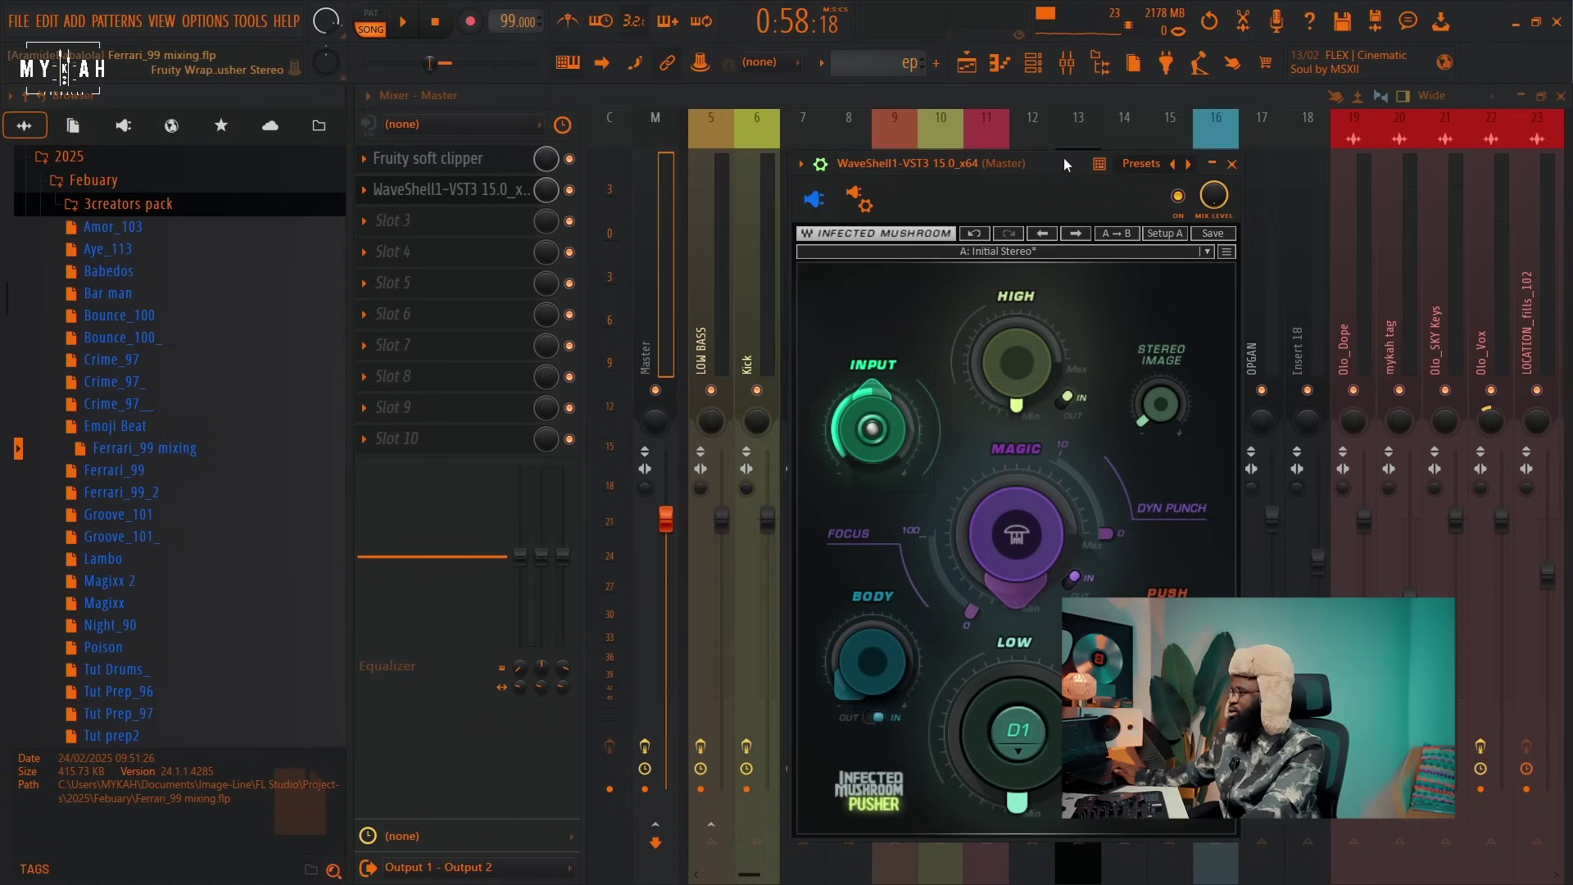
key("space")
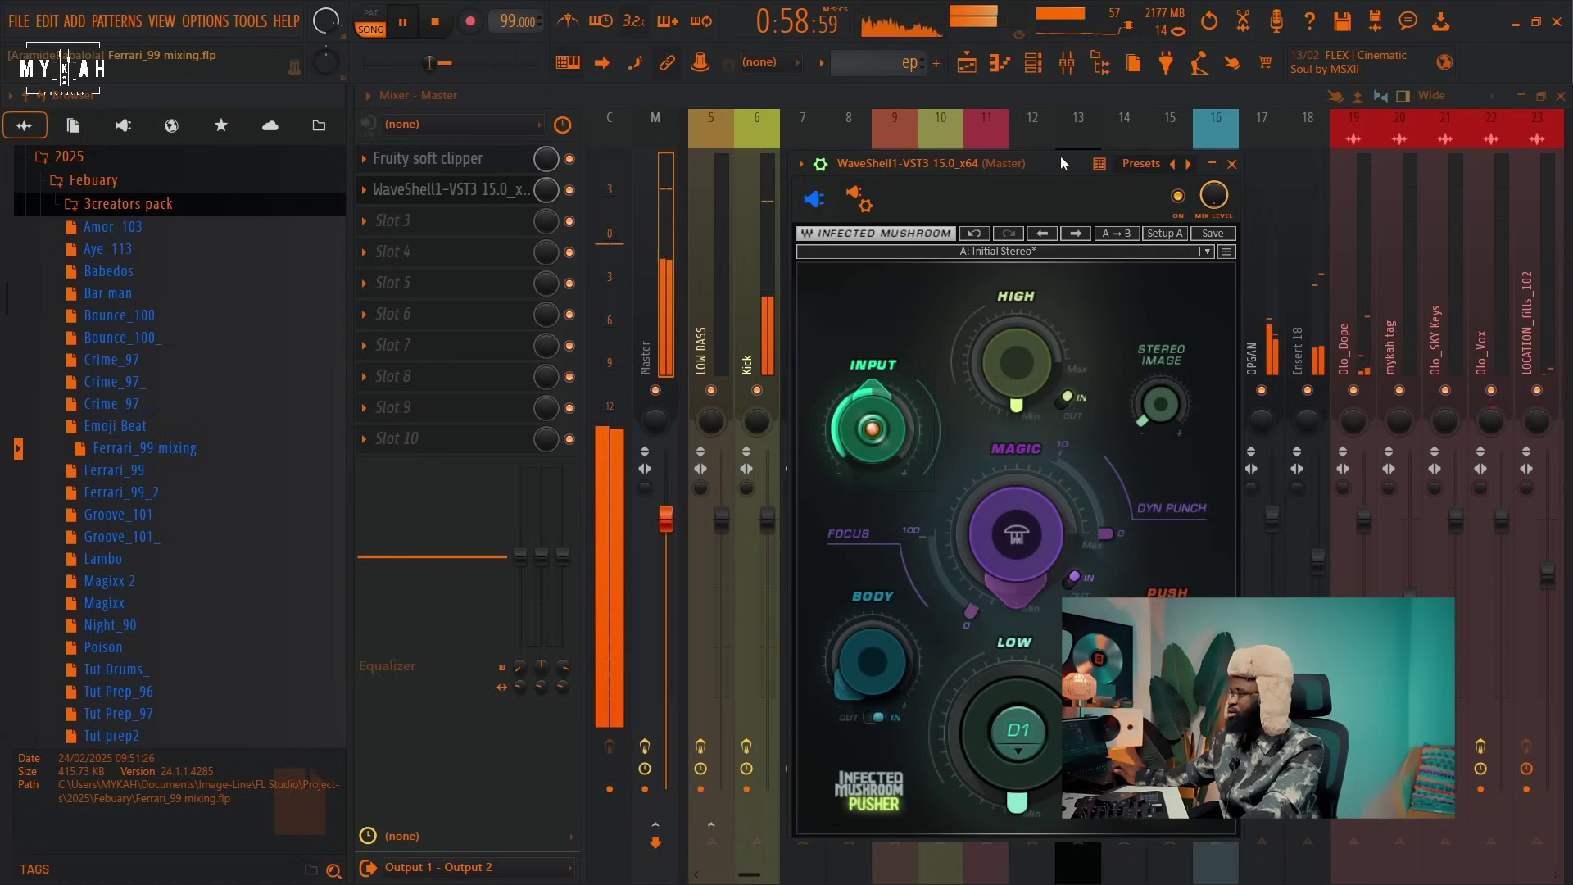
key("space")
Raise Pusher's High knob to about 3.9 and its Stereo Image slightly, checking both in hook playback.
left_click(1019, 406)
left_click_drag(1012, 404, 1012, 385)
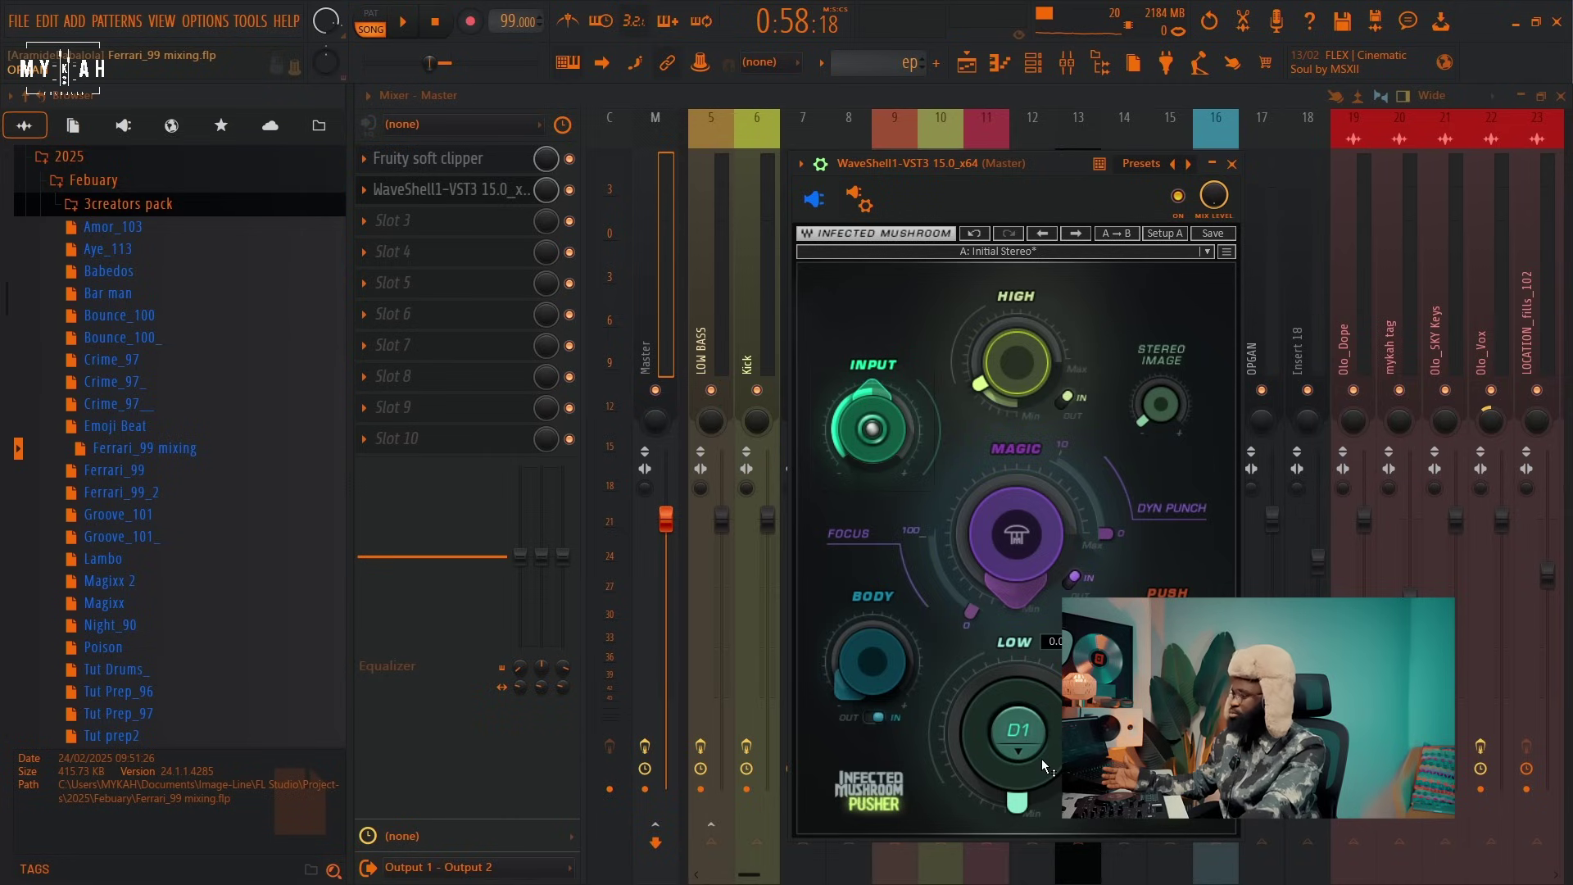
mouse_move(1006, 592)
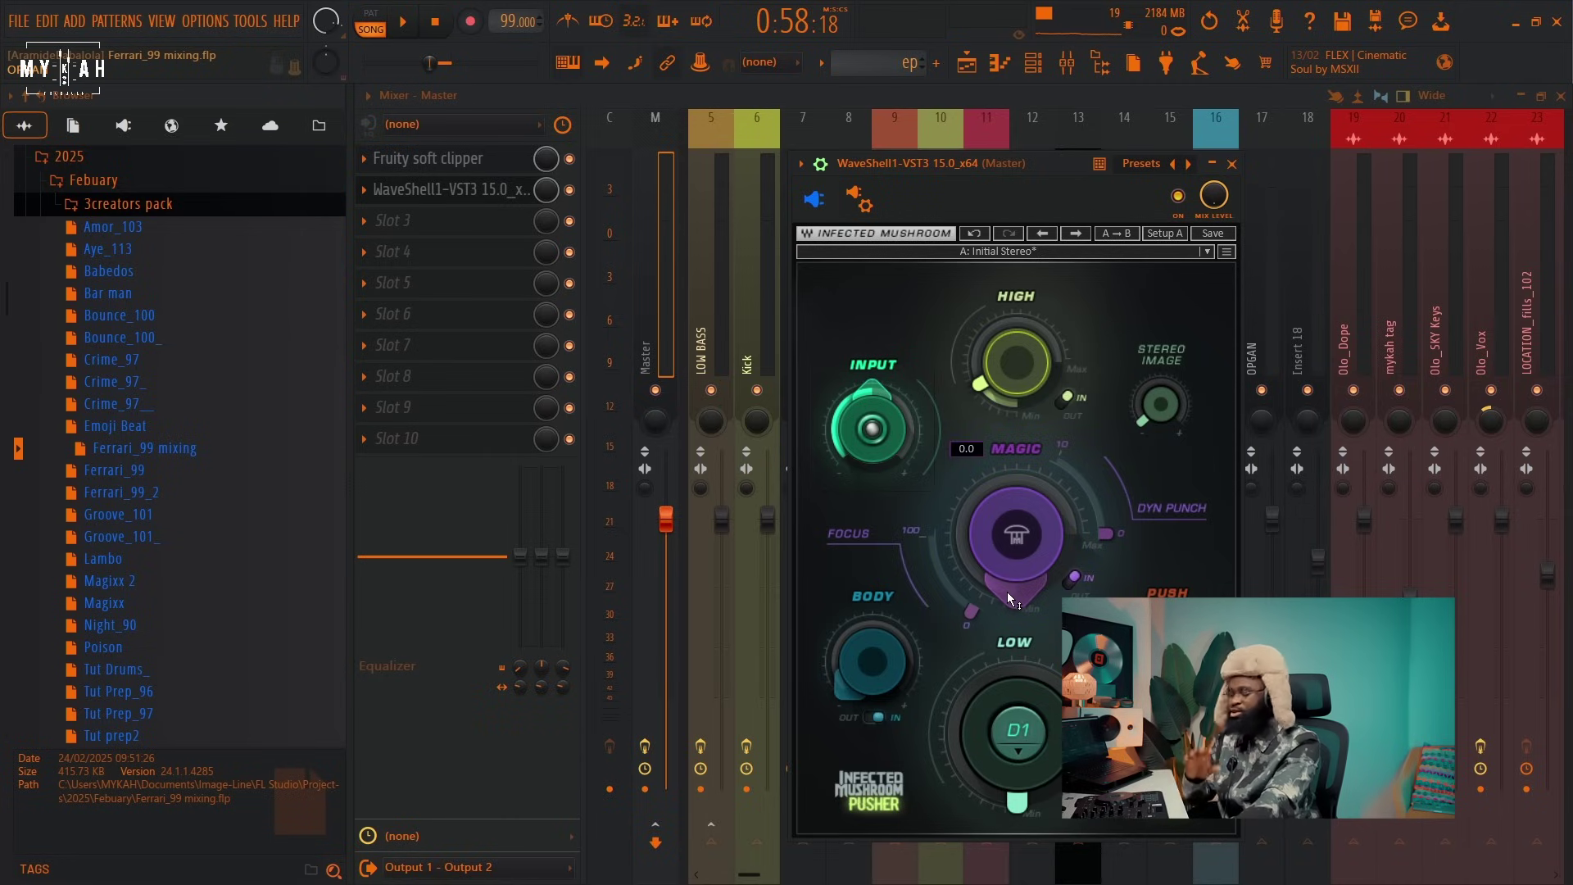
mouse_move(1016, 361)
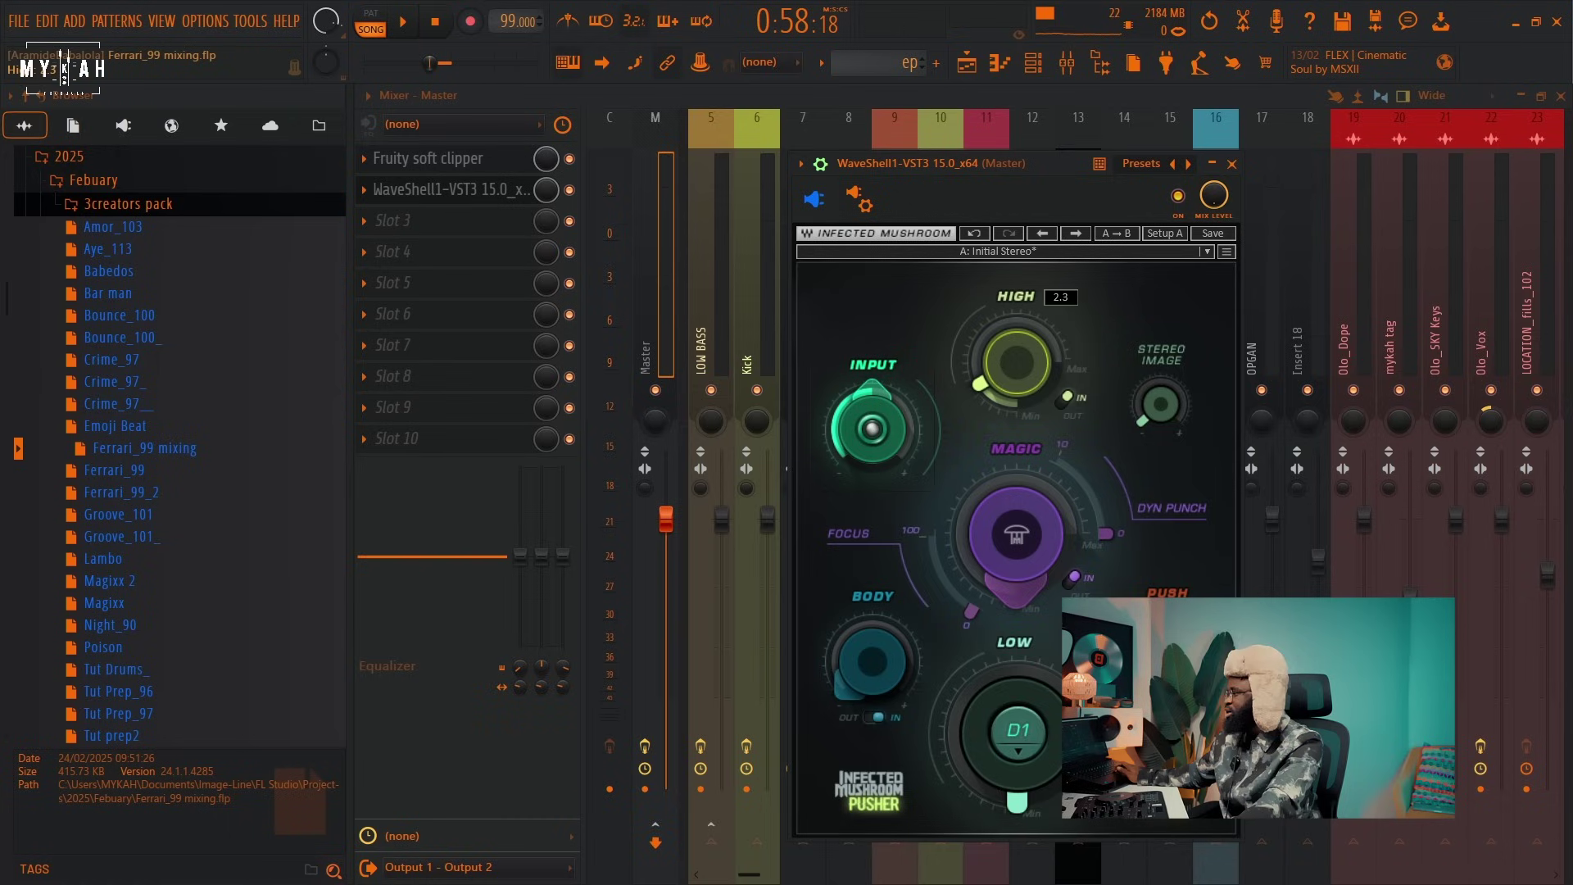
left_click_drag(1016, 361, 1015, 353)
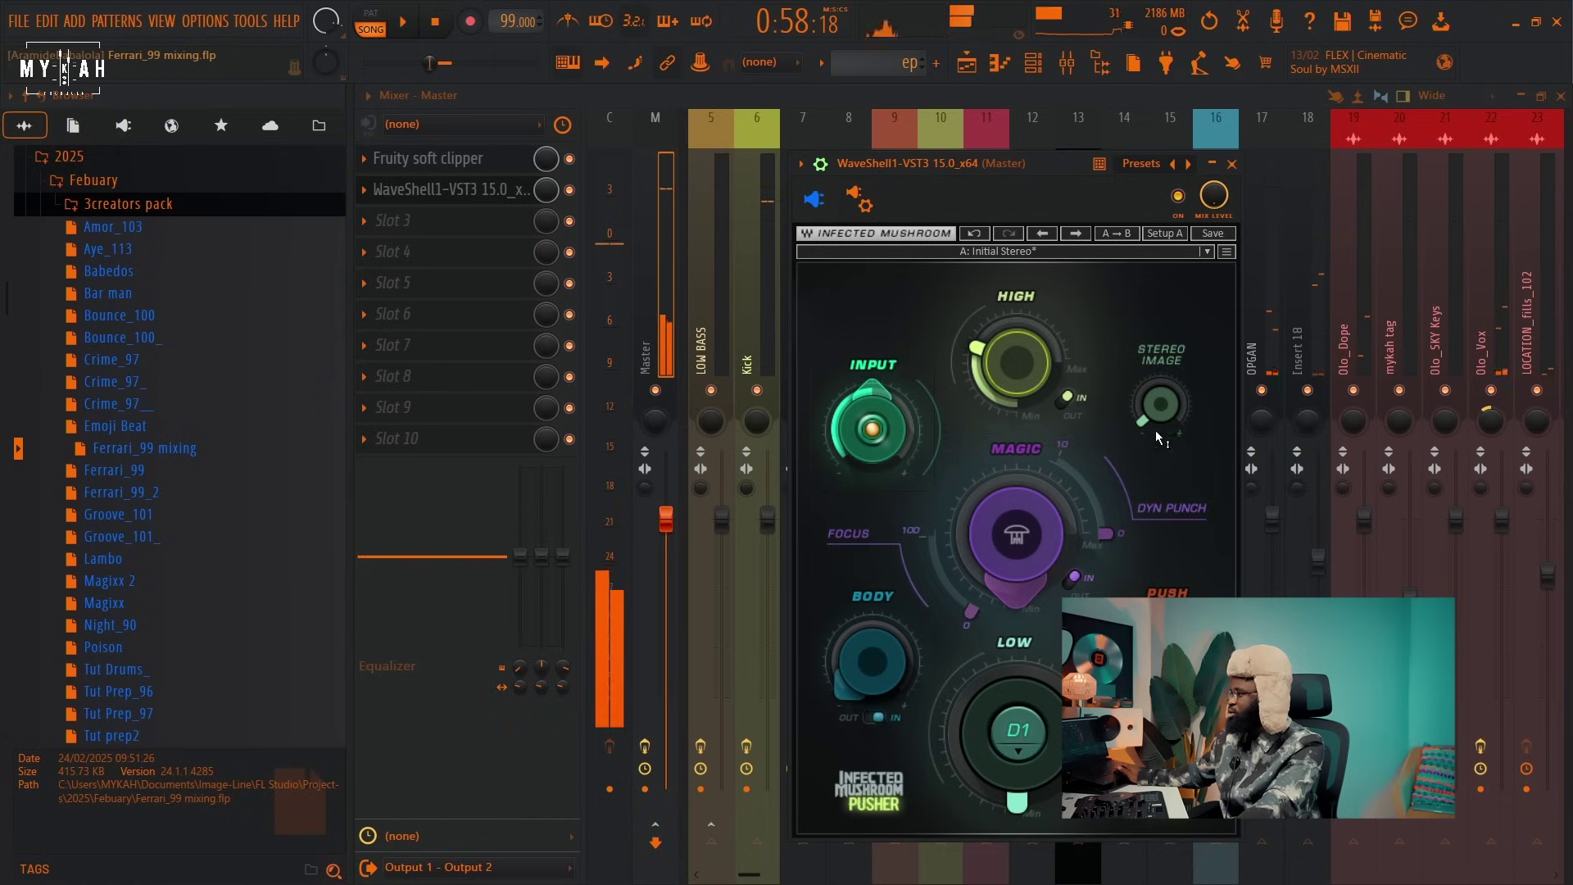
left_click_drag(1159, 403, 1160, 396)
key("space")
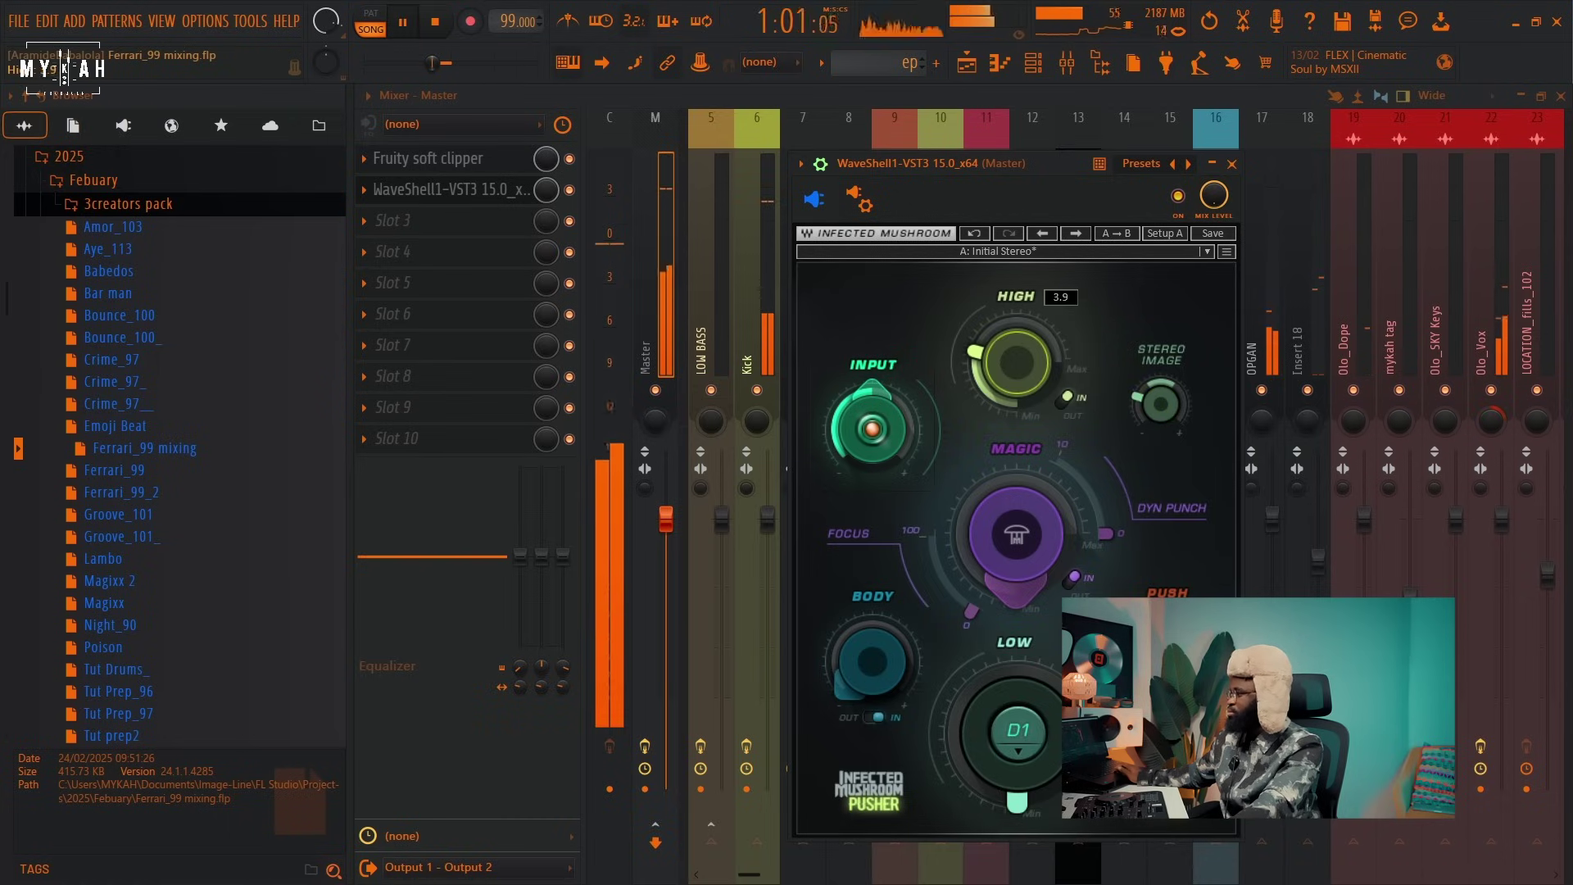
Raise Pusher's Body knob to about 3.7 and check the change in hook playback.
key("space")
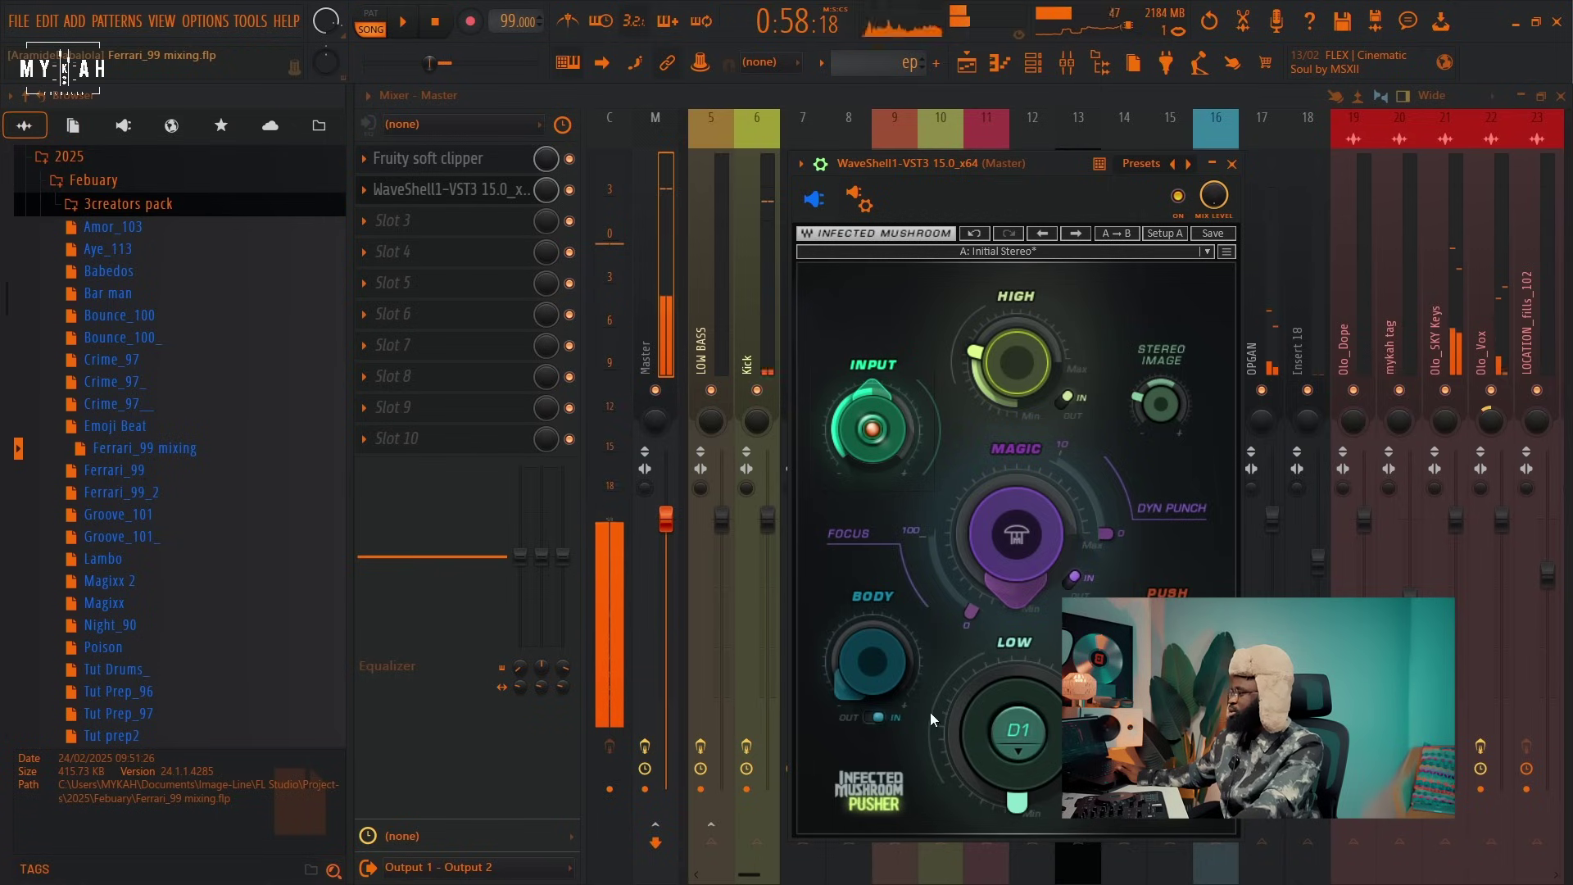
left_click_drag(871, 661, 871, 647)
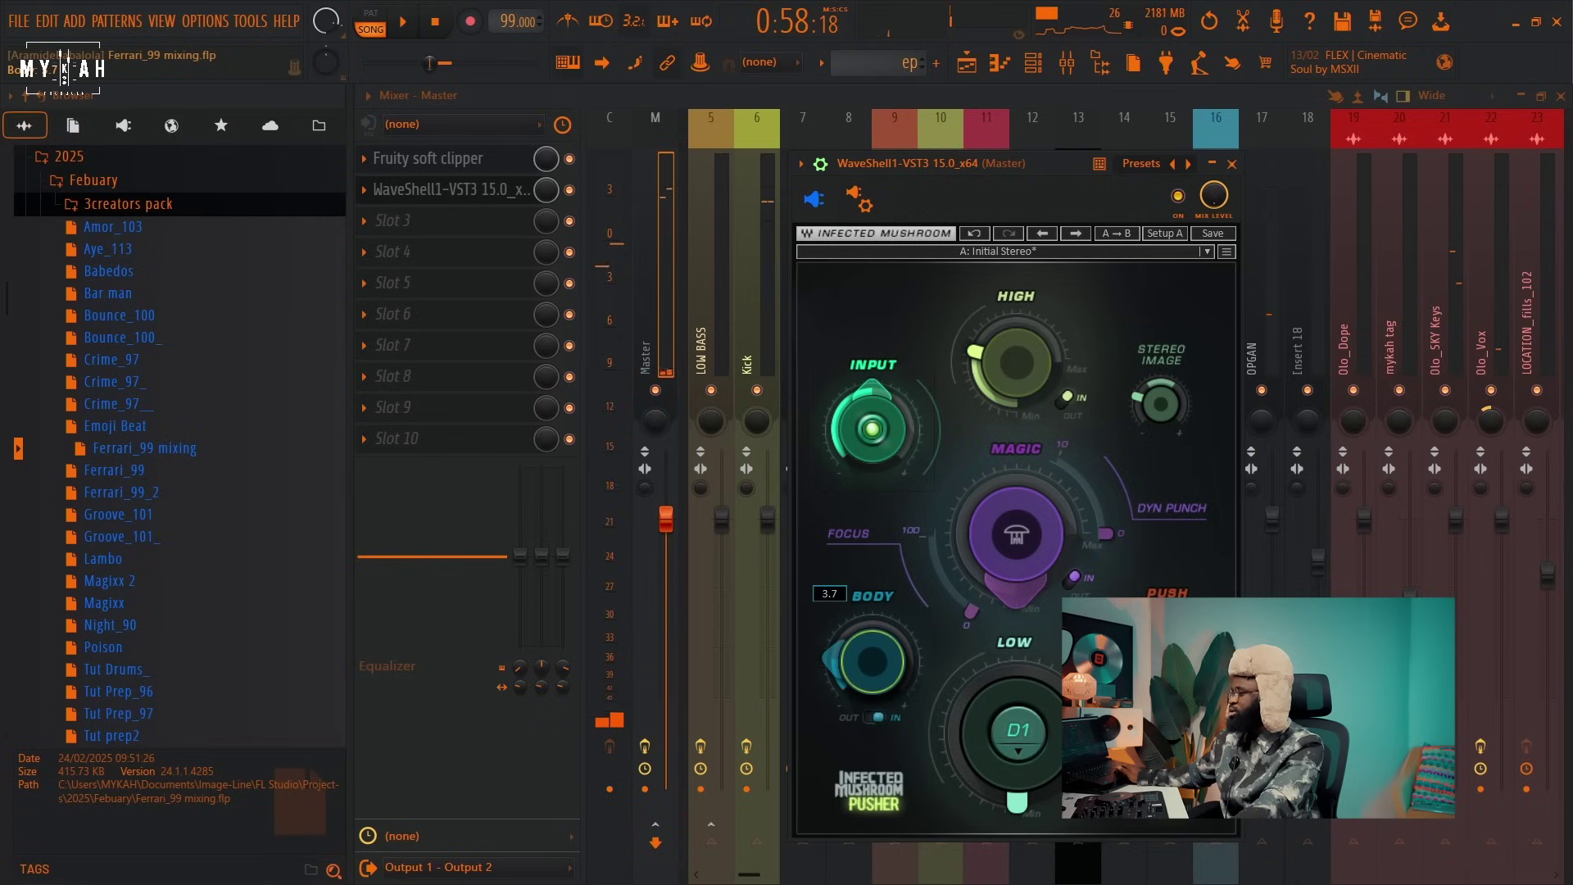
key("space")
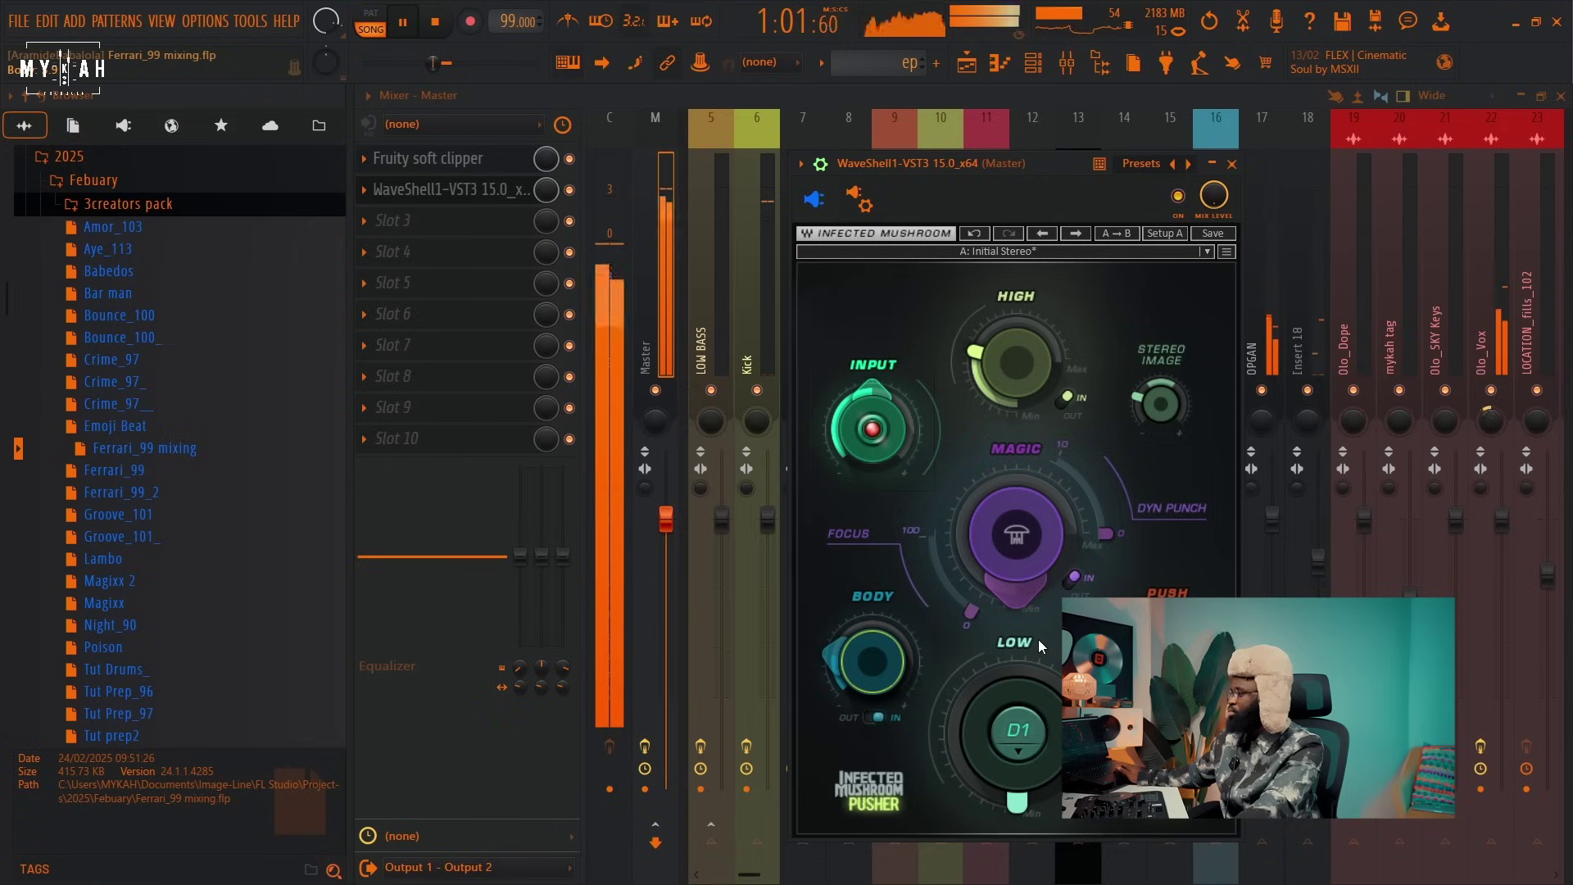
key("space")
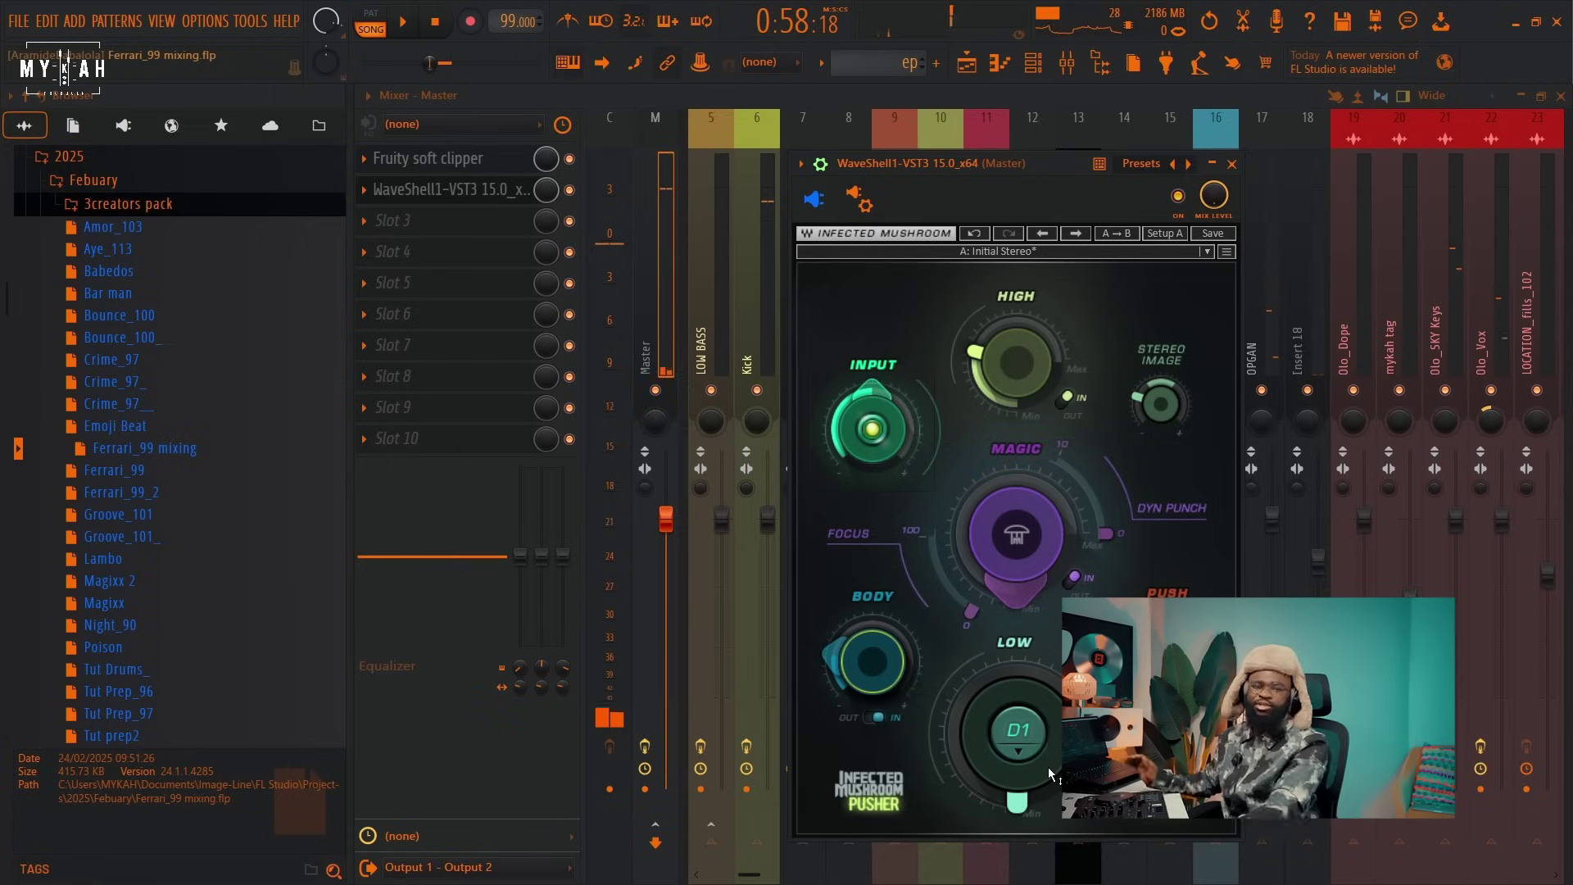
Raise Pusher's Push knob to about 1.3, listening to the hook for its effect.
mouse_move(1049, 770)
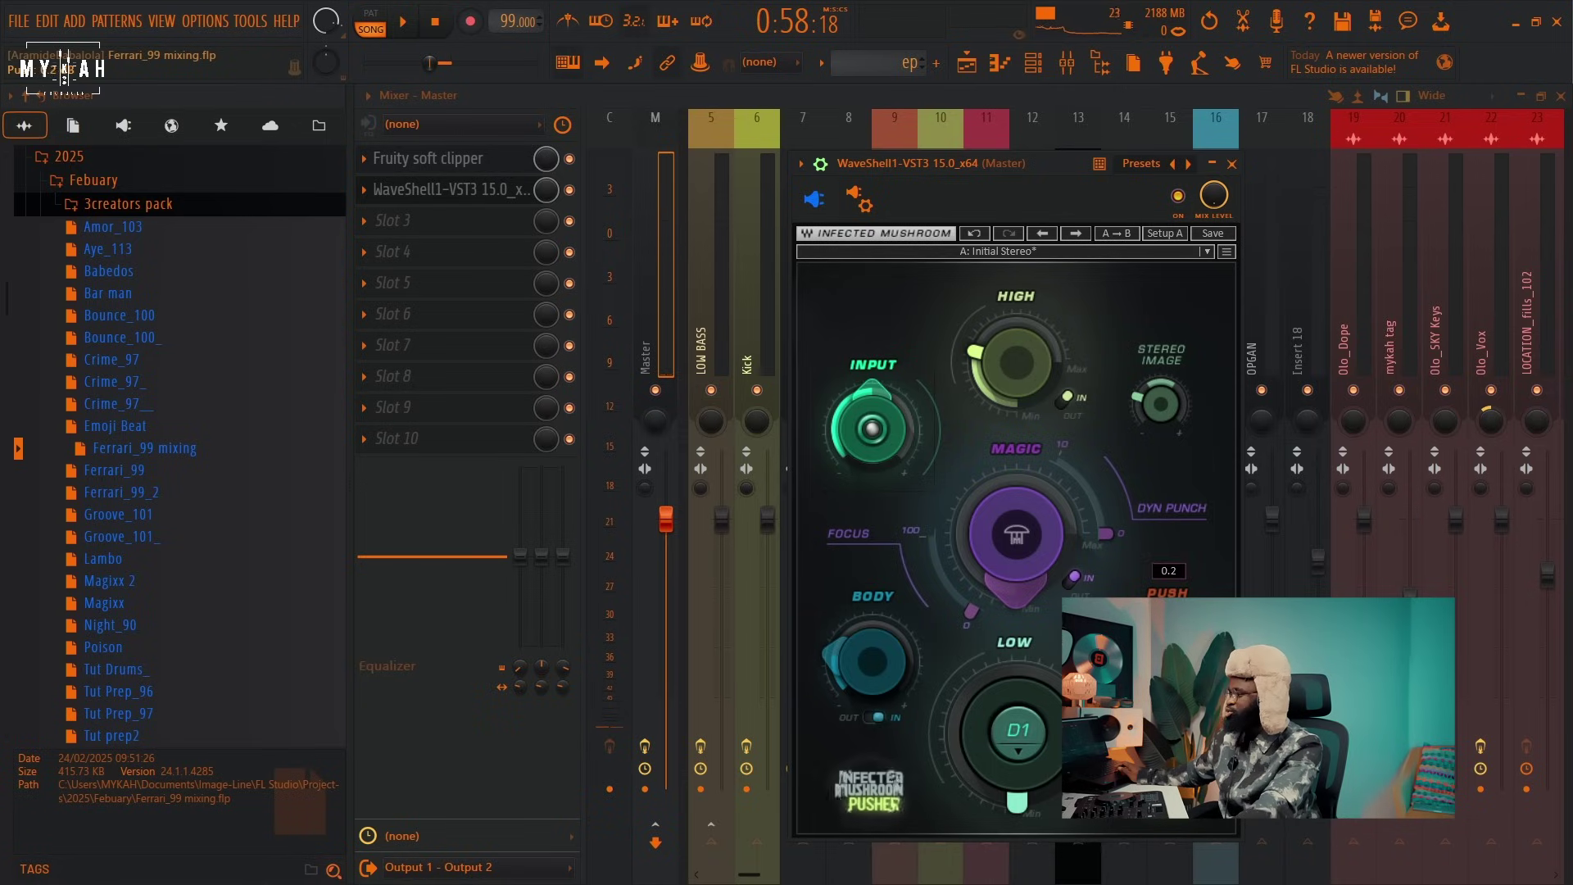
key("space")
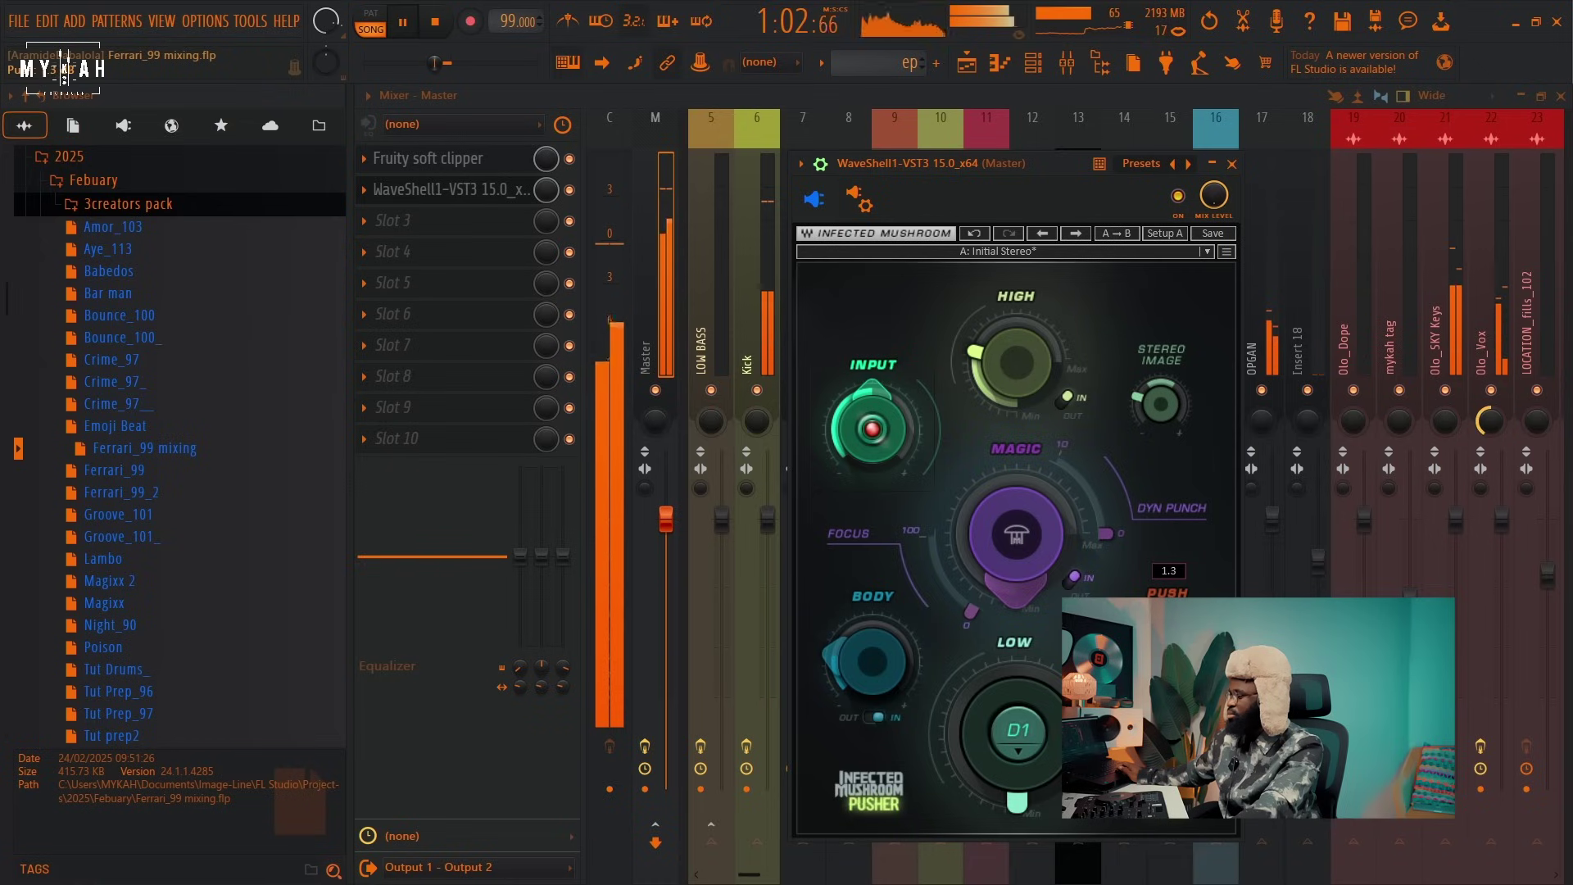
key("space")
Set Pusher's Magic knob to about 38.2 and audition the hook with it.
left_click_drag(1015, 534, 1025, 582)
key("space")
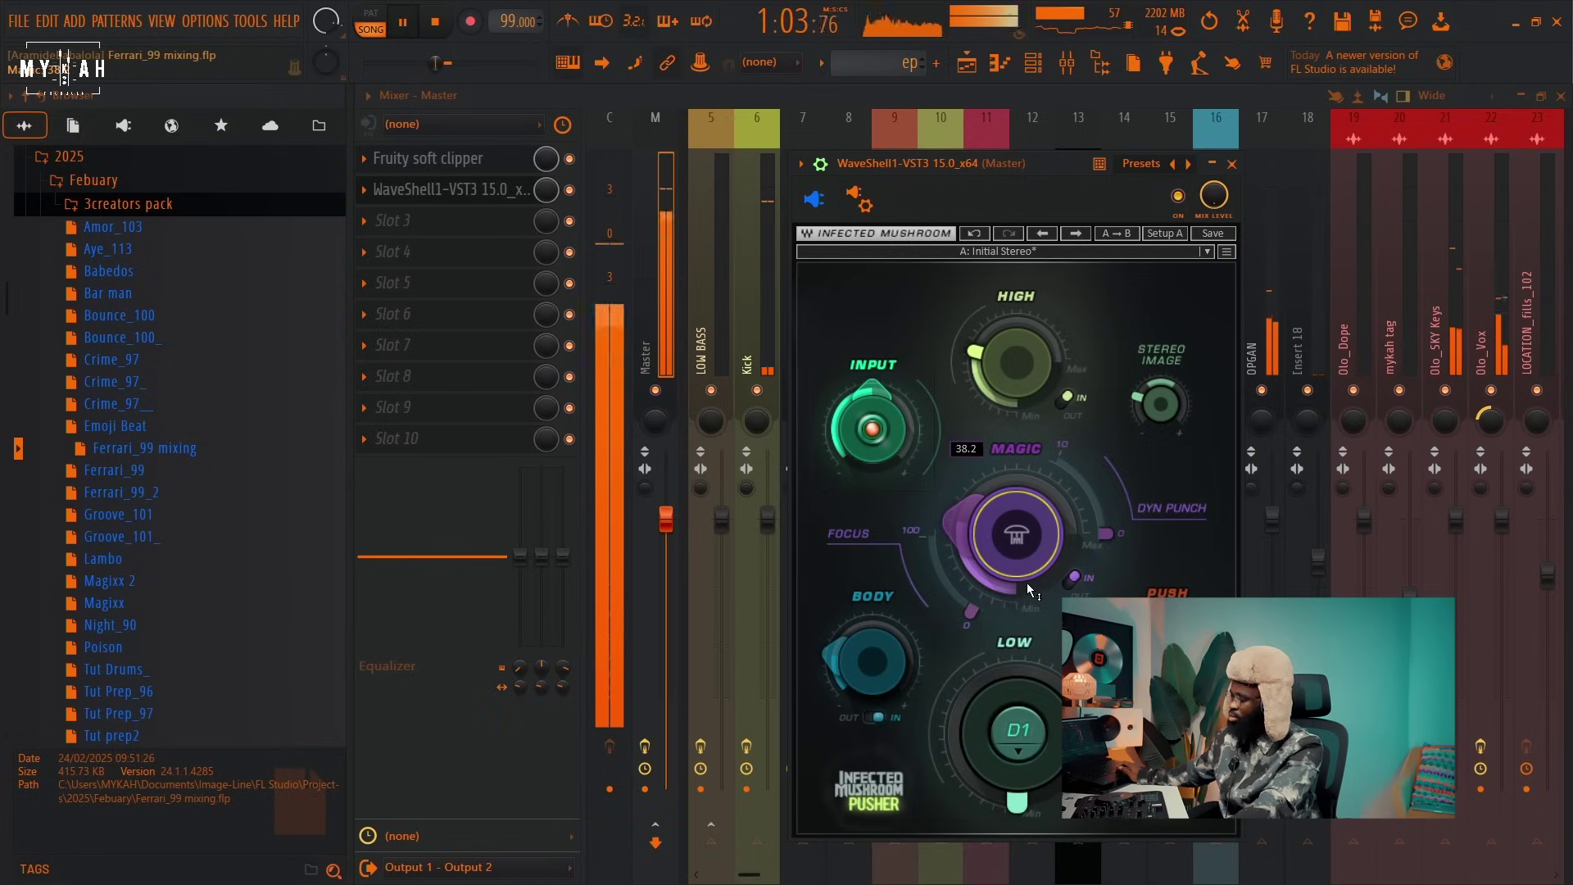
key("space")
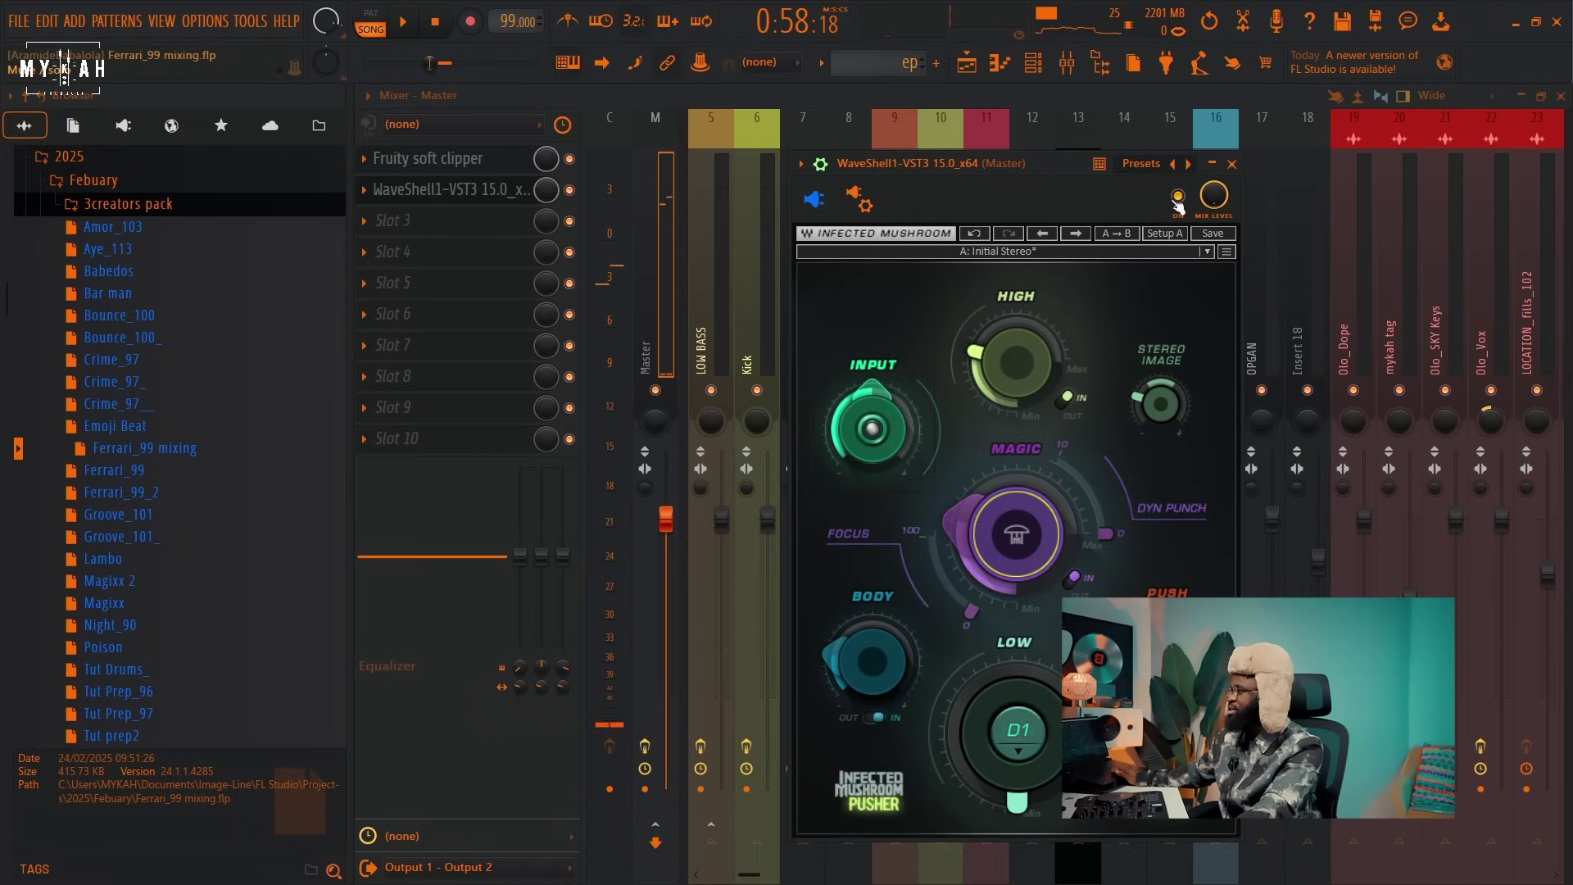
Play the hook through Pusher again and lower the High knob to about 3.5.
key("space")
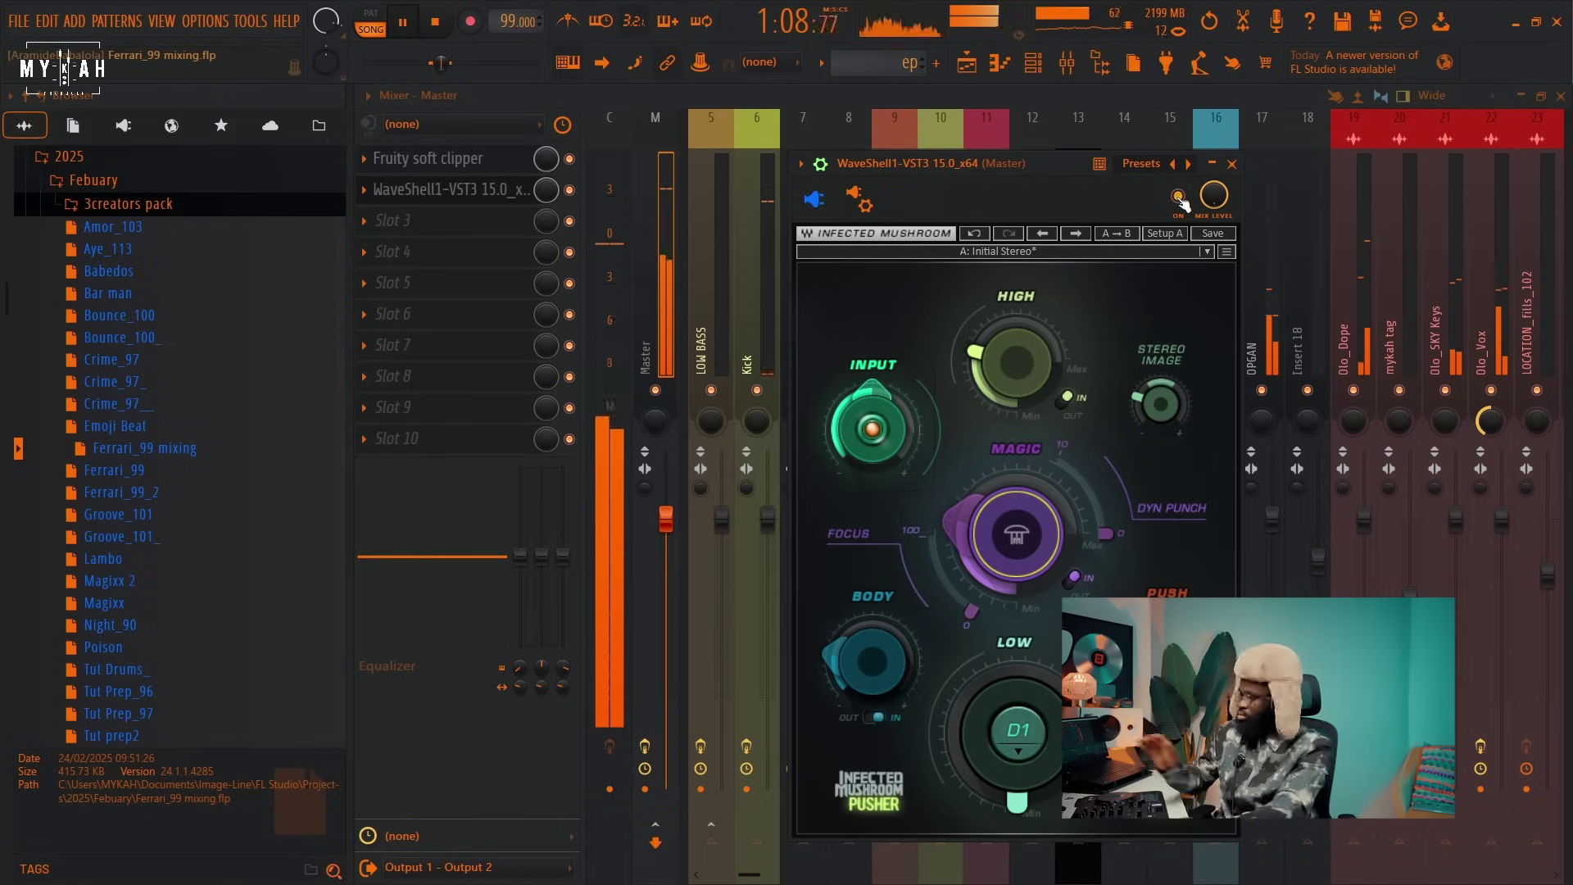
left_click_drag(973, 358, 973, 363)
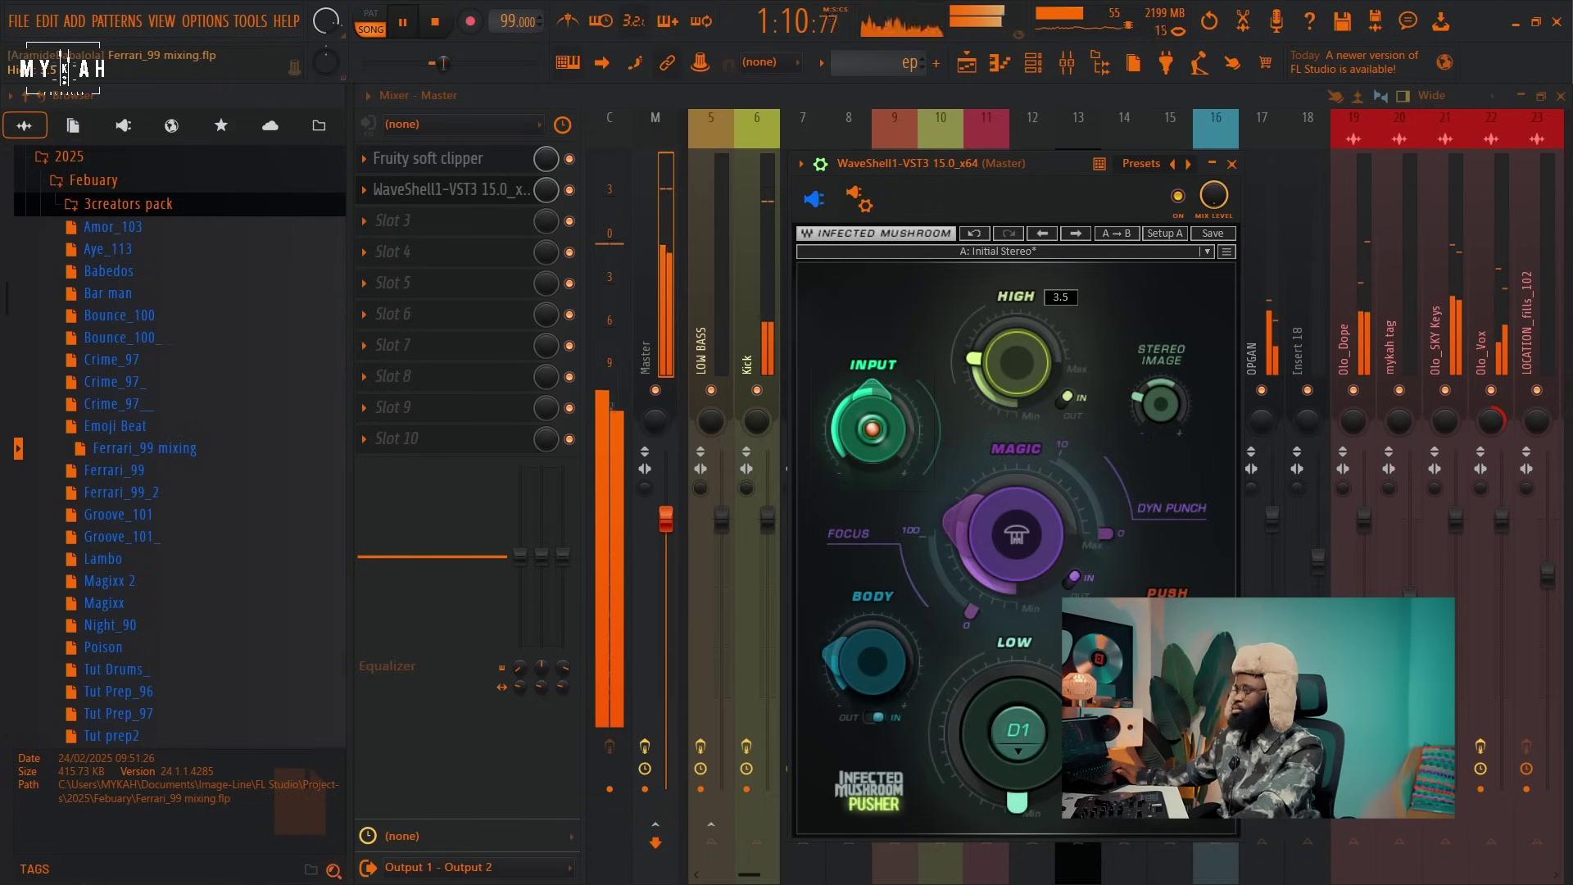